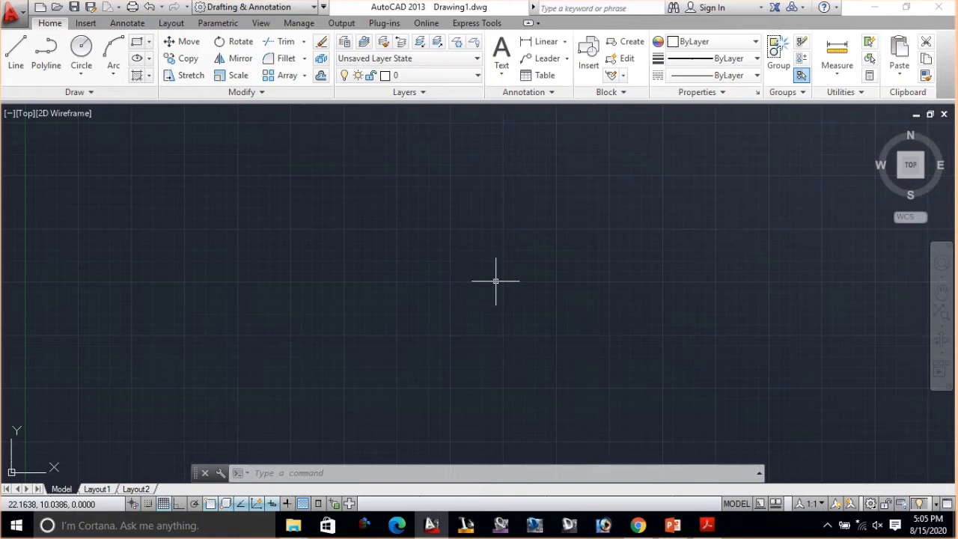
# - Set drawing units to Architectural length with 0'-0" precision and Inches insertion scale
pyautogui.click(308, 472)
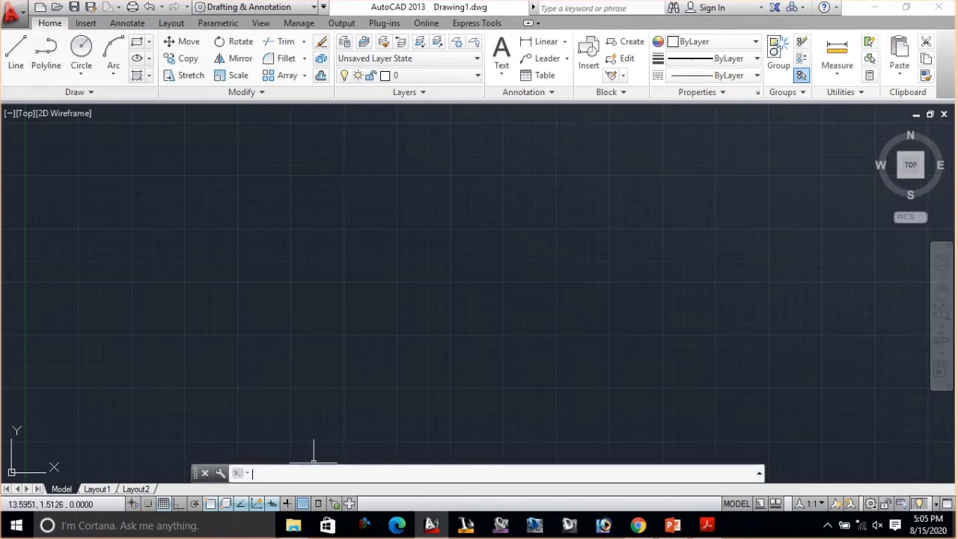
pyautogui.write('UNITS')
pyautogui.press('Return')
pyautogui.click(462, 162)
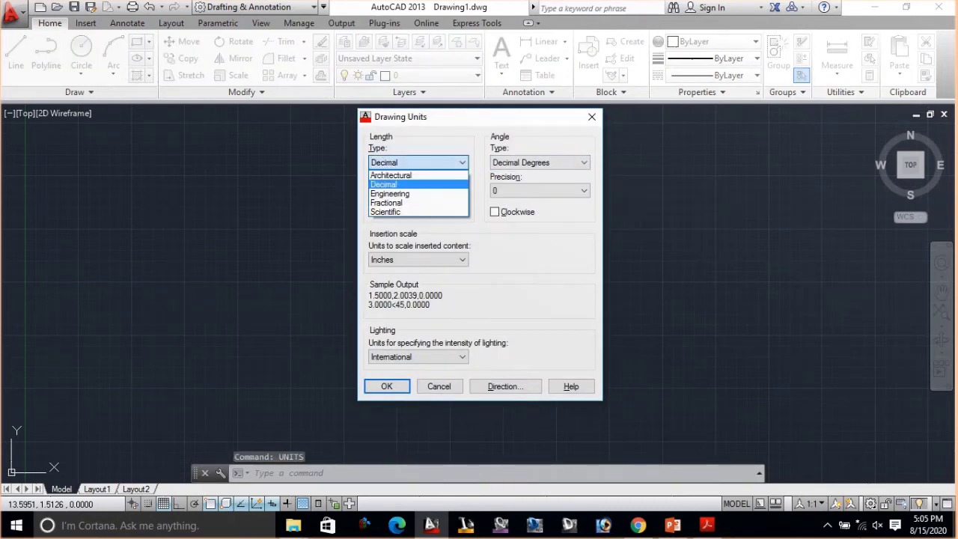
pyautogui.click(397, 174)
pyautogui.click(461, 190)
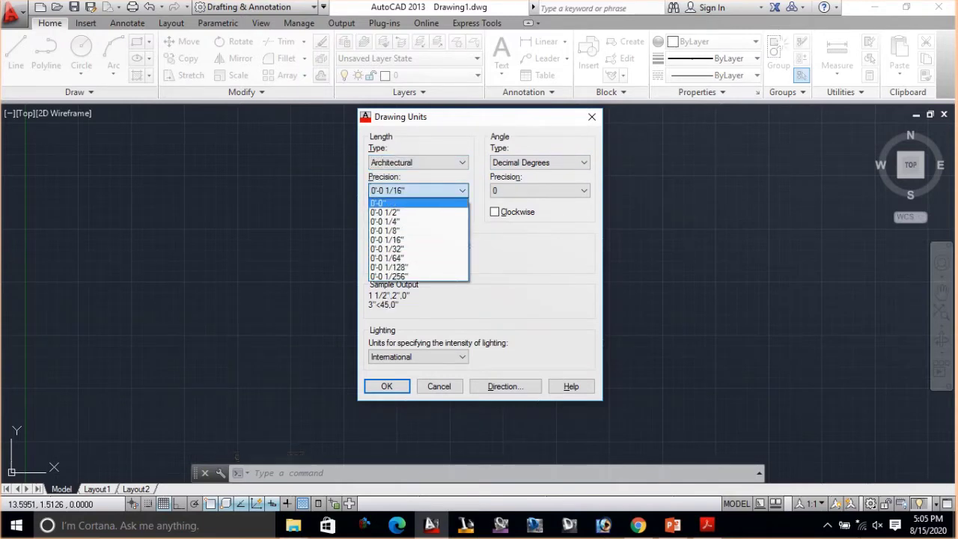
pyautogui.press('Return')
pyautogui.click(462, 259)
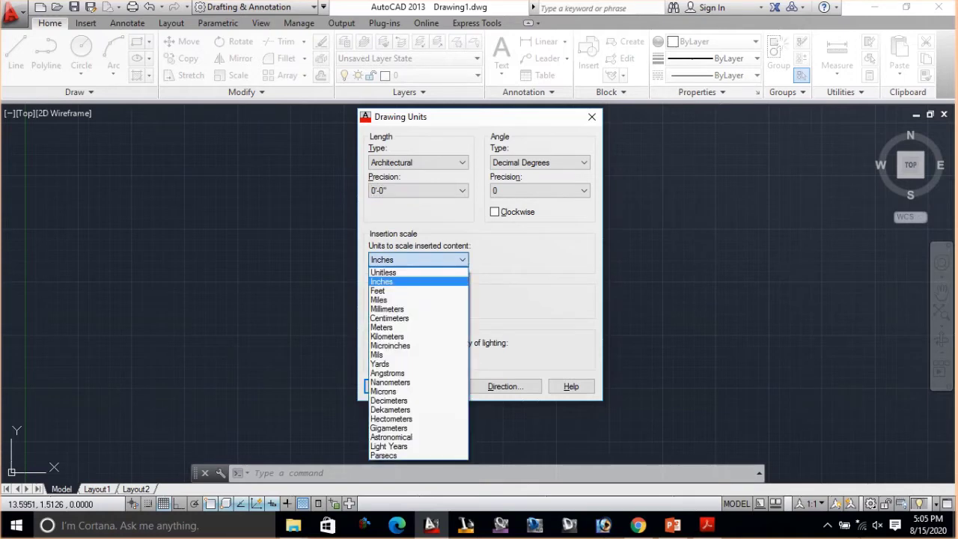
pyautogui.click(384, 284)
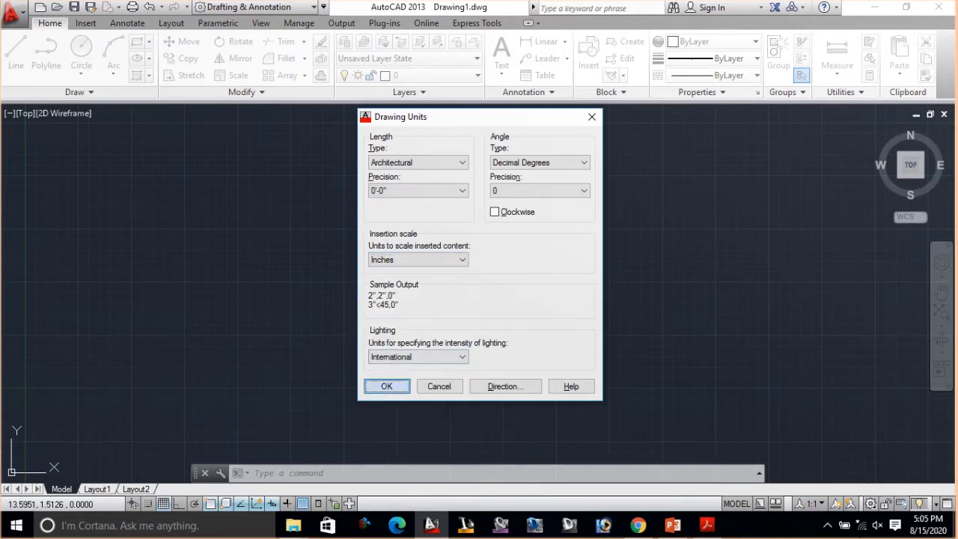
pyautogui.click(386, 386)
pyautogui.write('L')
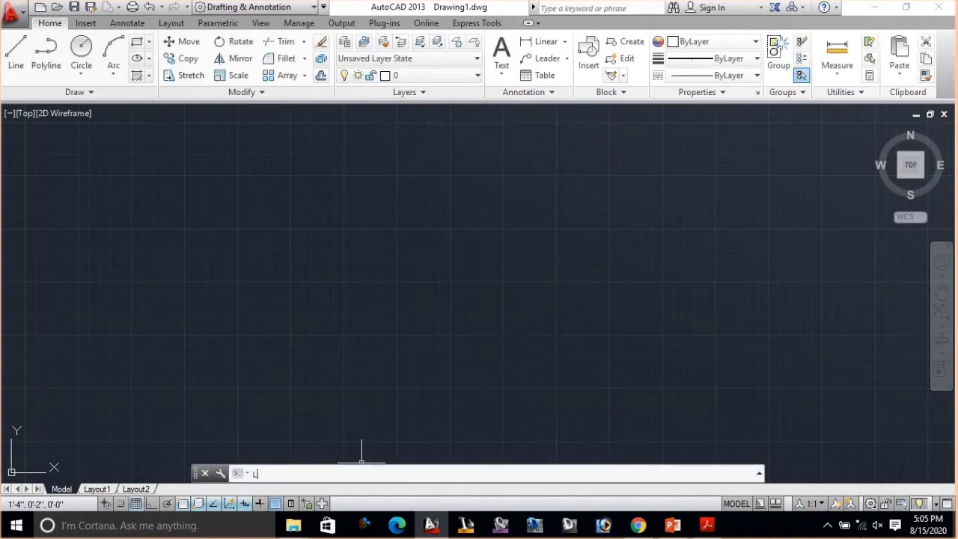
pyautogui.write('IMITS')
# - Set the drawing limits from 0,0 to 10',10'
pyautogui.press('Return')
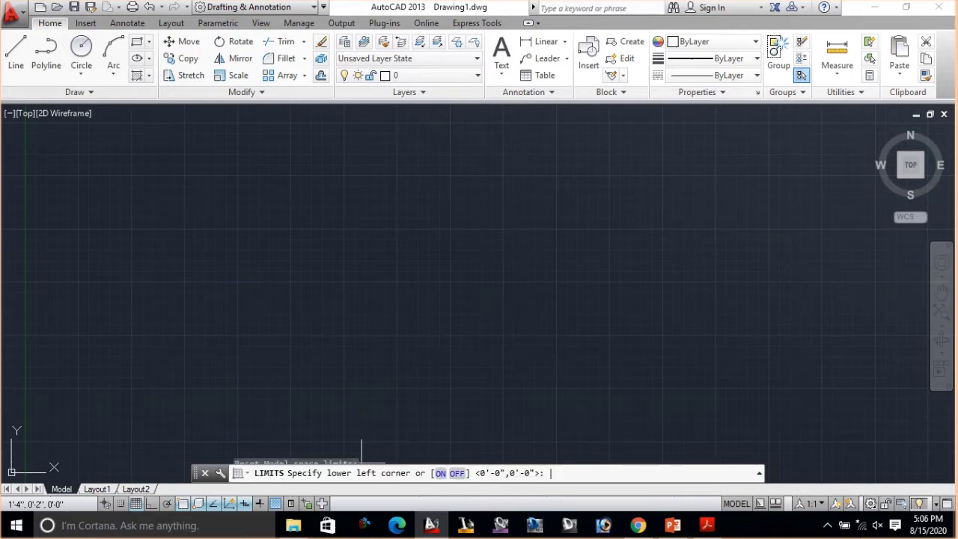
pyautogui.write('0,')
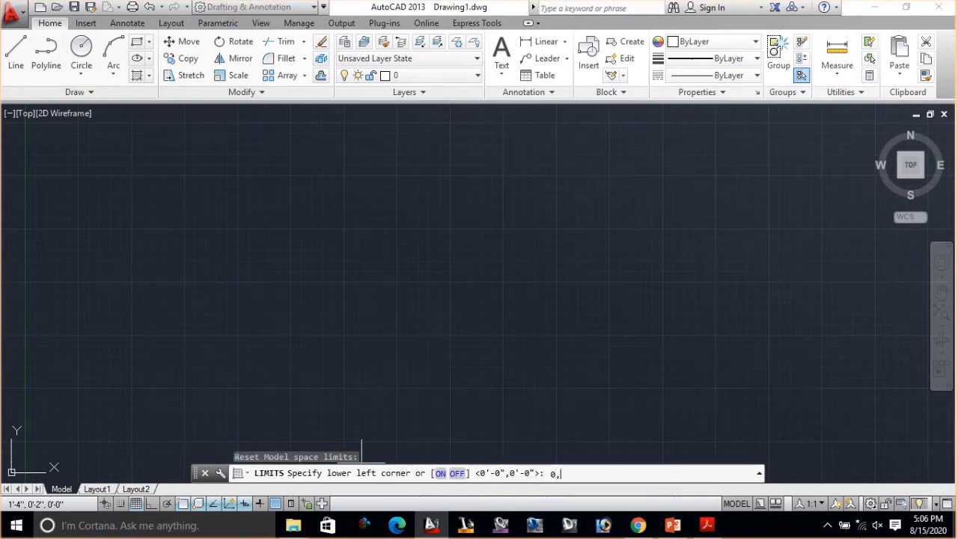
pyautogui.write('0')
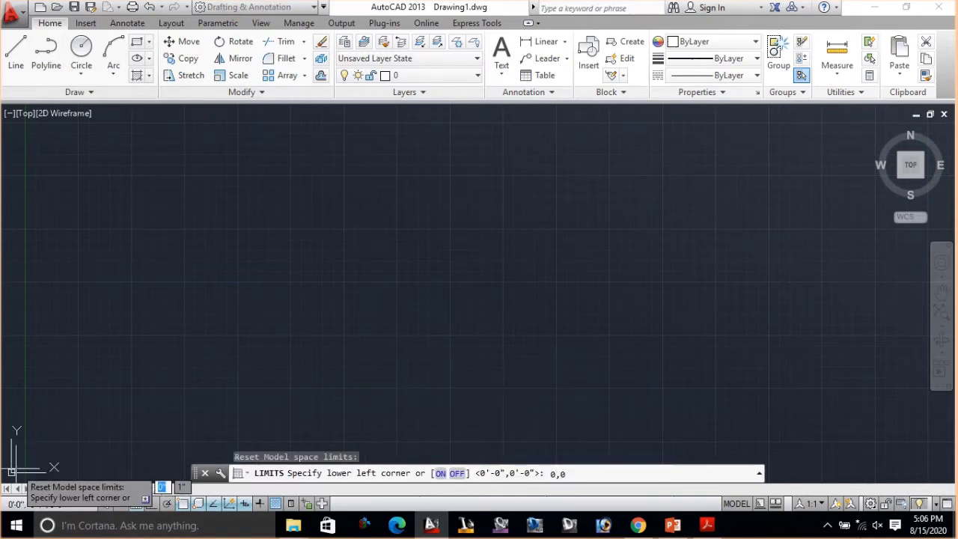
pyautogui.press('Return')
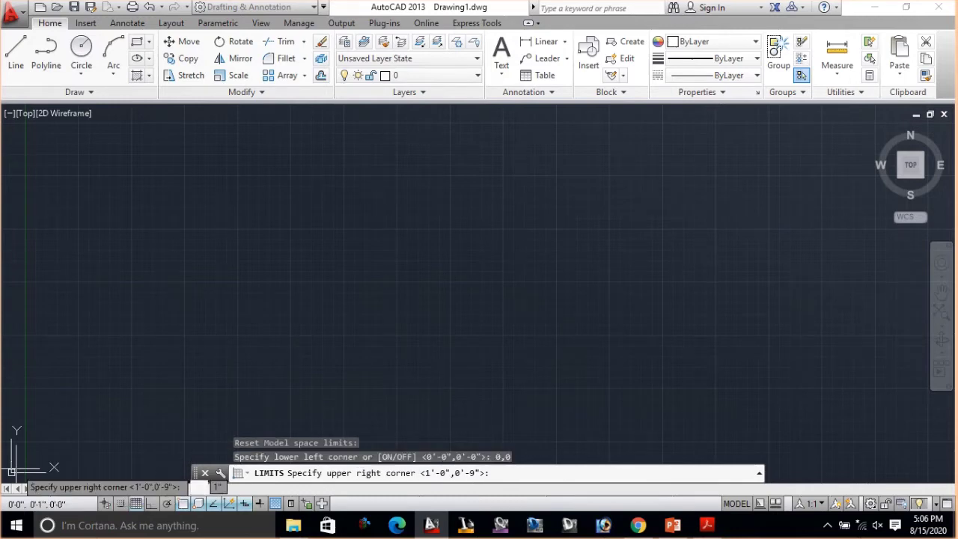
pyautogui.write('10')
pyautogui.press('BackSpace')
pyautogui.press('BackSpace')
pyautogui.write("10'")
pyautogui.press('Tab')
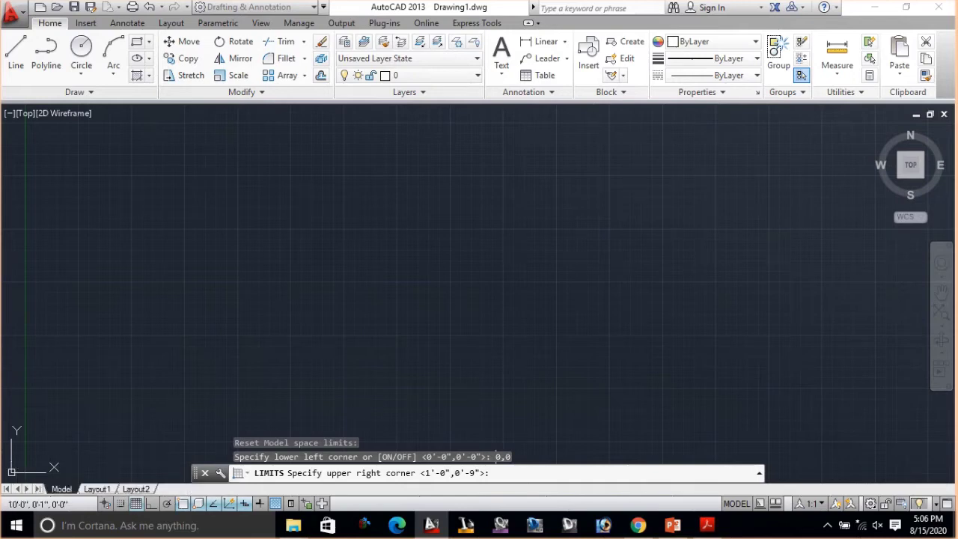
pyautogui.write("10',10'")
pyautogui.press('Return')
# - Zoom All to show the full drawing limits
pyautogui.write('ZOOM')
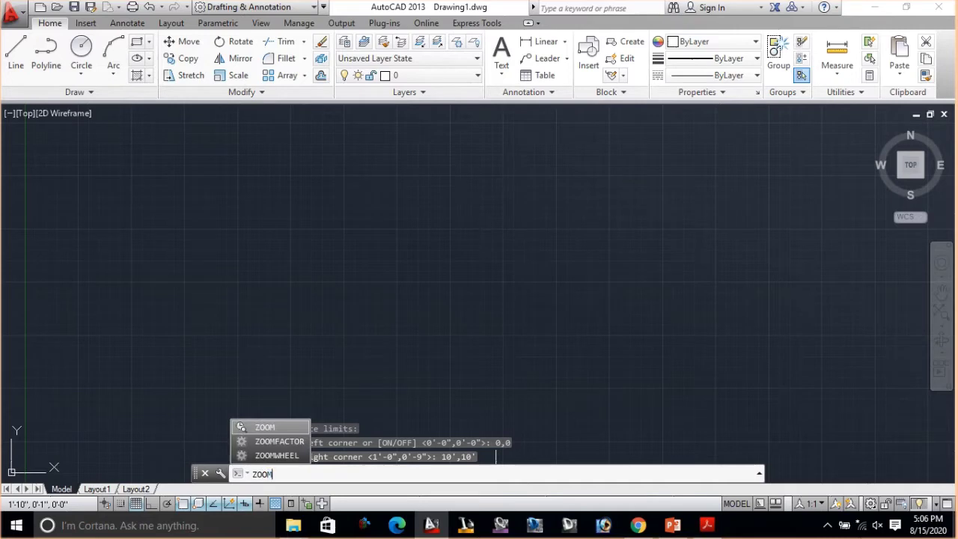
pyautogui.press('Return')
pyautogui.write('A')
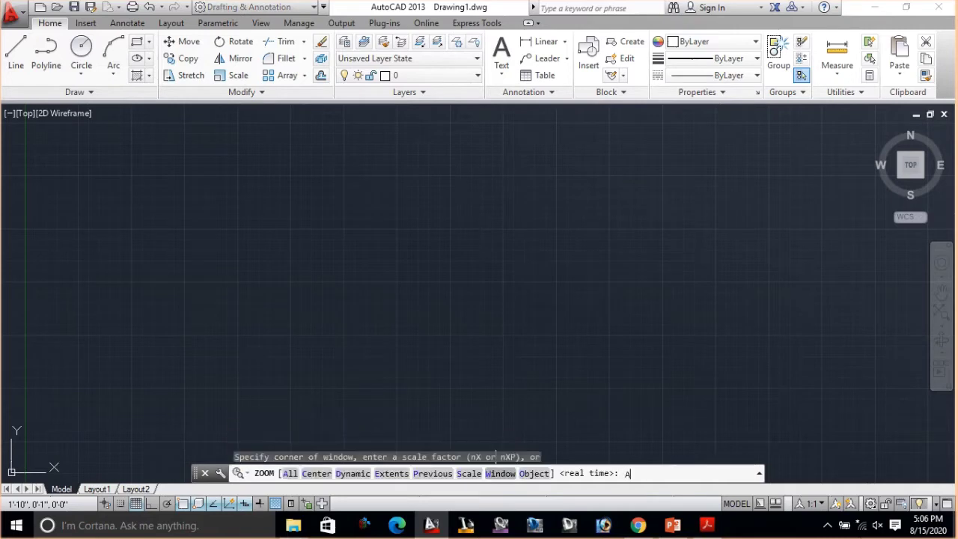
pyautogui.write('LL')
pyautogui.press('Return')
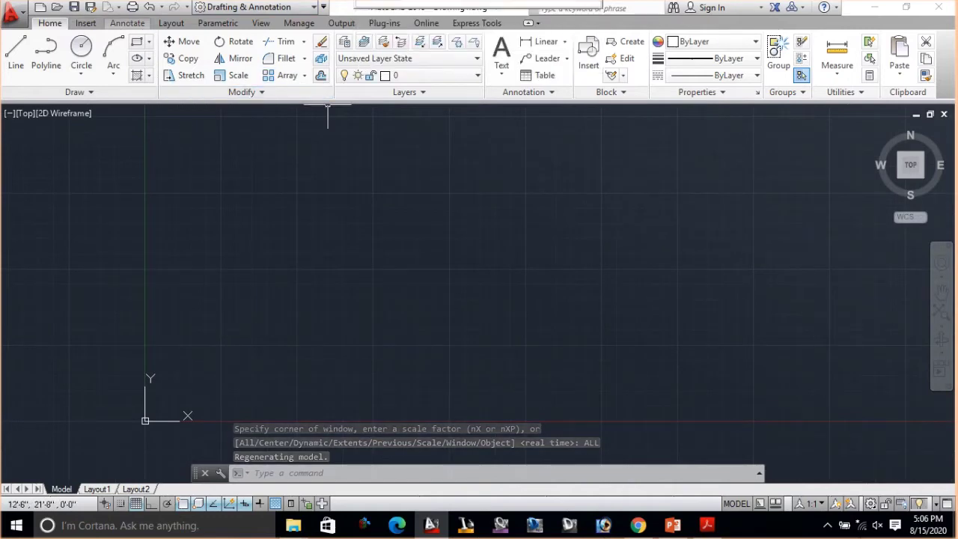
# - Modify the Standard dimension style, setting its arrow size to 2
pyautogui.click(127, 23)
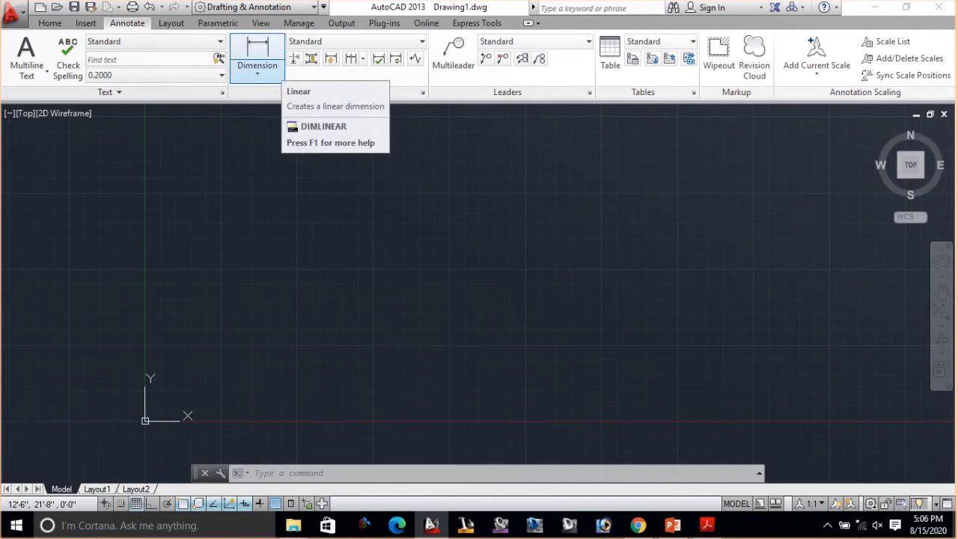
pyautogui.click(422, 92)
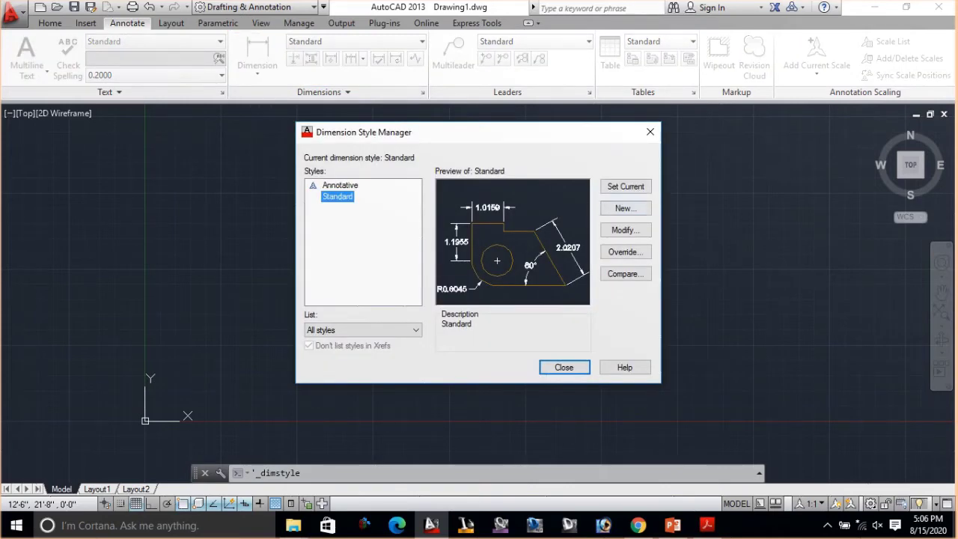
pyautogui.click(625, 229)
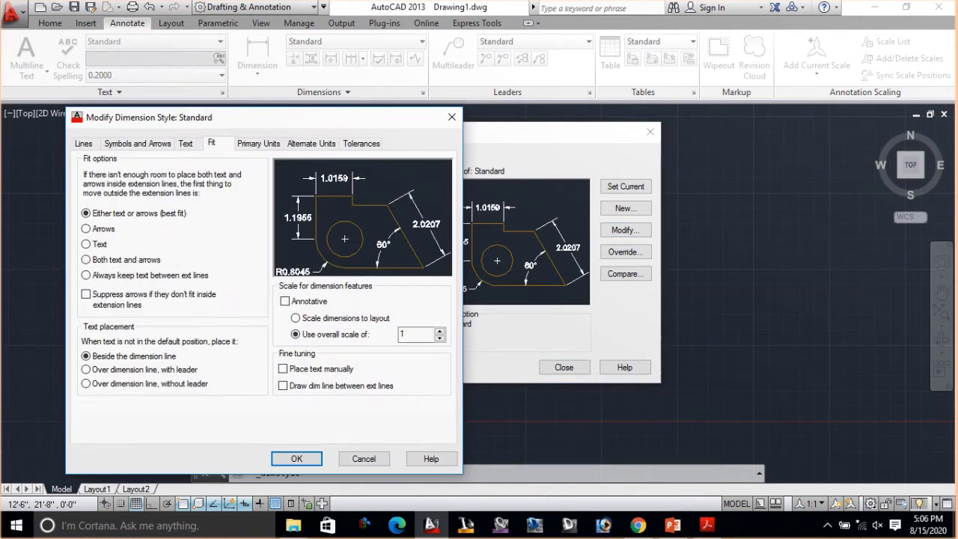
pyautogui.click(137, 143)
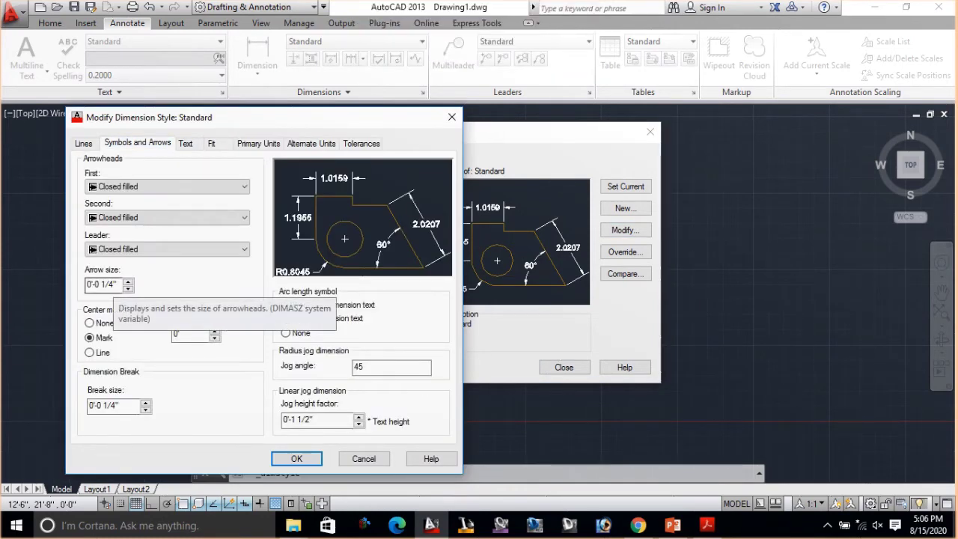
pyautogui.moveTo(118, 284); pyautogui.dragTo(87, 285)
pyautogui.write('2')
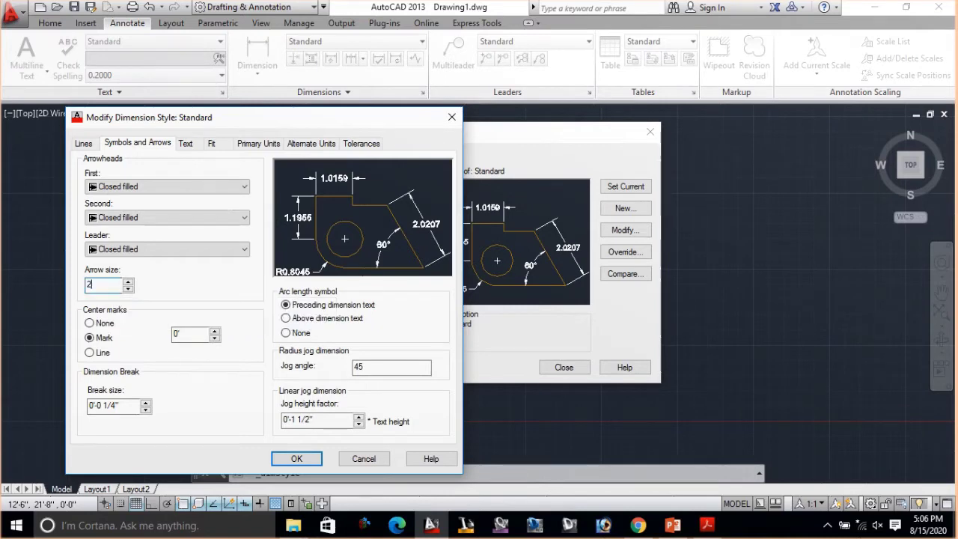
# - Set the dimension text height to 8 and change an option on the Fit settings
pyautogui.click(186, 143)
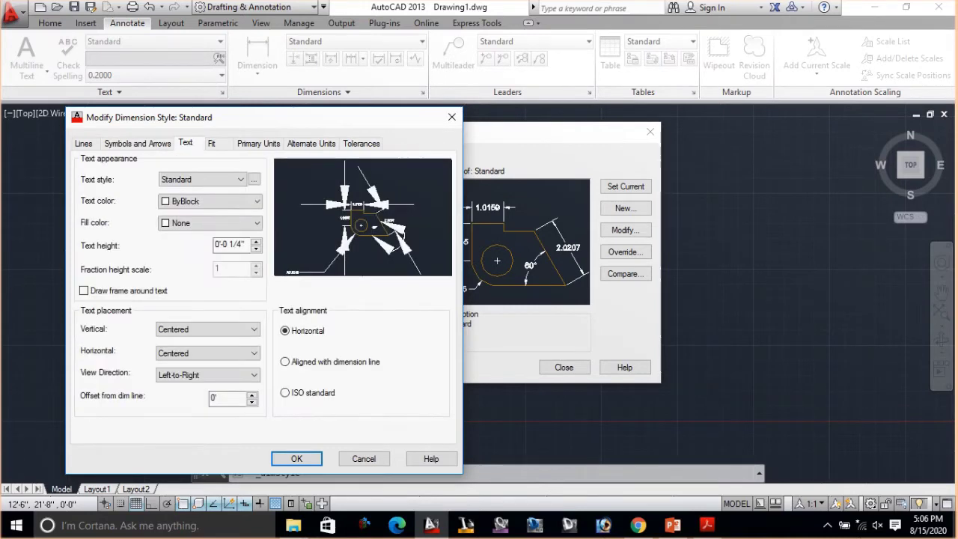
pyautogui.moveTo(245, 244); pyautogui.dragTo(215, 244)
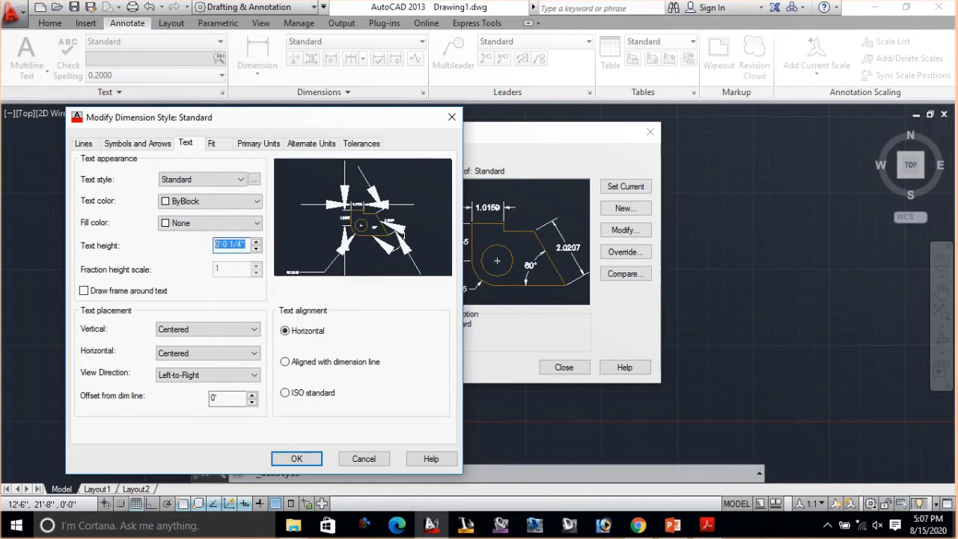
pyautogui.write('8')
pyautogui.click(211, 143)
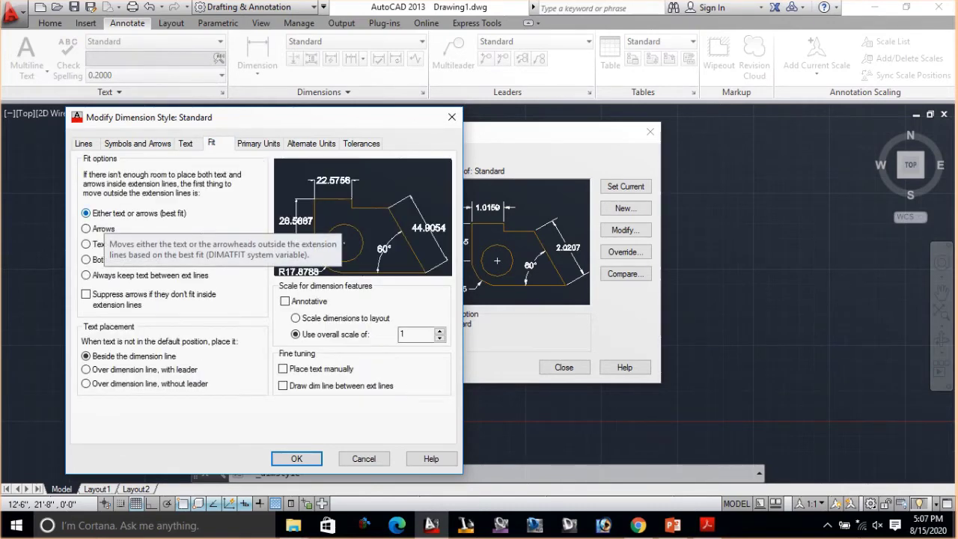
pyautogui.click(87, 228)
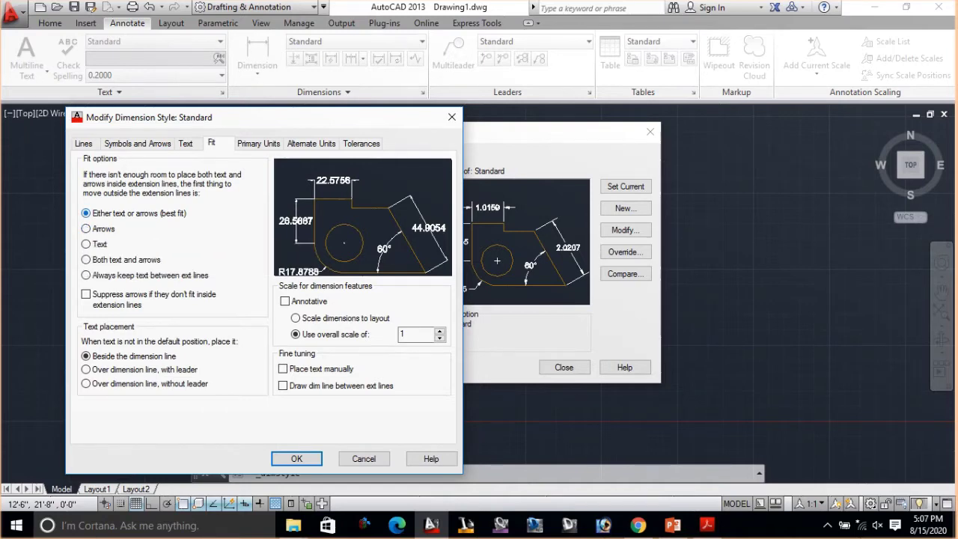
# - Give Standard dimensions Architectural units with 0'-0" precision, then save and close the manager
pyautogui.click(258, 143)
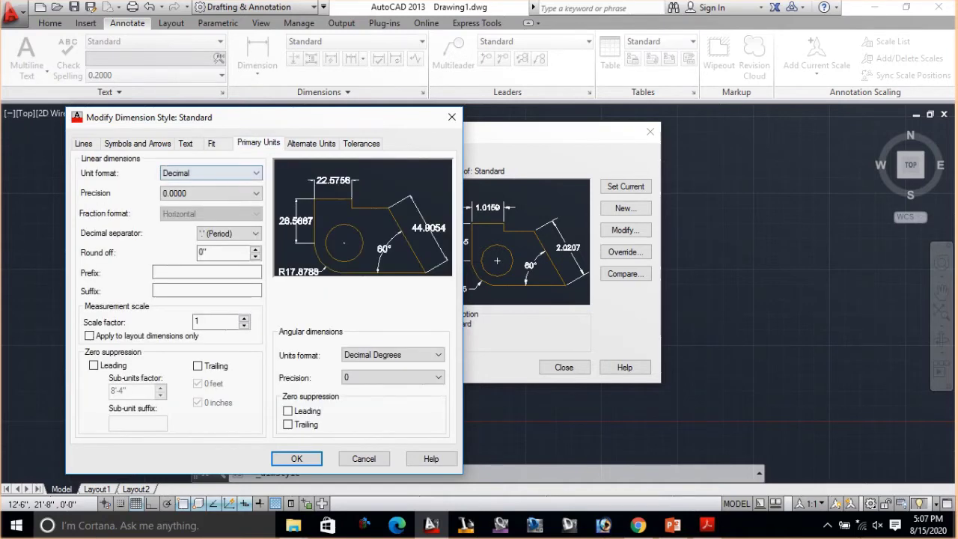
pyautogui.click(211, 173)
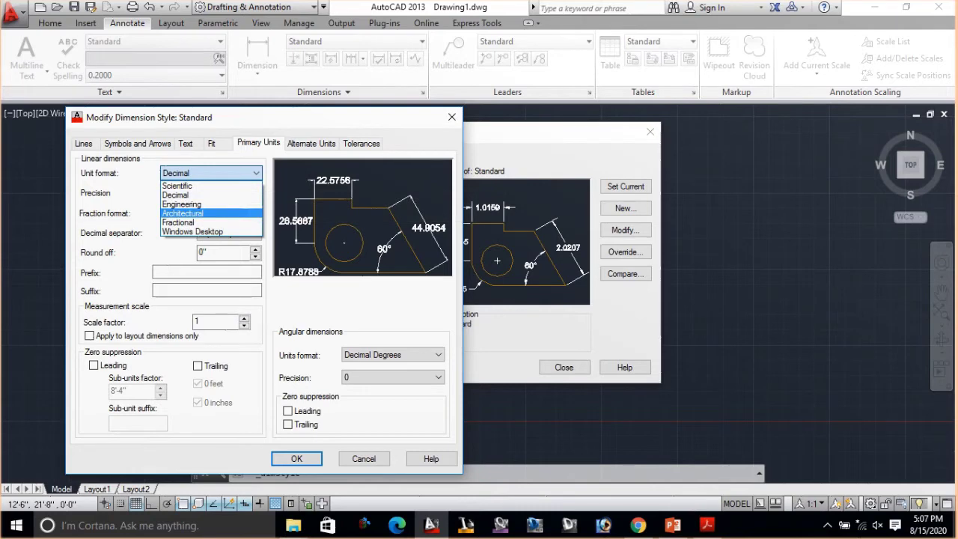
pyautogui.click(182, 213)
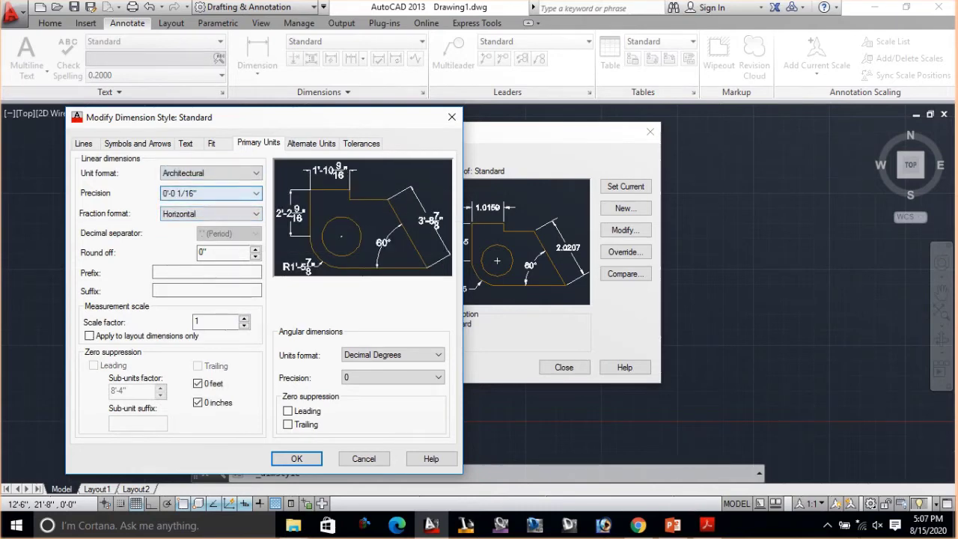
pyautogui.click(256, 193)
pyautogui.click(174, 205)
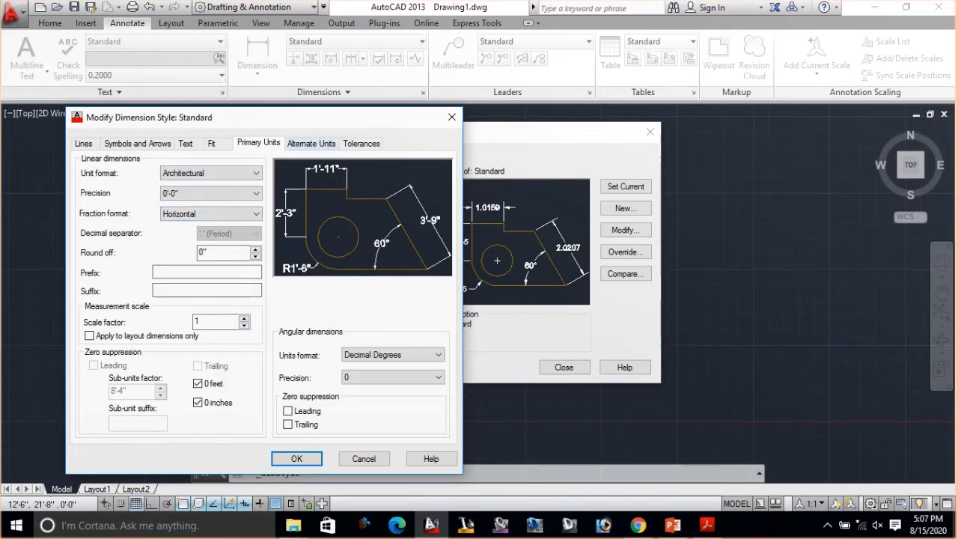
pyautogui.click(297, 458)
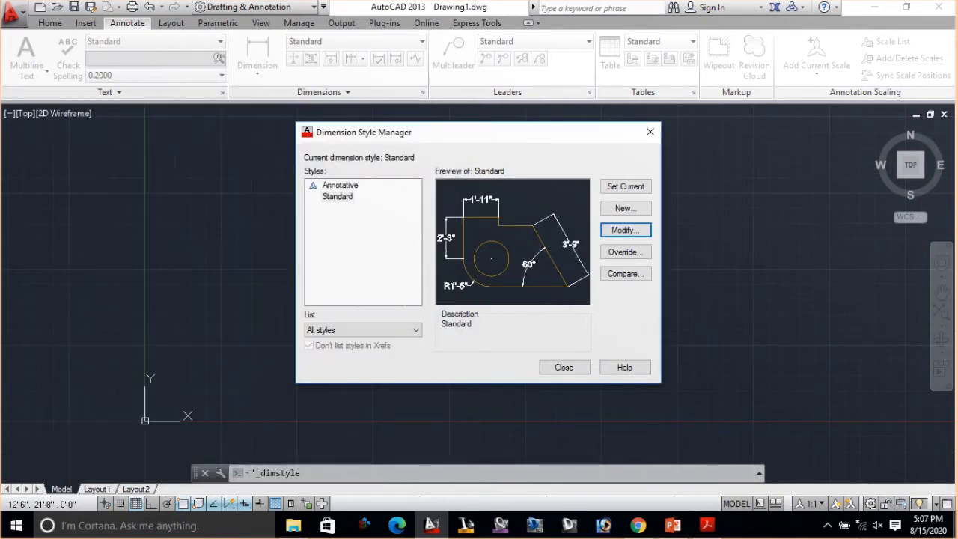
pyautogui.click(563, 366)
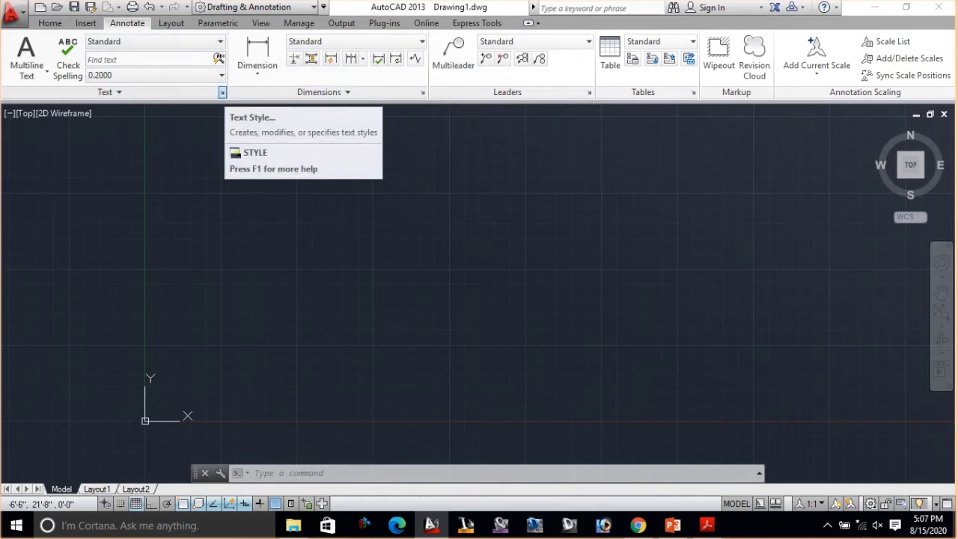
# - Make the Standard text style Bold with height 2, apply it and close the dialog
pyautogui.click(222, 92)
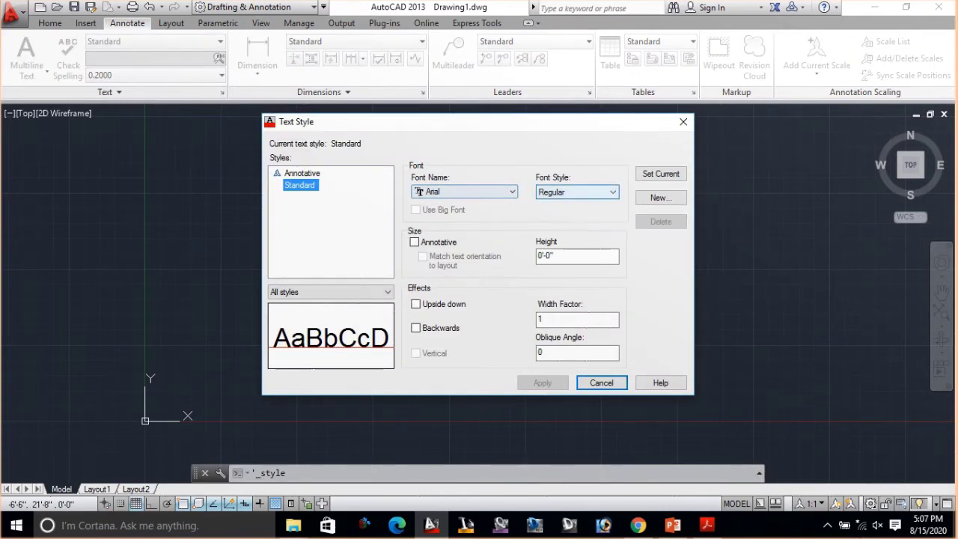
pyautogui.click(576, 192)
pyautogui.click(554, 205)
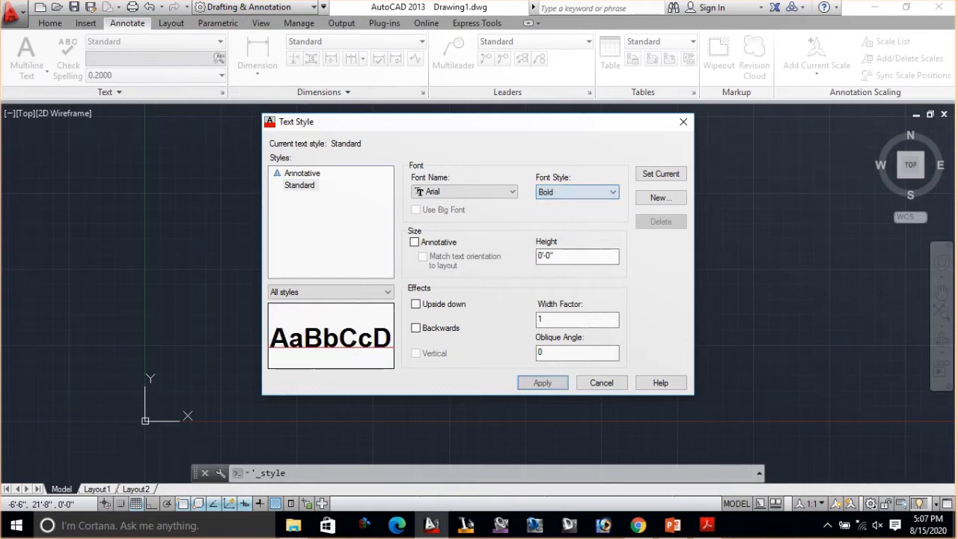
pyautogui.click(577, 255)
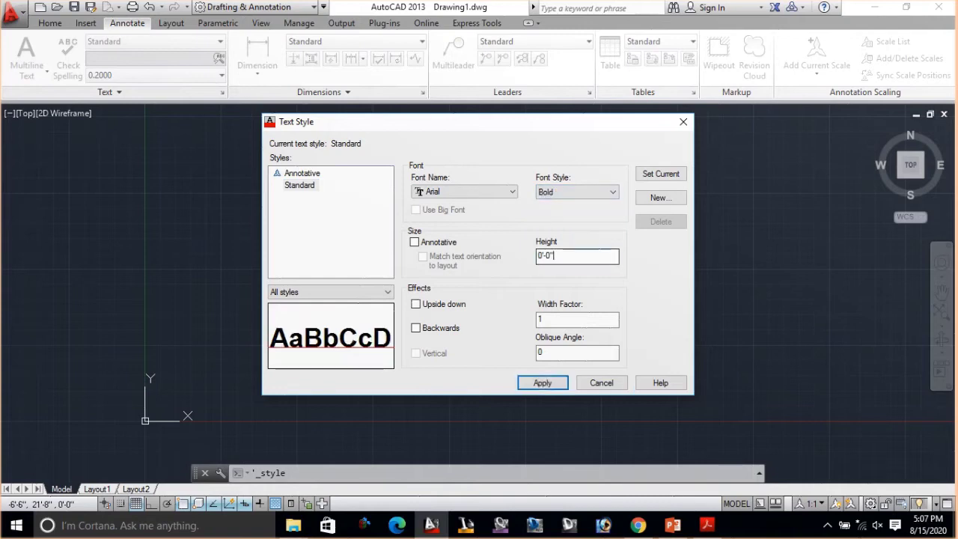
pyautogui.write('2')
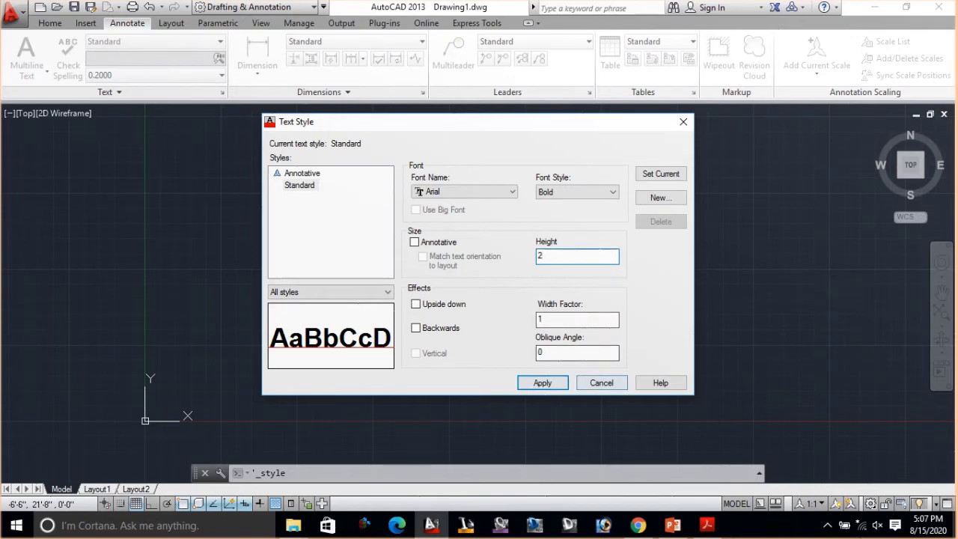
pyautogui.click(542, 382)
pyautogui.click(601, 383)
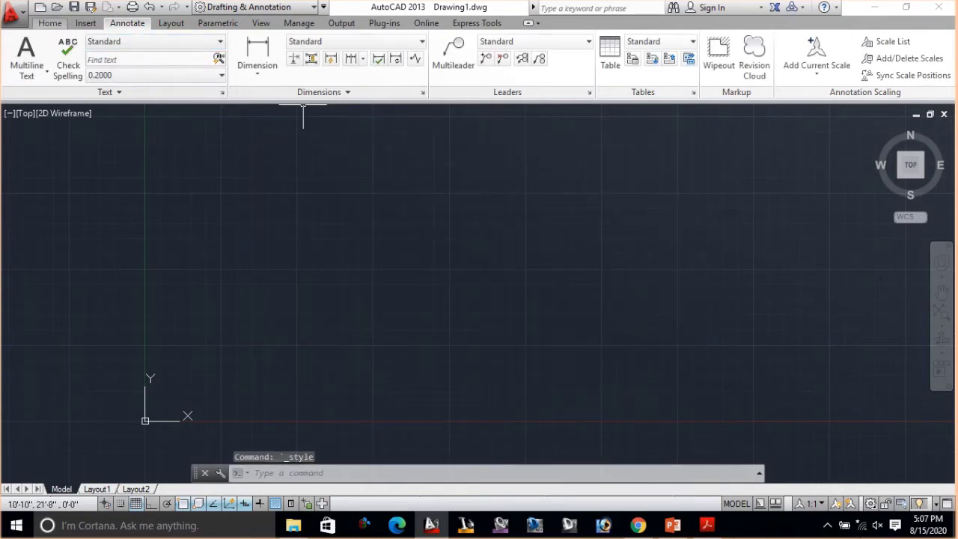
pyautogui.scroll(2, 303, 68)
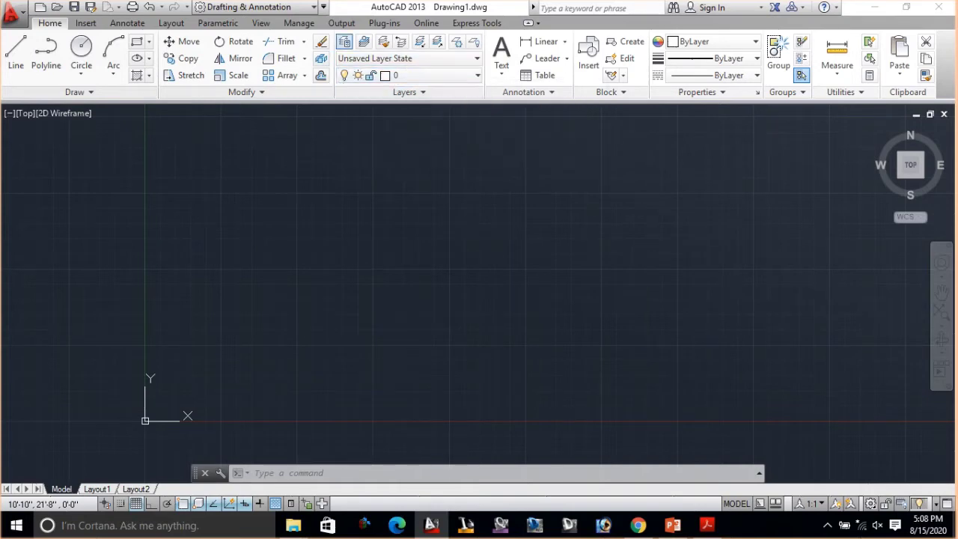
# - Create a new layer named DIM with red colour
pyautogui.click(343, 41)
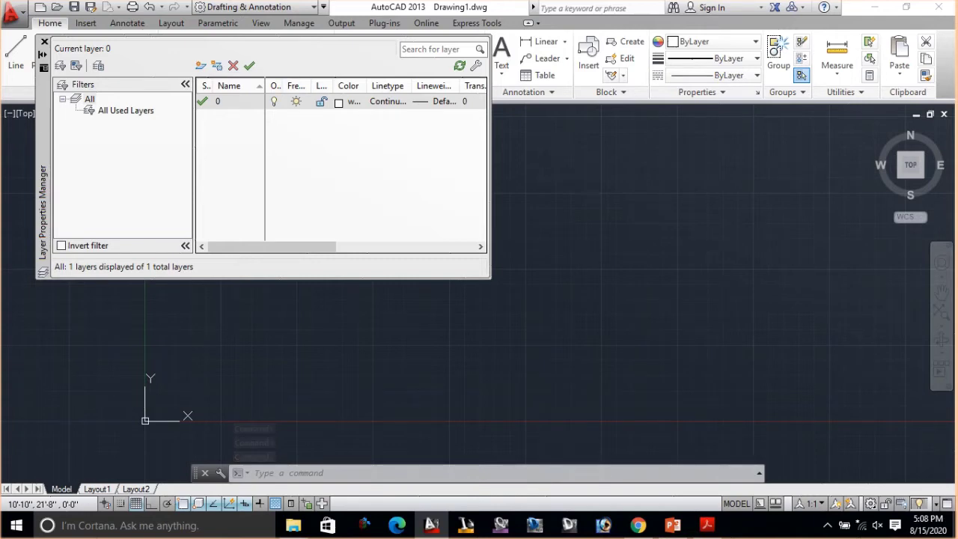
pyautogui.click(200, 66)
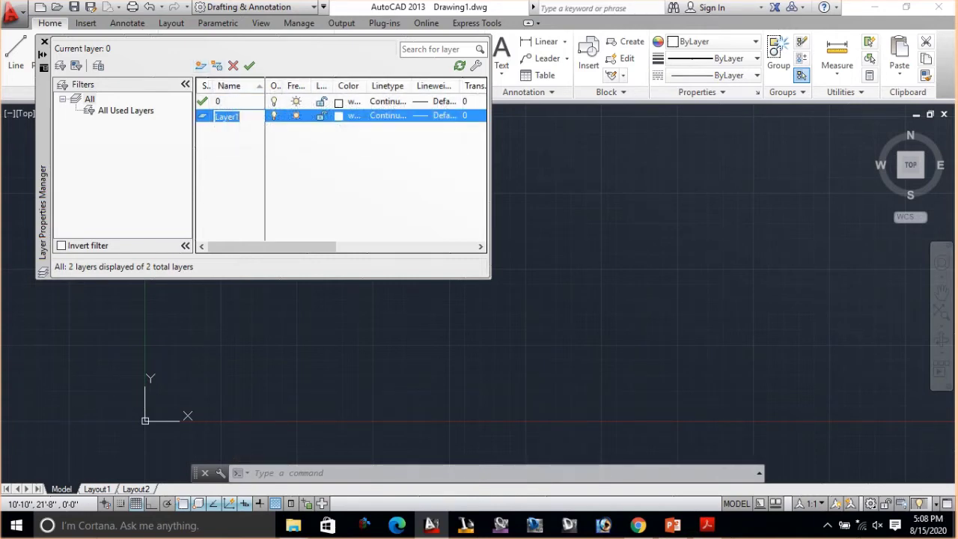
pyautogui.write('DIM')
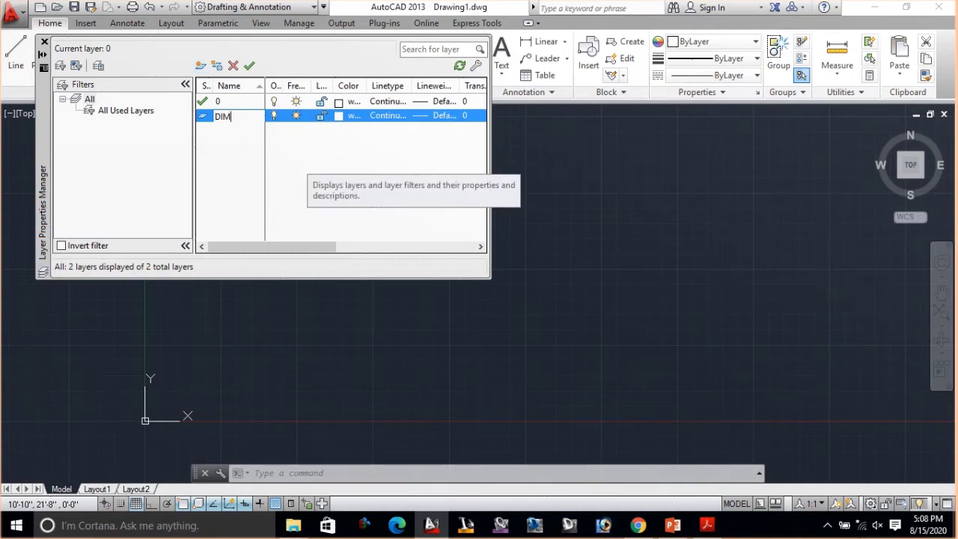
pyautogui.click(344, 115)
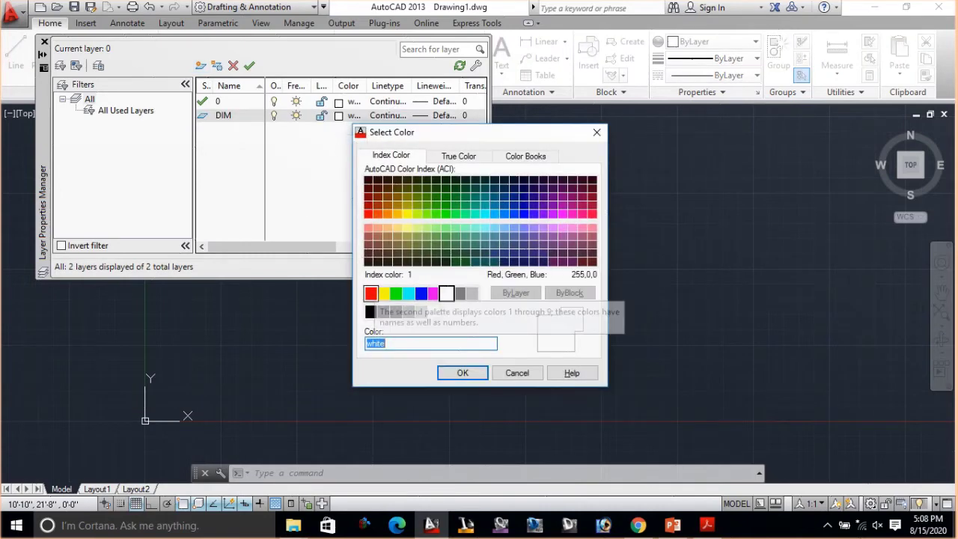
pyautogui.click(370, 292)
pyautogui.click(462, 373)
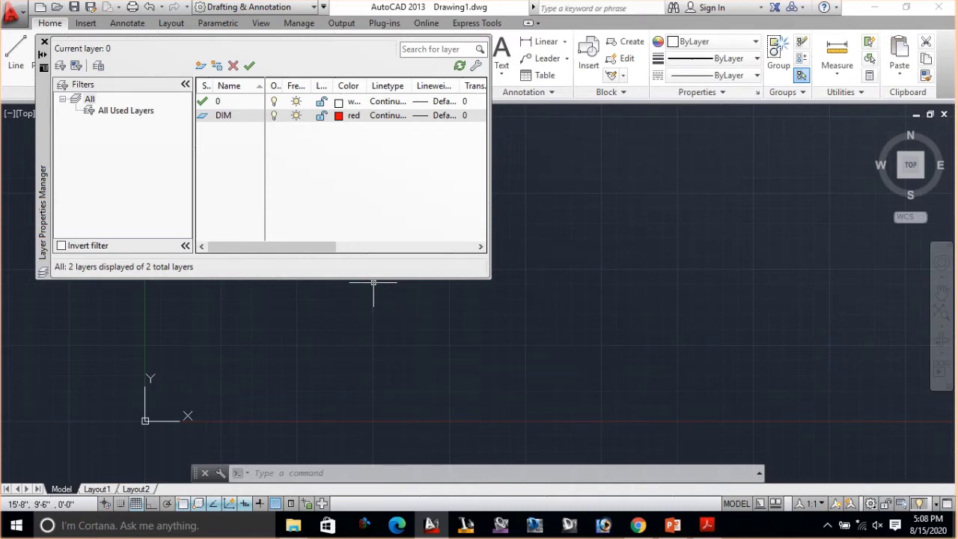
# - Create a blue TEXT layer and close the layer manager
pyautogui.hotkey('alt', 'n')
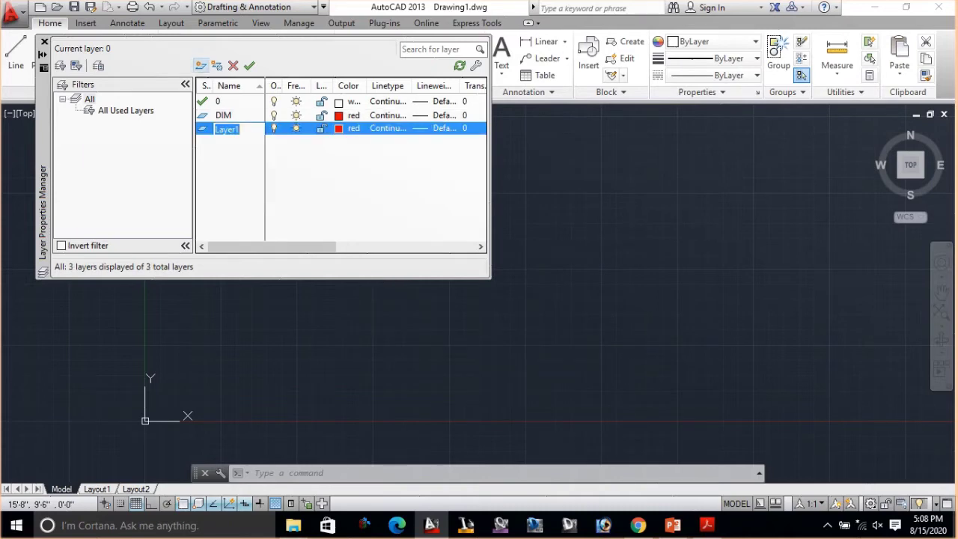
pyautogui.write('TEXT')
pyautogui.press('Return')
pyautogui.press('F2')
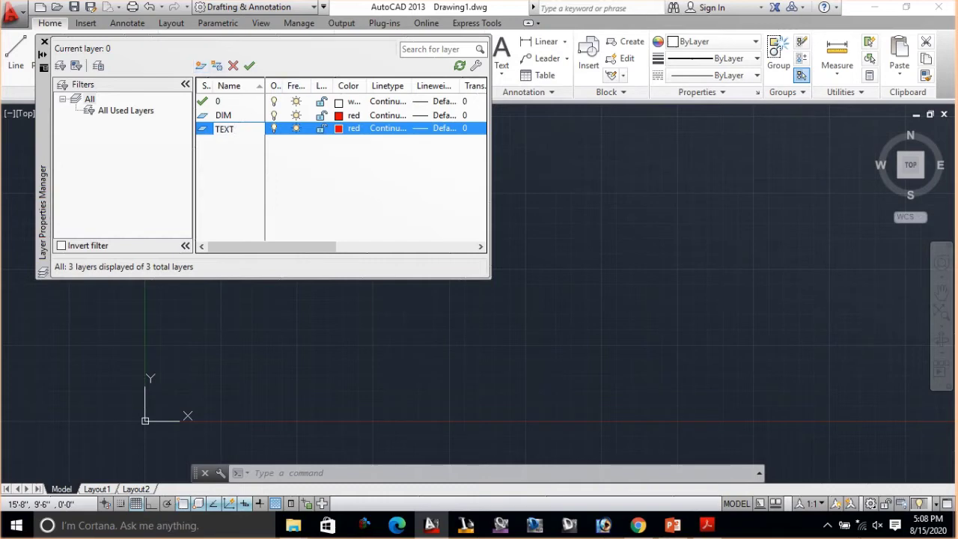
pyautogui.click(351, 128)
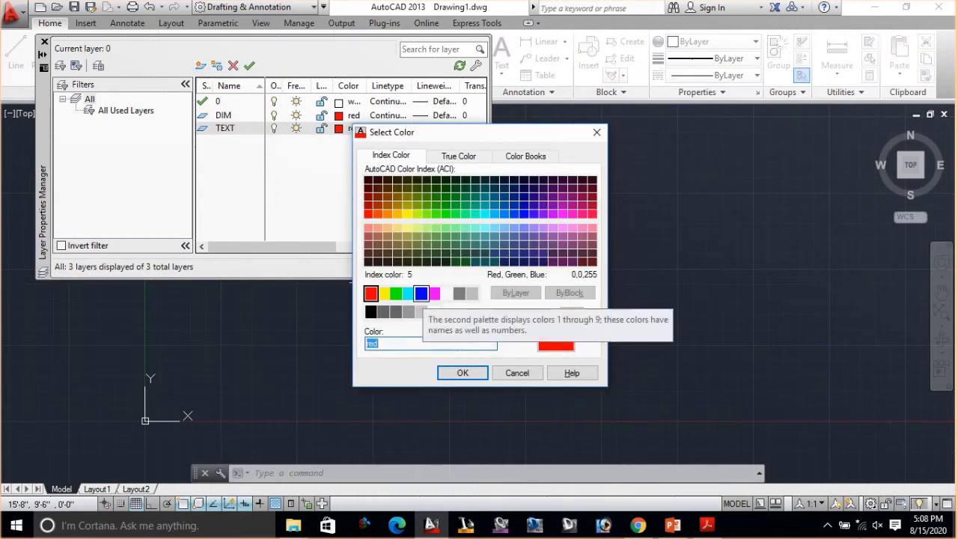
pyautogui.click(421, 294)
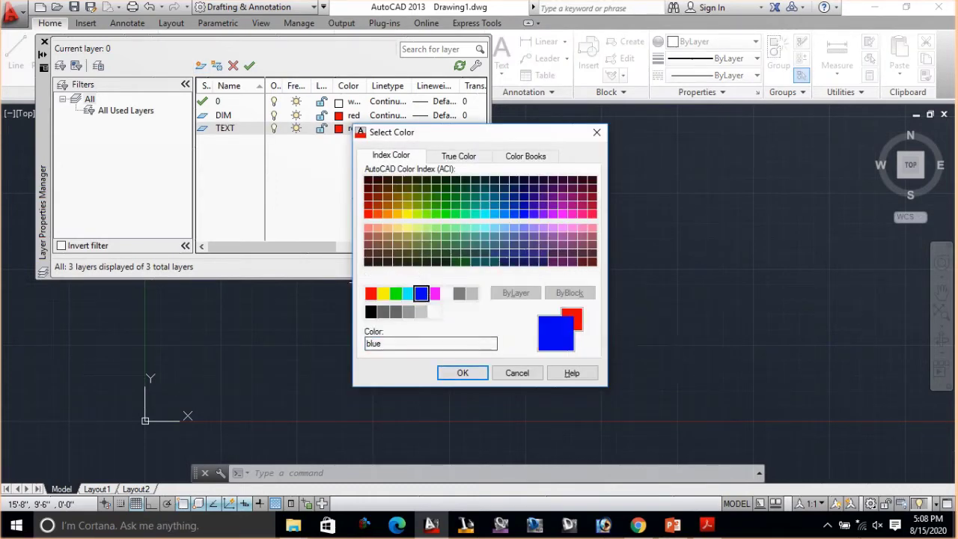
pyautogui.click(463, 373)
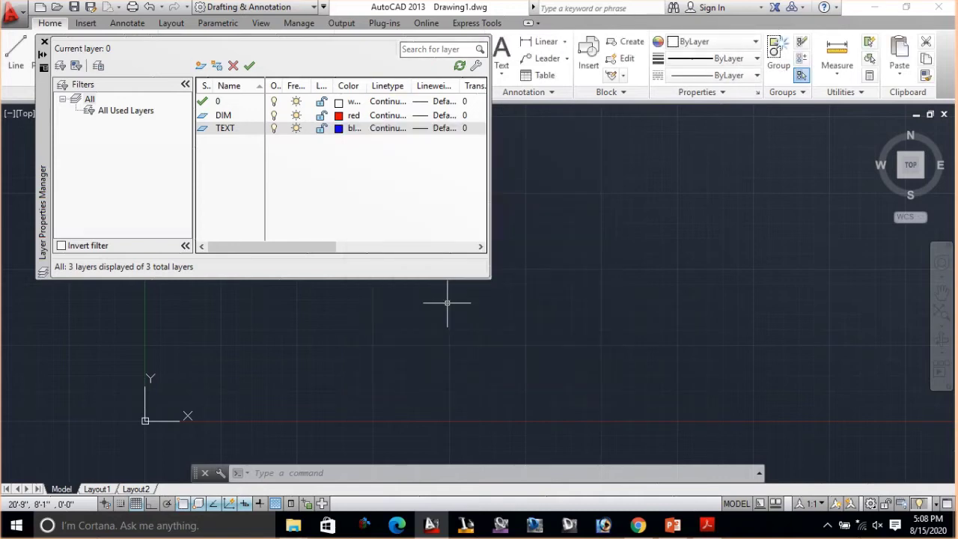
pyautogui.press('Escape')
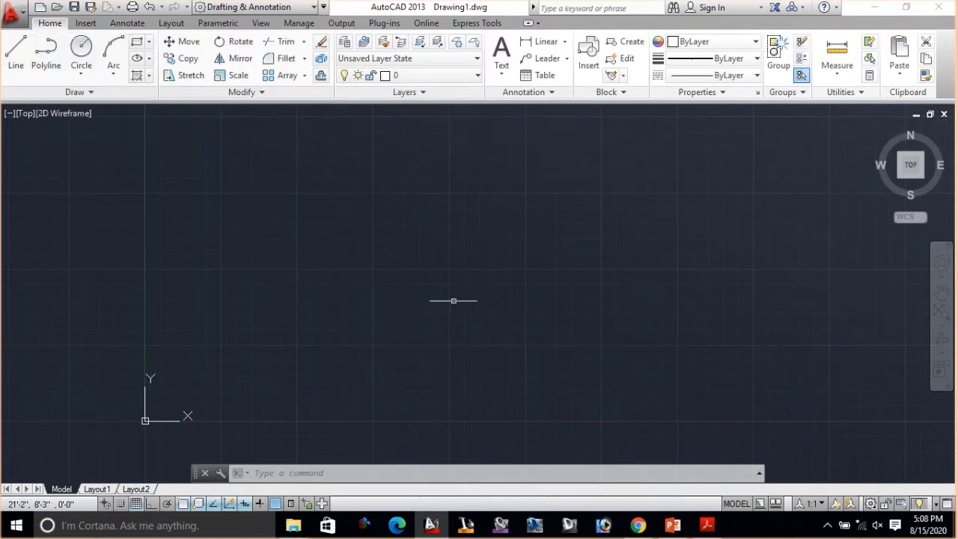
# - Draw a 3' horizontal line to the right with Ortho turned on
pyautogui.scroll(-2, 453, 300)
pyautogui.moveTo(455, 304); pyautogui.dragTo(325, 284, button='middle')
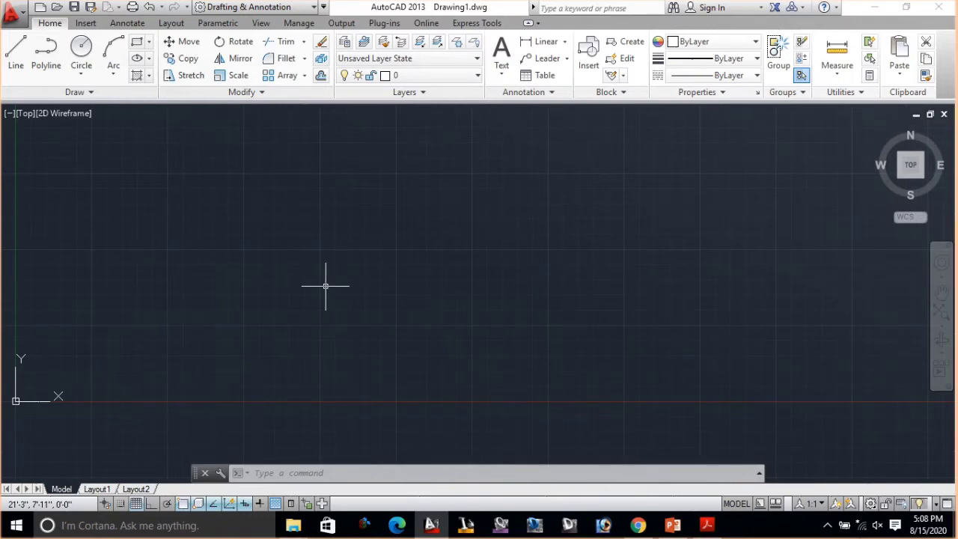
pyautogui.write('LINE')
pyautogui.press('Return')
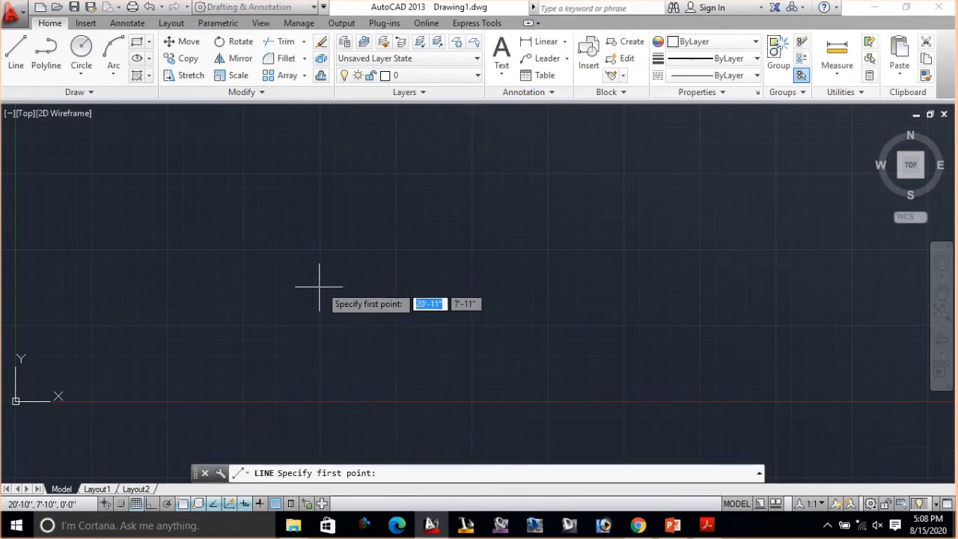
pyautogui.click(183, 318)
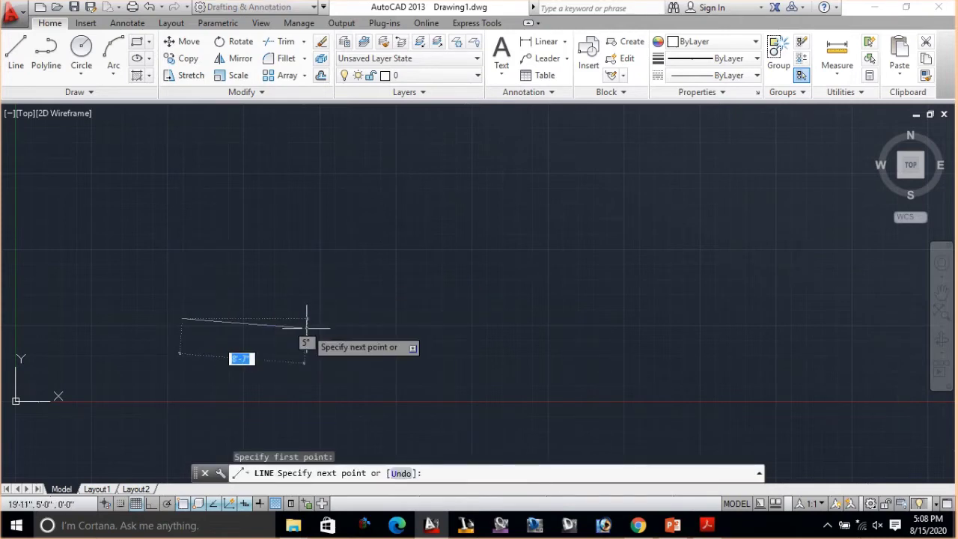
pyautogui.press('F8')
pyautogui.write('3')
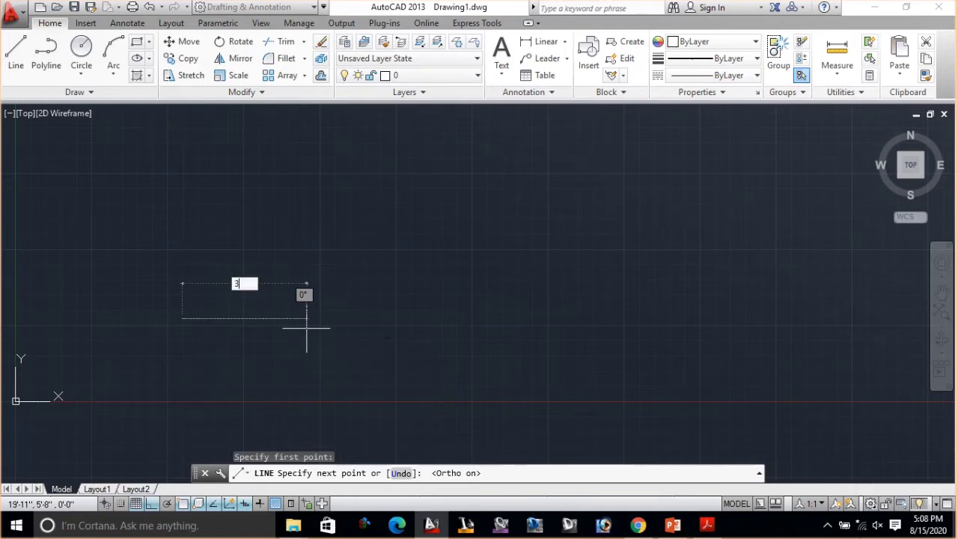
pyautogui.press('Return')
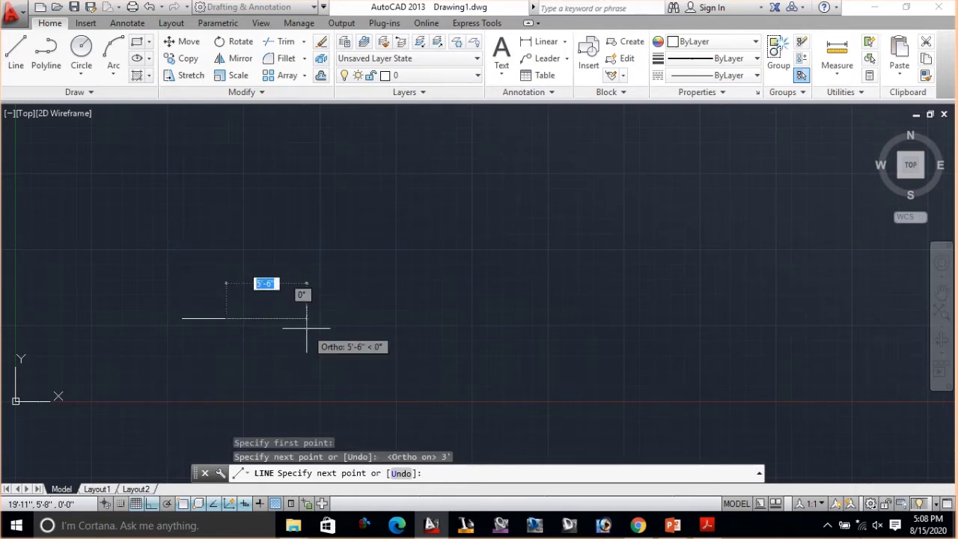
pyautogui.press('Escape')
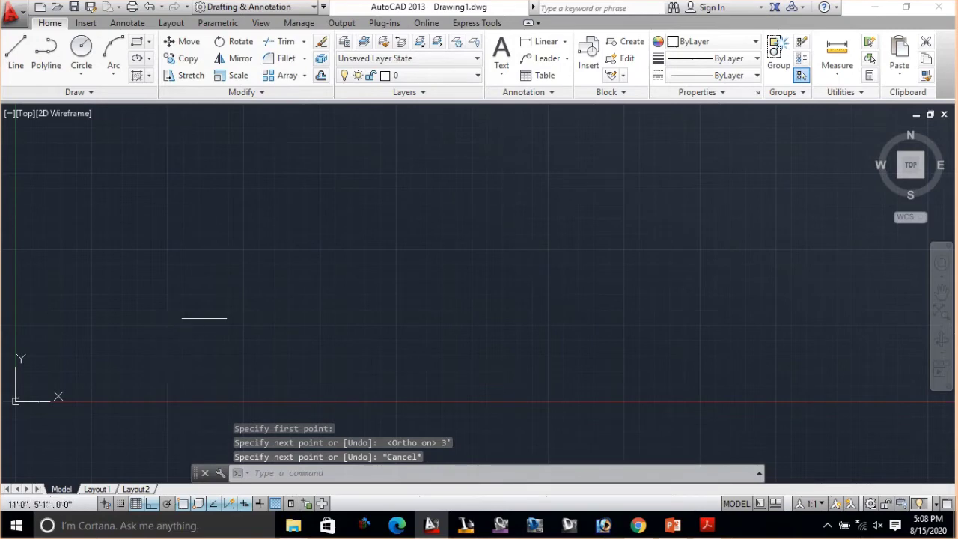
# - Pan and zoom the view to frame the new line
pyautogui.scroll(2, 71, 345)
pyautogui.scroll(1, 72, 345)
pyautogui.moveTo(220, 327); pyautogui.dragTo(123, 408, button='middle')
pyautogui.moveTo(380, 368); pyautogui.dragTo(442, 387, button='middle')
pyautogui.scroll(1, 438, 374)
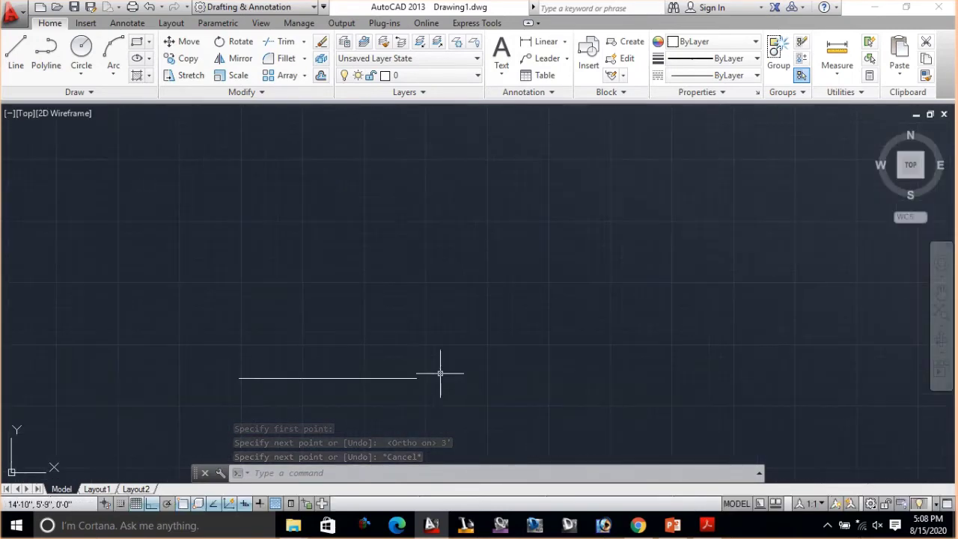
pyautogui.press('Escape')
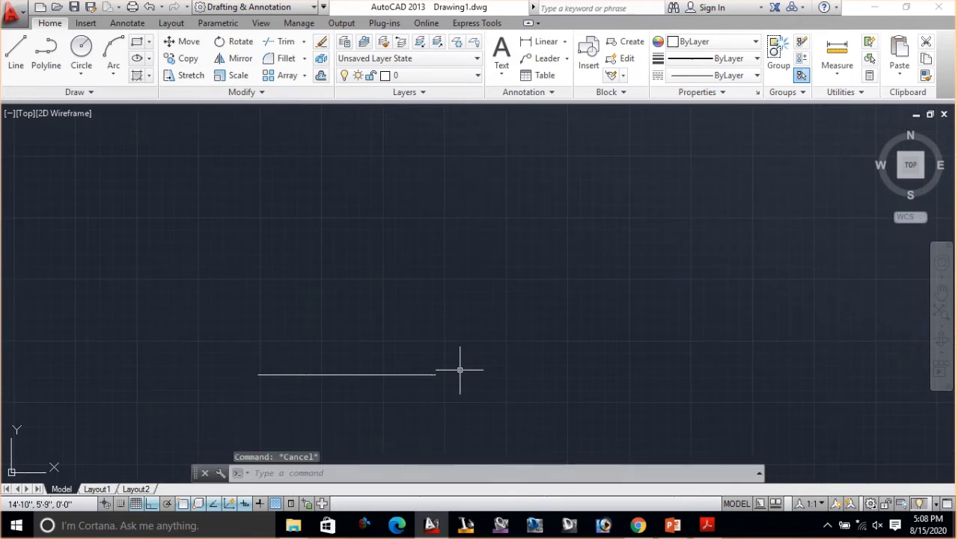
# - Offset the horizontal line to make a parallel edge 6 inches above it
pyautogui.write('OFFSET')
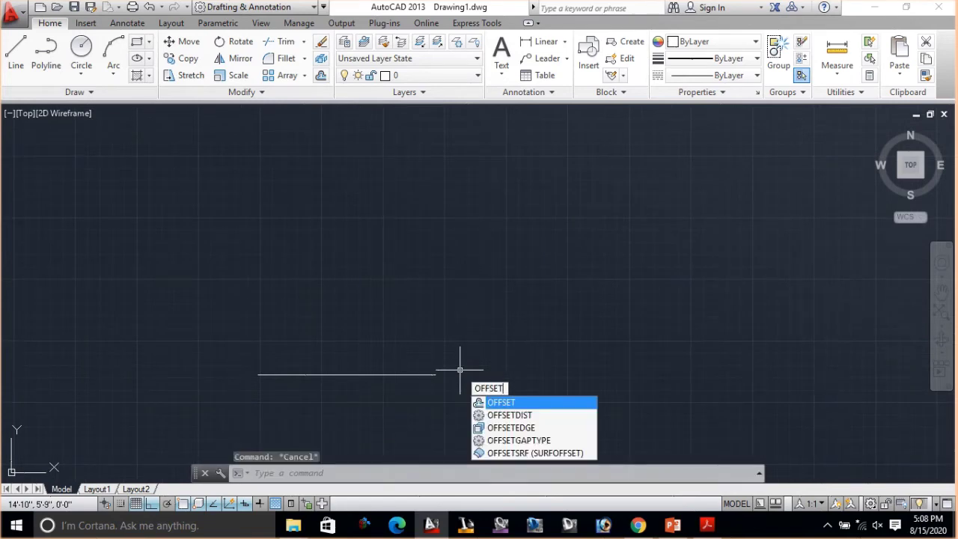
pyautogui.press('Return')
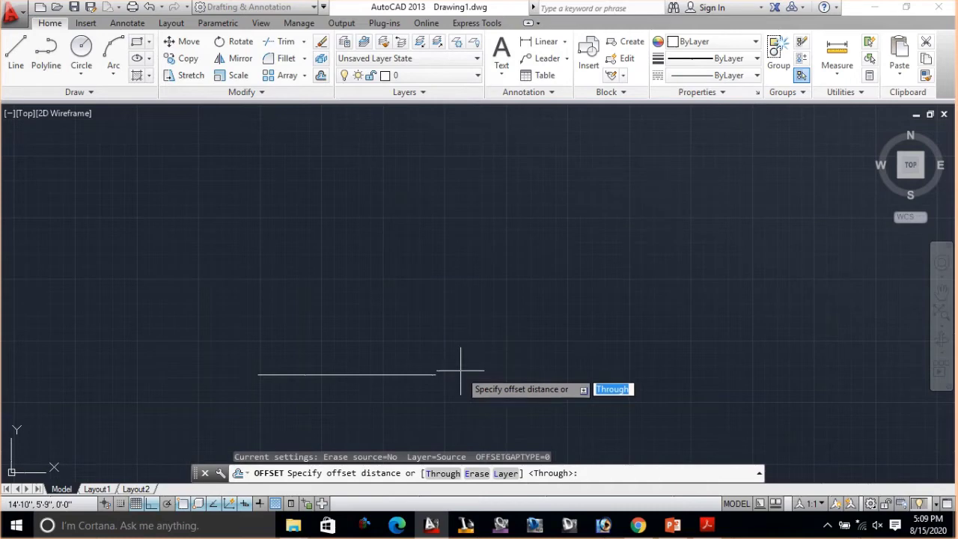
pyautogui.press('Return')
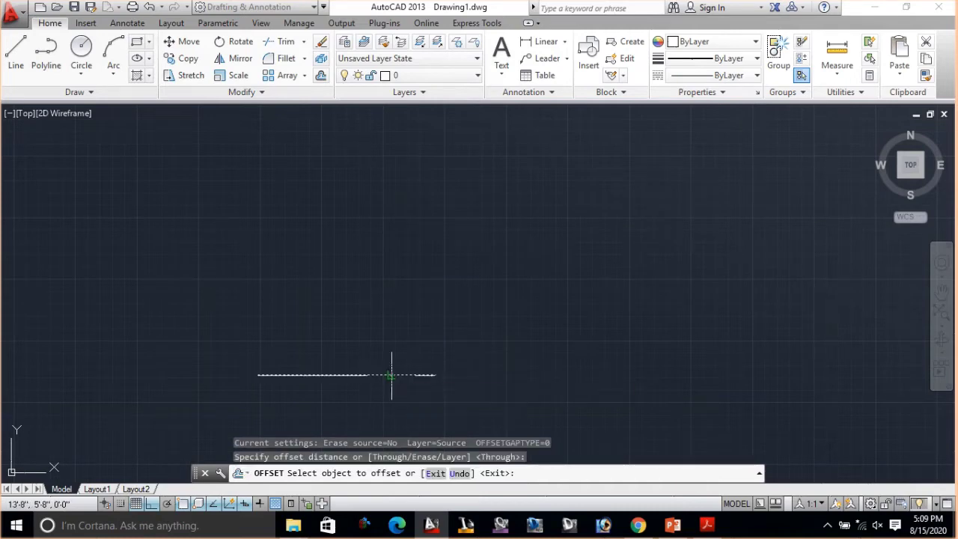
pyautogui.click(387, 375)
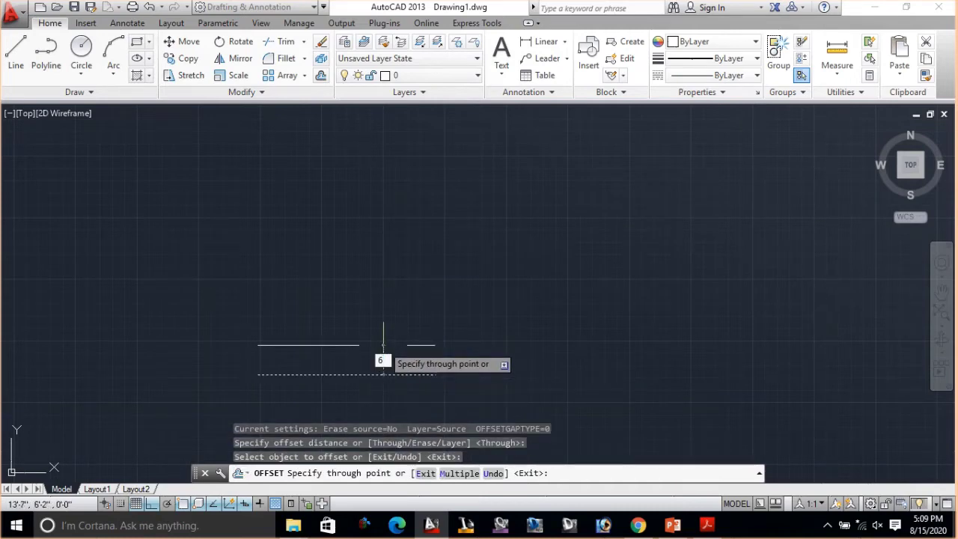
pyautogui.press('Return')
pyautogui.press('Escape')
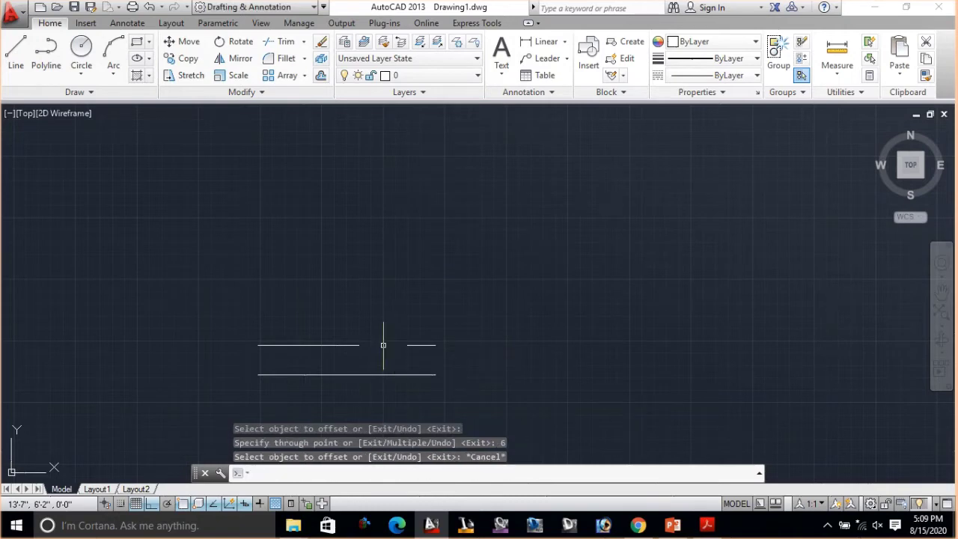
# - Draw the right end edge joining the two parallel lines
pyautogui.write('line')
pyautogui.press('Return')
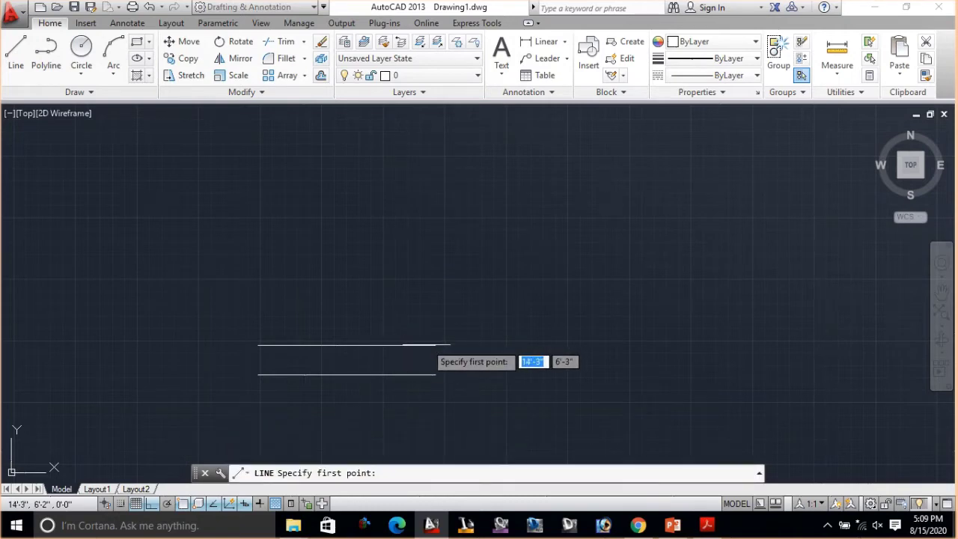
pyautogui.click(435, 345)
pyautogui.click(435, 374)
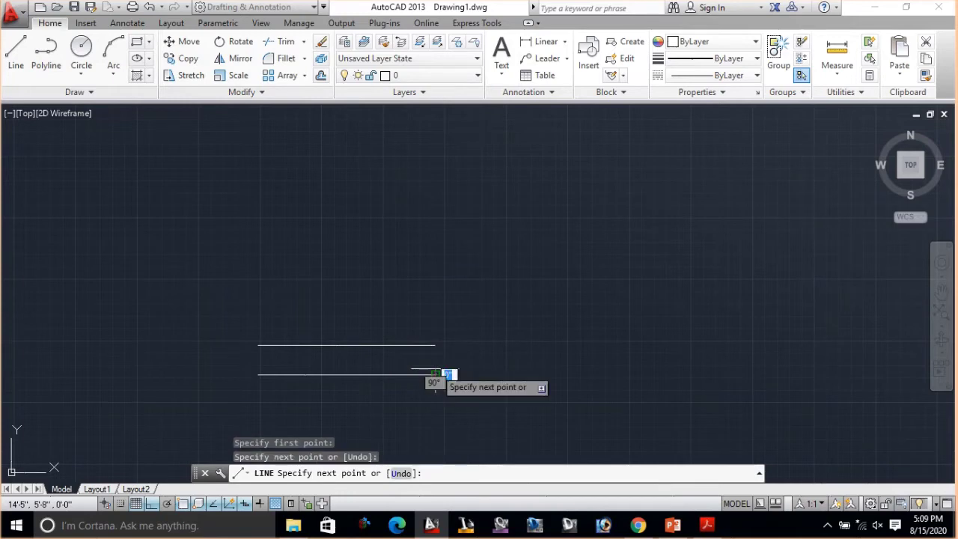
pyautogui.press('Escape')
# - Begin a 3' offset of the right edge, then cancel it
pyautogui.write('of')
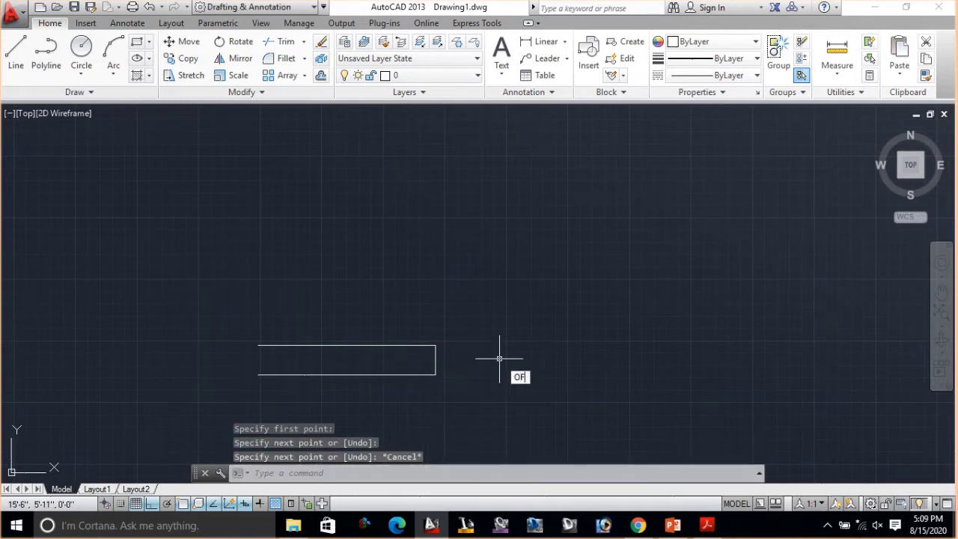
pyautogui.write('f')
pyautogui.press('Return')
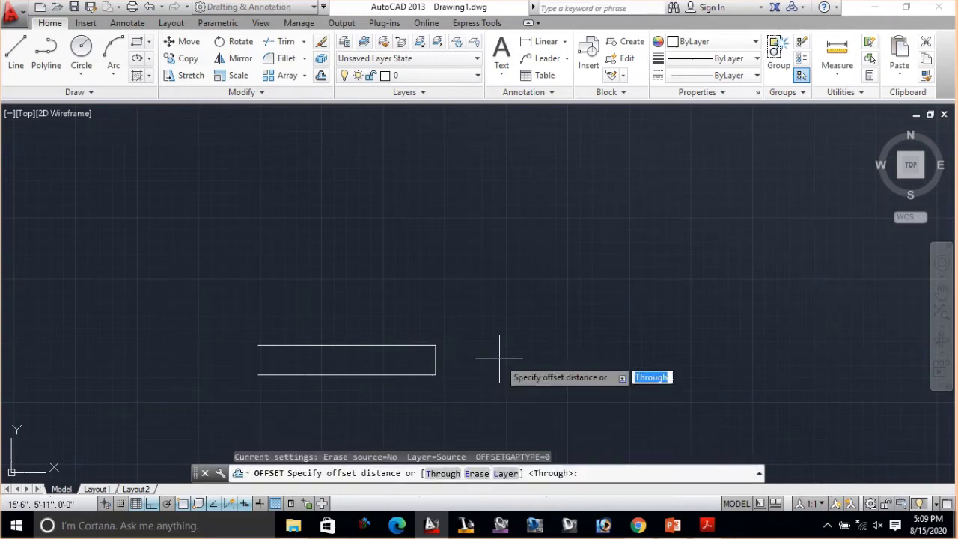
pyautogui.press('Return')
pyautogui.click(434, 361)
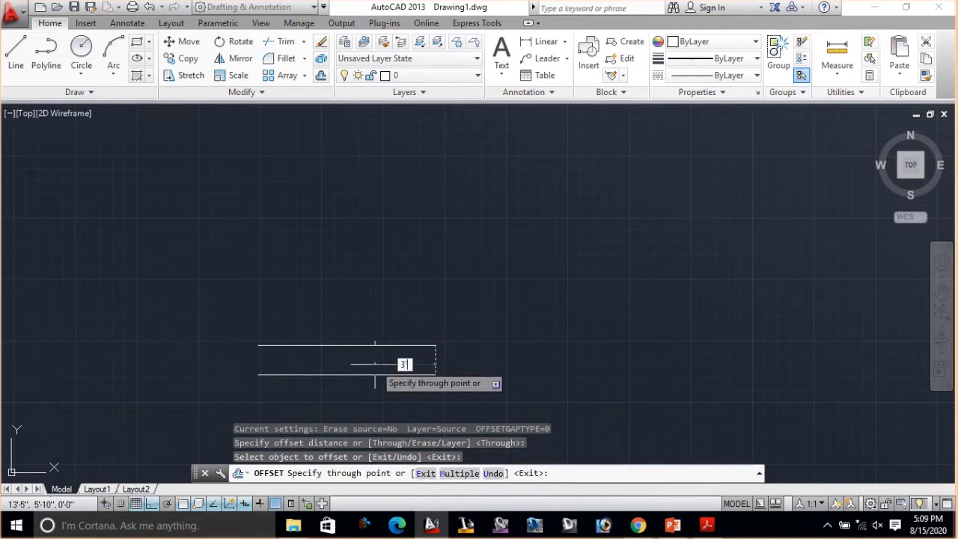
pyautogui.write("3'")
pyautogui.press('Return')
pyautogui.press('Escape')
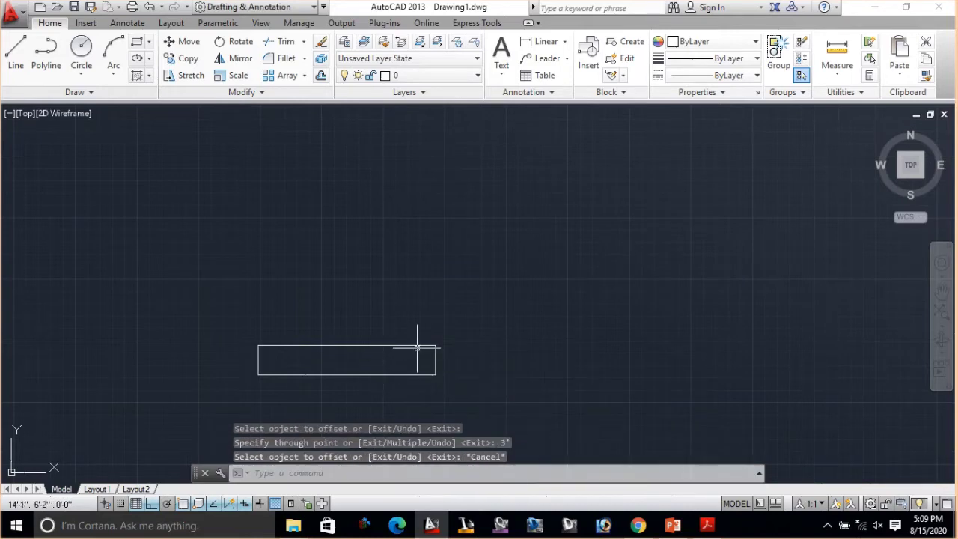
pyautogui.rightClick(432, 360)
pyautogui.press('Escape')
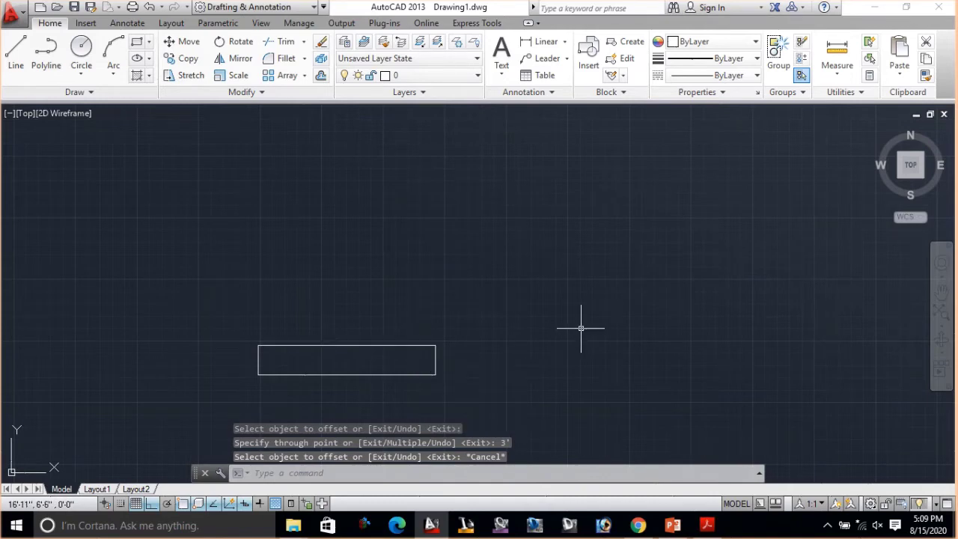
# - Start the profile line at the footing's top-right corner: 4 inches left, then 6 up
pyautogui.press('Escape')
pyautogui.write('lin')
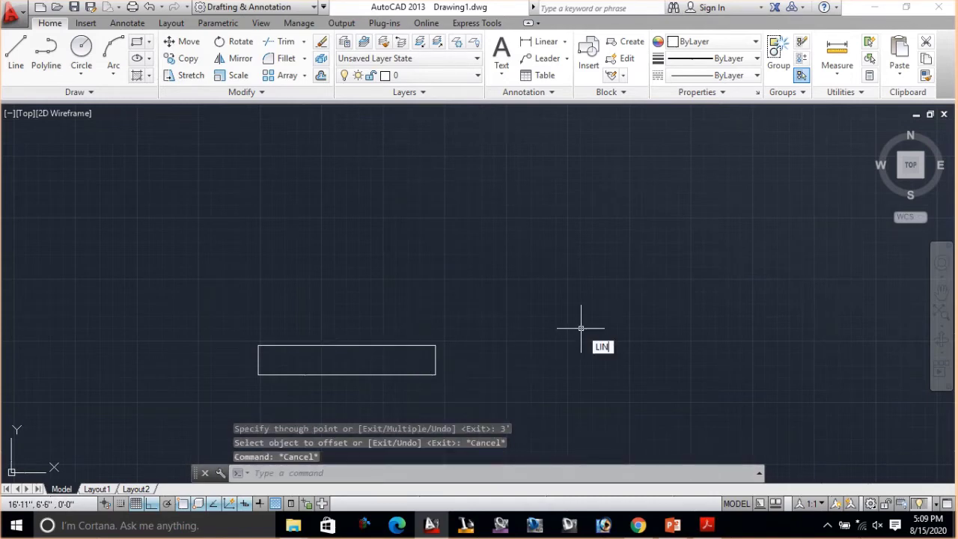
pyautogui.write('e')
pyautogui.press('Return')
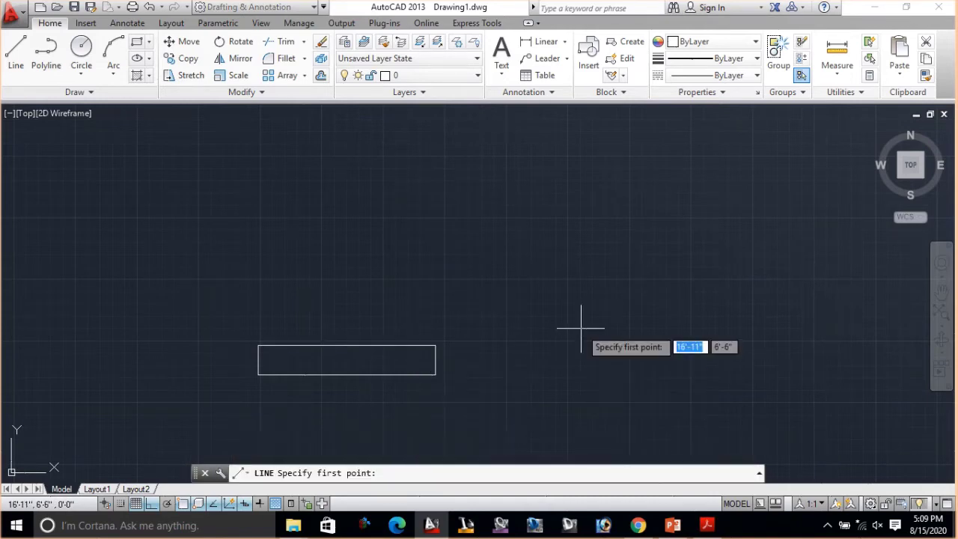
pyautogui.click(435, 345)
pyautogui.write('4')
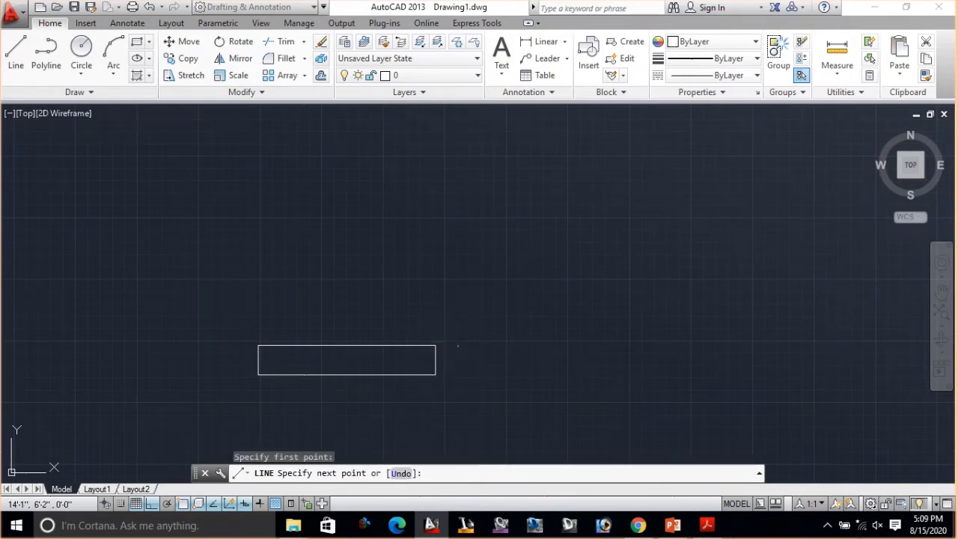
pyautogui.press('Return')
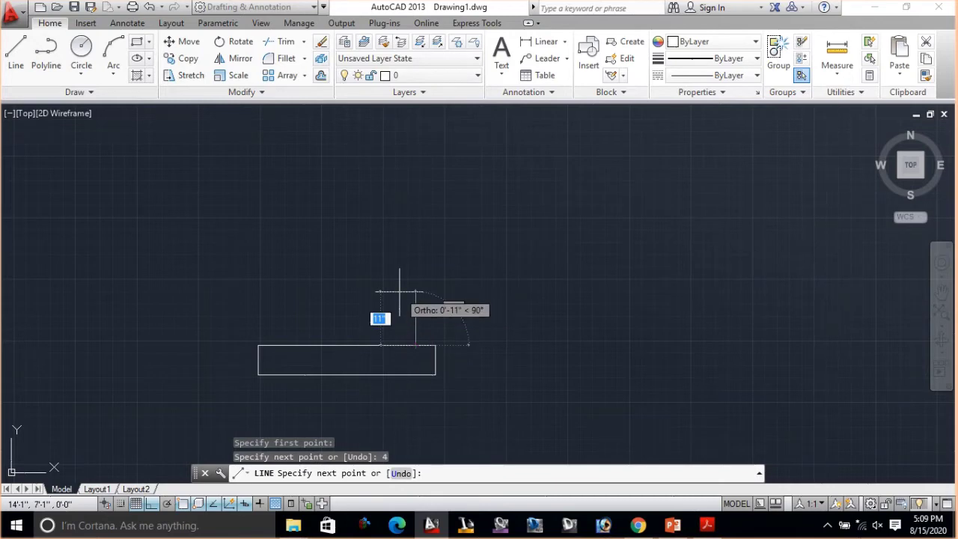
pyautogui.write('6')
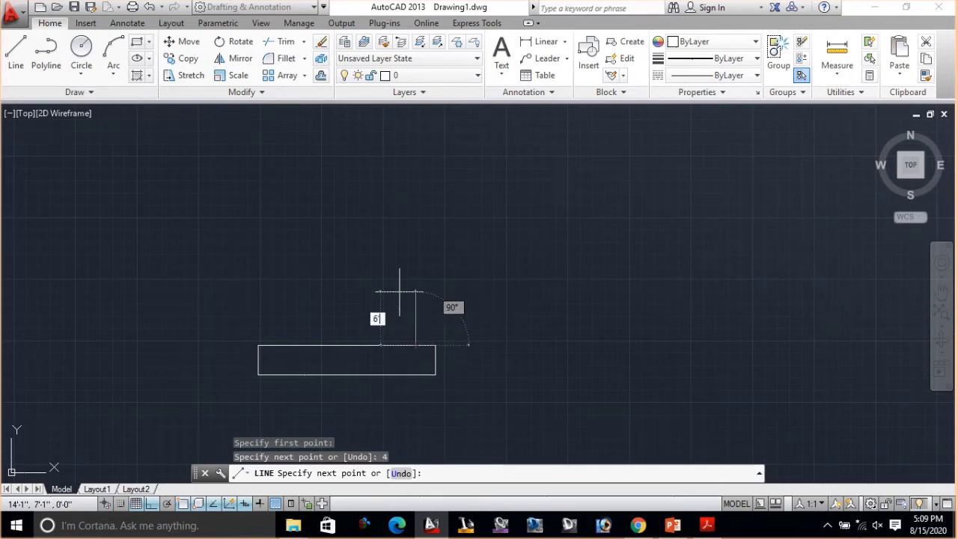
pyautogui.press('Return')
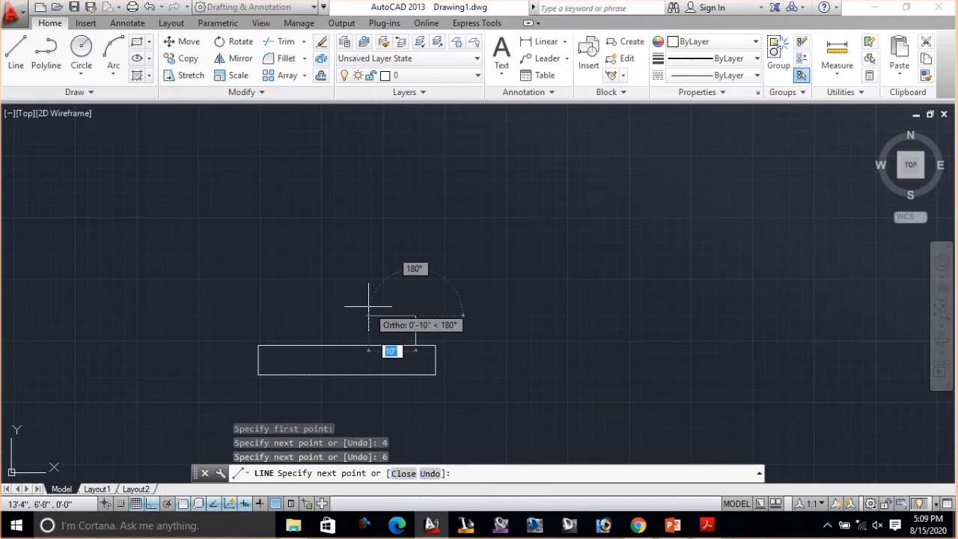
# - Continue the profile with 2 left, 6 up, 2 left, 6 up, 2 left segments
pyautogui.write('2')
pyautogui.press('Return')
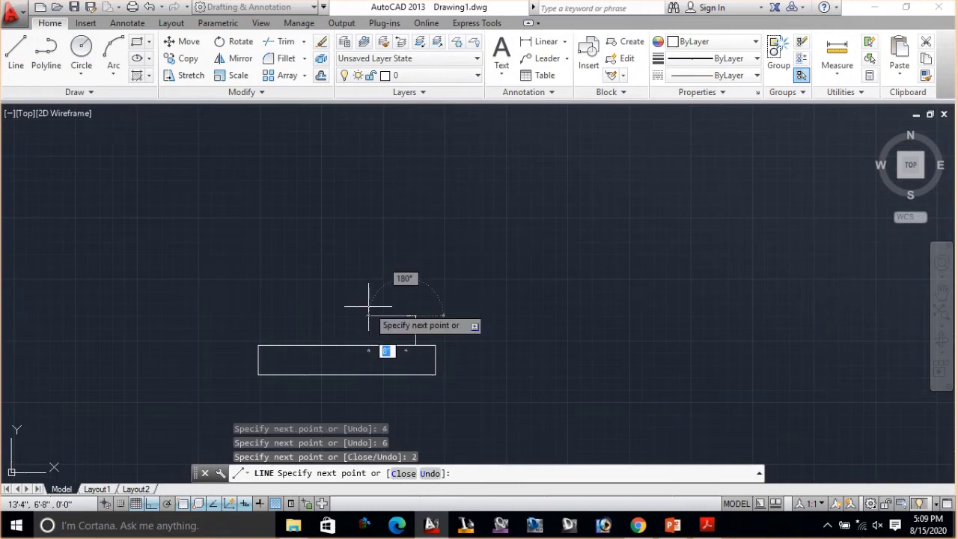
pyautogui.write('6')
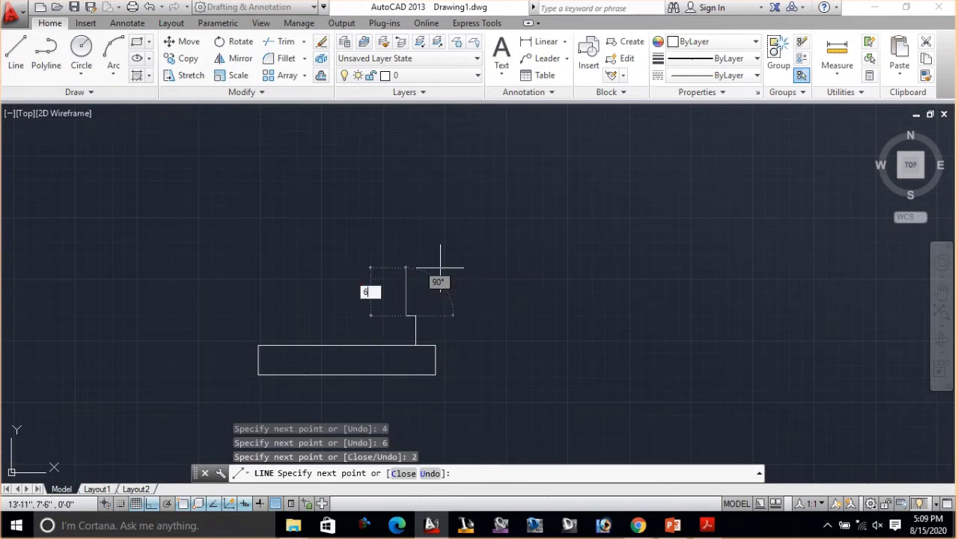
pyautogui.press('Return')
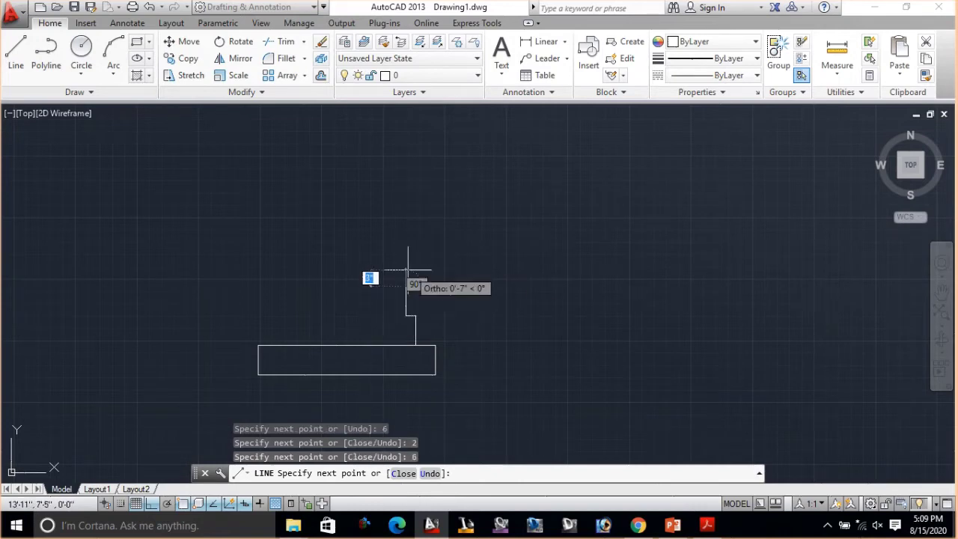
pyautogui.press('BackSpace')
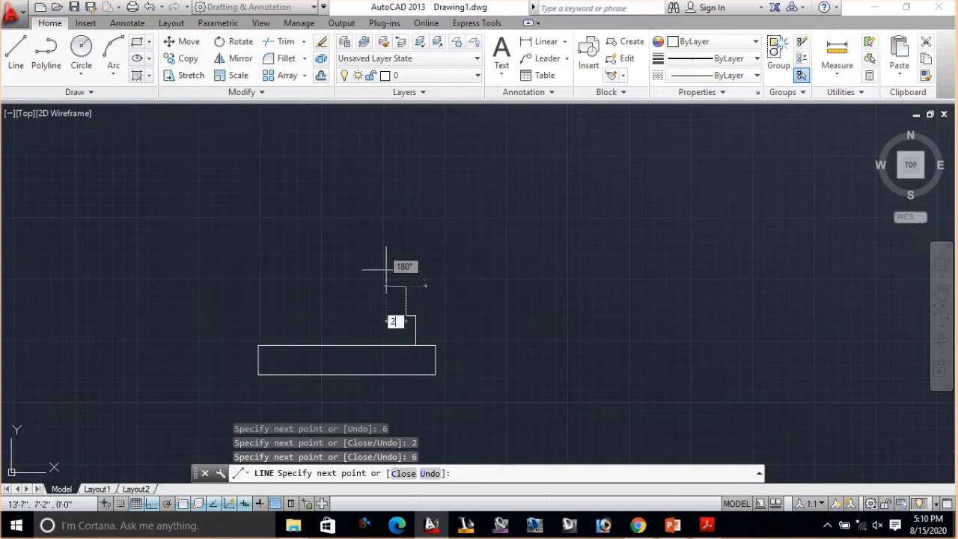
pyautogui.press('Return')
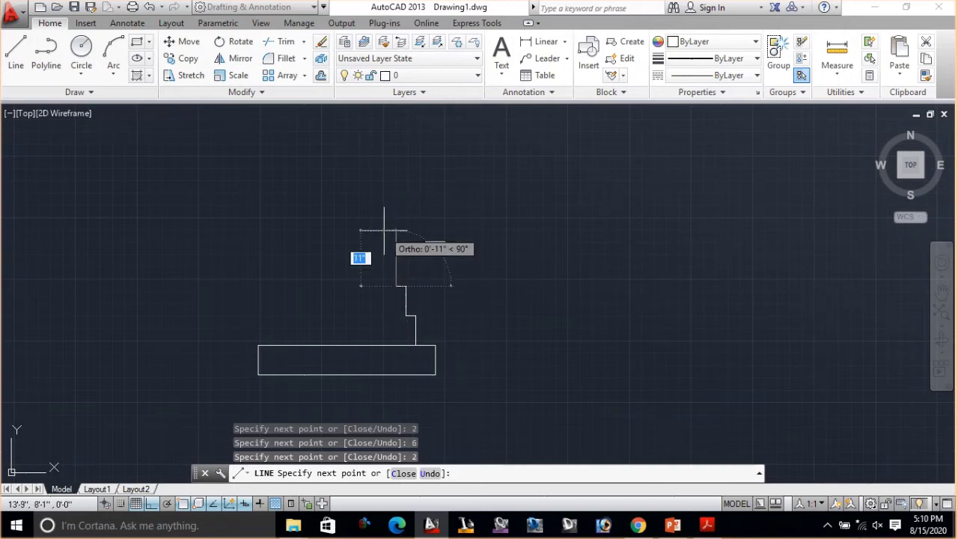
pyautogui.write('6')
pyautogui.press('Return')
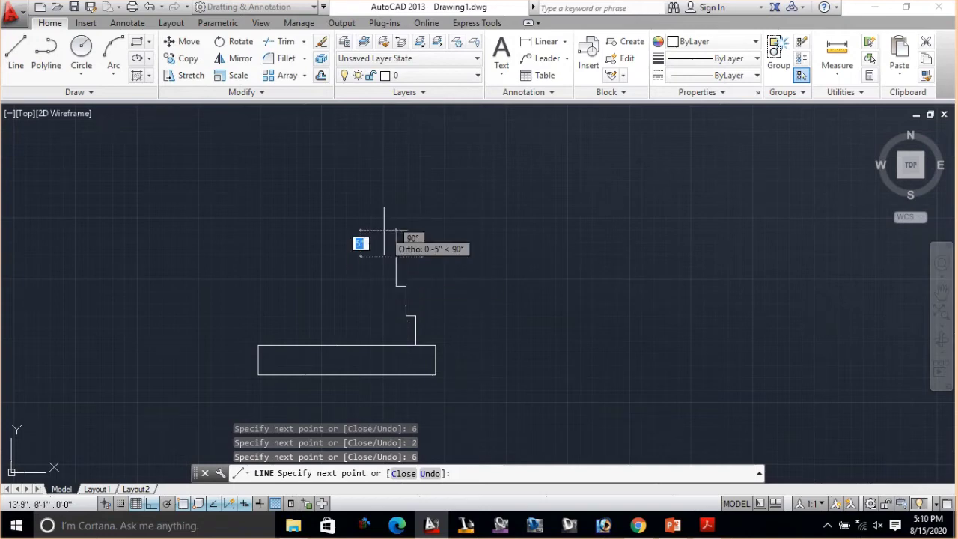
pyautogui.write('2')
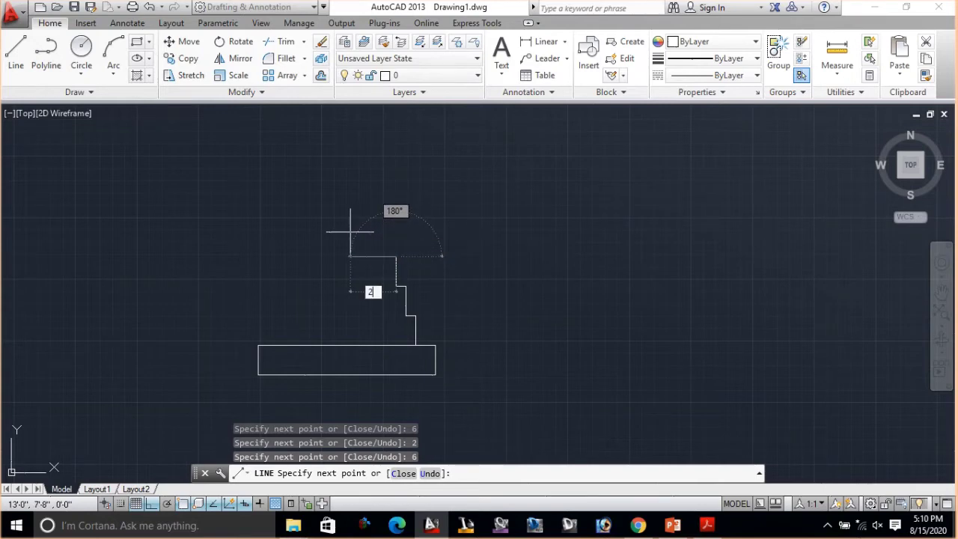
pyautogui.press('Return')
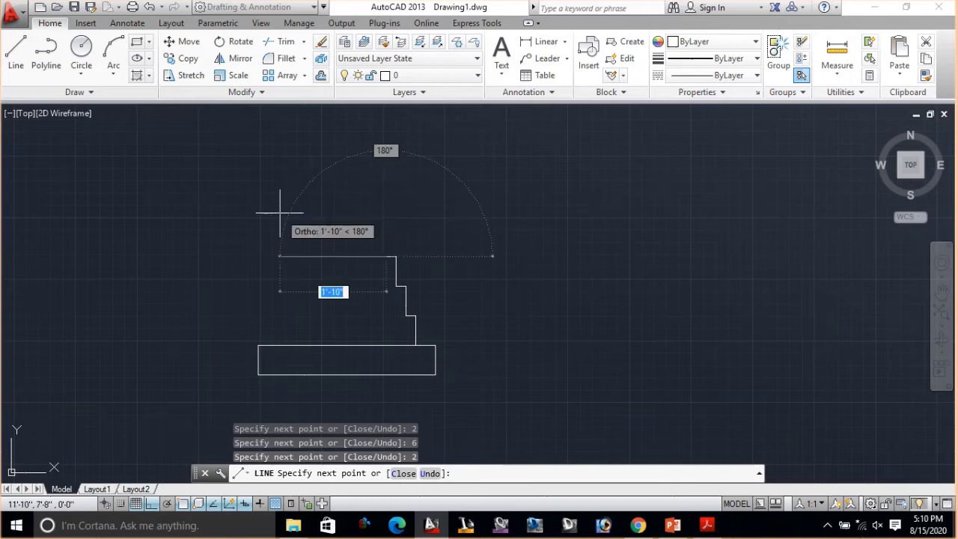
pyautogui.press('Escape')
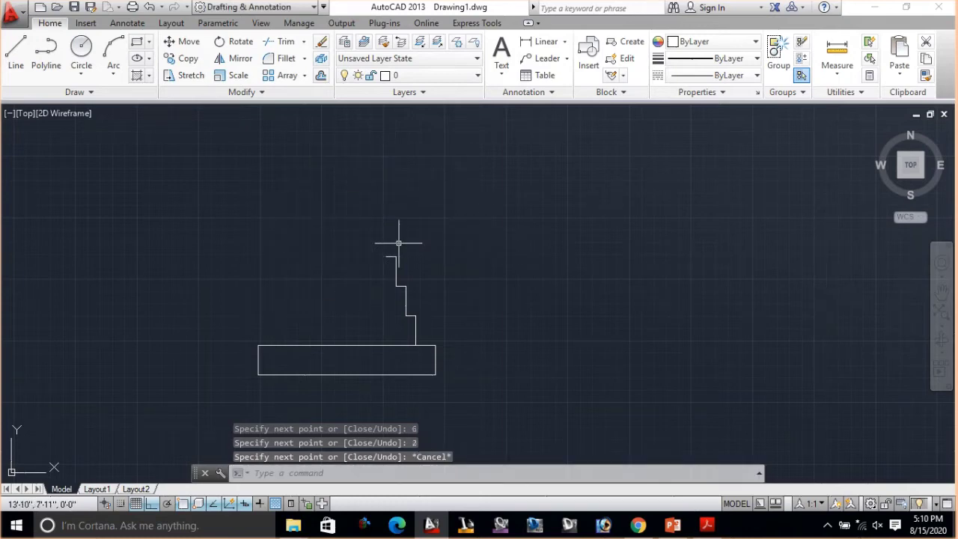
# - Draw a 5' vertical centre line up from the footing top's midpoint
pyautogui.write('Line')
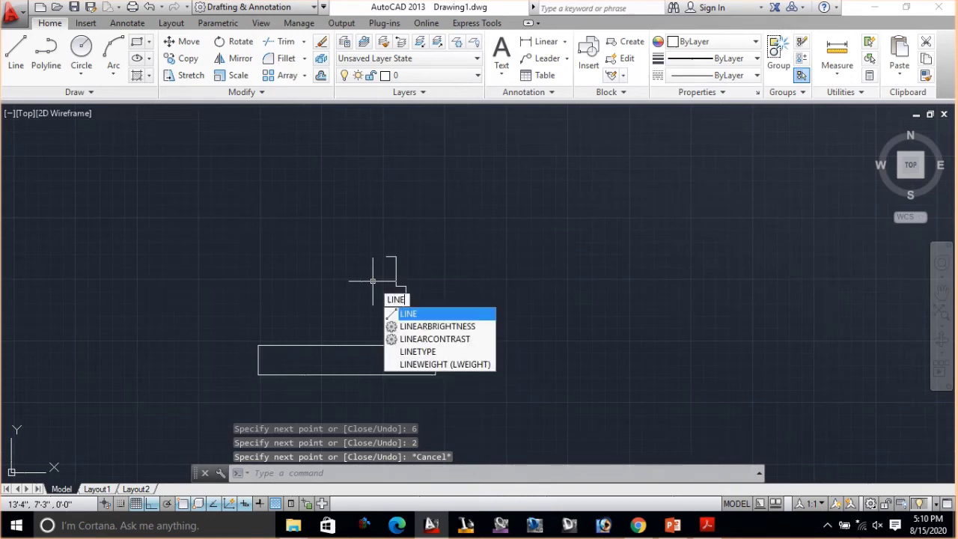
pyautogui.press('Return')
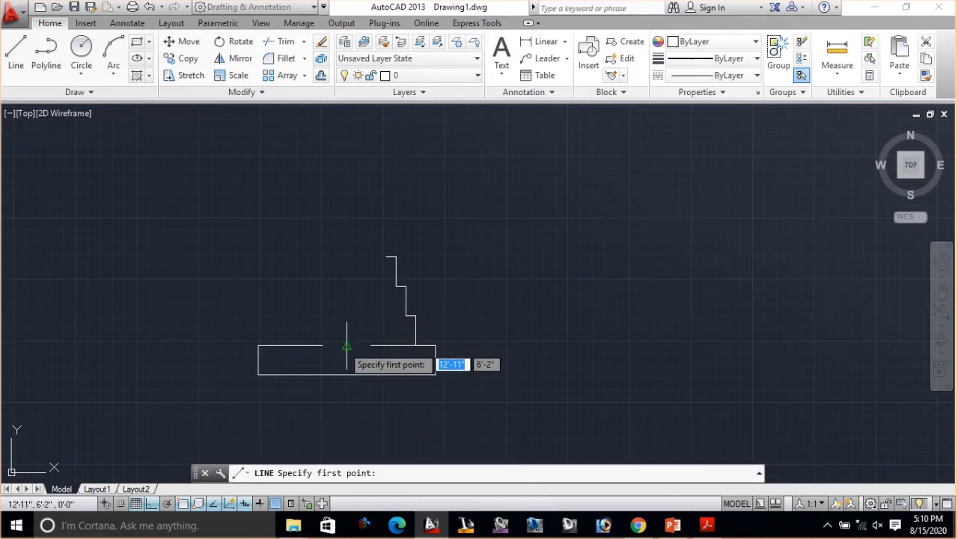
pyautogui.click(347, 345)
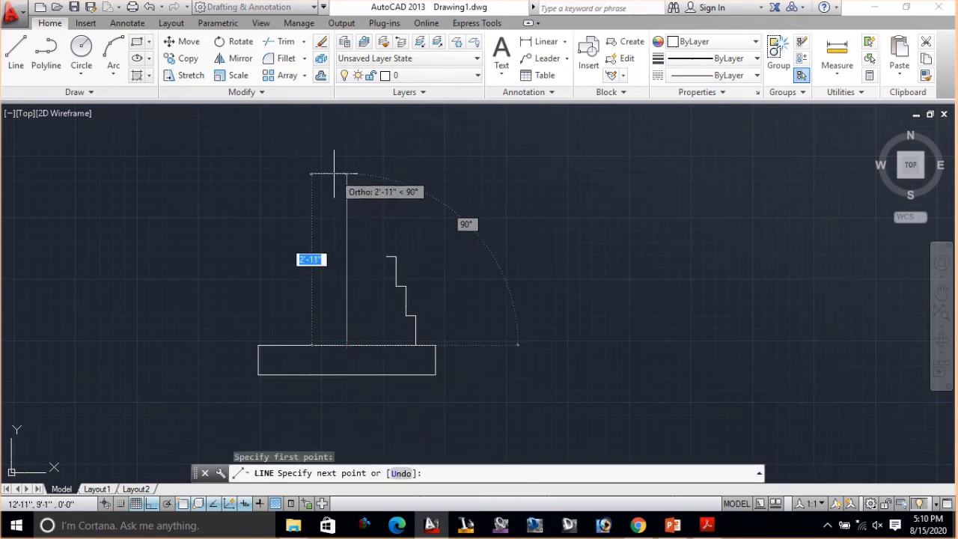
pyautogui.write('5')
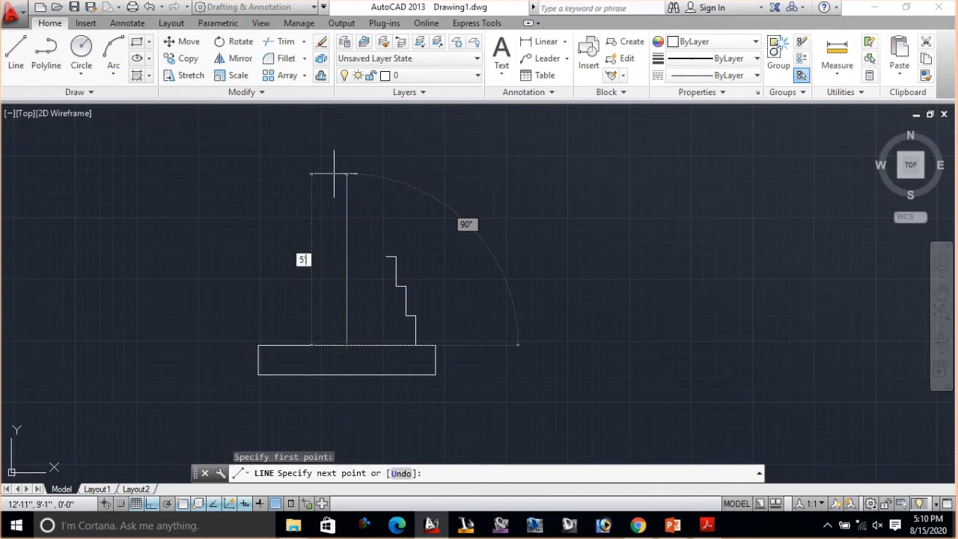
pyautogui.press('Return')
pyautogui.press('Escape')
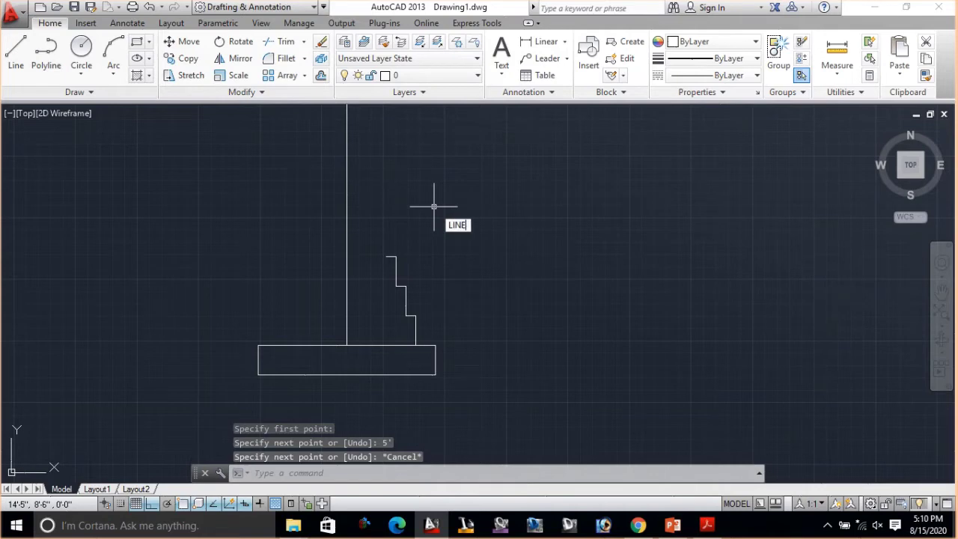
# - Join the stepped profile's top end horizontally to the centre line
pyautogui.press('Return')
pyautogui.click(386, 257)
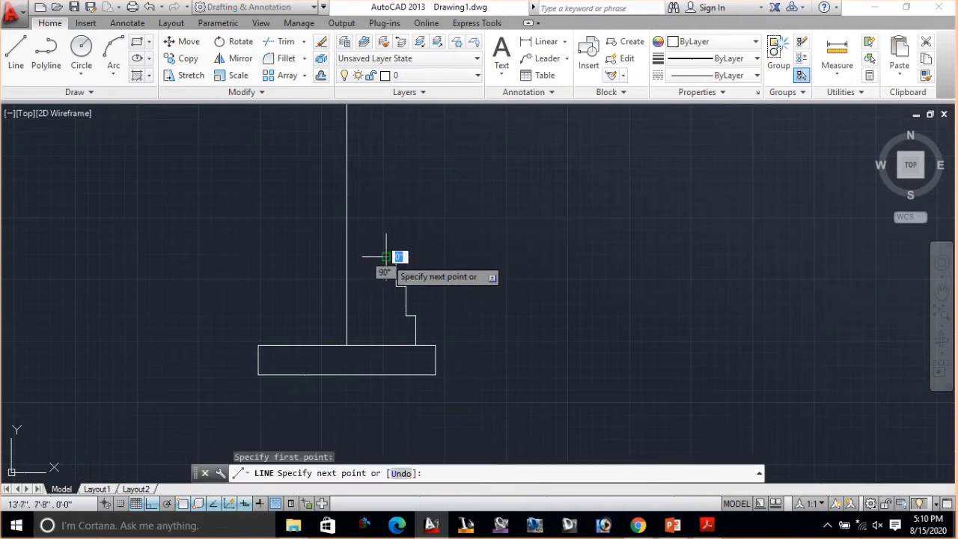
pyautogui.click(347, 256)
pyautogui.press('Escape')
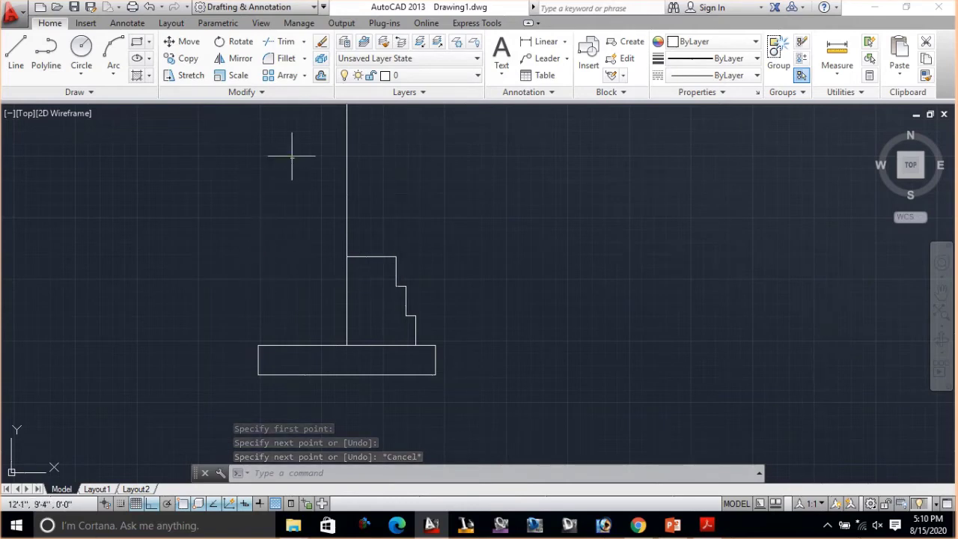
# - Mirror the seven stepped-profile lines about the vertical centre line, keeping the originals
pyautogui.click(240, 58)
pyautogui.click(438, 191)
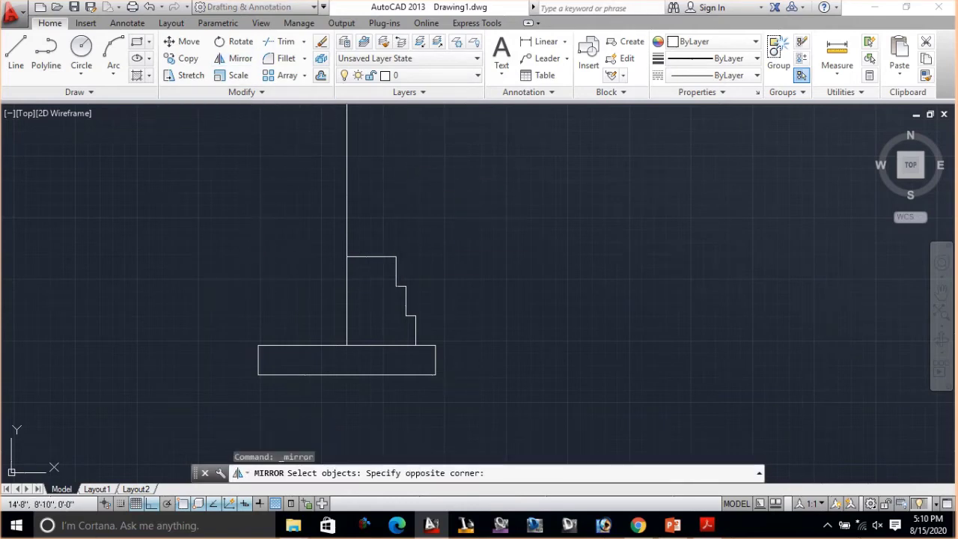
pyautogui.click(374, 332)
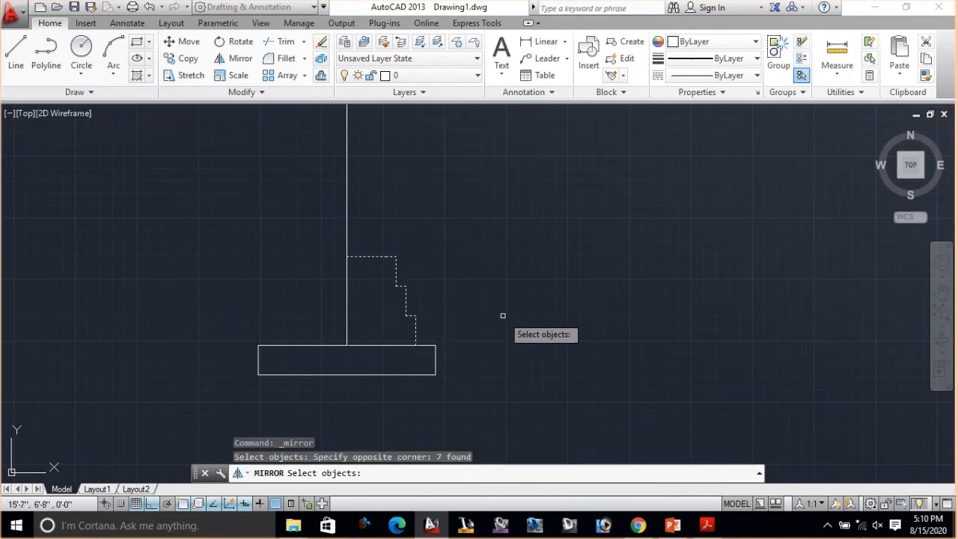
pyautogui.press('Return')
pyautogui.click(346, 257)
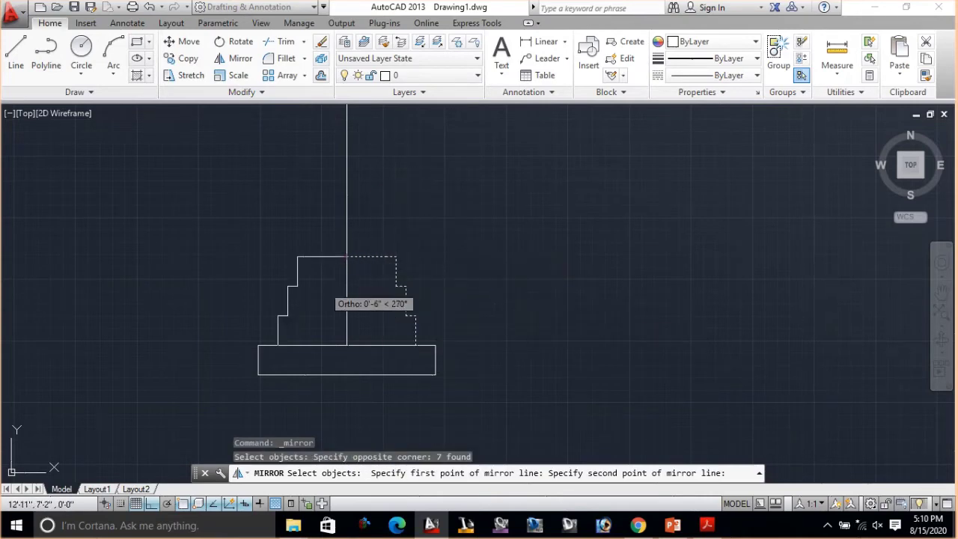
pyautogui.click(346, 345)
pyautogui.press('Return')
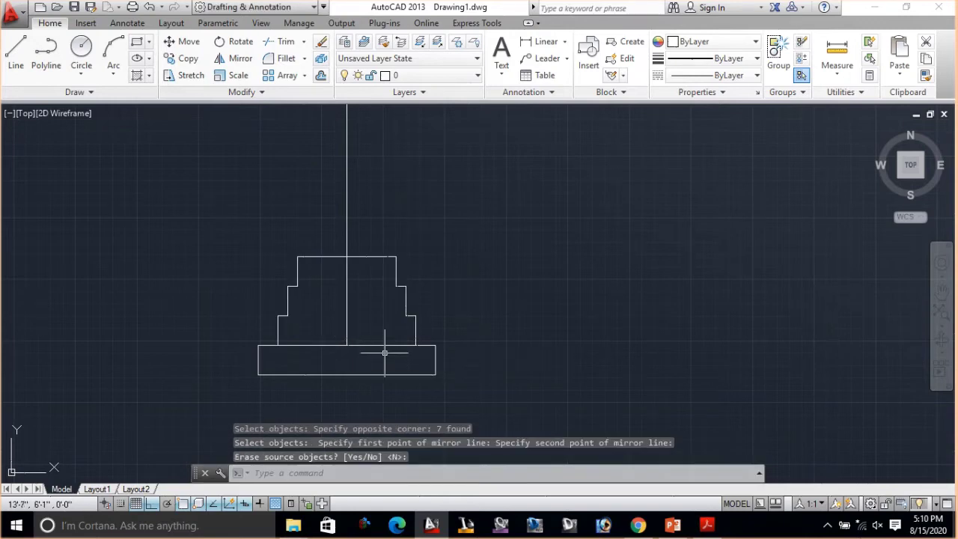
# - Erase the vertical centre line
pyautogui.press('Escape')
pyautogui.click(348, 307)
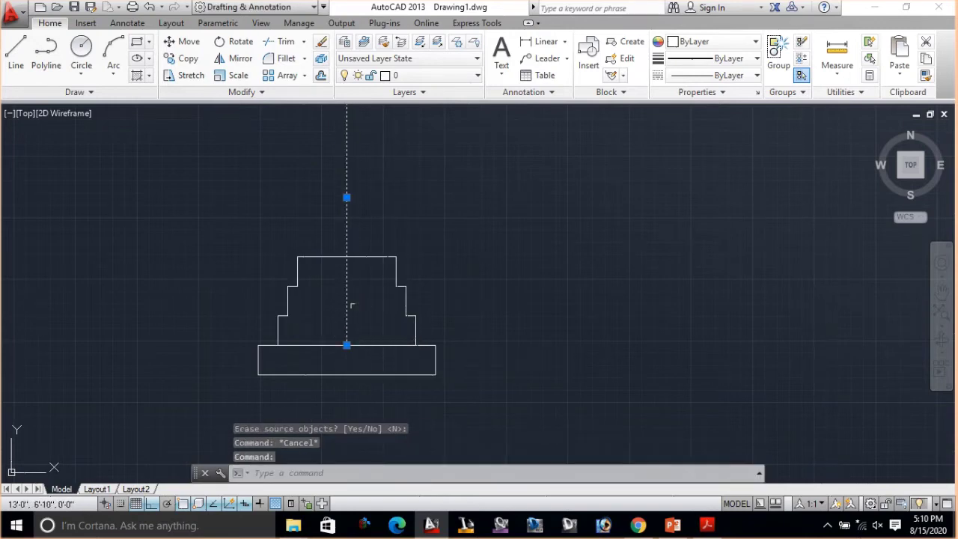
pyautogui.press('Delete')
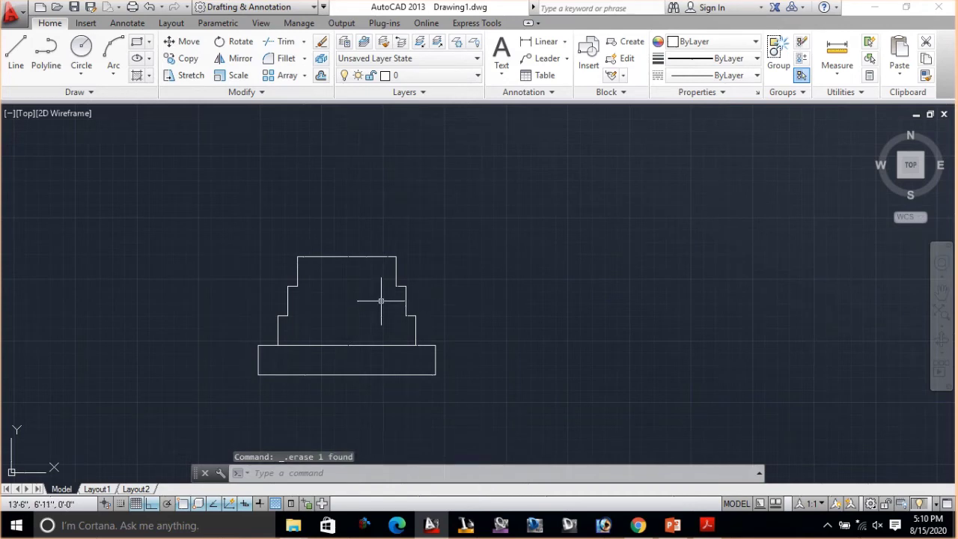
pyautogui.scroll(2, 386, 283)
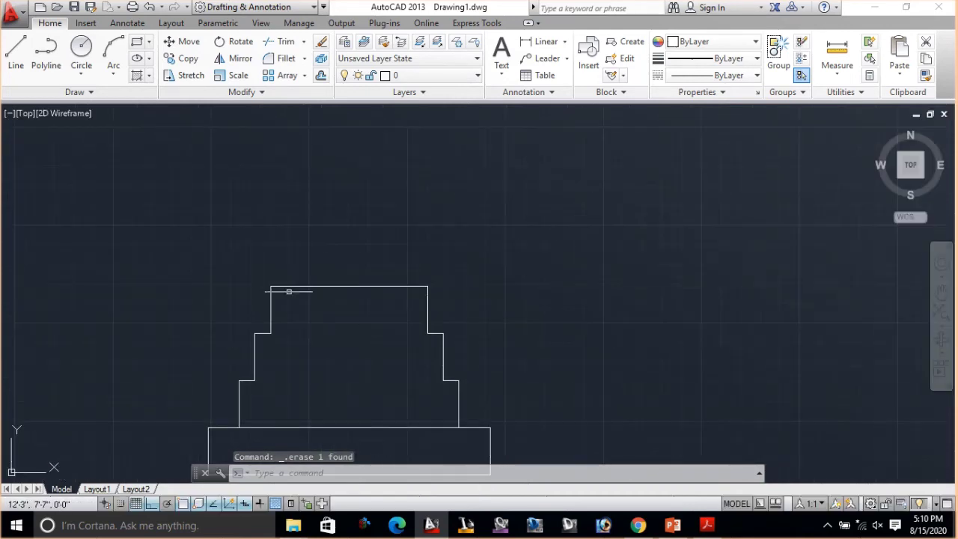
pyautogui.moveTo(424, 292)
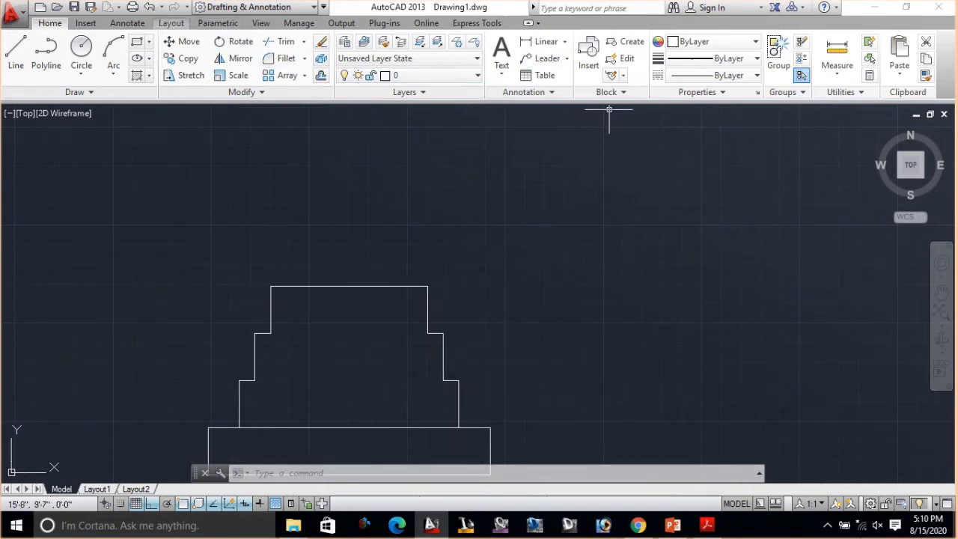
# - Make DIM the current layer and add a 1'-8" linear dimension above the column's top edge
pyautogui.click(449, 75)
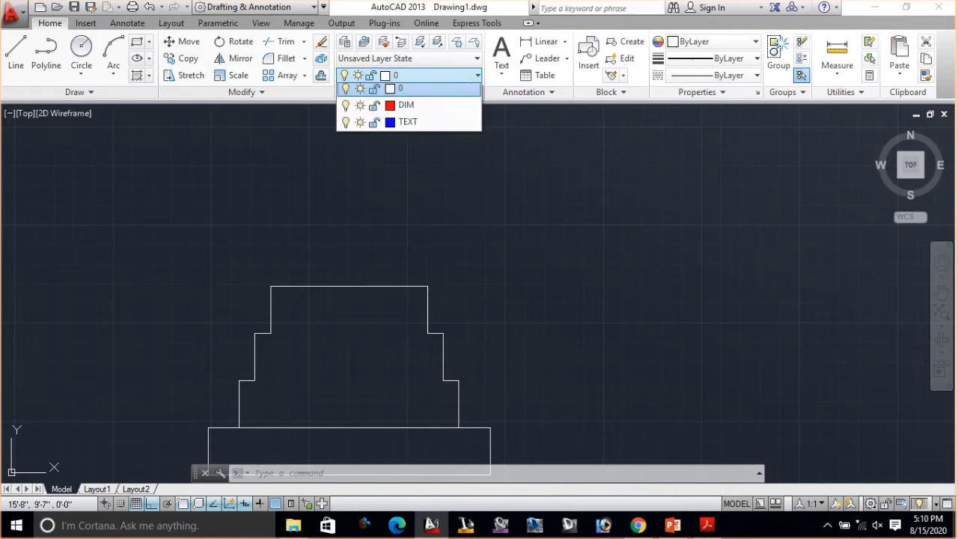
pyautogui.click(419, 109)
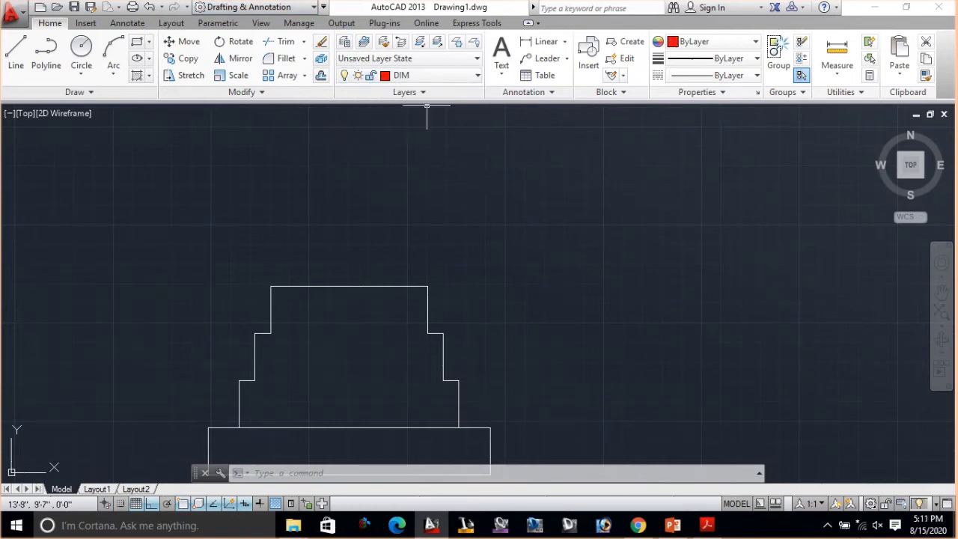
pyautogui.click(128, 24)
pyautogui.click(257, 54)
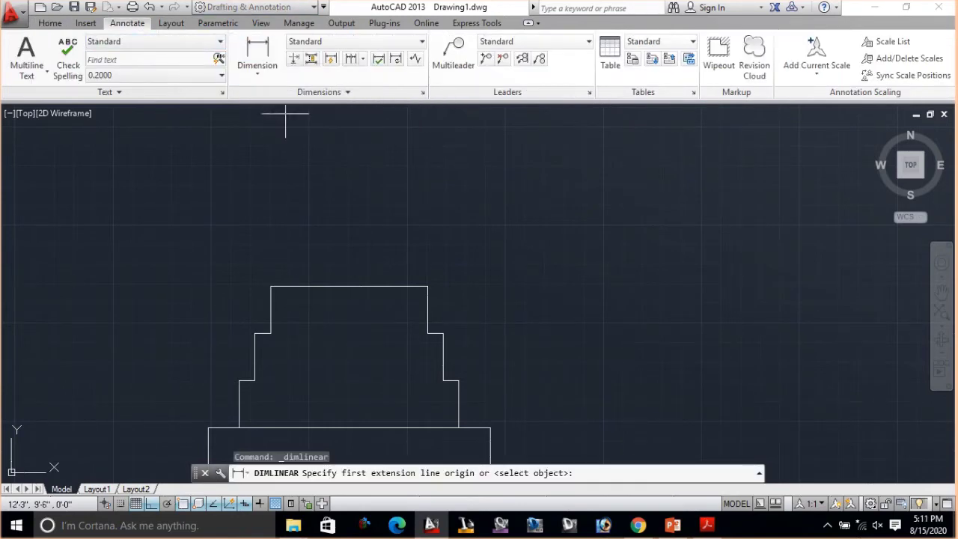
pyautogui.click(271, 286)
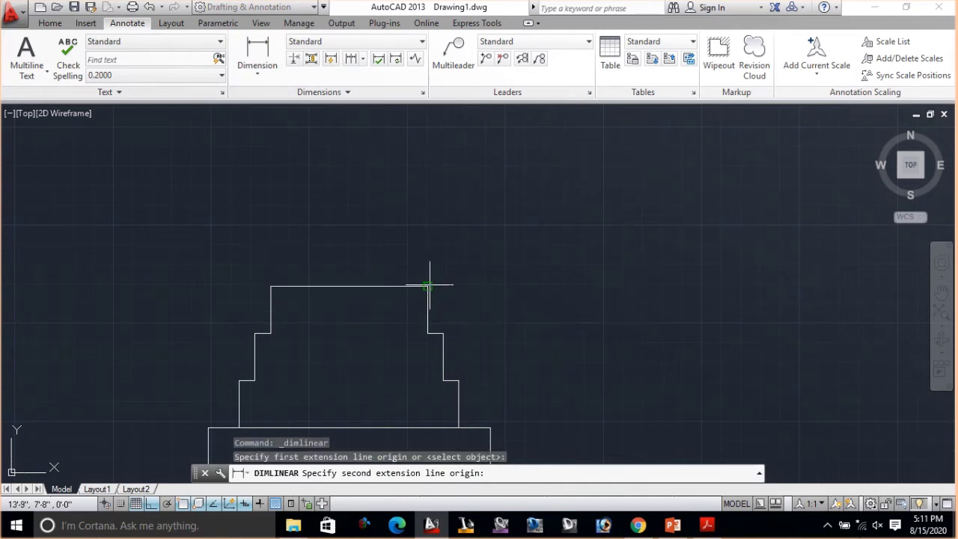
pyautogui.click(428, 285)
pyautogui.click(430, 245)
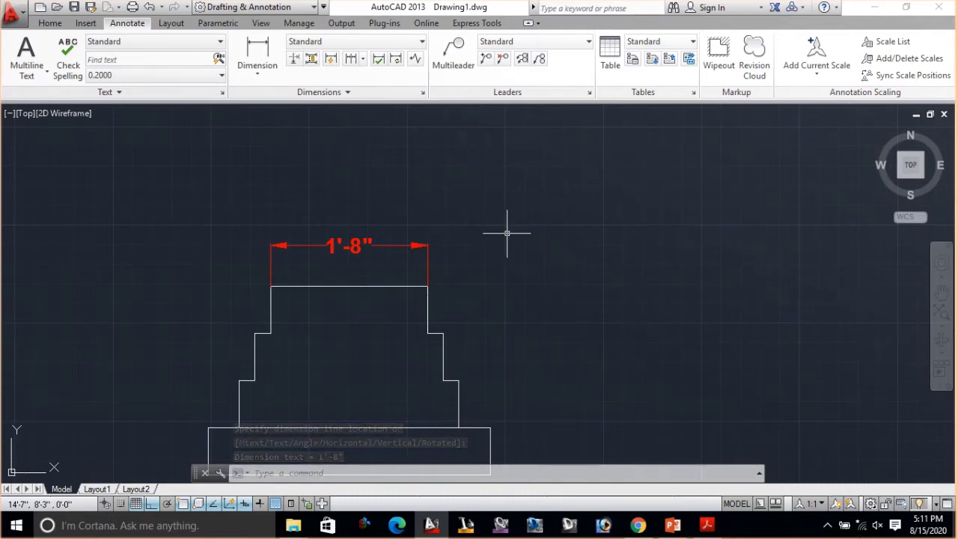
pyautogui.press('Escape')
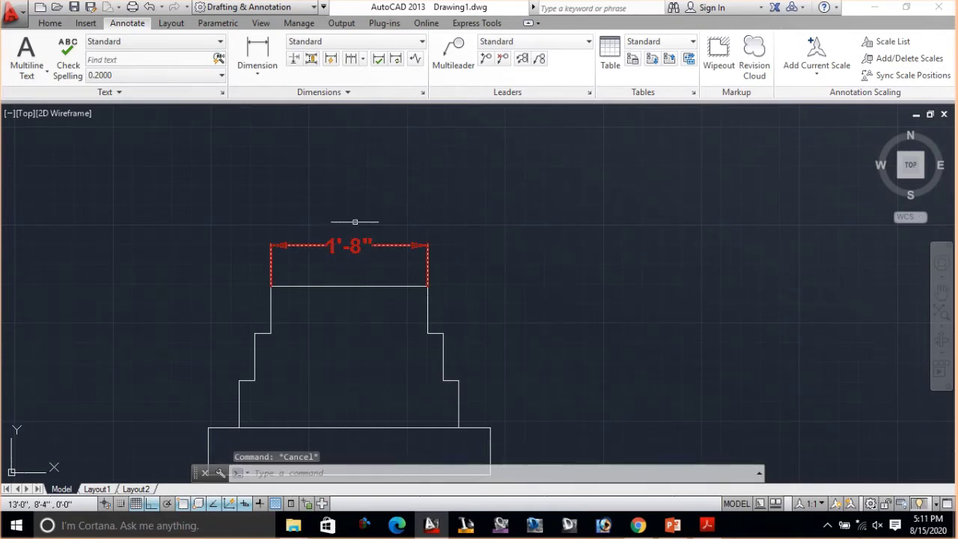
# - Turn off the current DIM layer after a failed attempt to freeze it
pyautogui.click(51, 23)
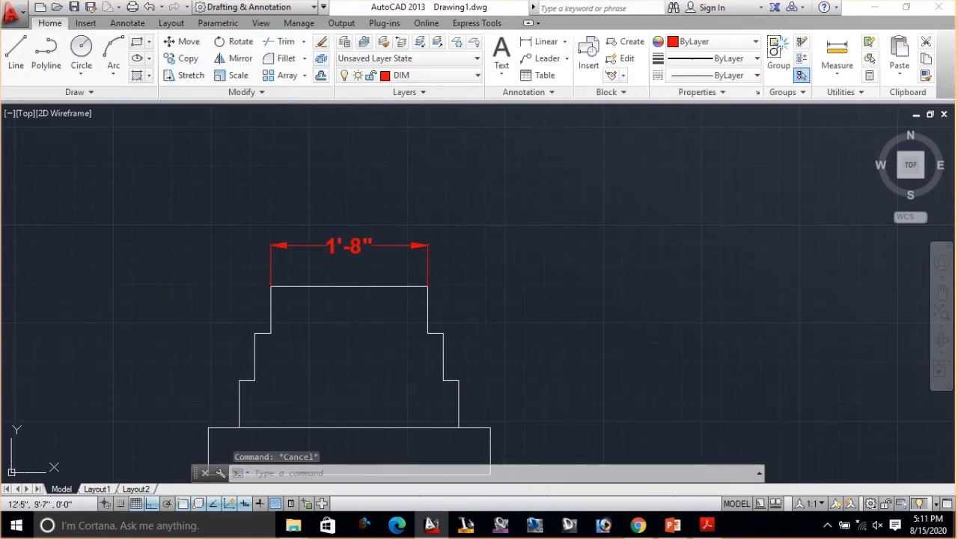
pyautogui.click(434, 75)
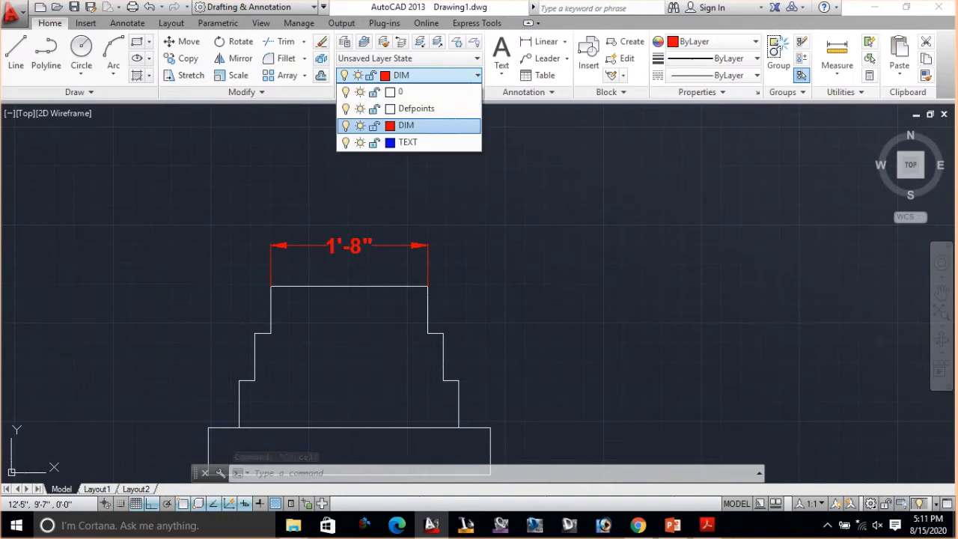
pyautogui.click(359, 125)
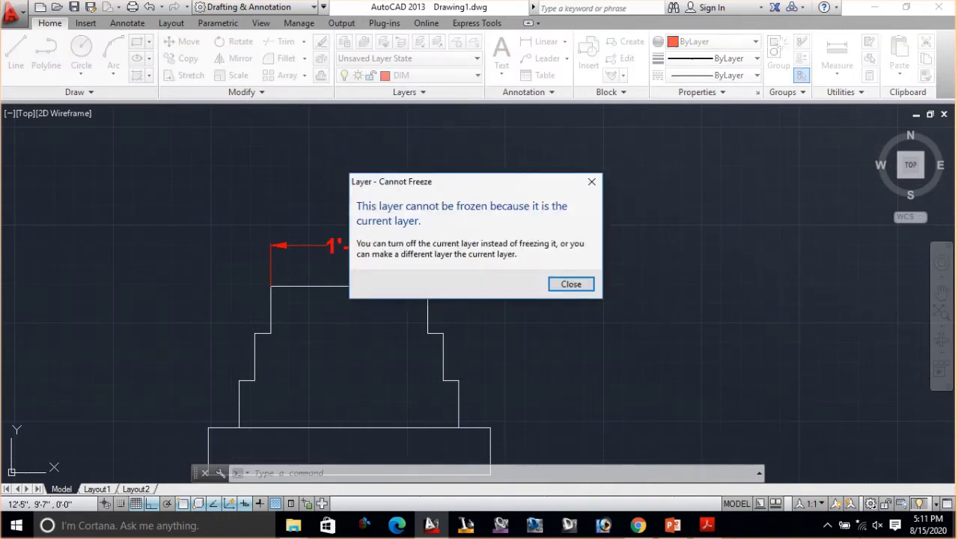
pyautogui.press('Return')
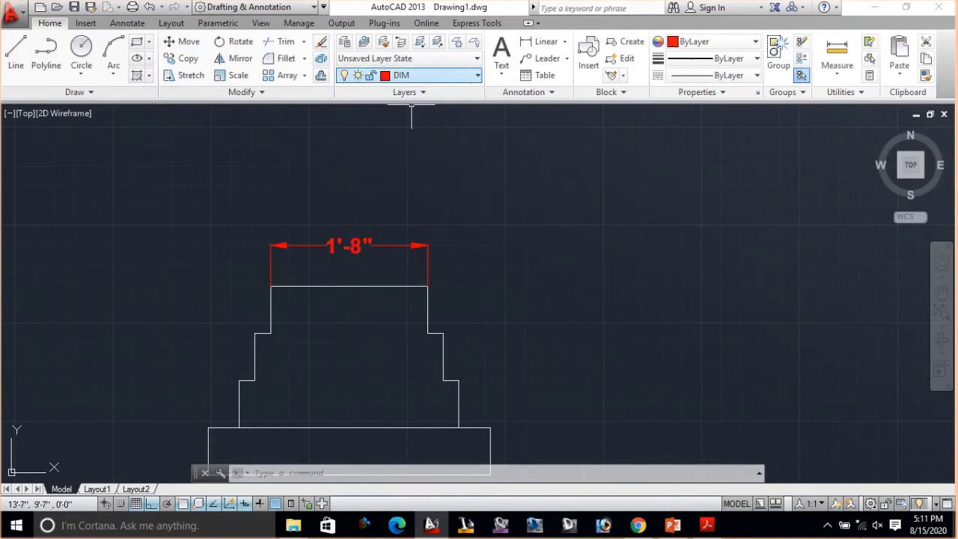
pyautogui.click(441, 75)
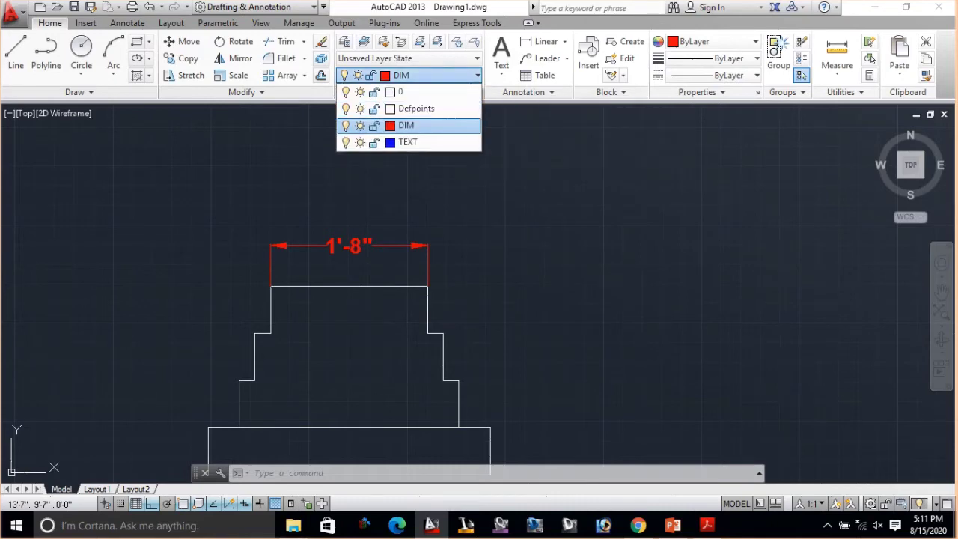
pyautogui.click(345, 125)
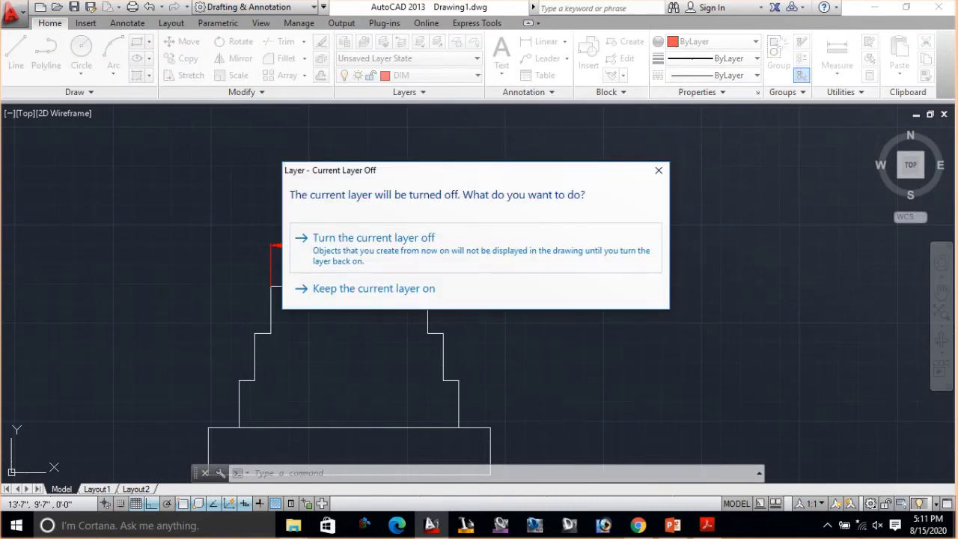
pyautogui.click(406, 237)
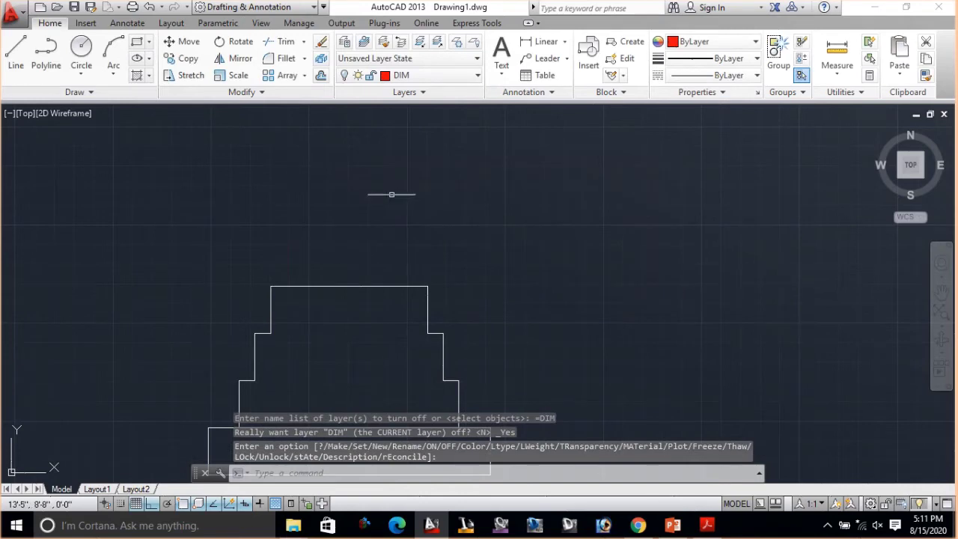
# - Make Defpoints the current layer and recentre the view on the column
pyautogui.click(449, 75)
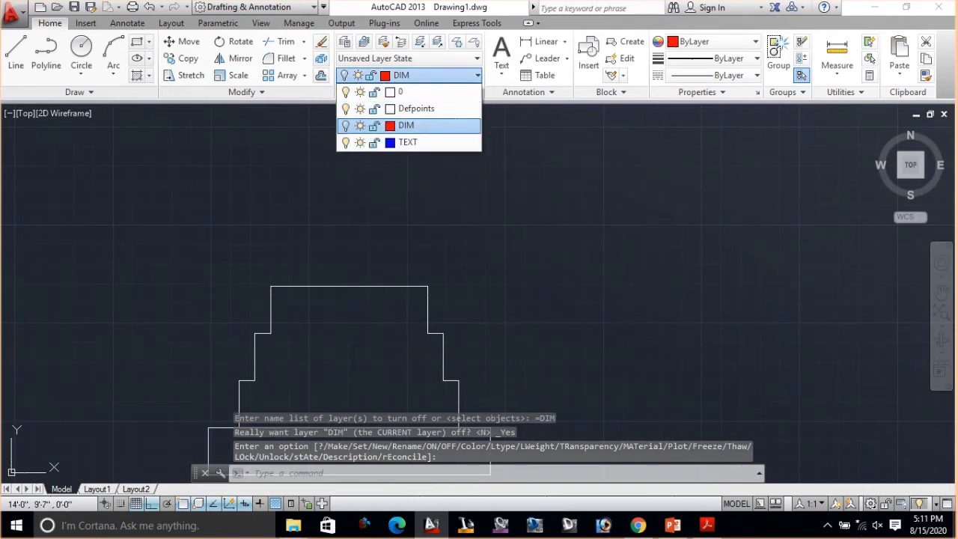
pyautogui.click(416, 108)
pyautogui.scroll(-2, 466, 259)
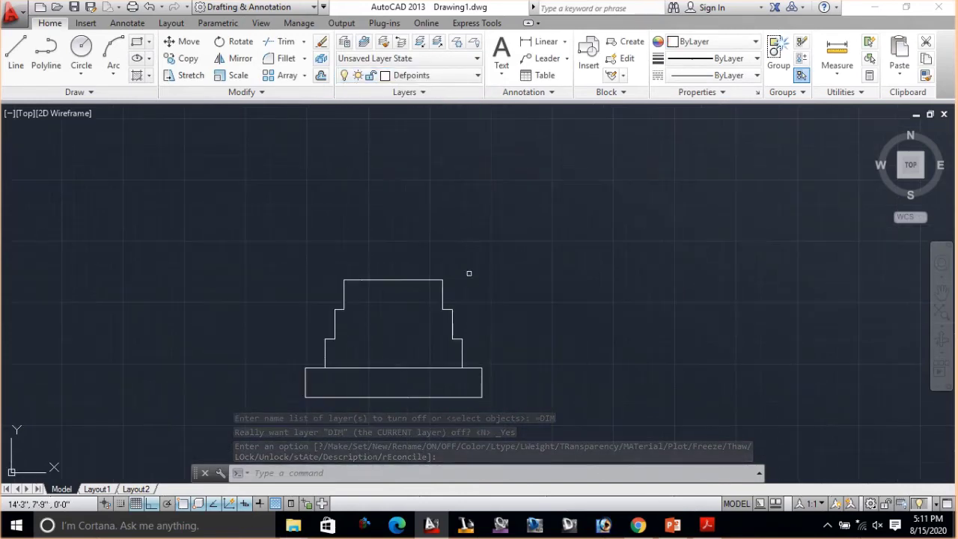
pyautogui.moveTo(466, 271); pyautogui.dragTo(449, 223, button='middle')
pyautogui.moveTo(352, 276); pyautogui.dragTo(398, 290, button='middle')
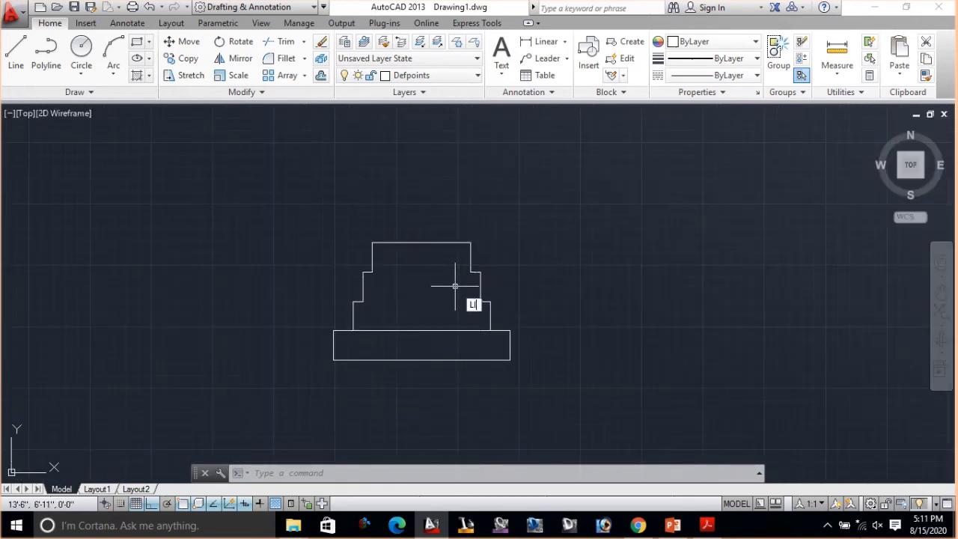
# - Start the LINE command and cancel it, twice
pyautogui.press('Return')
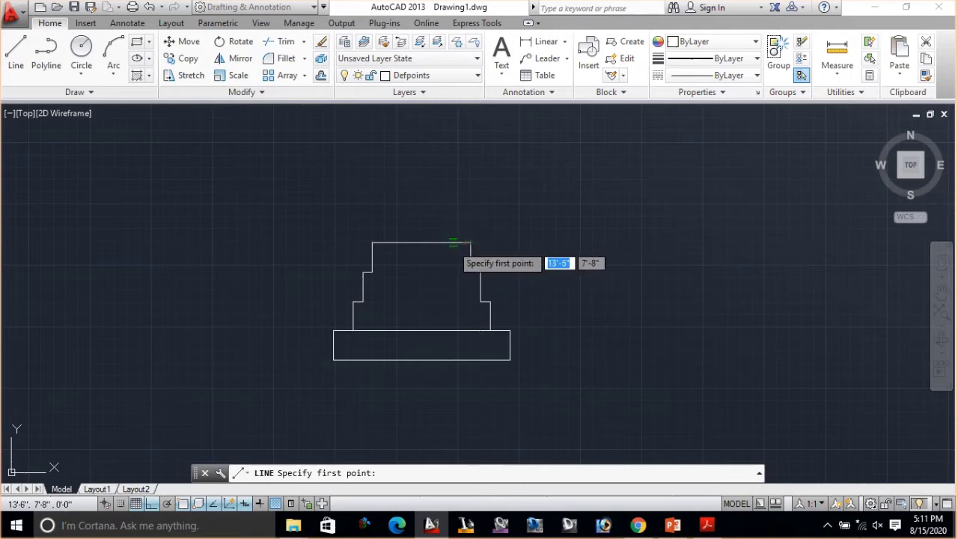
pyautogui.press('Escape')
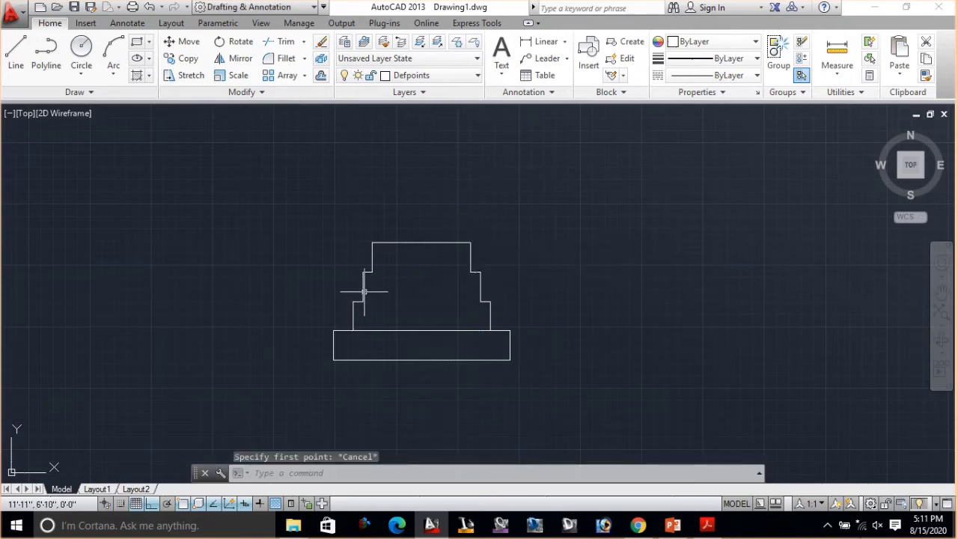
pyautogui.write('LINE')
pyautogui.press('Return')
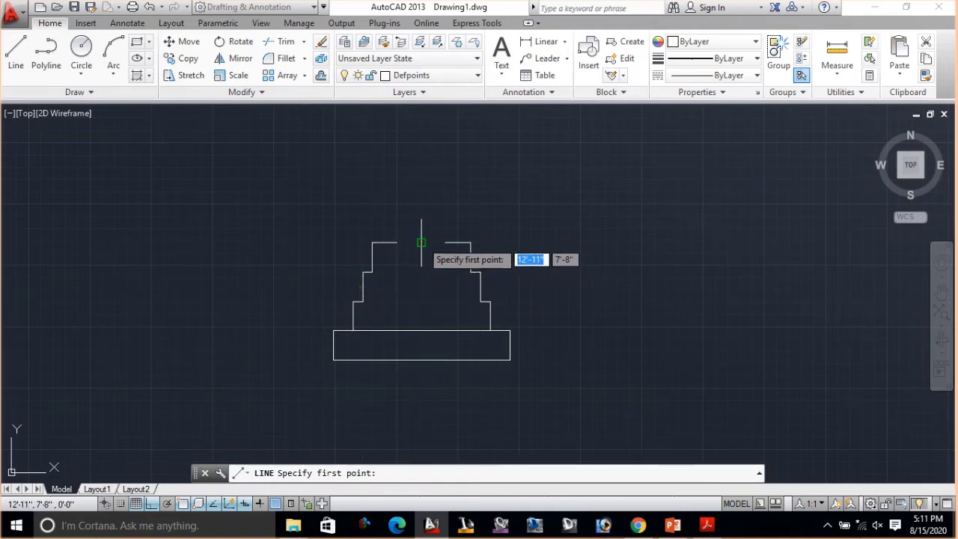
pyautogui.press('Escape')
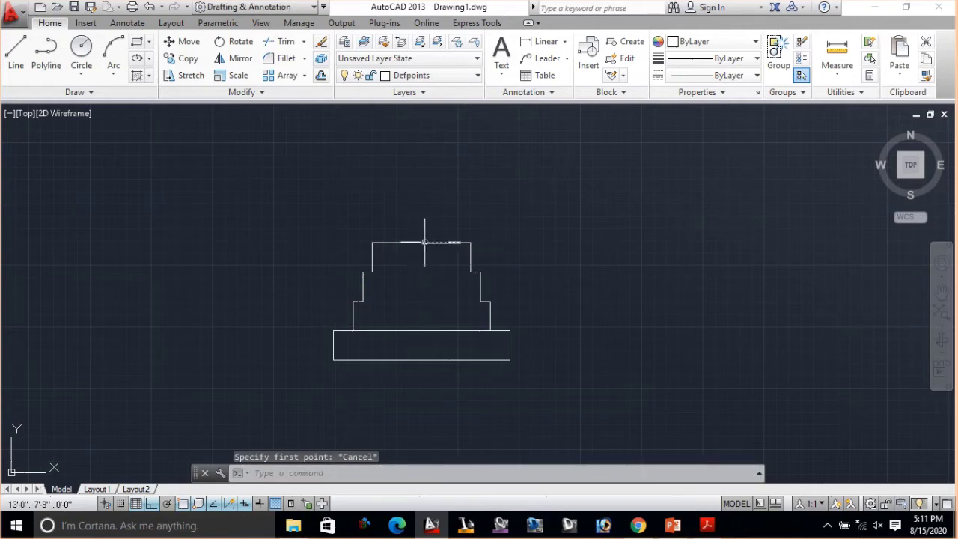
# - Erase the left and right segments of the column's top edge
pyautogui.click(456, 242)
pyautogui.press('Escape')
pyautogui.click(404, 243)
pyautogui.click(449, 242)
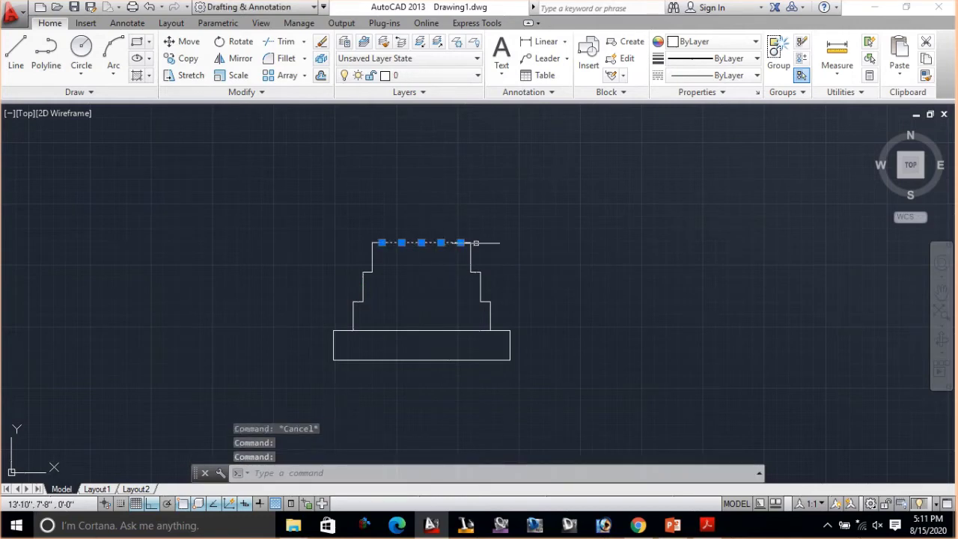
pyautogui.press('Delete')
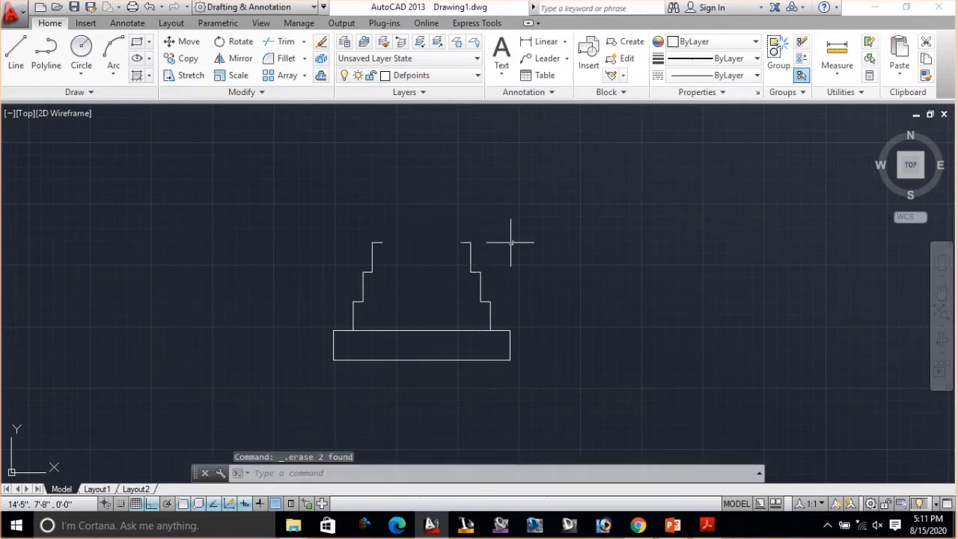
pyautogui.scroll(2, 504, 261)
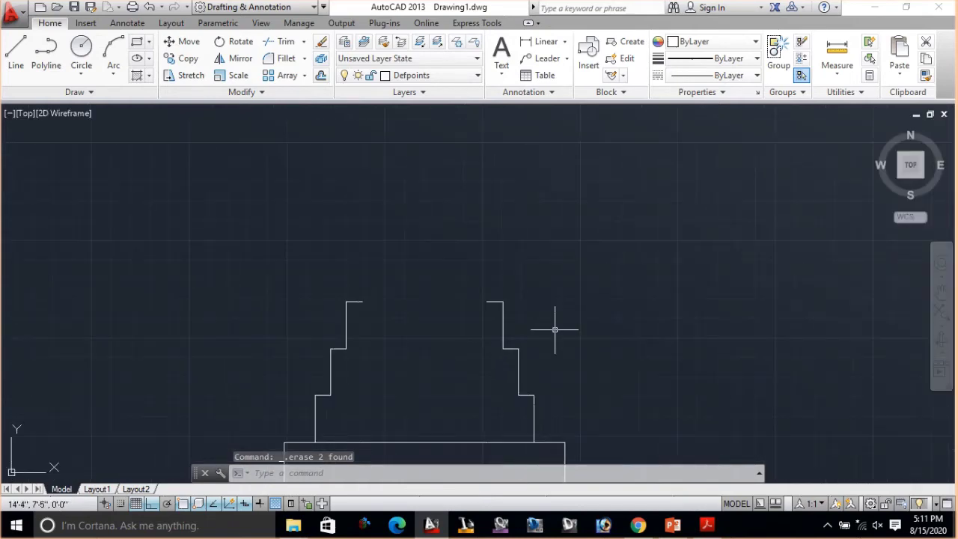
pyautogui.press('Return')
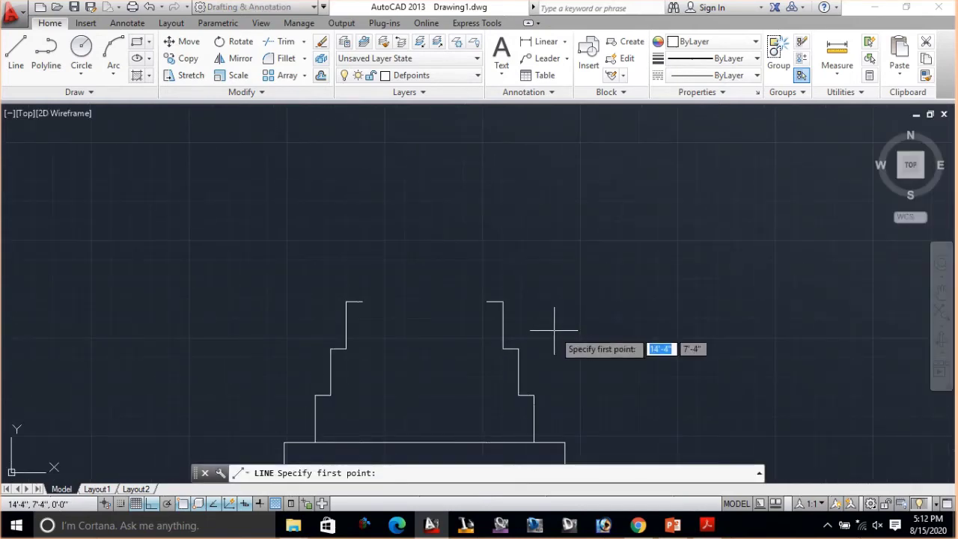
# - Draw 3' vertical lines upward from the tops of the right and left steps
pyautogui.click(487, 302)
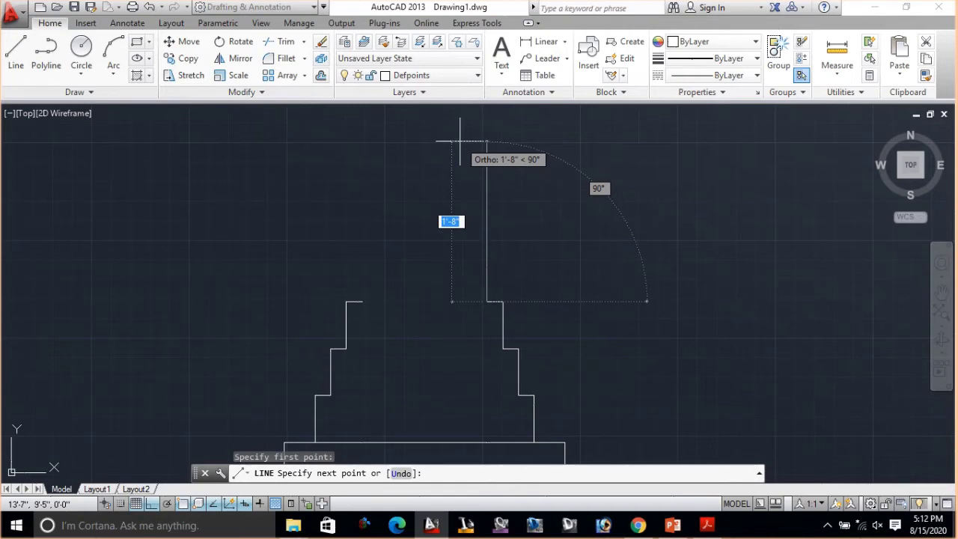
pyautogui.write("3'")
pyautogui.press('Return')
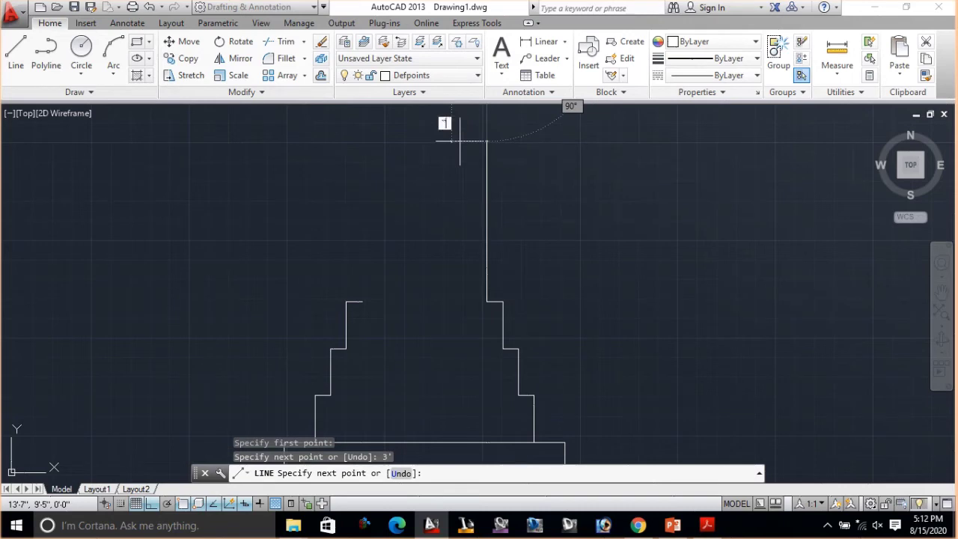
pyautogui.press('Escape')
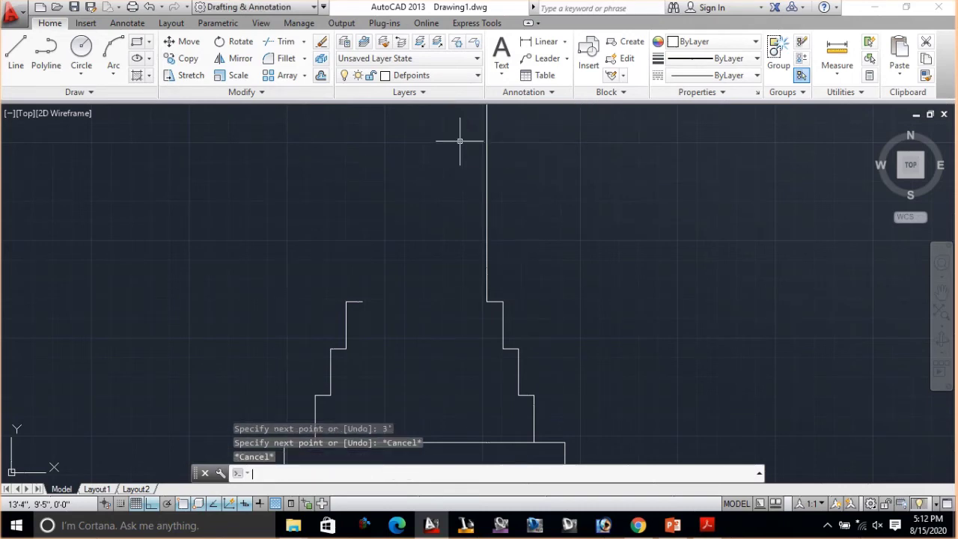
pyautogui.scroll(-2, 545, 180)
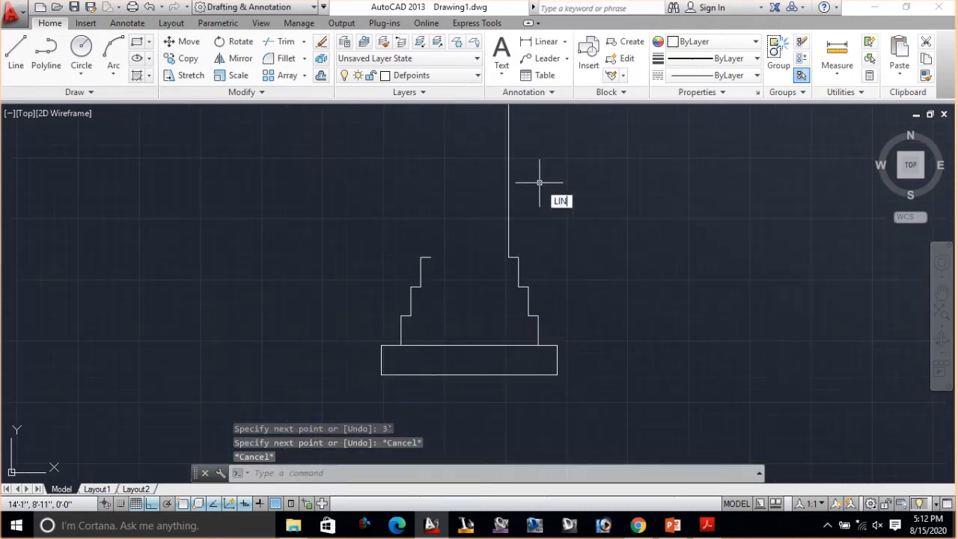
pyautogui.write('LINE')
pyautogui.press('Return')
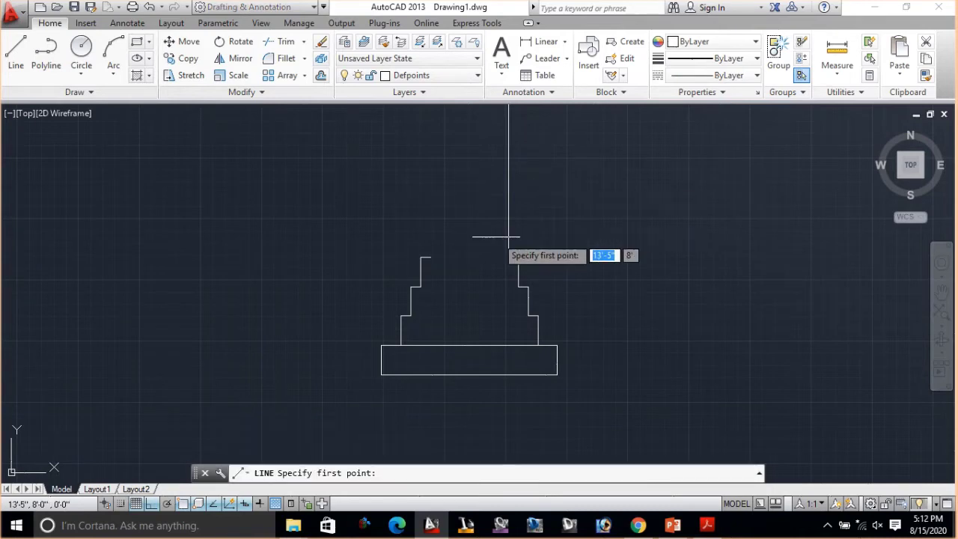
pyautogui.click(430, 257)
pyautogui.write("3'")
pyautogui.press('Return')
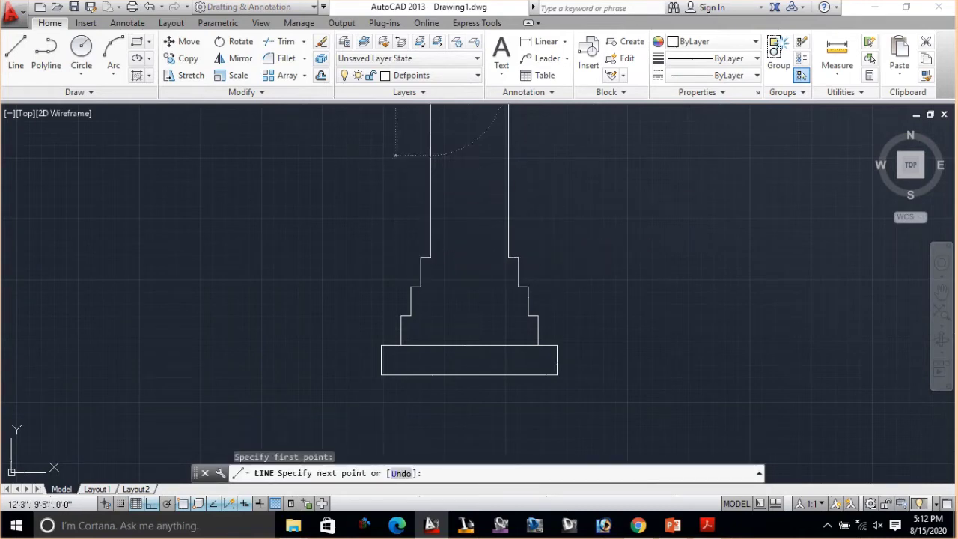
pyautogui.press('Escape')
# - Draw a horizontal line across the shaft joining its two sides near the top
pyautogui.scroll(-2, 523, 197)
pyautogui.scroll(-2, 591, 224)
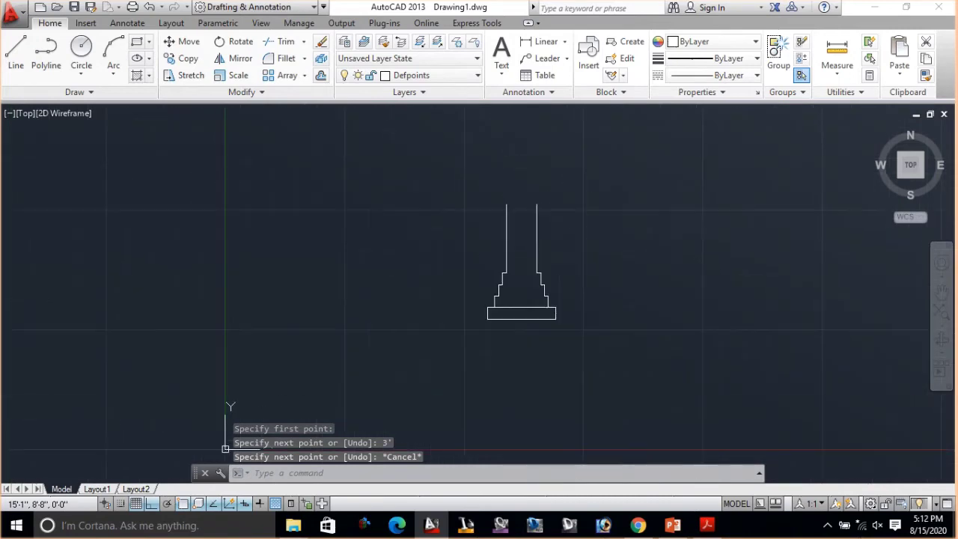
pyautogui.scroll(2, 572, 249)
pyautogui.scroll(2, 571, 249)
pyautogui.moveTo(571, 250)
pyautogui.mouseDown(button='middle')
pyautogui.moveTo(570, 270)
pyautogui.moveTo(585, 252)
pyautogui.mouseUp(button='middle')
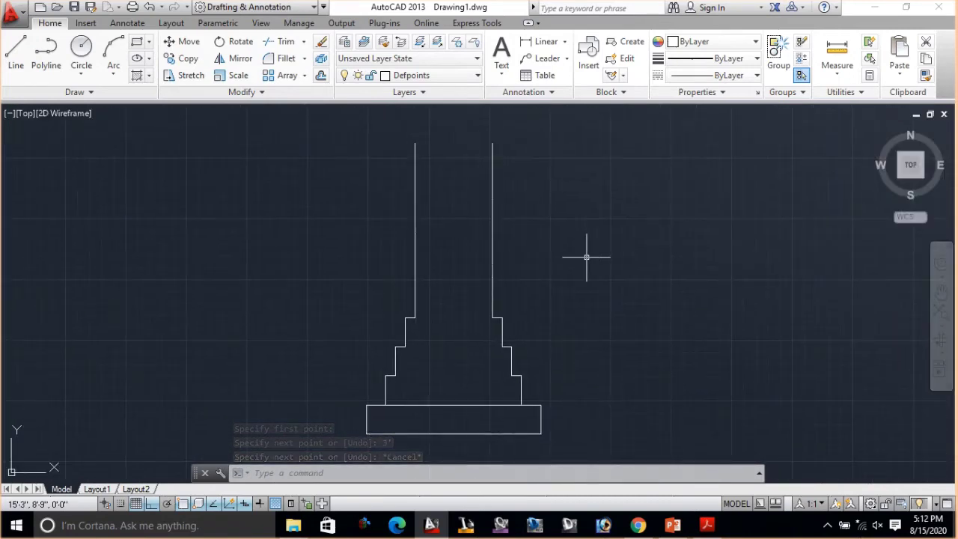
pyautogui.write('E')
pyautogui.press('Return')
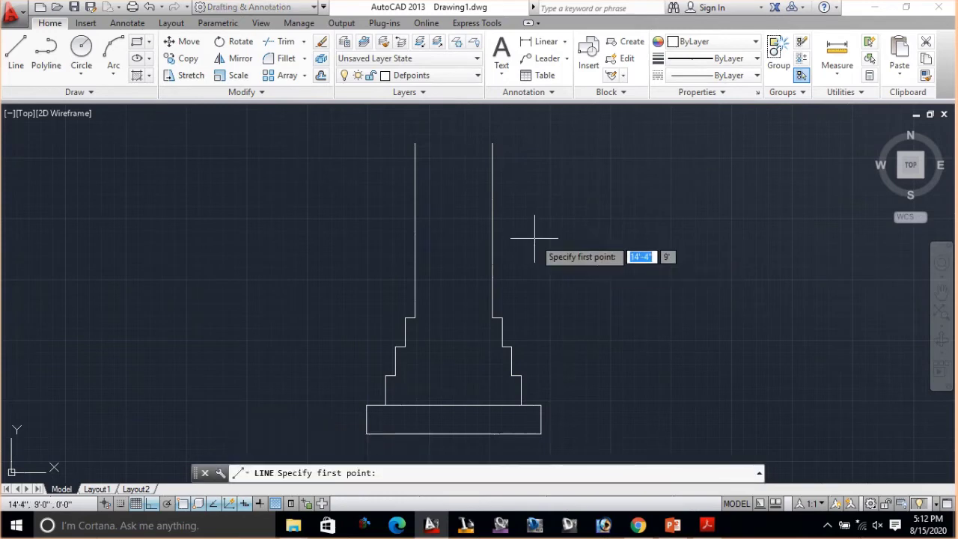
pyautogui.click(492, 182)
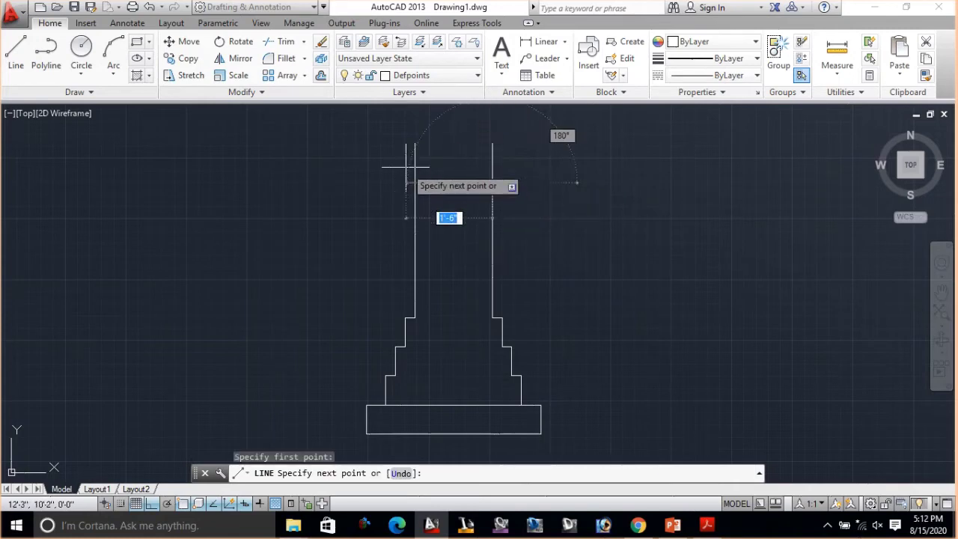
pyautogui.scroll(4, 419, 183)
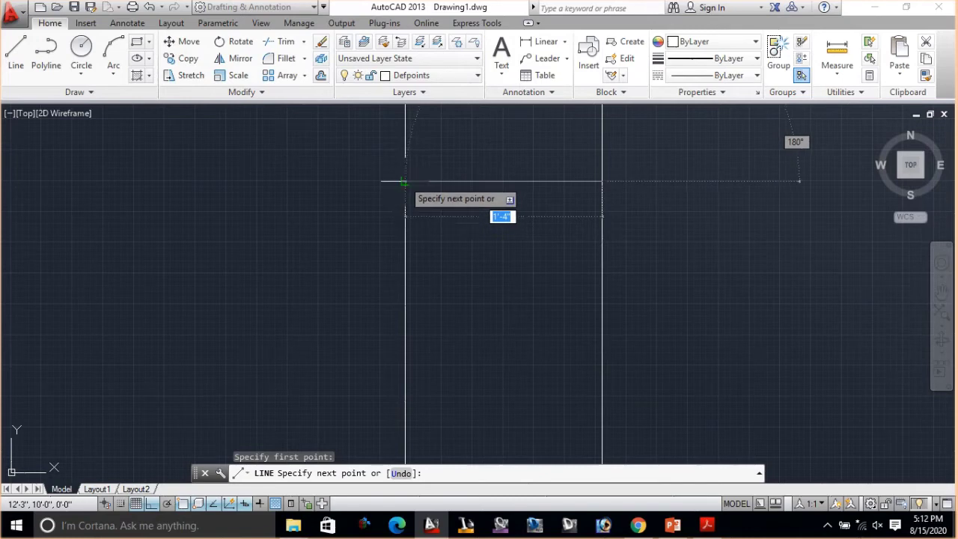
pyautogui.click(405, 181)
pyautogui.press('Escape')
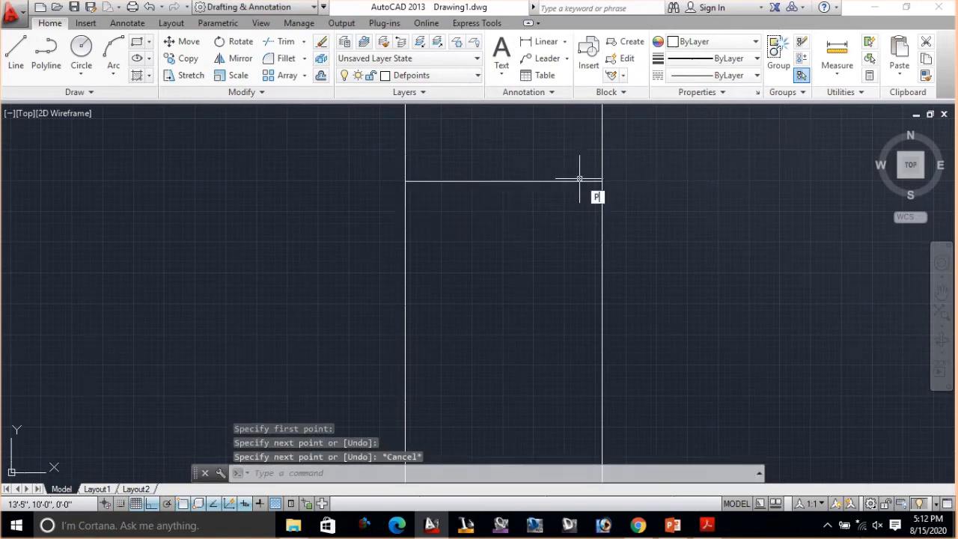
# - Offset the new cross line 6 upward with OFFSET Through to form the top band
pyautogui.press('BackSpace')
pyautogui.write('OF')
pyautogui.press('Return')
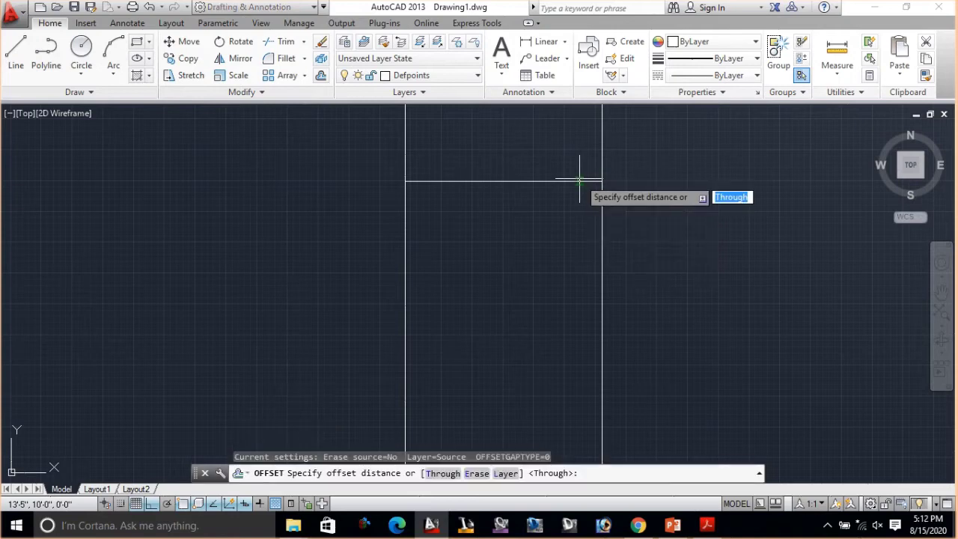
pyautogui.press('Return')
pyautogui.click(529, 181)
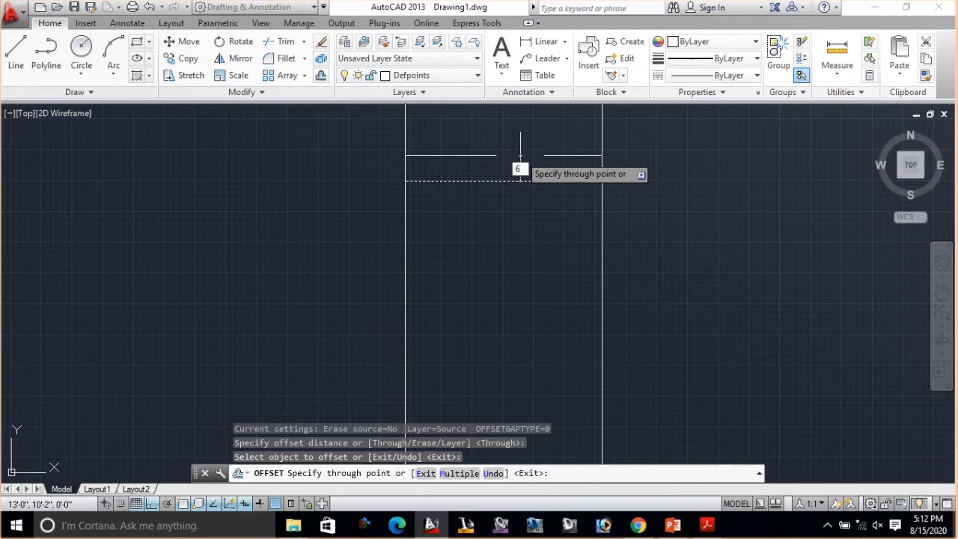
pyautogui.write('6')
pyautogui.press('Return')
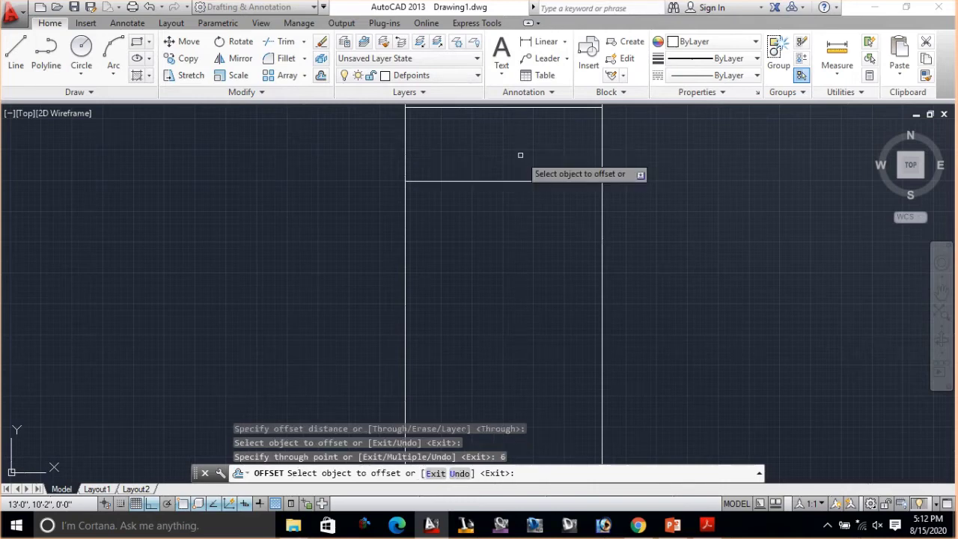
pyautogui.press('Escape')
pyautogui.scroll(-4, 606, 163)
pyautogui.moveTo(651, 228)
pyautogui.mouseDown(button='middle')
pyautogui.moveTo(549, 223)
pyautogui.moveTo(556, 283)
pyautogui.mouseUp(button='middle')
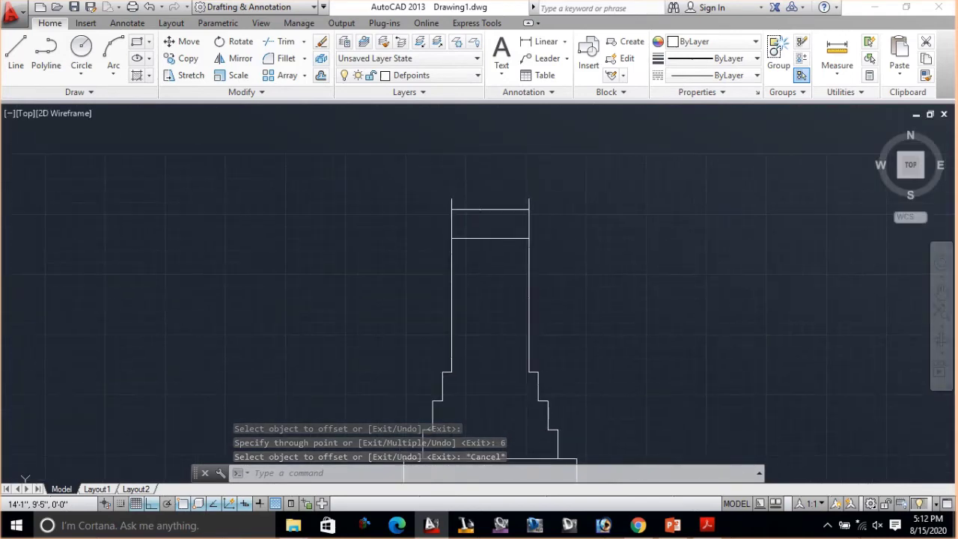
# - Draw a 1' vertical line up from the midpoint of the band's upper line
pyautogui.scroll(2, 556, 283)
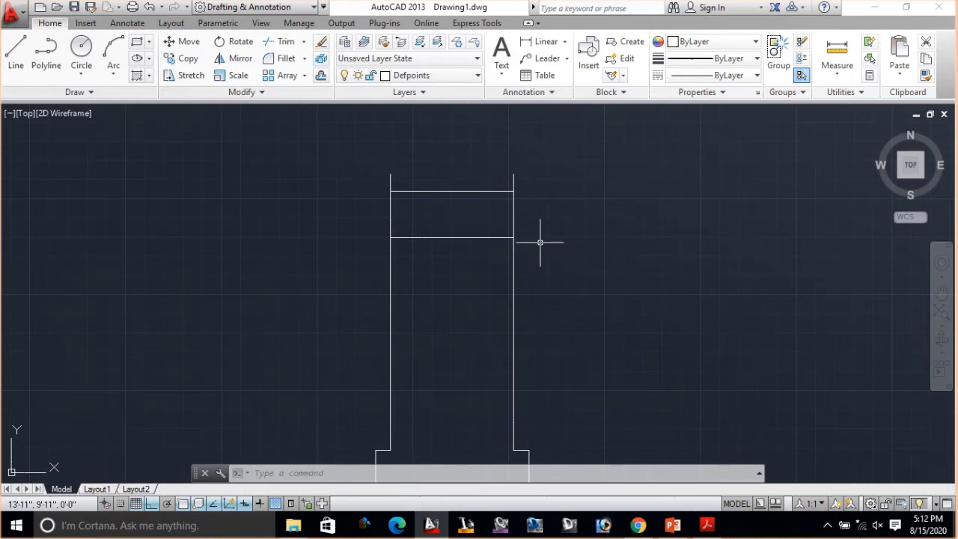
pyautogui.press('Return')
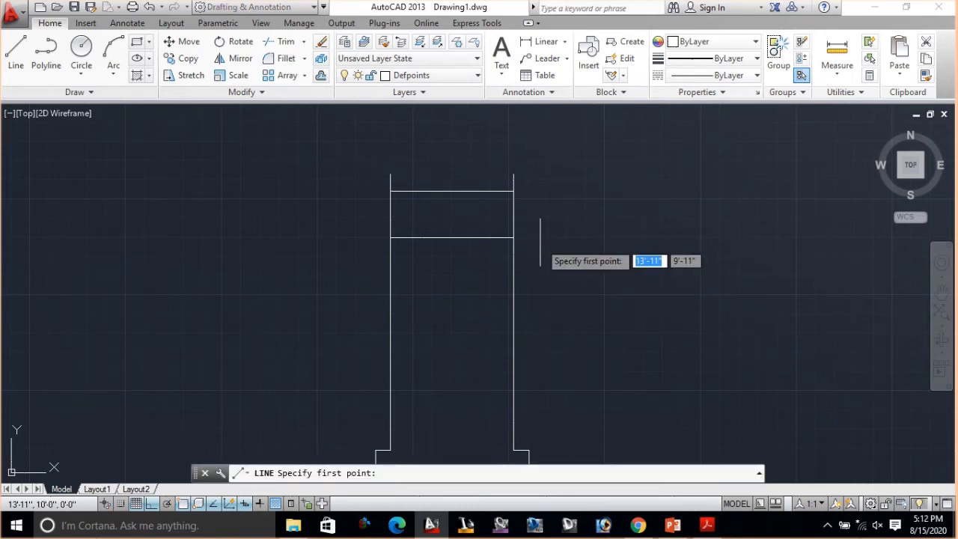
pyautogui.click(452, 190)
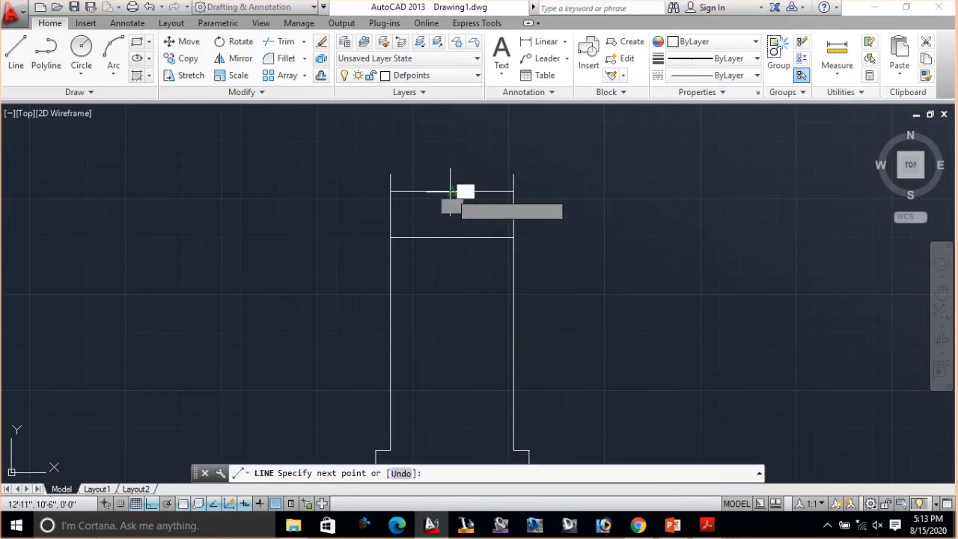
pyautogui.moveTo(447, 143); pyautogui.dragTo(466, 282, button='middle')
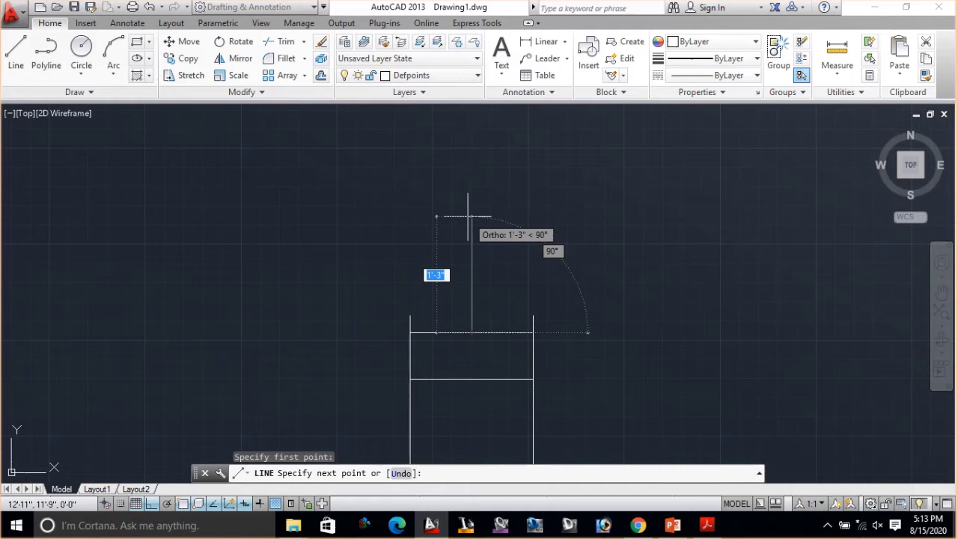
pyautogui.write('1')
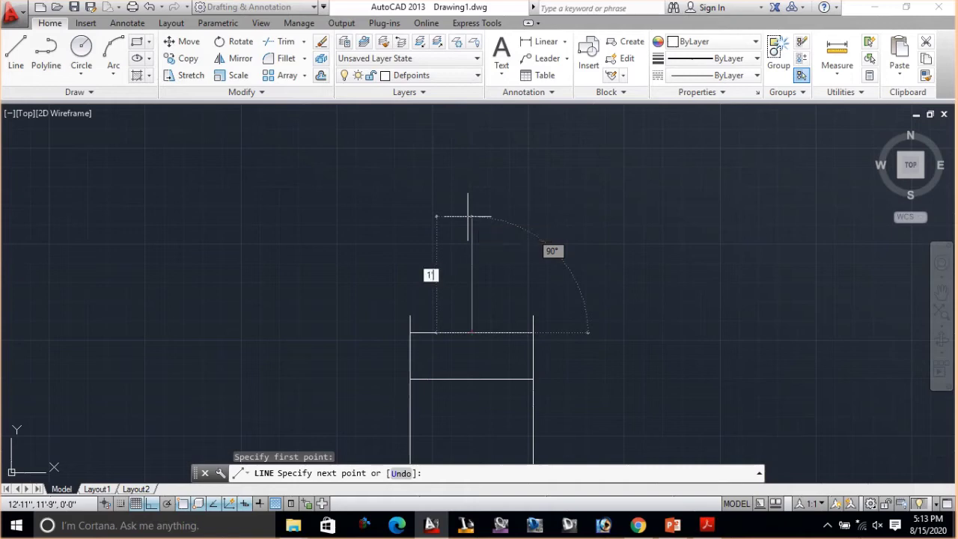
pyautogui.press('Return')
pyautogui.press('Escape')
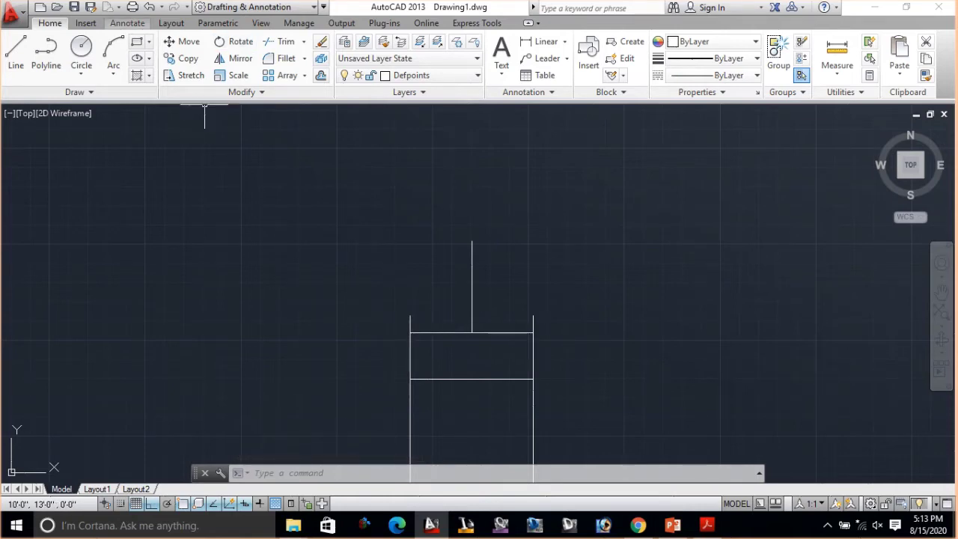
# - Measure the top band with a 1'-4" linear dimension, then delete it
pyautogui.click(127, 22)
pyautogui.click(258, 57)
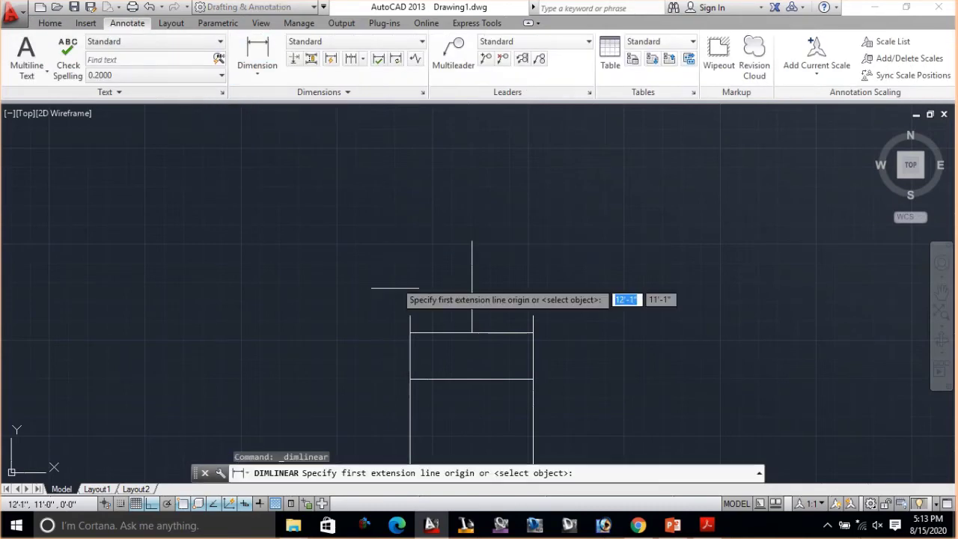
pyautogui.click(410, 334)
pyautogui.click(533, 332)
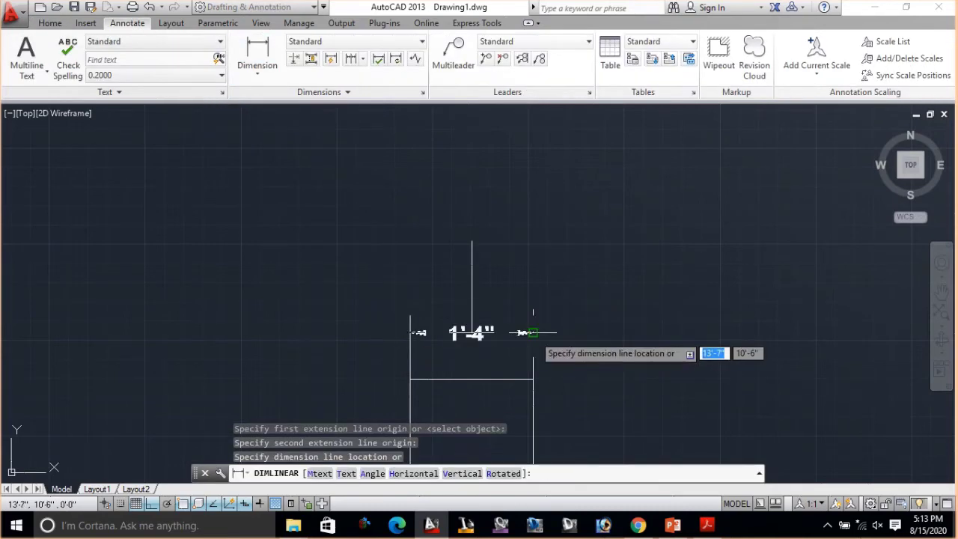
pyautogui.click(532, 348)
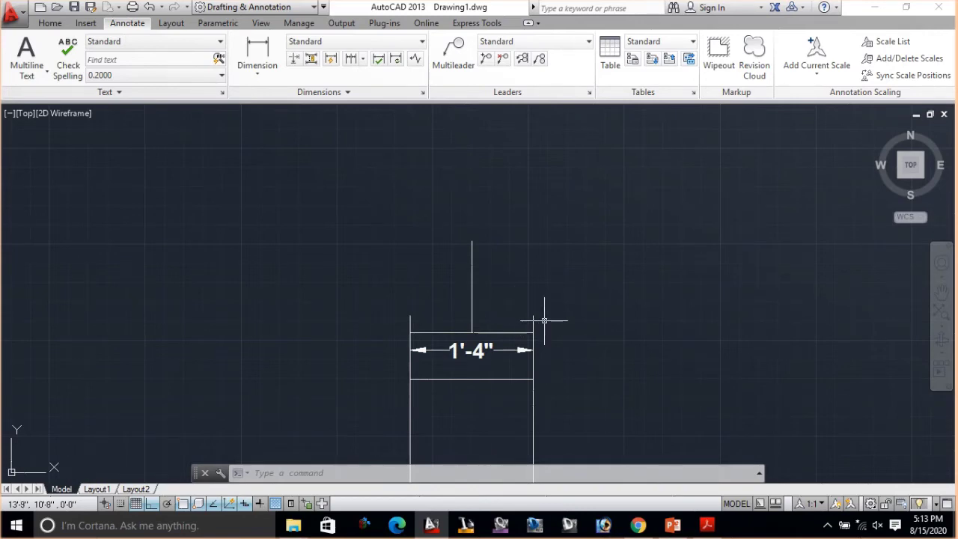
pyautogui.press('Escape')
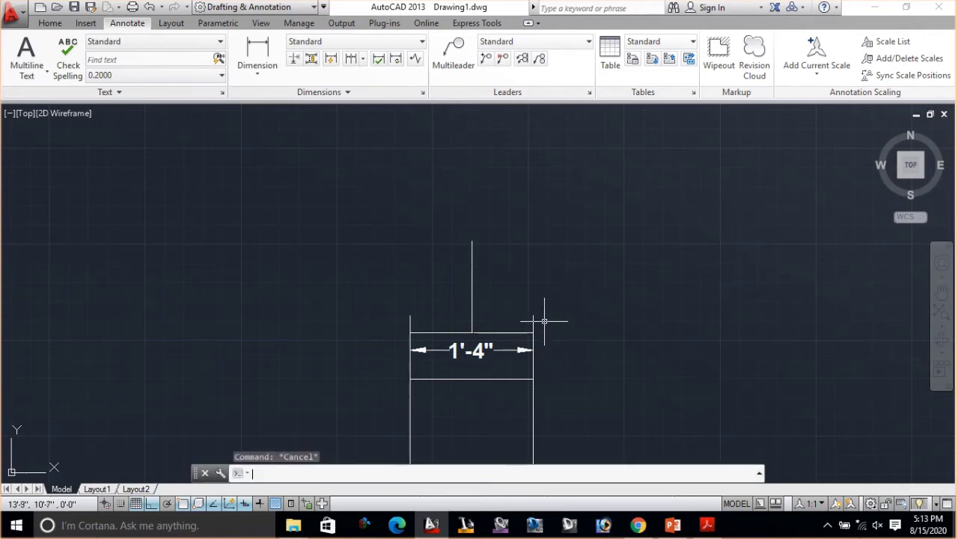
pyautogui.click(482, 349)
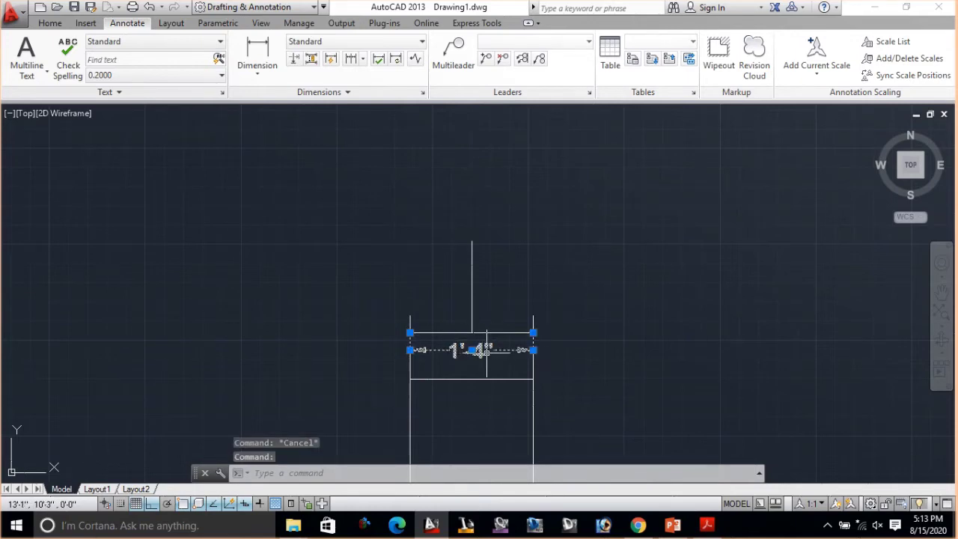
pyautogui.press('Delete')
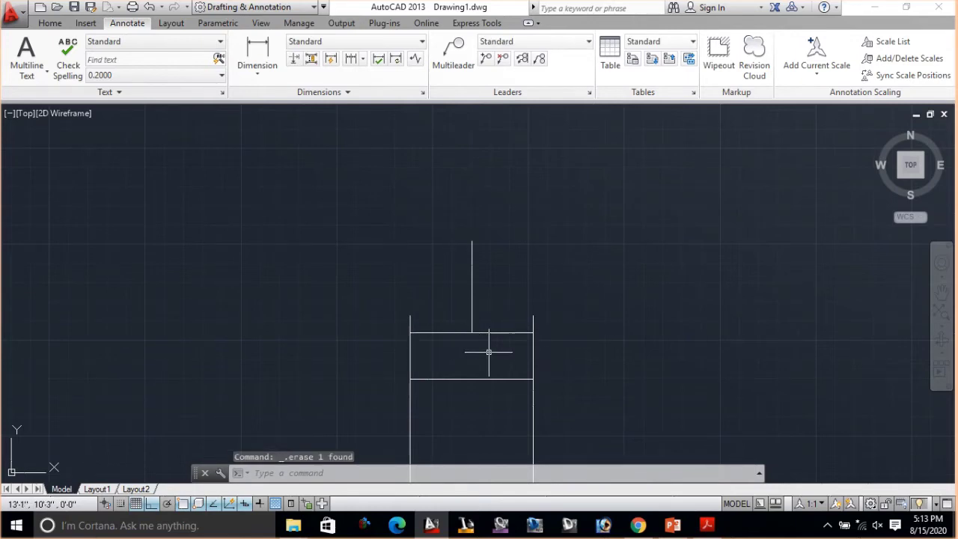
# - Offset the central 1' upright 4.6 to each side and erase the original
pyautogui.press('Escape')
pyautogui.write('o')
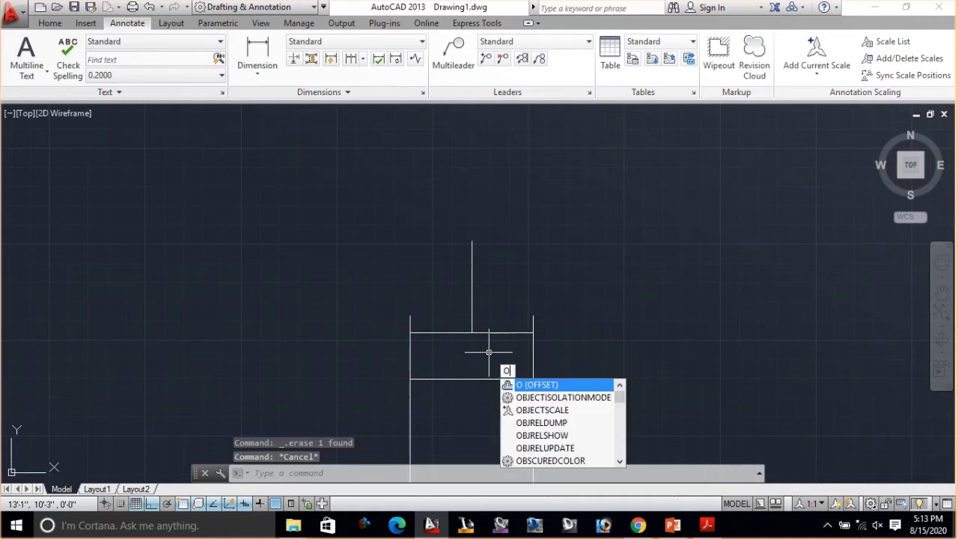
pyautogui.press('Return')
pyautogui.press('Return')
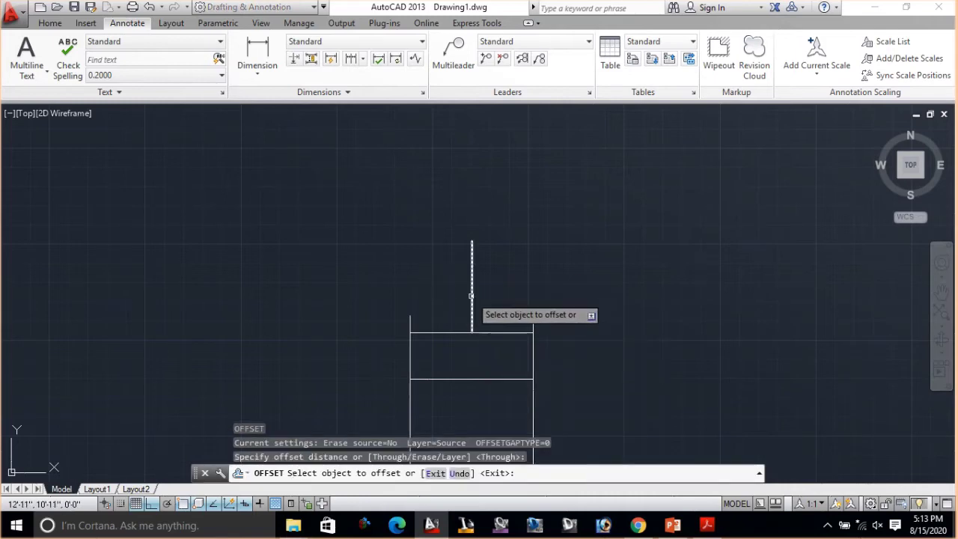
pyautogui.click(472, 299)
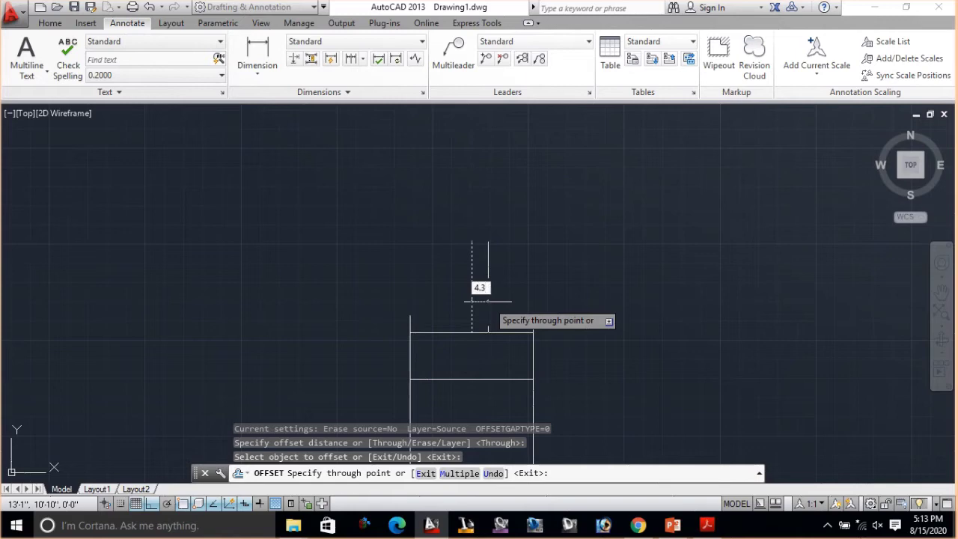
pyautogui.write('4.6')
pyautogui.press('Return')
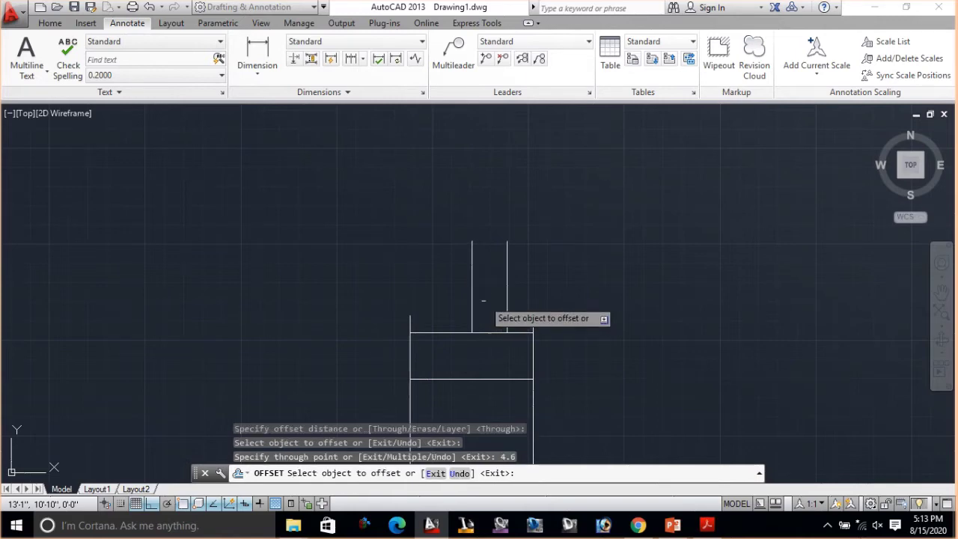
pyautogui.click(471, 299)
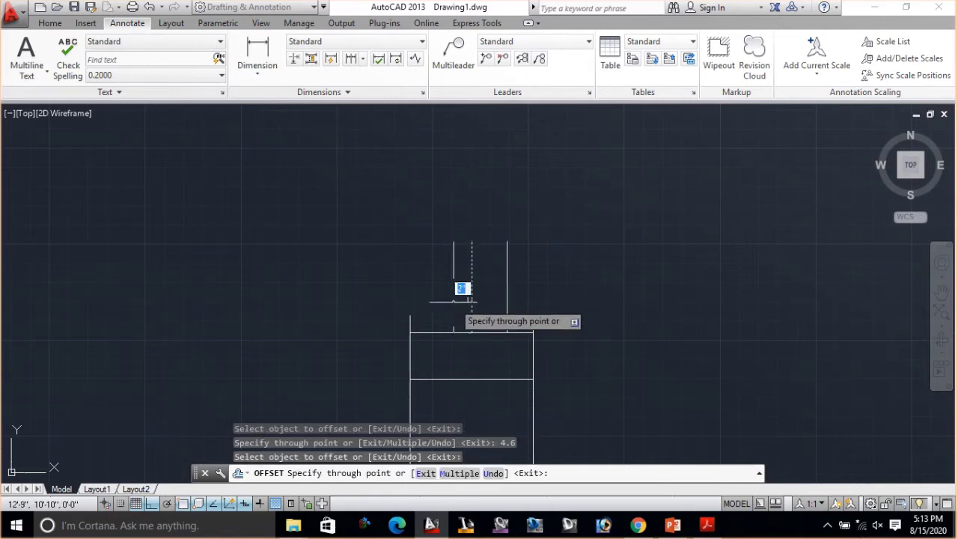
pyautogui.press('Return')
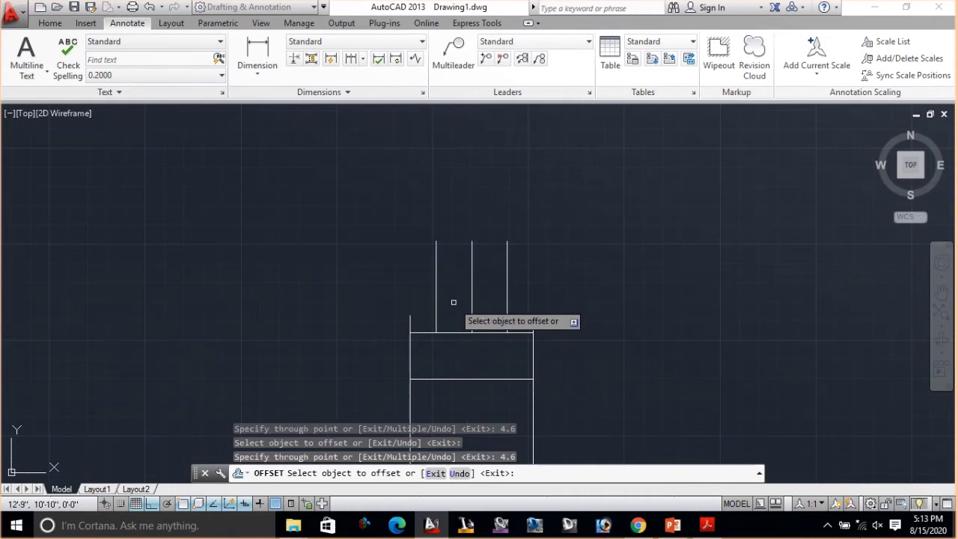
pyautogui.press('Escape')
pyautogui.click(470, 300)
pyautogui.press('Delete')
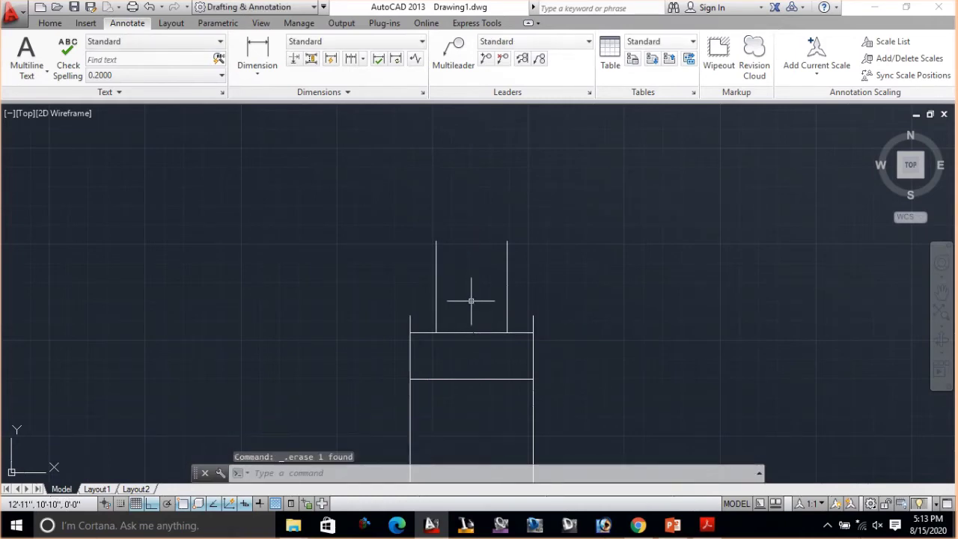
pyautogui.press('Escape')
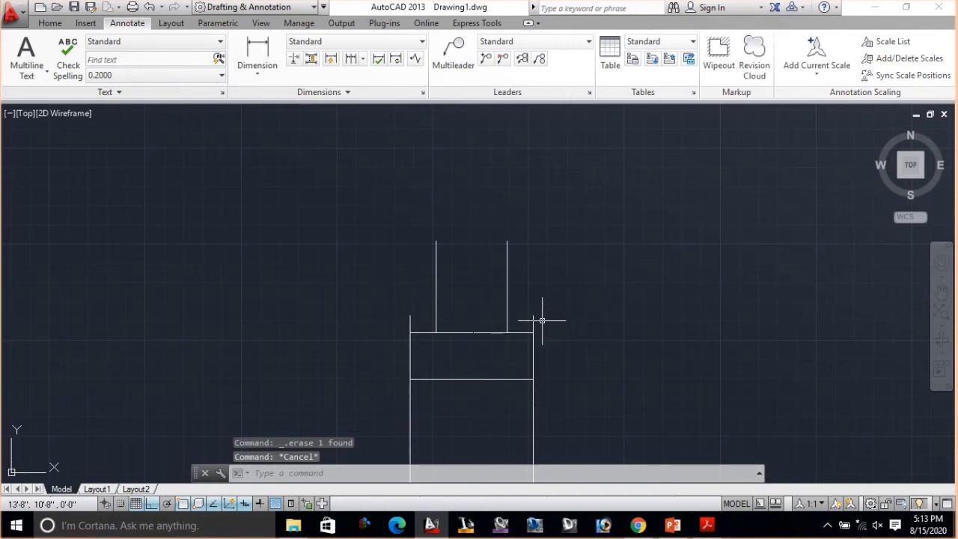
# - Trim the top edge between the two new uprights
pyautogui.write('TRIM')
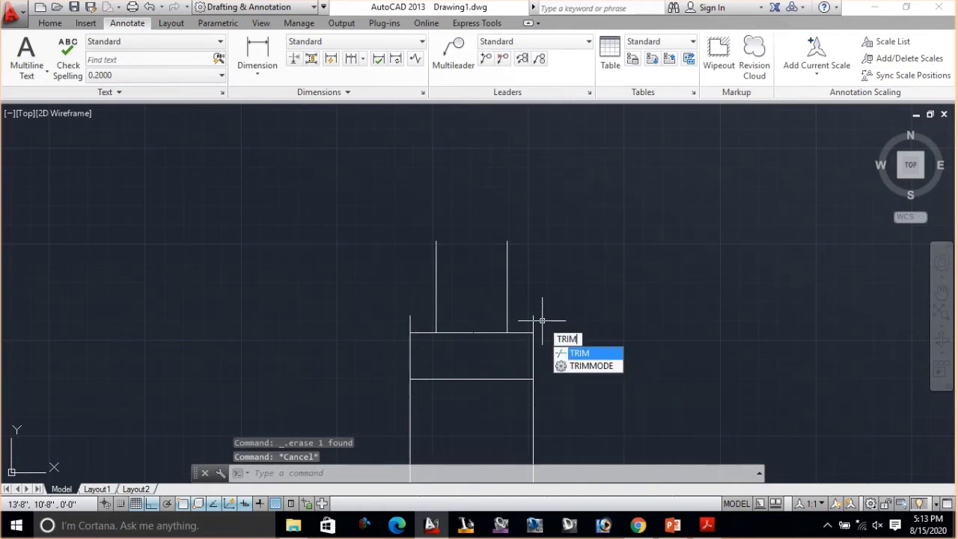
pyautogui.press('Return')
pyautogui.press('Return')
pyautogui.click(535, 318)
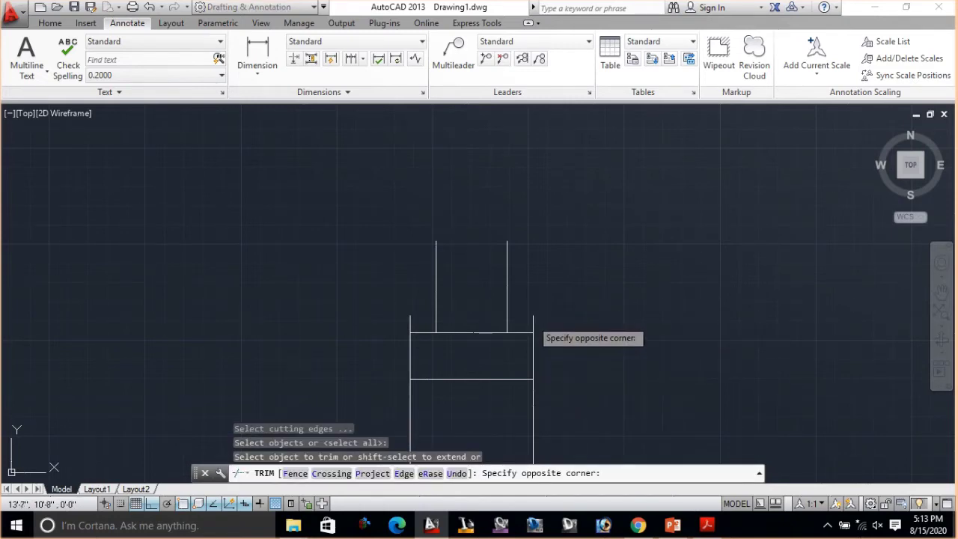
pyautogui.click(531, 318)
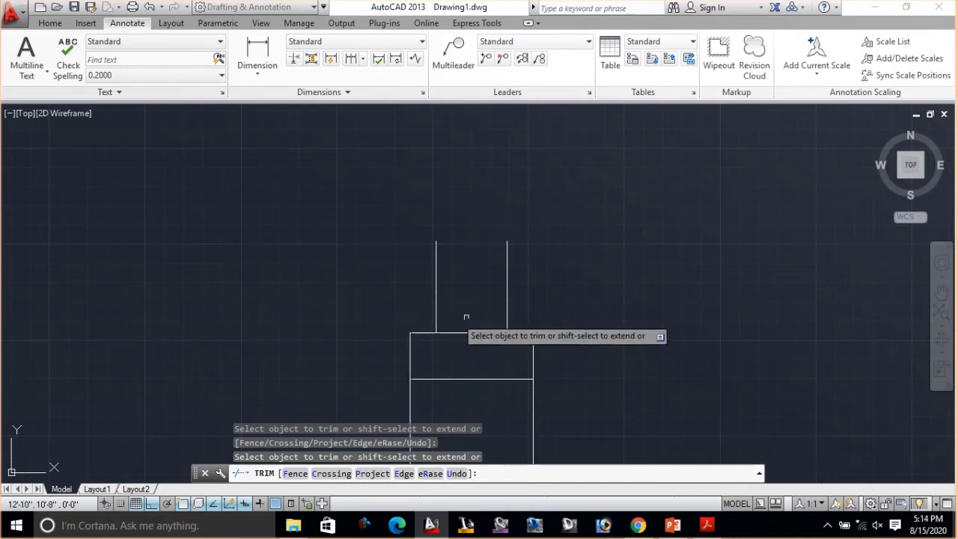
pyautogui.press('Escape')
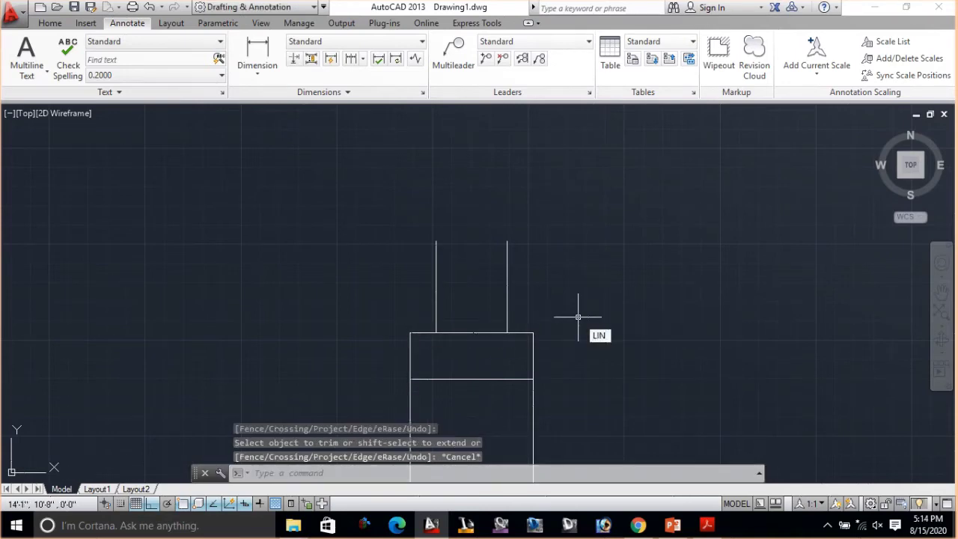
# - Join the tops of the two uprights with a horizontal closing line
pyautogui.write('E')
pyautogui.press('Return')
pyautogui.click(476, 244)
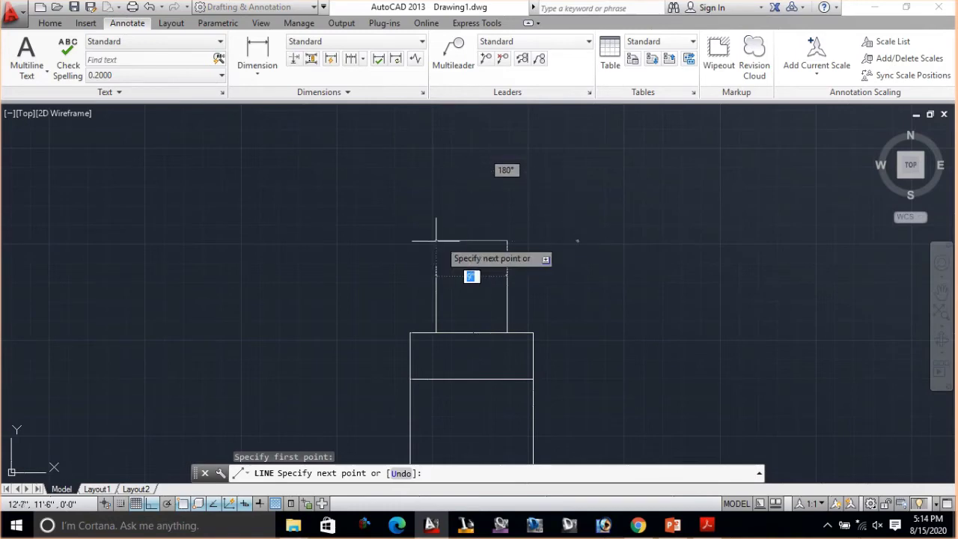
pyautogui.press('Escape')
pyautogui.scroll(-2, 524, 224)
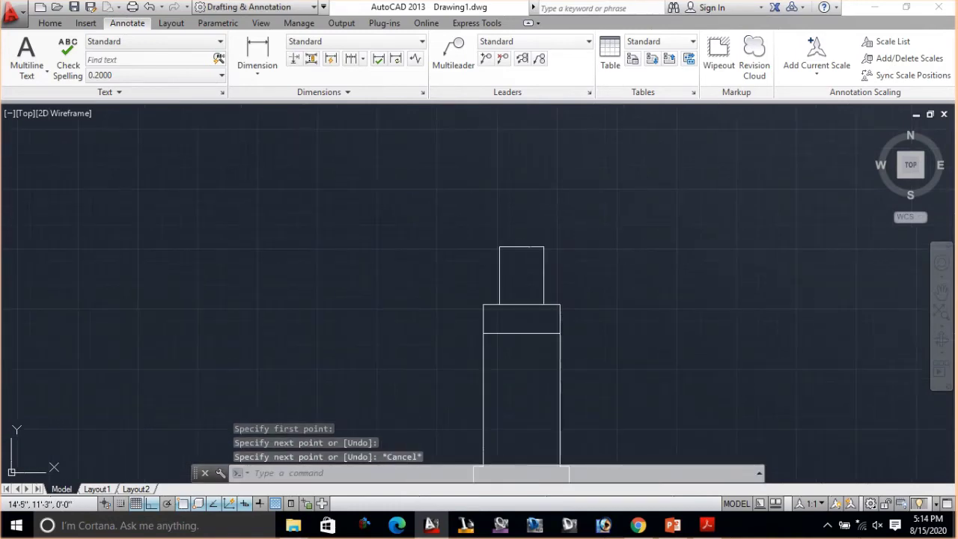
pyautogui.scroll(-1, 507, 214)
pyautogui.scroll(1, 566, 293)
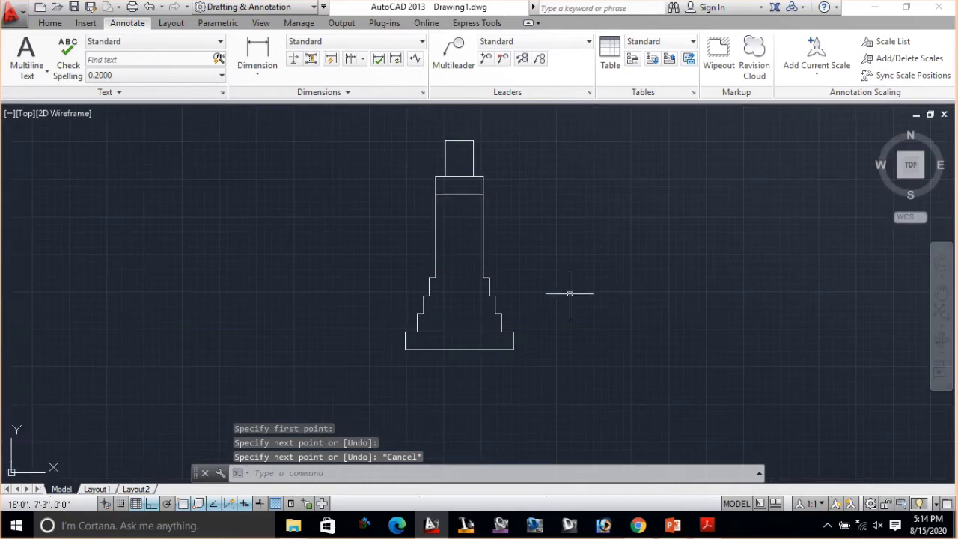
pyautogui.scroll(2, 576, 336)
pyautogui.moveTo(539, 340); pyautogui.dragTo(700, 347, button='middle')
pyautogui.scroll(1, 603, 395)
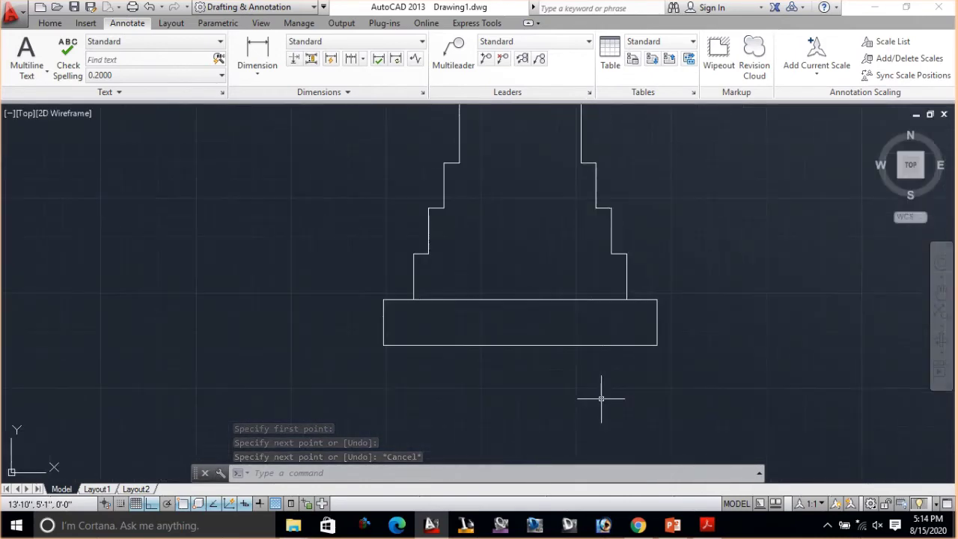
pyautogui.scroll(2, 569, 378)
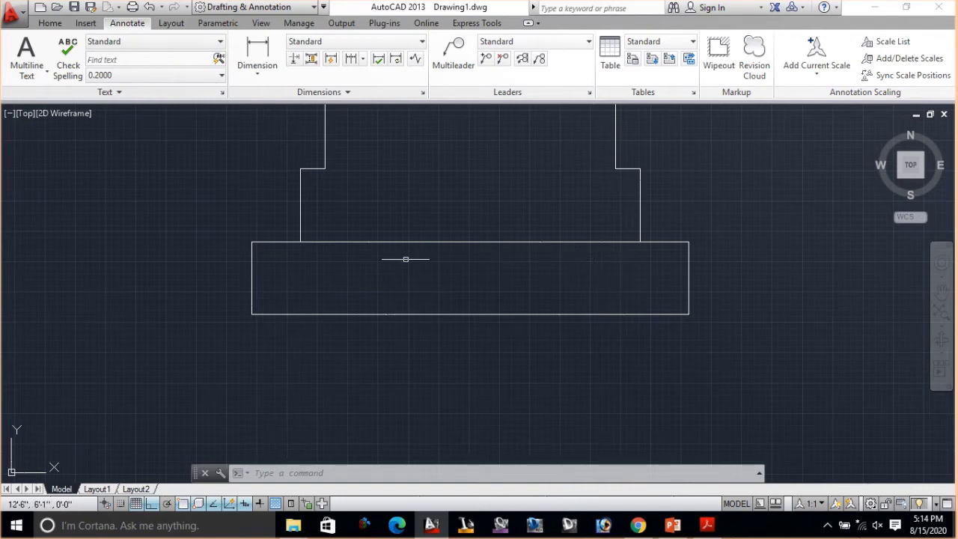
pyautogui.click(50, 23)
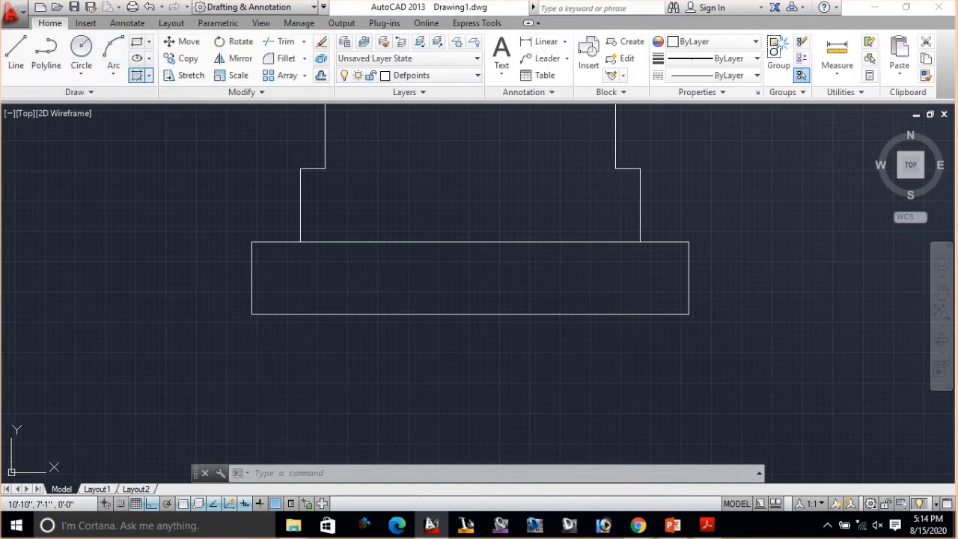
# - Hatch the inside of the footing rectangle with the AR-CONC concrete pattern
pyautogui.click(148, 75)
pyautogui.click(166, 96)
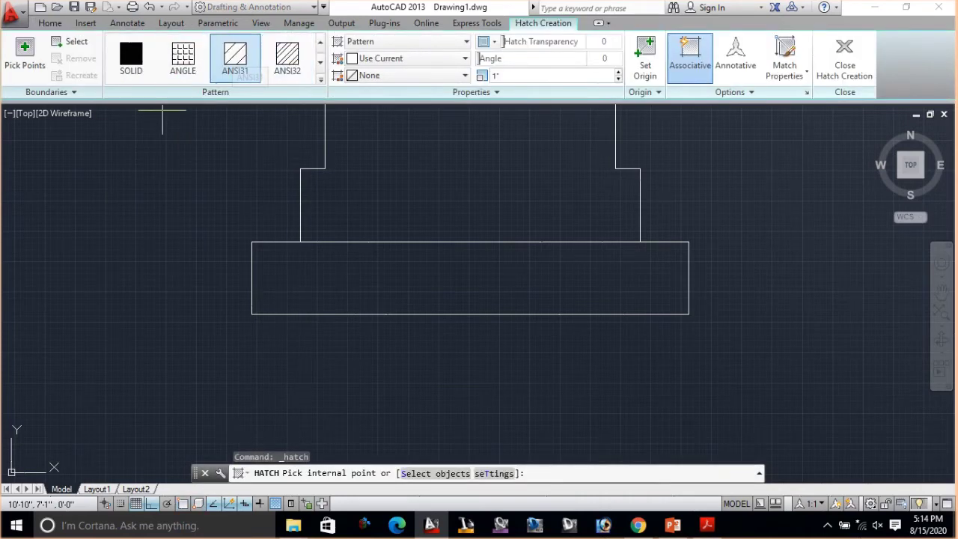
pyautogui.click(320, 79)
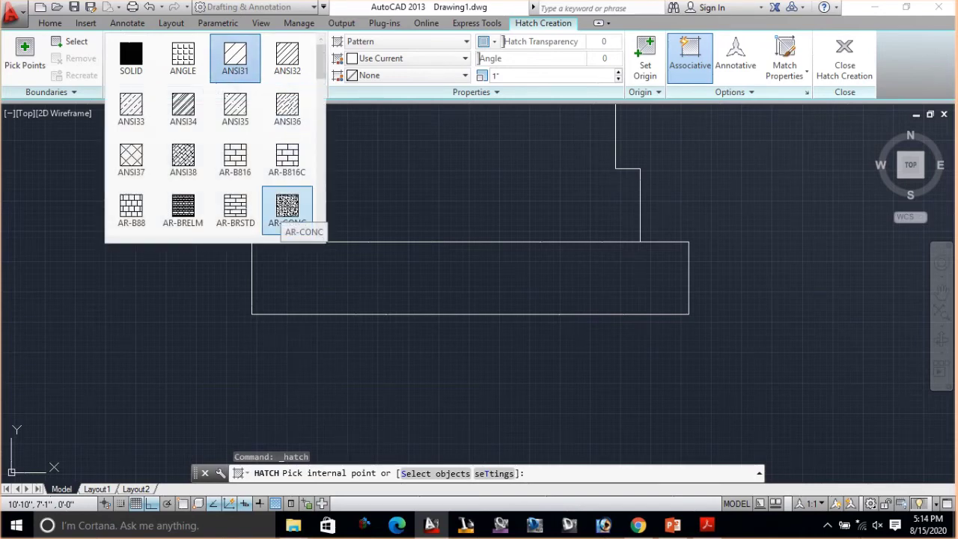
pyautogui.click(287, 212)
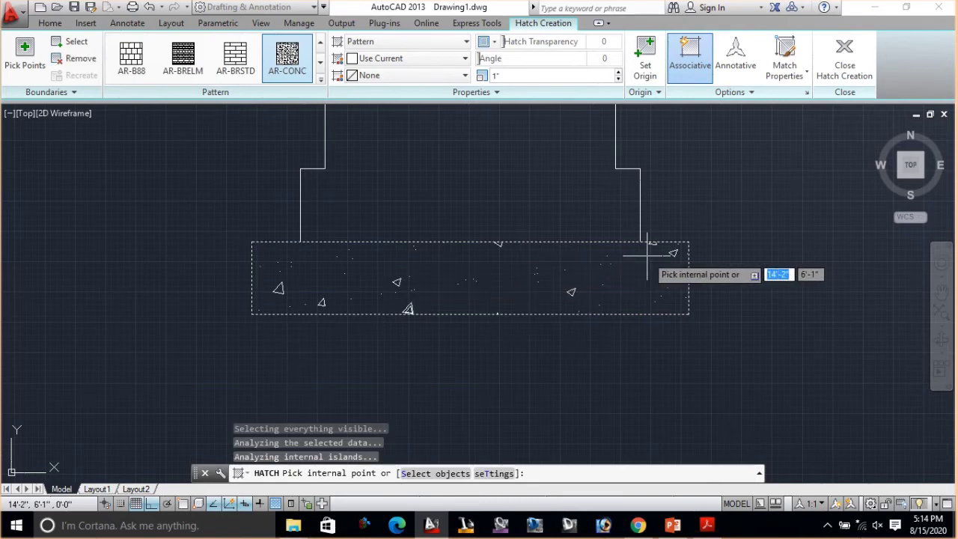
pyautogui.click(689, 242)
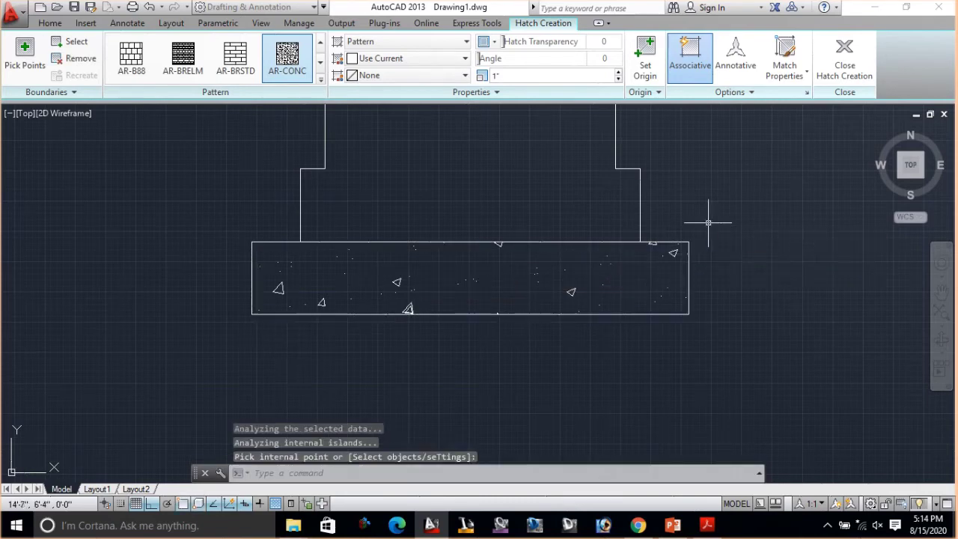
pyautogui.press('Return')
# - Pan up to show the column, then restart HATCH with h and cancel it
pyautogui.moveTo(710, 218); pyautogui.dragTo(734, 340, button='middle')
pyautogui.scroll(-2, 732, 325)
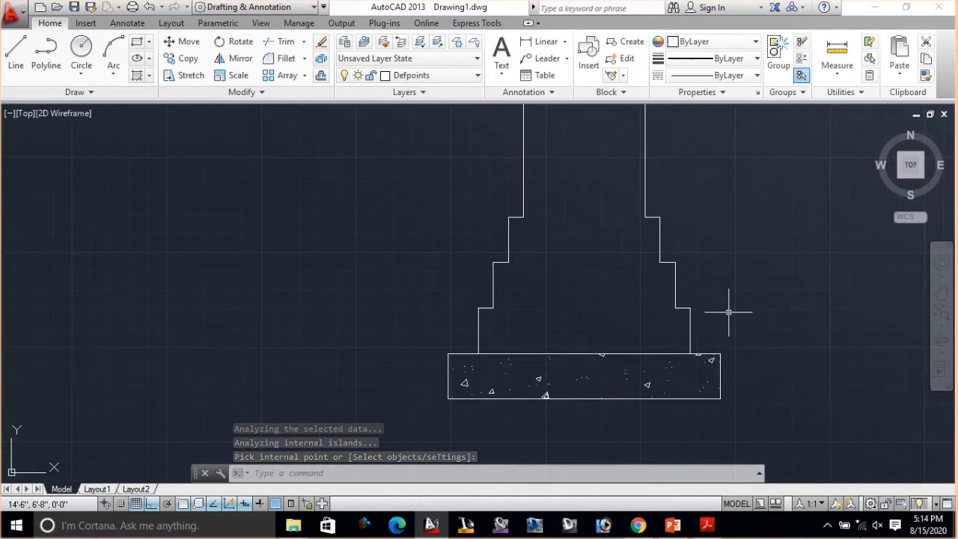
pyautogui.write('h')
pyautogui.press('Return')
pyautogui.press('Escape')
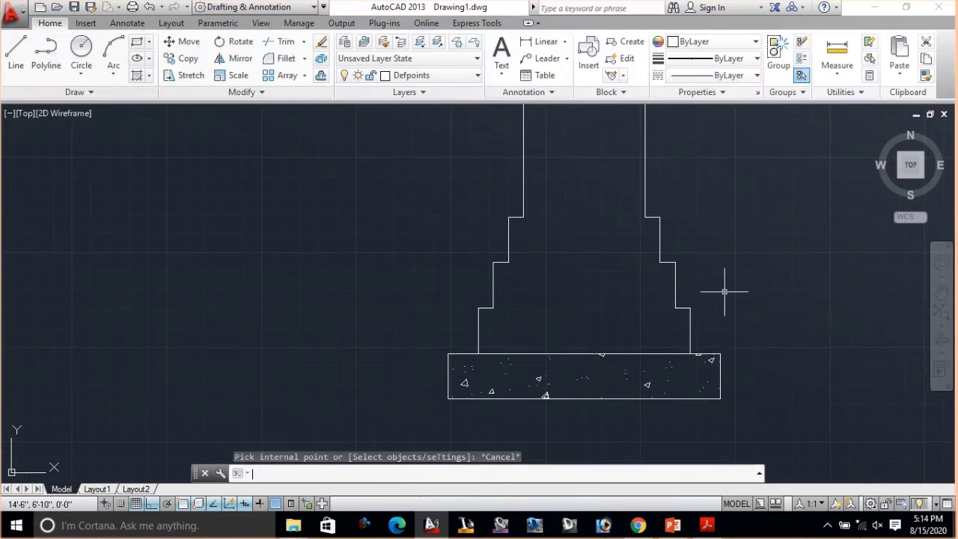
# - Show the whole column and start a new hatch, keeping AR-CONC as the pattern
pyautogui.scroll(-1, 700, 277)
pyautogui.moveTo(699, 272); pyautogui.dragTo(681, 374, button='middle')
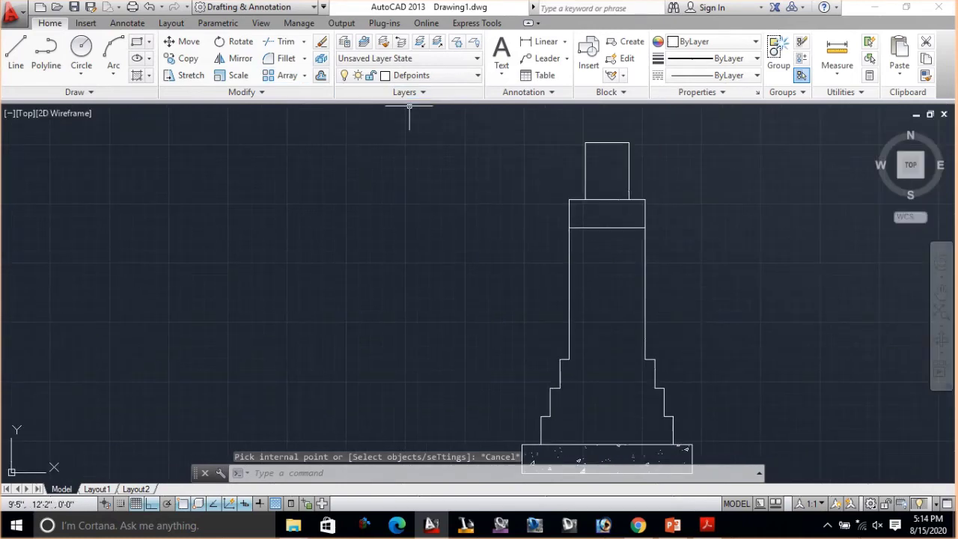
pyautogui.click(137, 74)
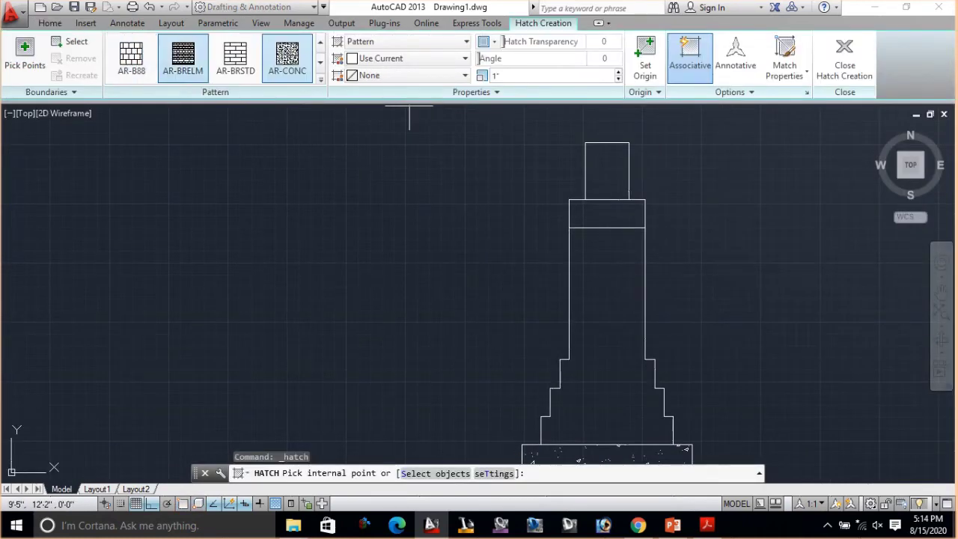
pyautogui.click(319, 78)
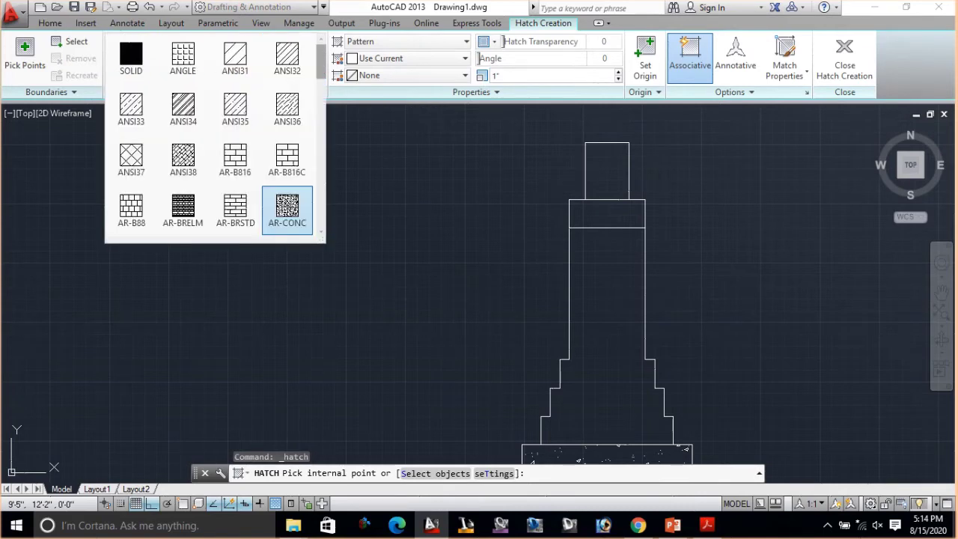
pyautogui.scroll(-1, 287, 159)
pyautogui.scroll(-4, 287, 160)
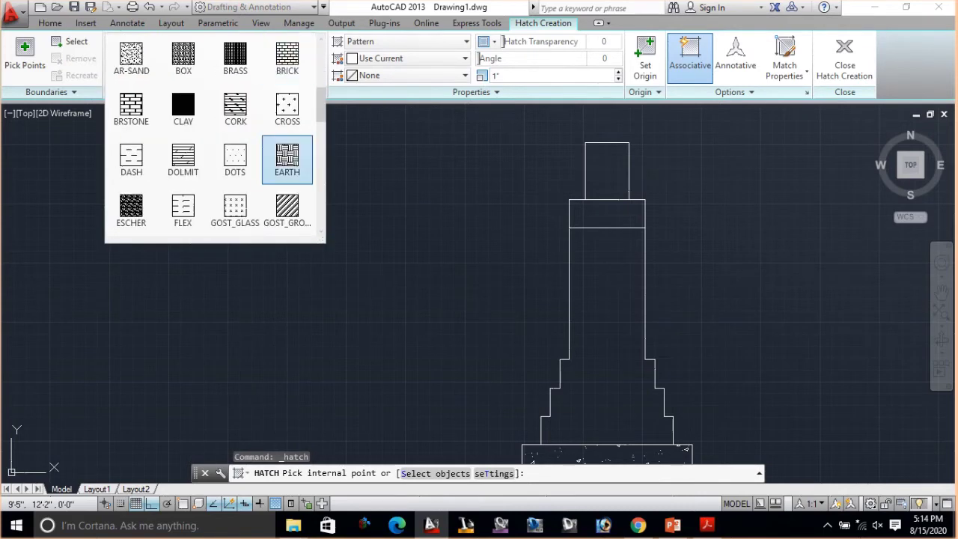
pyautogui.scroll(-4, 287, 159)
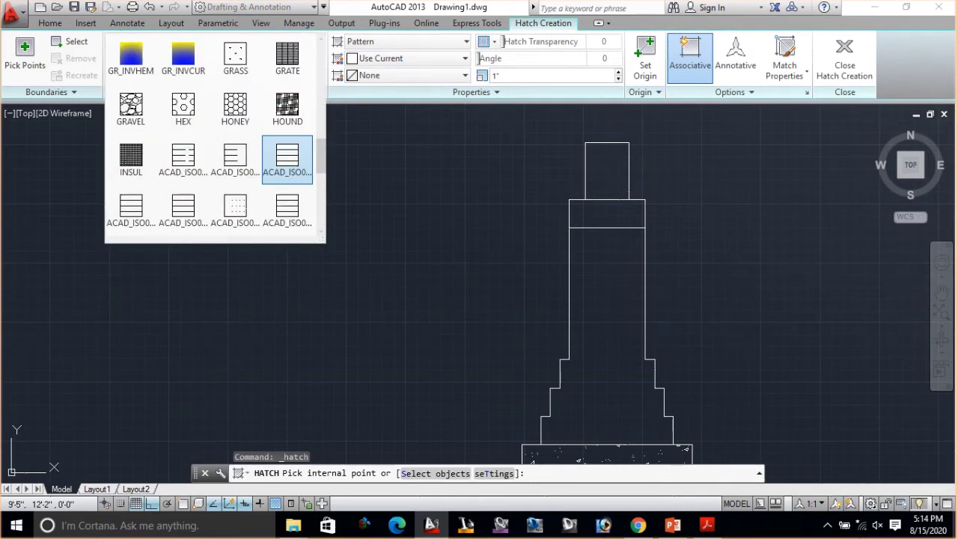
pyautogui.scroll(-9, 287, 160)
pyautogui.scroll(17, 287, 160)
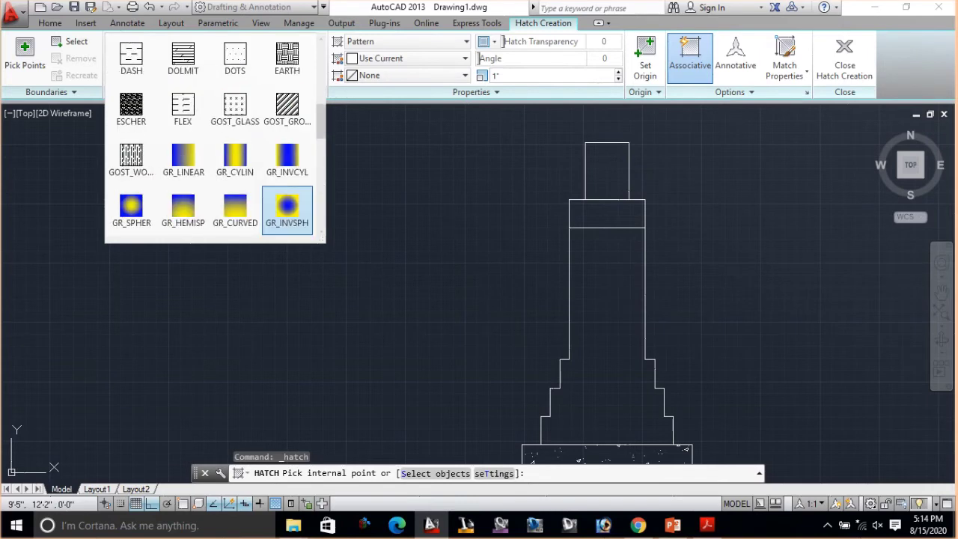
pyautogui.click(287, 56)
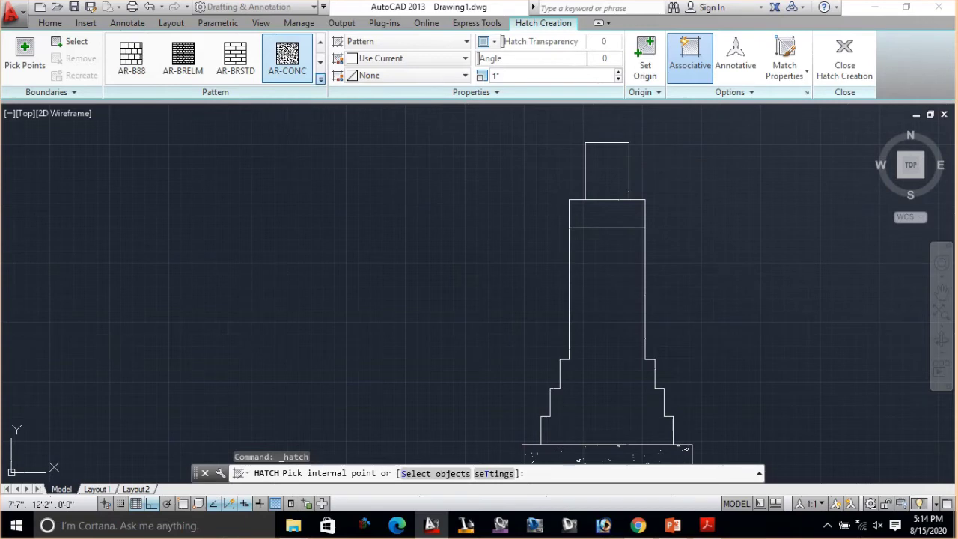
# - Fill the narrow capital band below the top block with that concrete hatch
pyautogui.click(319, 78)
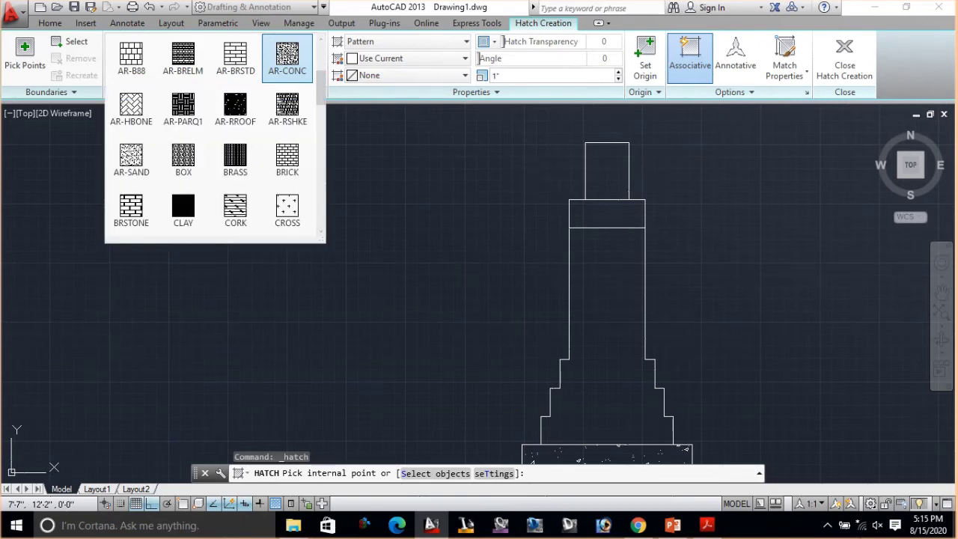
pyautogui.click(600, 208)
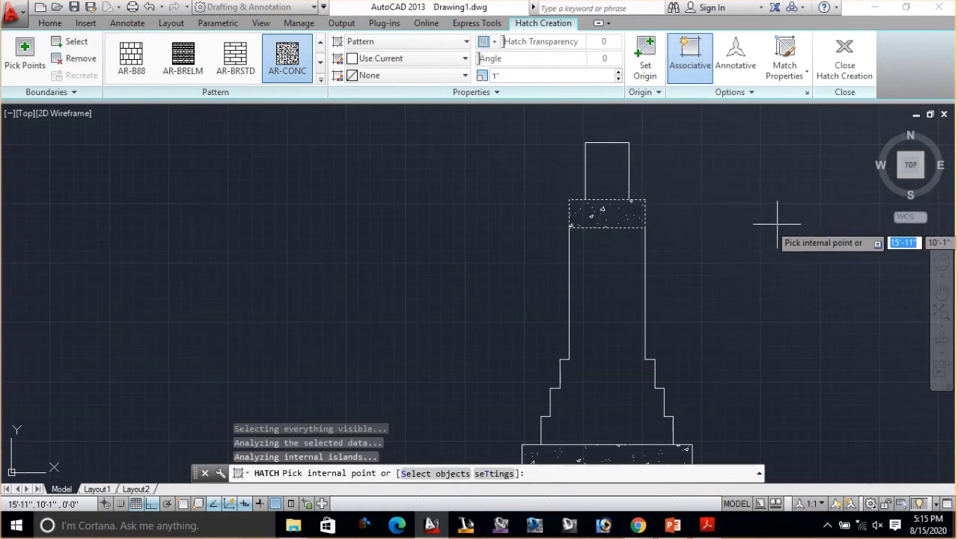
pyautogui.press('Return')
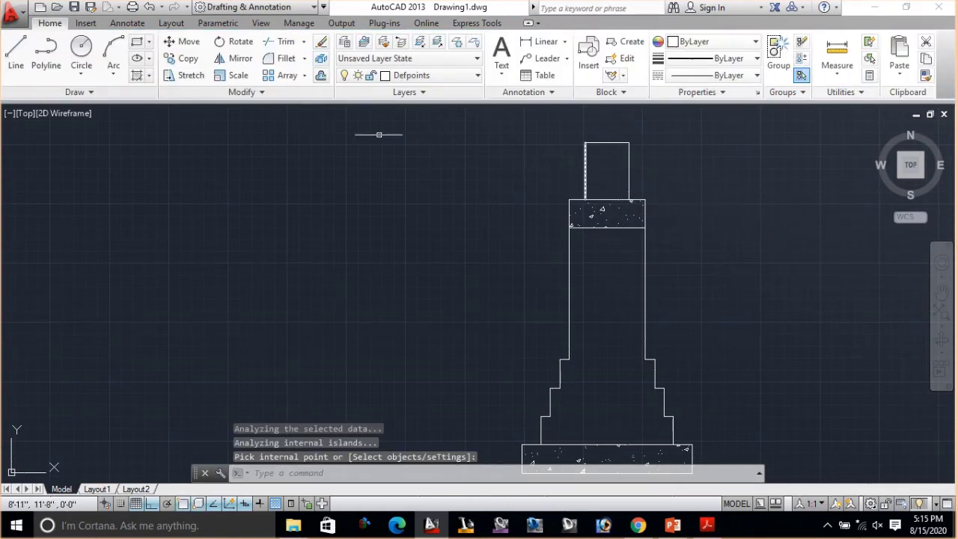
# - Rerun HATCH and fill the small top block with the AR-BRSTD brick pattern
pyautogui.press('Return')
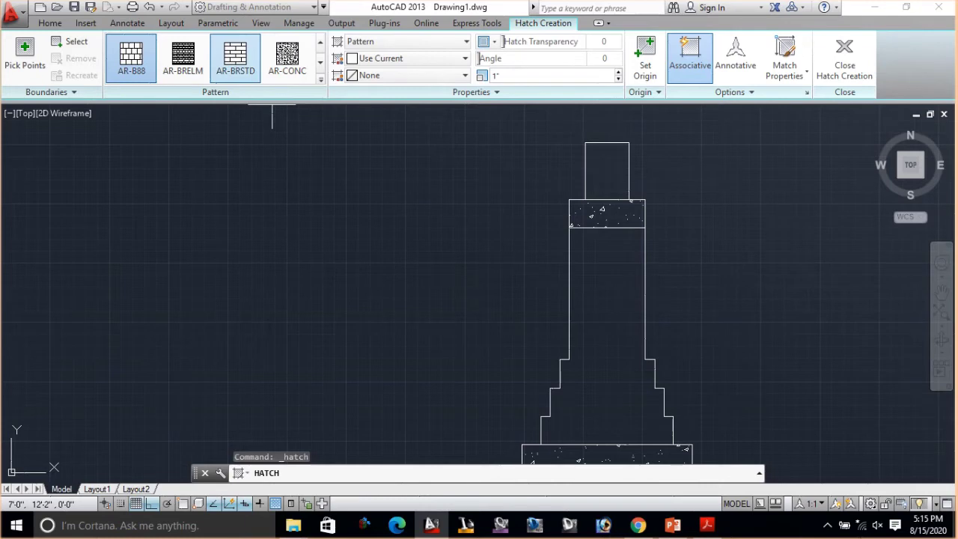
pyautogui.click(235, 56)
pyautogui.click(603, 191)
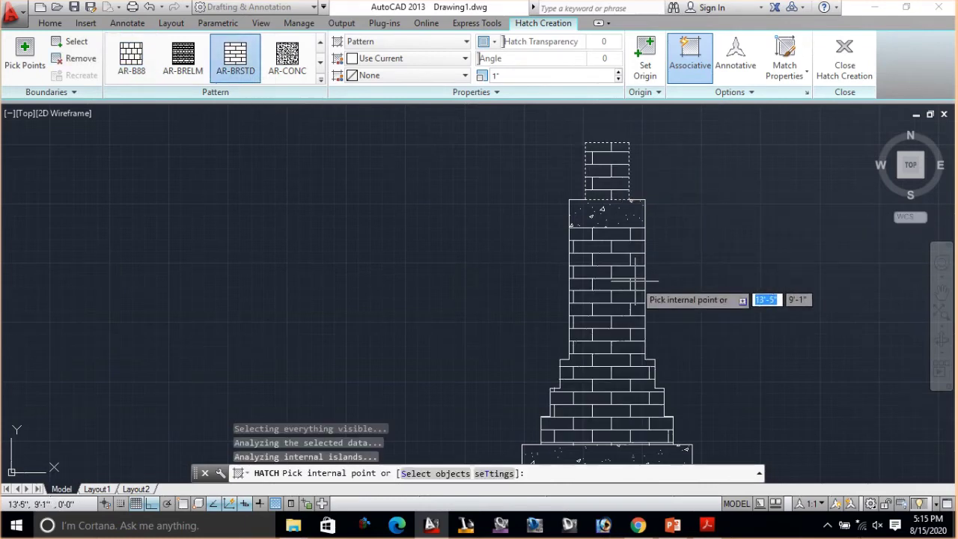
pyautogui.press('Return')
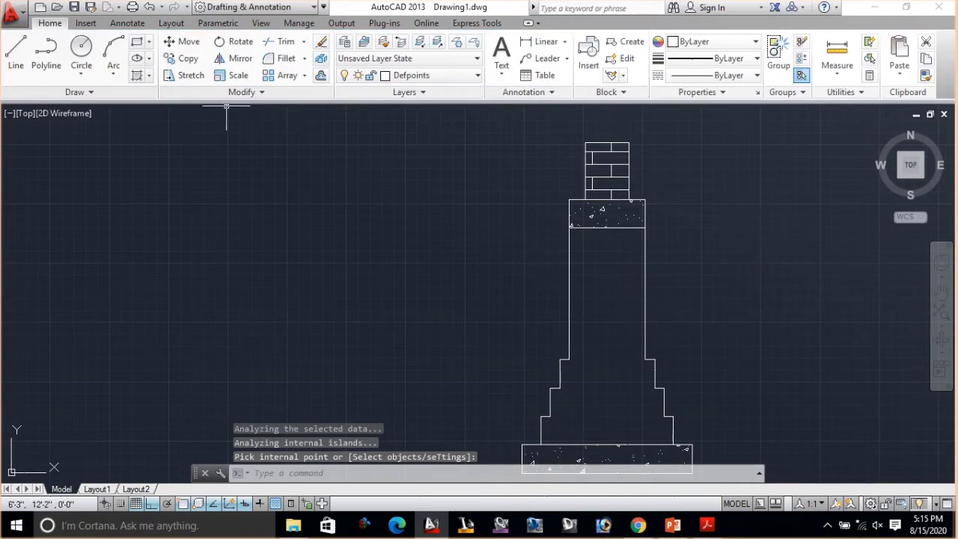
# - Start a new hatch and preview ANSI35 inside the column shaft
pyautogui.click(149, 74)
pyautogui.click(166, 97)
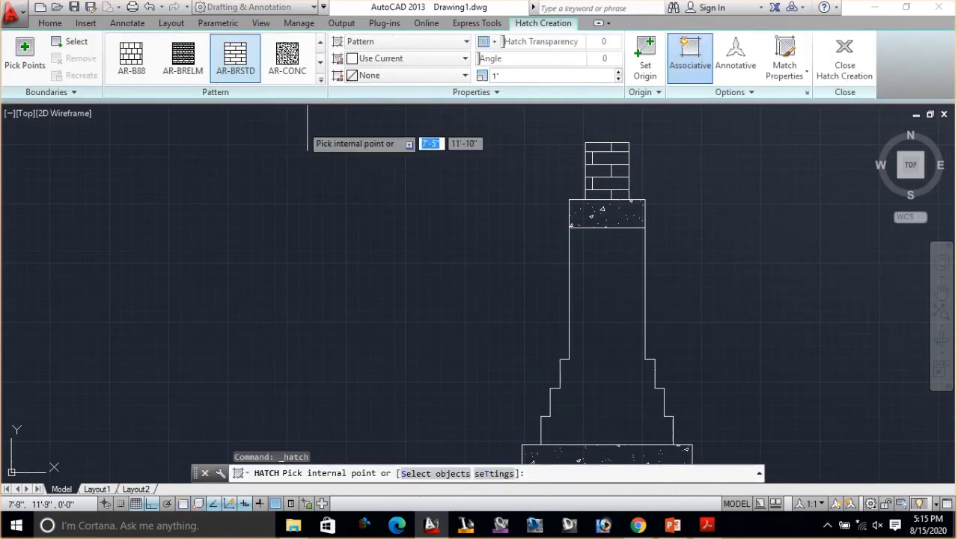
pyautogui.click(321, 79)
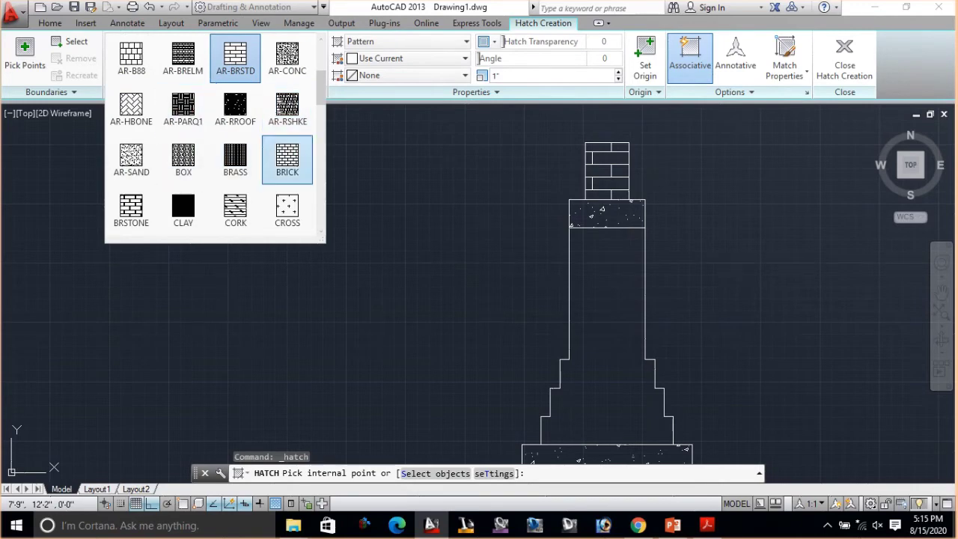
pyautogui.scroll(-2, 287, 157)
pyautogui.scroll(-10, 287, 160)
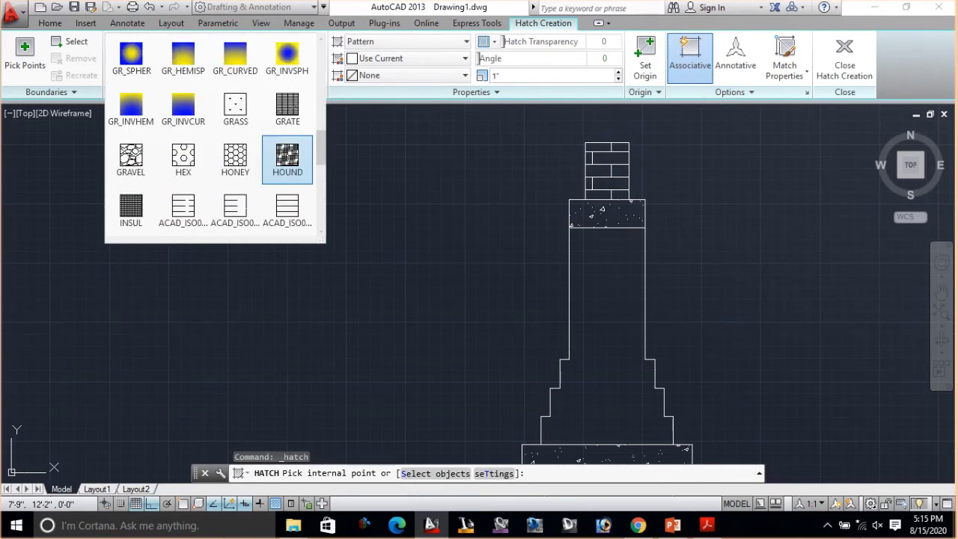
pyautogui.scroll(-2, 287, 159)
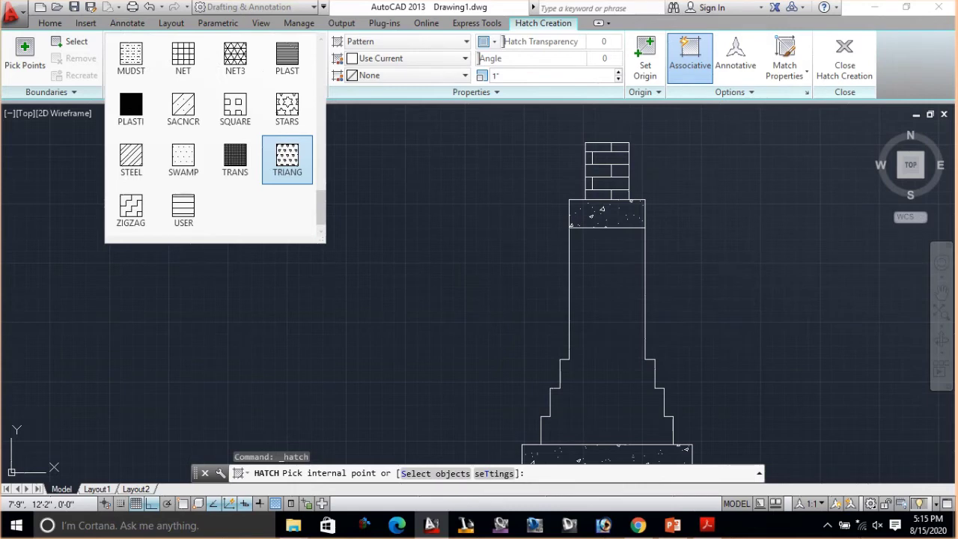
pyautogui.scroll(3, 287, 160)
pyautogui.scroll(5, 240, 183)
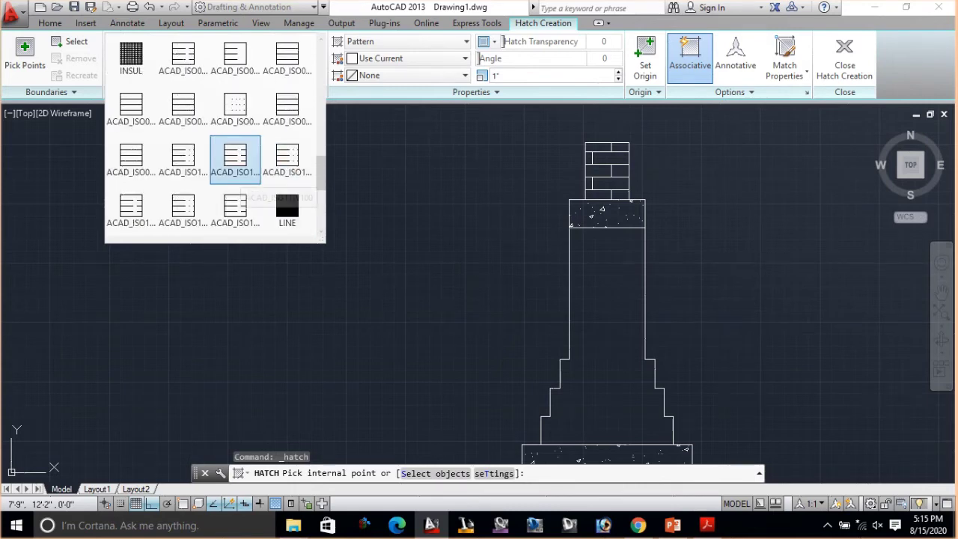
pyautogui.scroll(4, 239, 183)
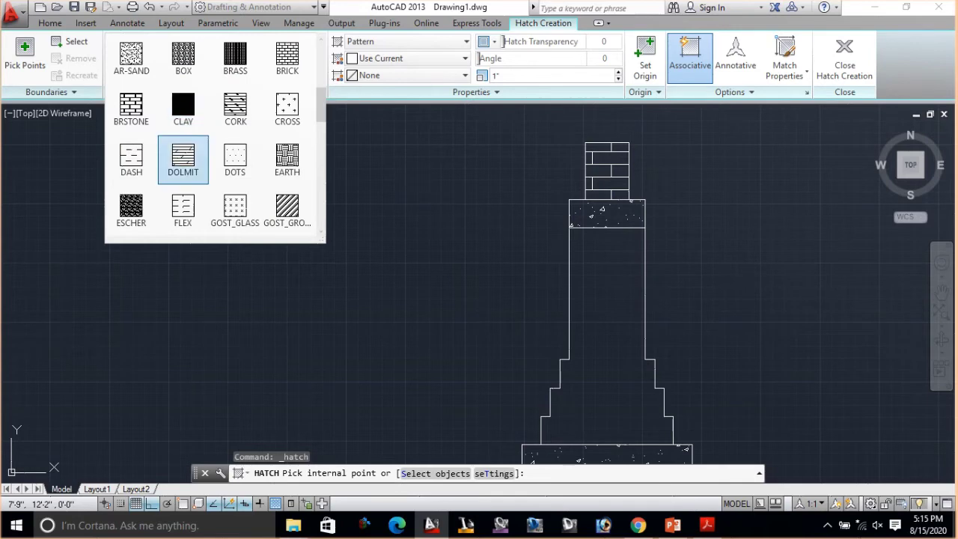
pyautogui.scroll(3, 225, 165)
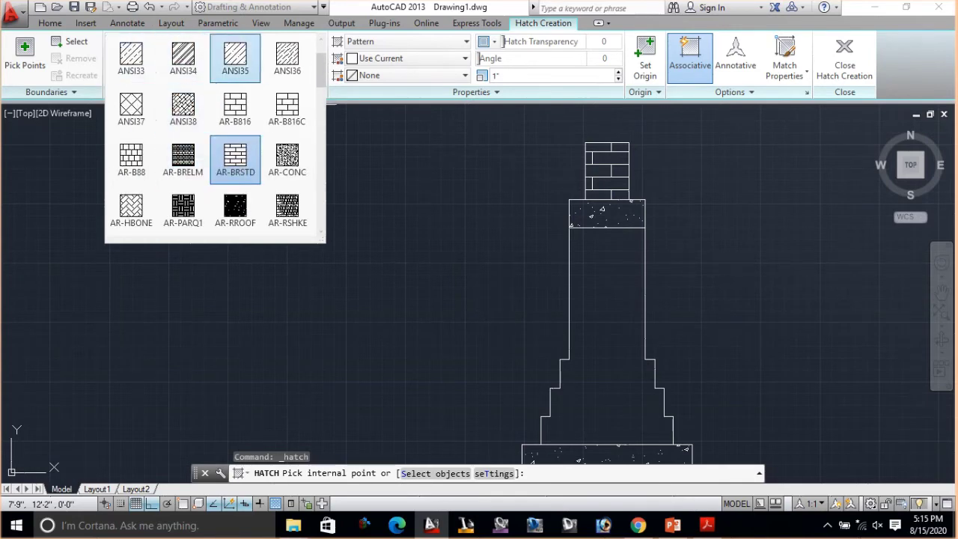
pyautogui.click(235, 57)
pyautogui.click(606, 310)
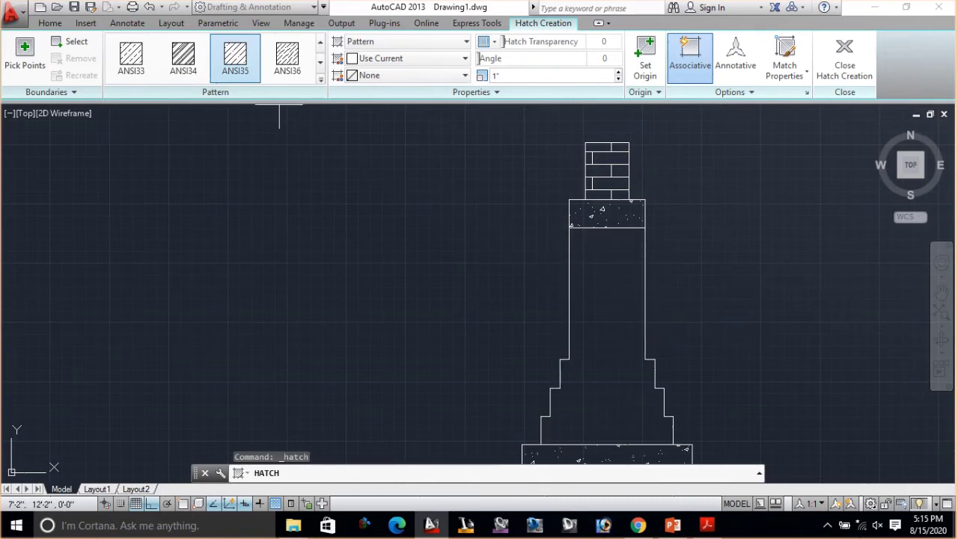
# - Try ANSI33, ANSI34 and ANSI36, then settle on ANSI38 from the pattern gallery
pyautogui.click(130, 58)
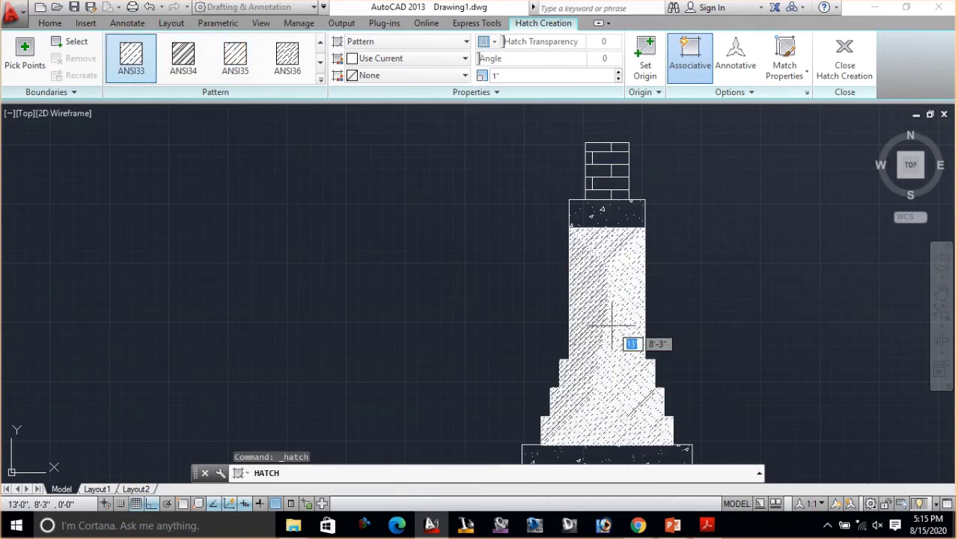
pyautogui.click(184, 57)
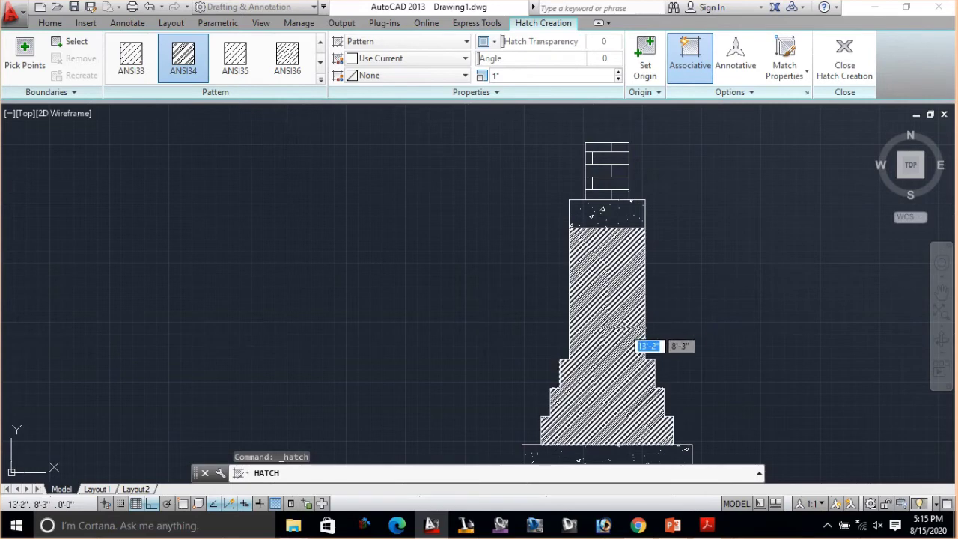
pyautogui.click(287, 58)
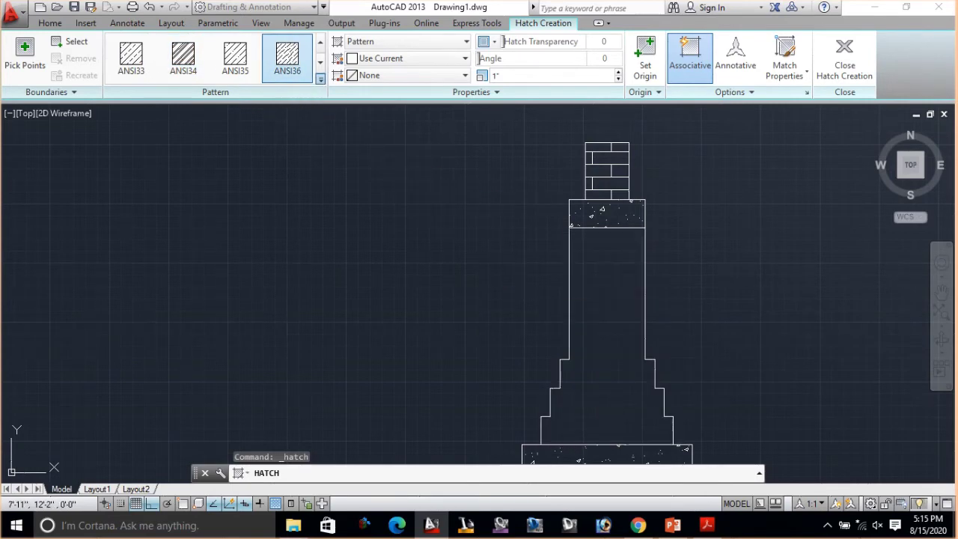
pyautogui.click(321, 77)
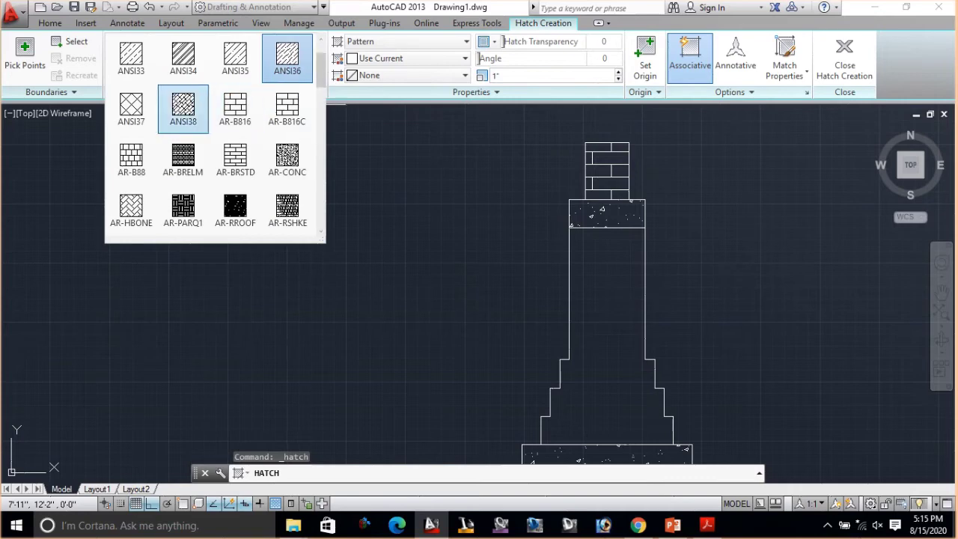
pyautogui.click(183, 108)
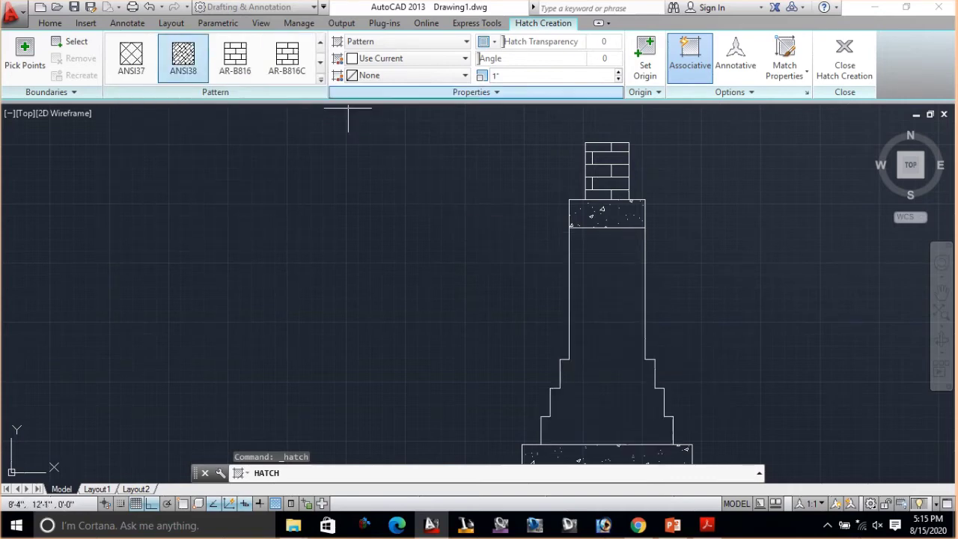
pyautogui.click(407, 42)
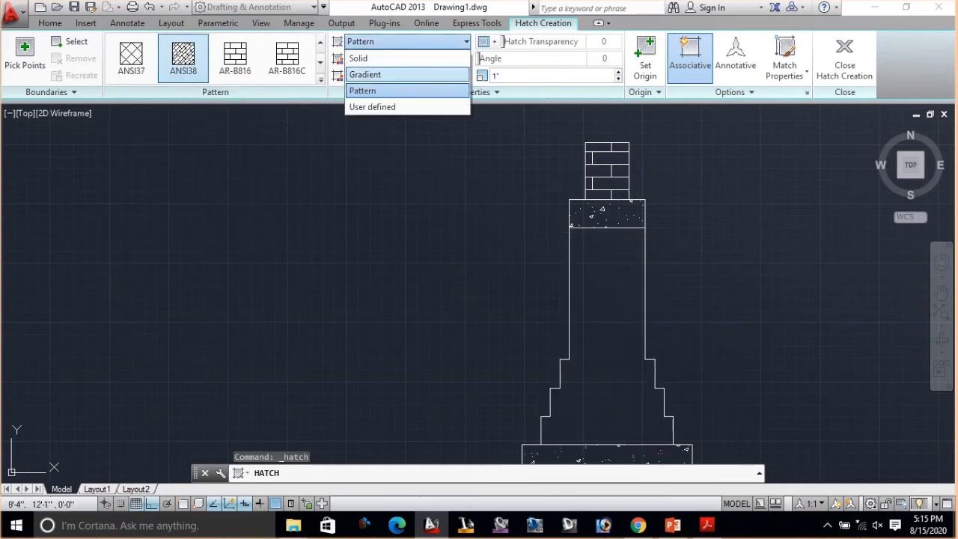
# - Set the hatch type to Gradient, try SACNCR, then choose the STEEL pattern
pyautogui.click(365, 74)
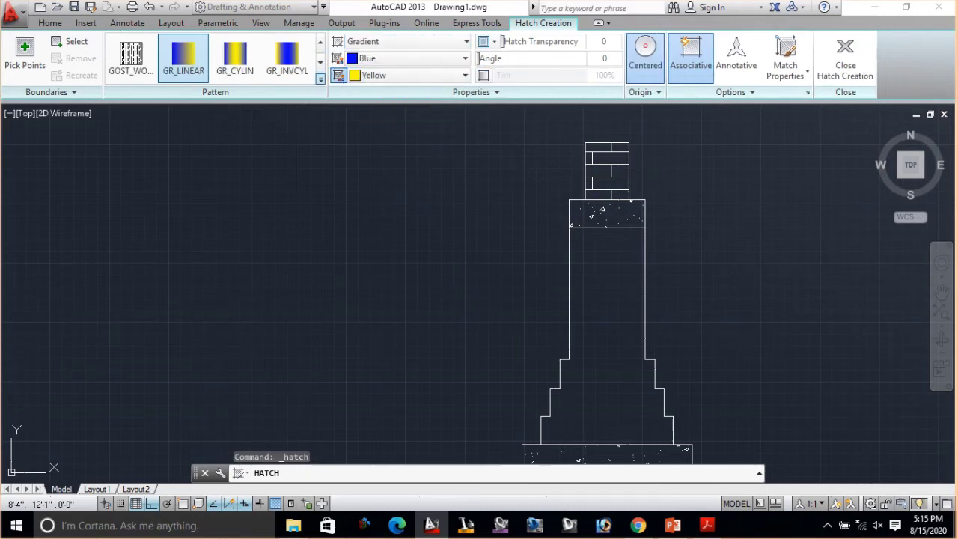
pyautogui.click(320, 78)
pyautogui.scroll(-1, 234, 157)
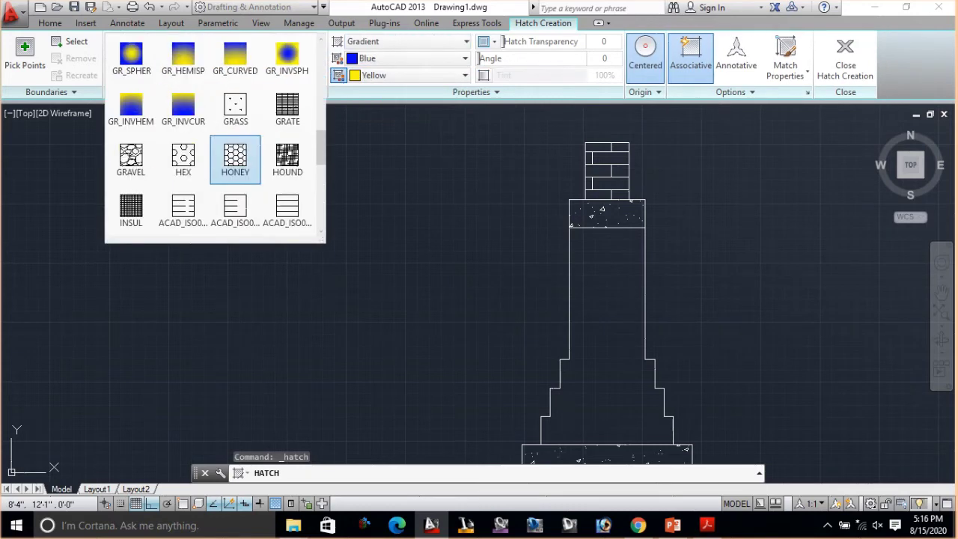
pyautogui.scroll(-1, 235, 159)
pyautogui.scroll(-1, 235, 159)
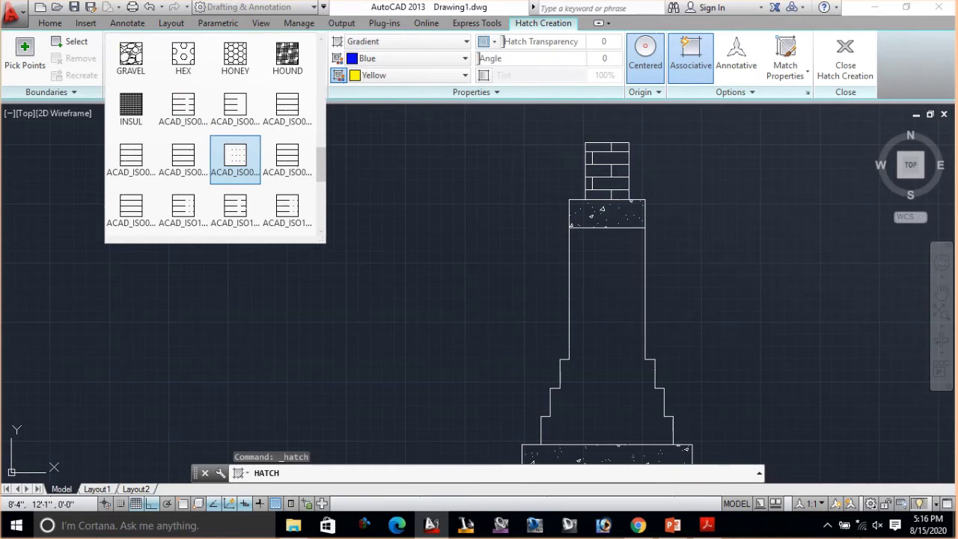
pyautogui.scroll(-2, 234, 205)
pyautogui.scroll(-2, 235, 209)
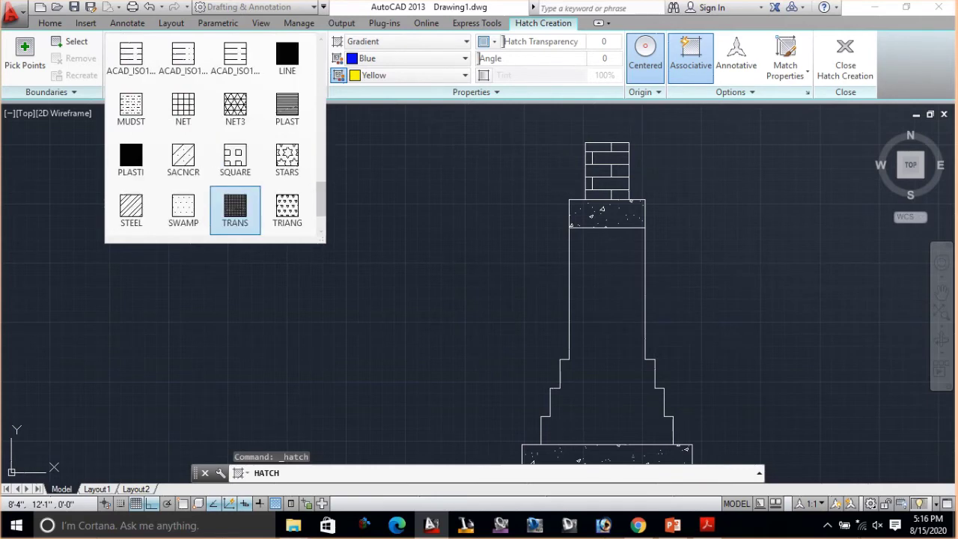
pyautogui.click(182, 159)
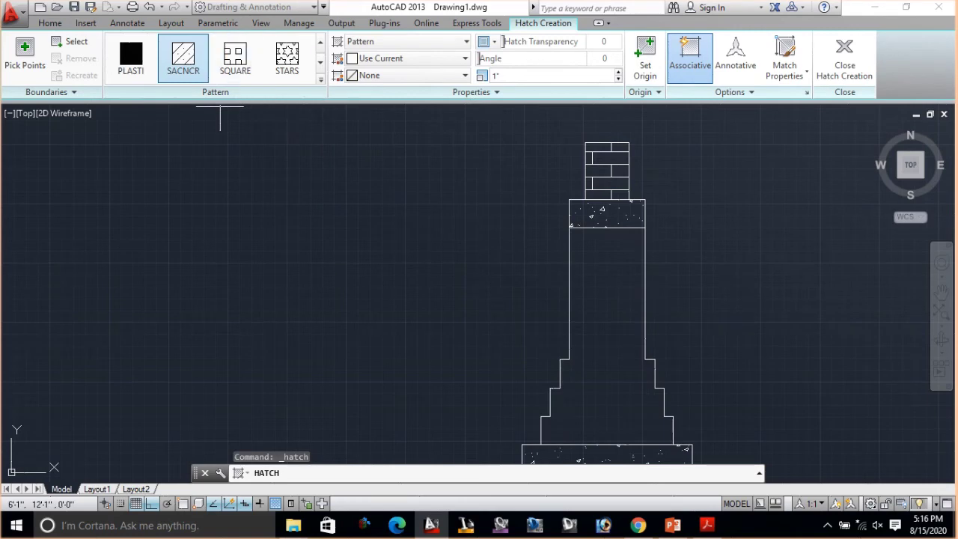
pyautogui.click(319, 78)
pyautogui.scroll(-1, 287, 112)
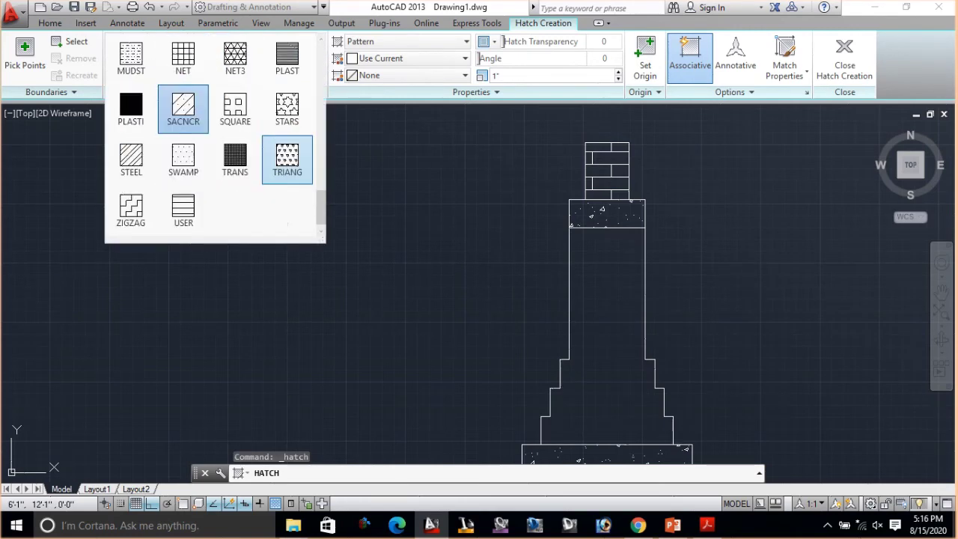
pyautogui.click(131, 157)
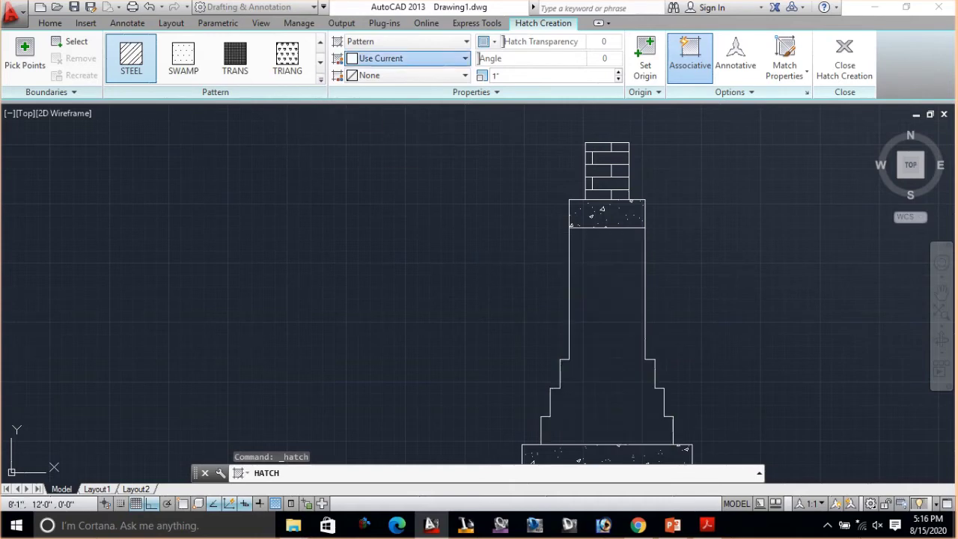
# - Leave the hatch colour and background colour unchanged after checking both lists
pyautogui.click(404, 59)
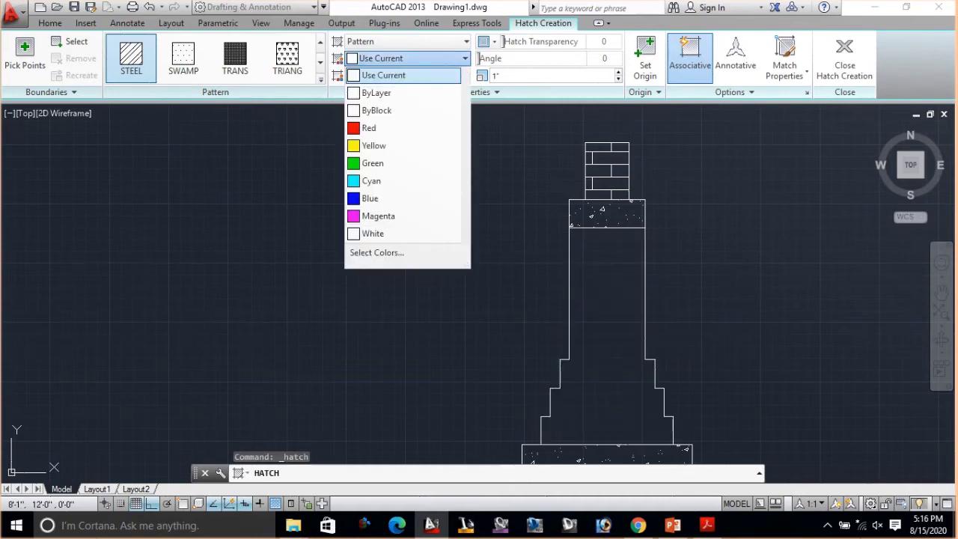
pyautogui.press('Escape')
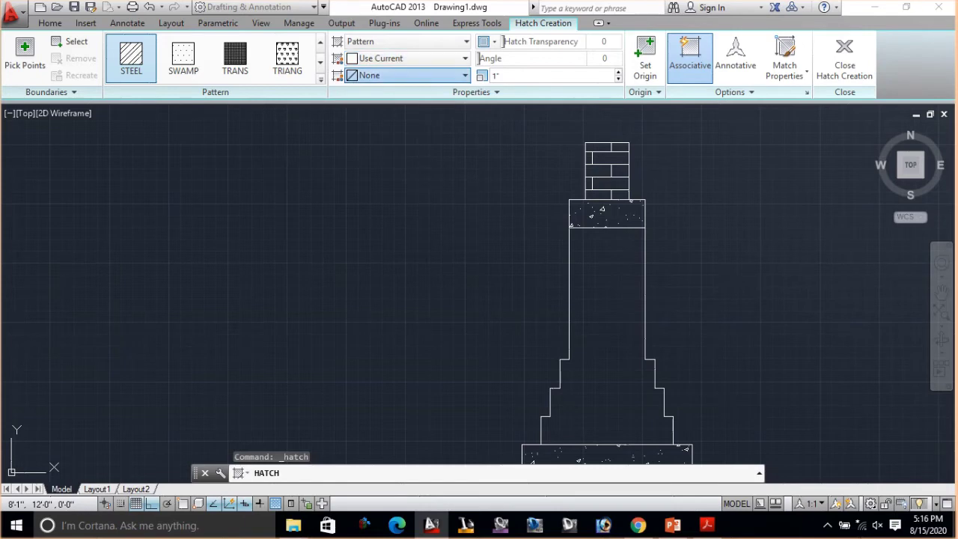
pyautogui.click(407, 75)
pyautogui.press('Escape')
pyautogui.click(320, 78)
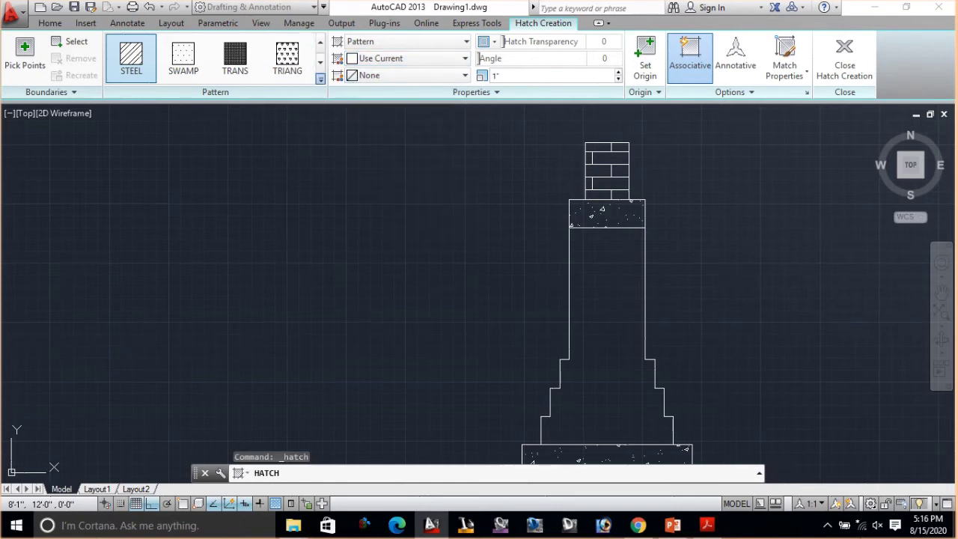
pyautogui.scroll(2, 287, 112)
# - Pick the ANSI32 diagonal-line pattern from the gallery
pyautogui.scroll(8, 287, 112)
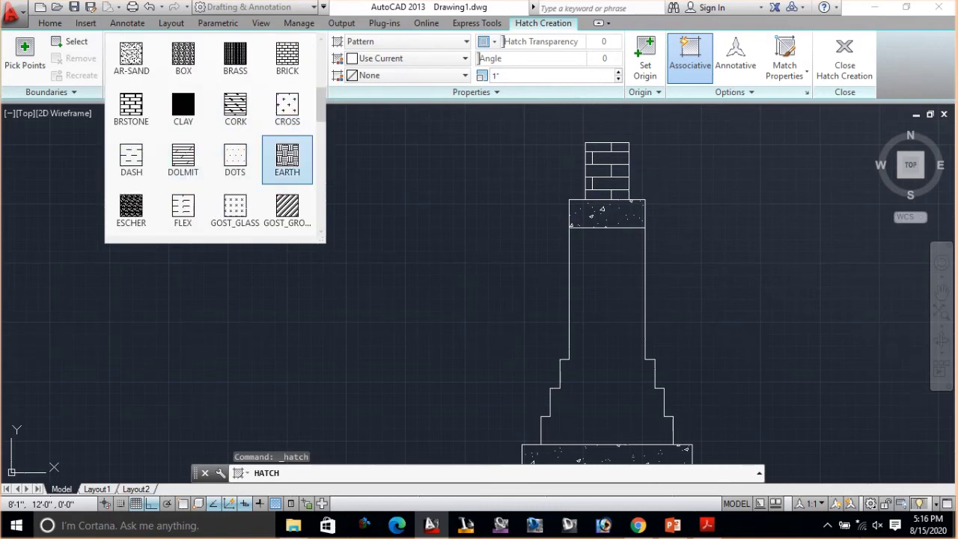
pyautogui.scroll(1, 288, 161)
pyautogui.scroll(4, 287, 161)
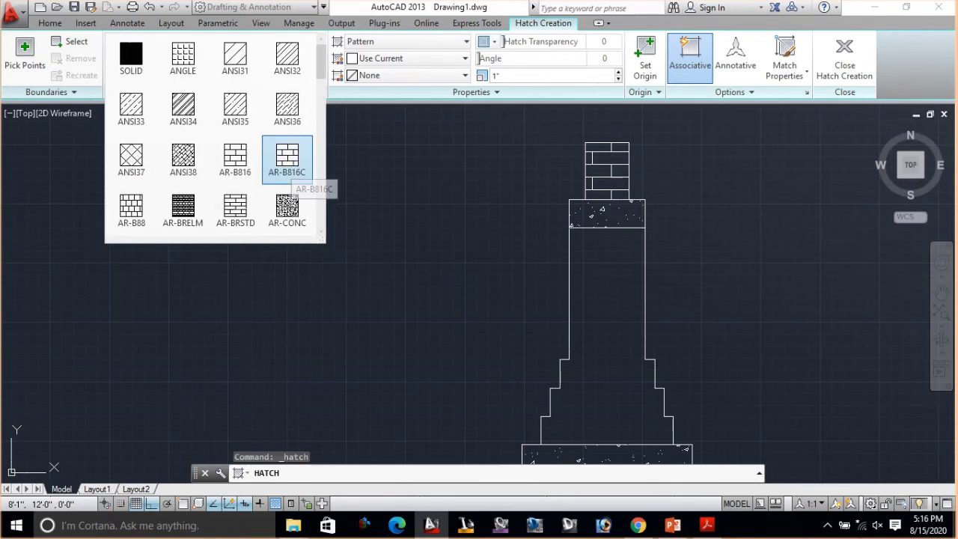
pyautogui.click(287, 60)
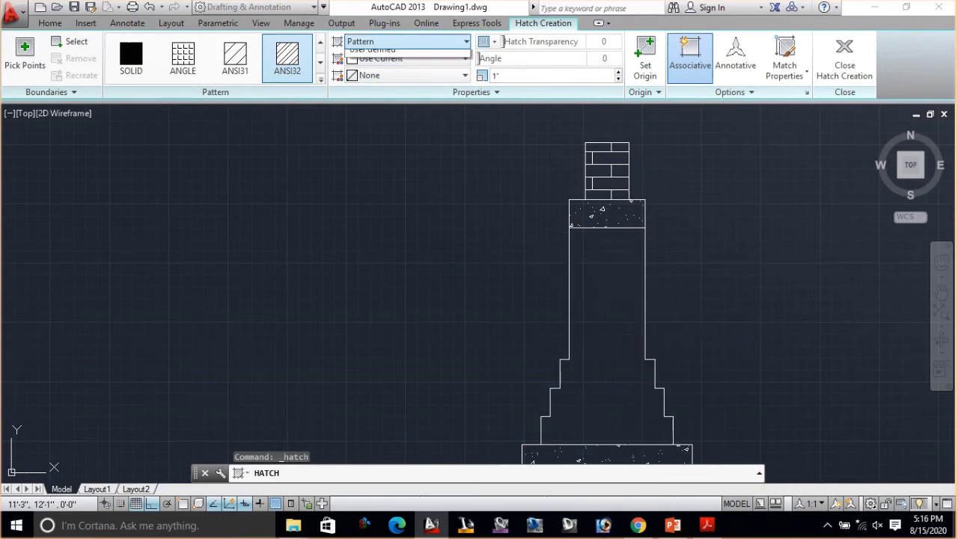
# - Change the hatch type to User defined, making USER the current pattern
pyautogui.click(404, 41)
pyautogui.click(372, 107)
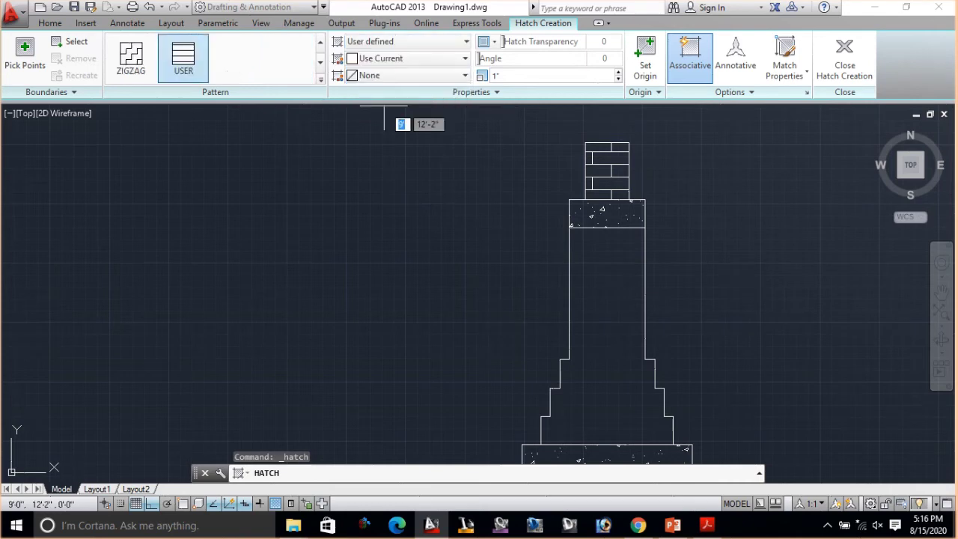
pyautogui.click(321, 78)
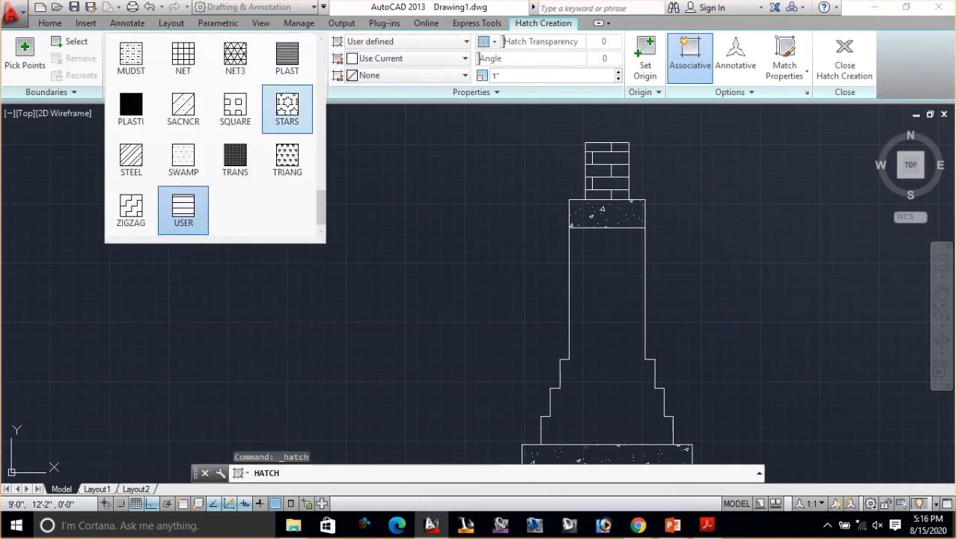
pyautogui.scroll(5, 232, 164)
pyautogui.scroll(6, 247, 172)
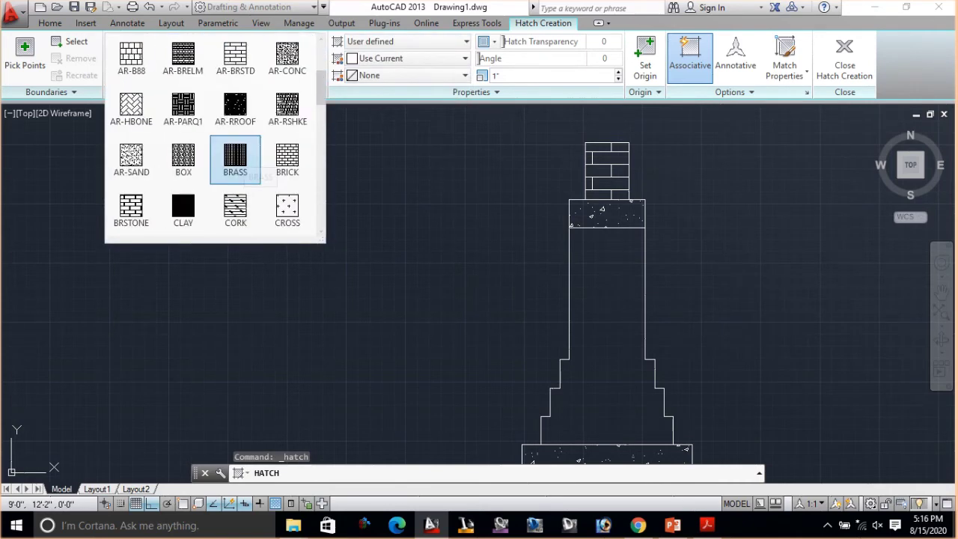
pyautogui.scroll(3, 240, 166)
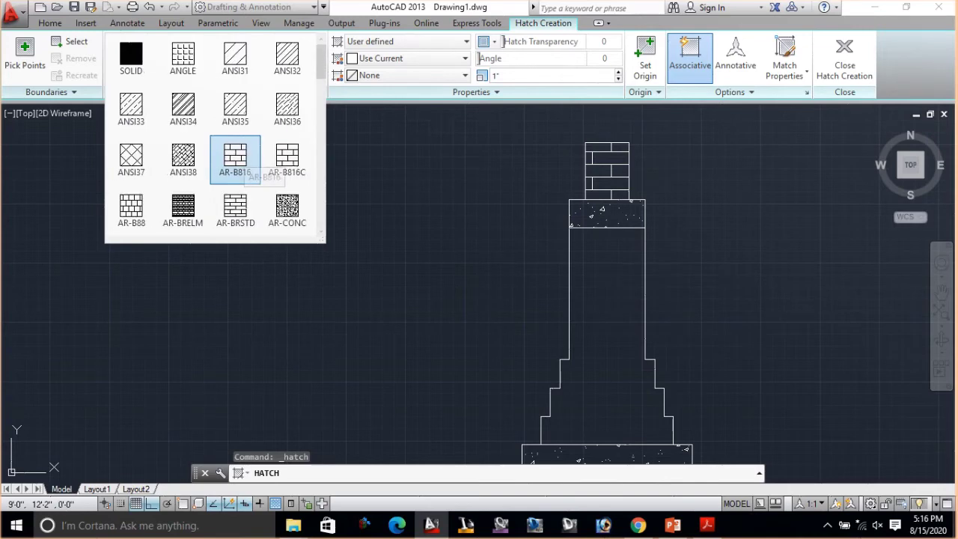
pyautogui.moveTo(478, 2)
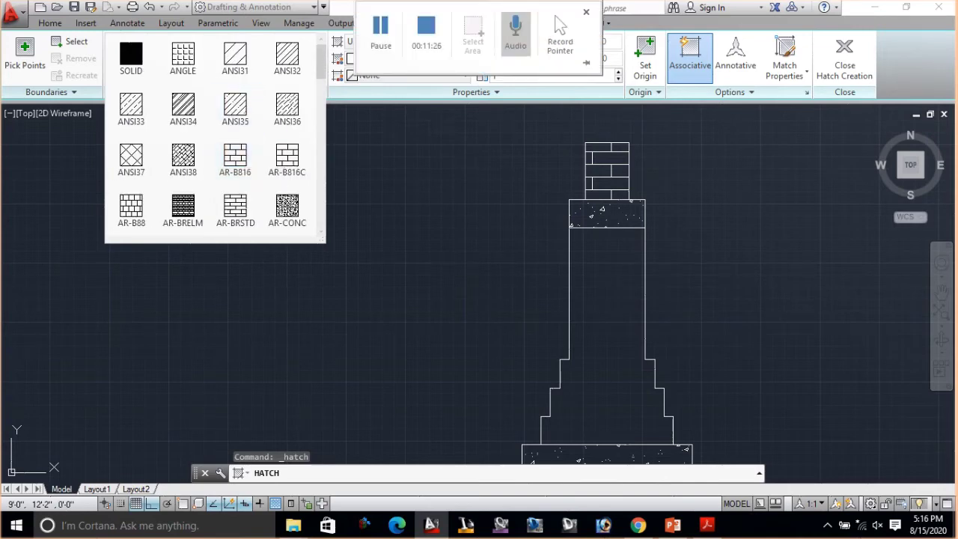
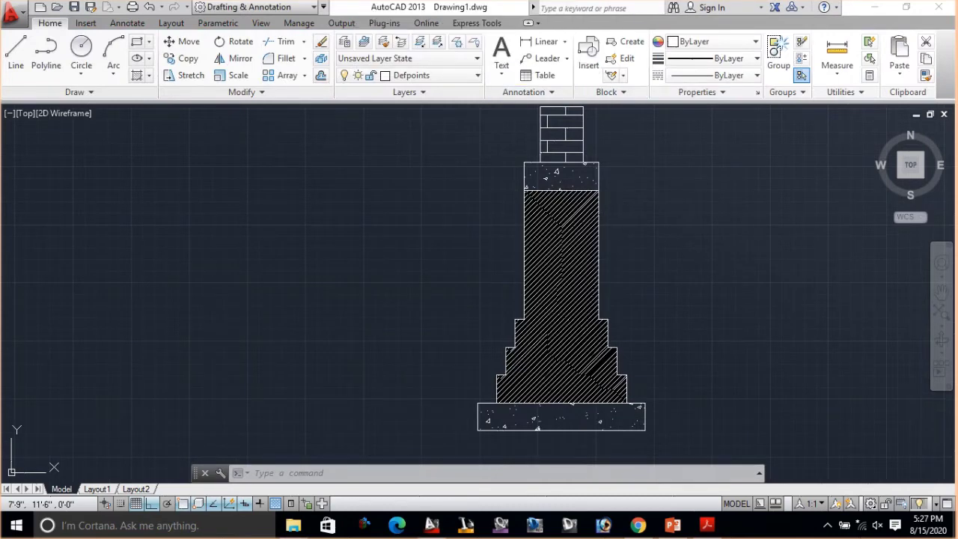
# - Zoom and pan so the whole hatched foundation column fits in view
pyautogui.scroll(2, 557, 237)
pyautogui.scroll(-4, 557, 236)
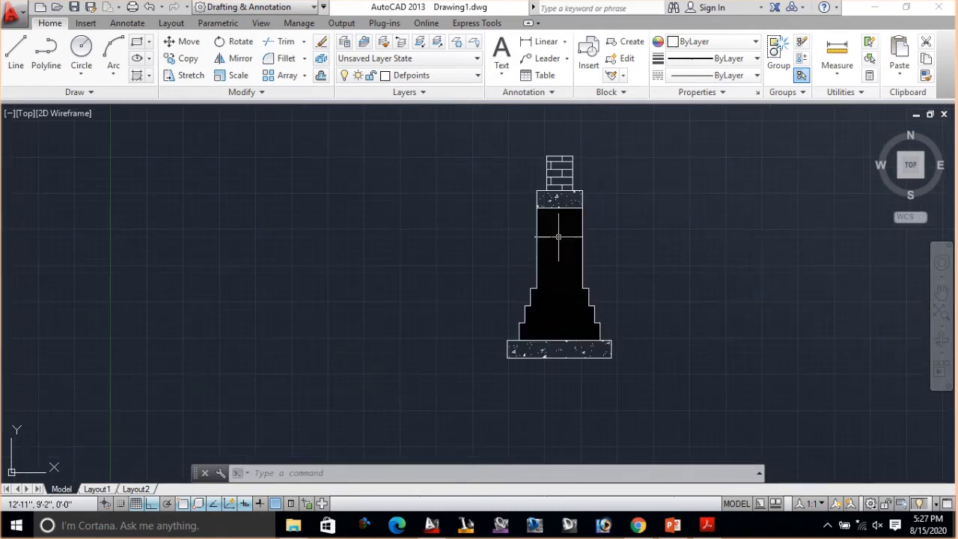
pyautogui.scroll(2, 557, 237)
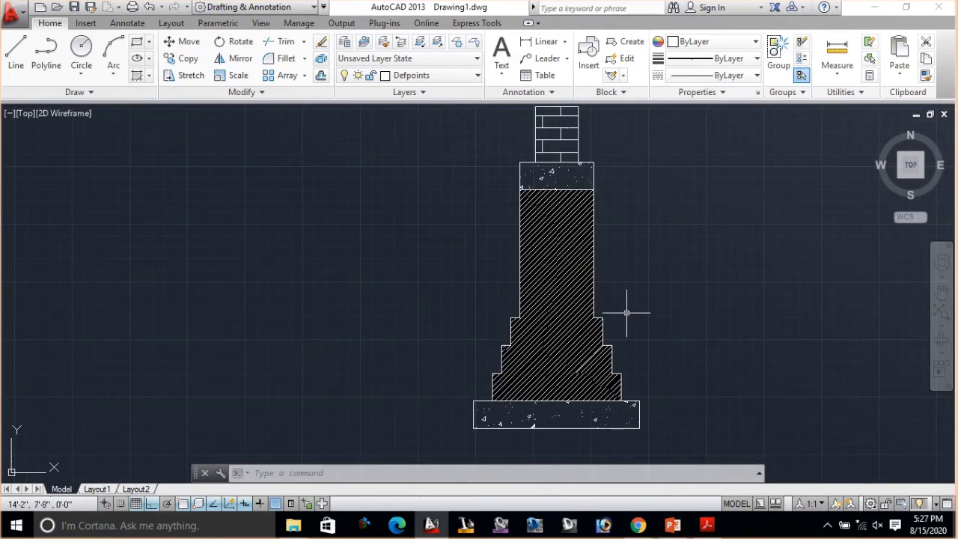
pyautogui.scroll(2, 721, 265)
pyautogui.scroll(-2, 646, 261)
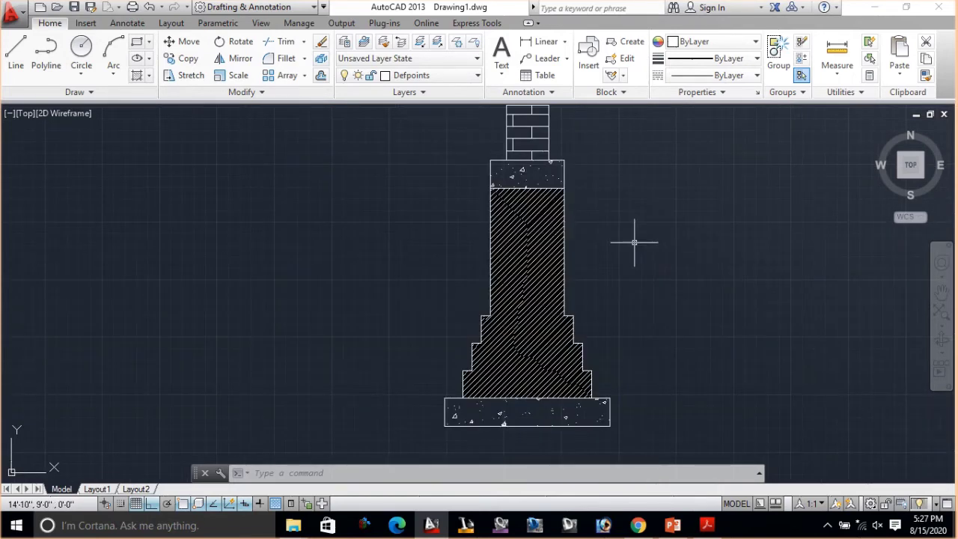
pyautogui.moveTo(634, 242)
pyautogui.mouseDown(button='middle')
pyautogui.moveTo(634, 307)
pyautogui.moveTo(624, 284)
pyautogui.mouseUp(button='middle')
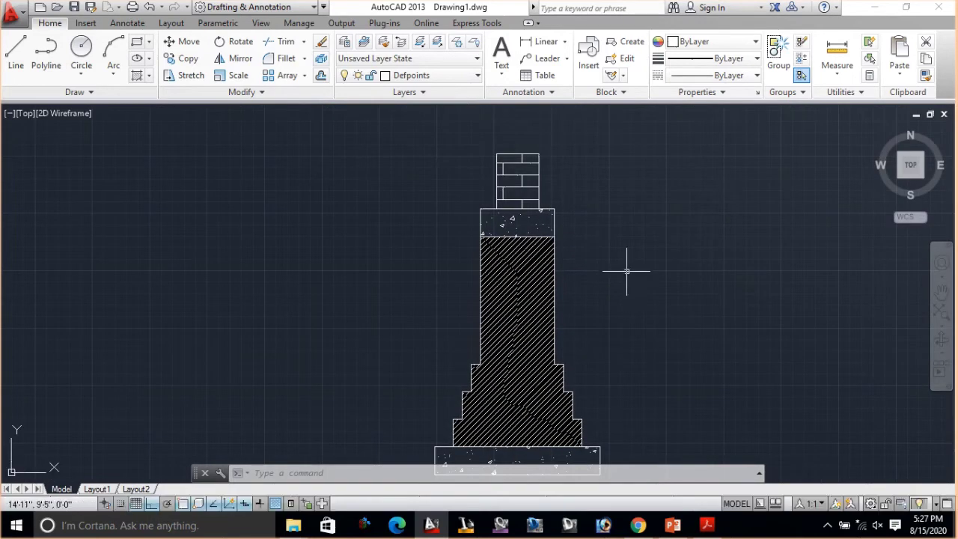
# - Add a 9" linear dimension across the brick wall's top corners, placed above the wall
pyautogui.click(127, 23)
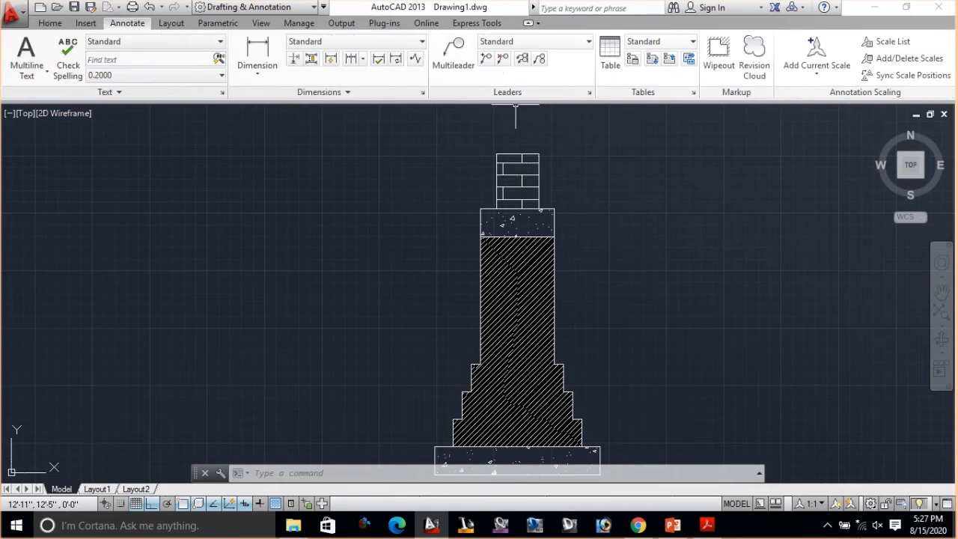
pyautogui.click(257, 53)
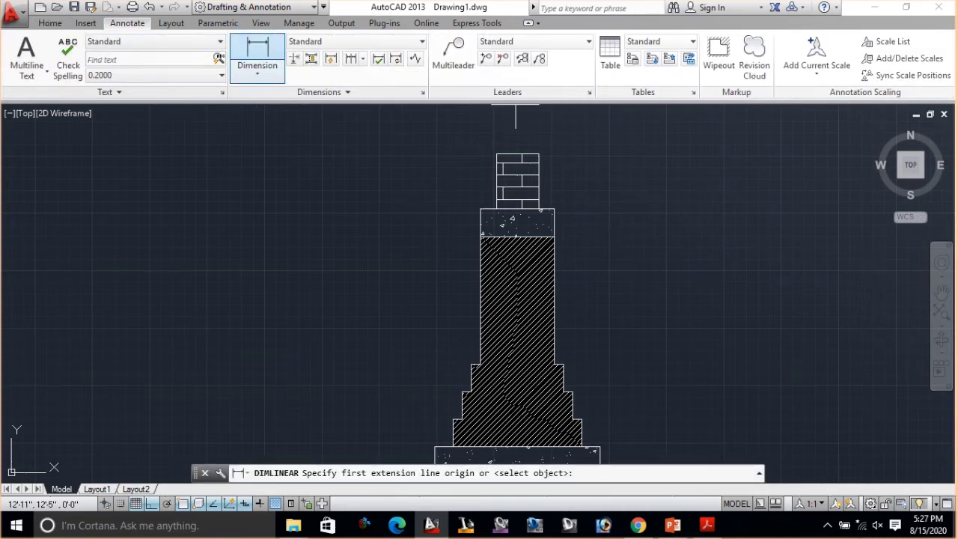
pyautogui.click(497, 154)
pyautogui.click(539, 155)
pyautogui.click(540, 136)
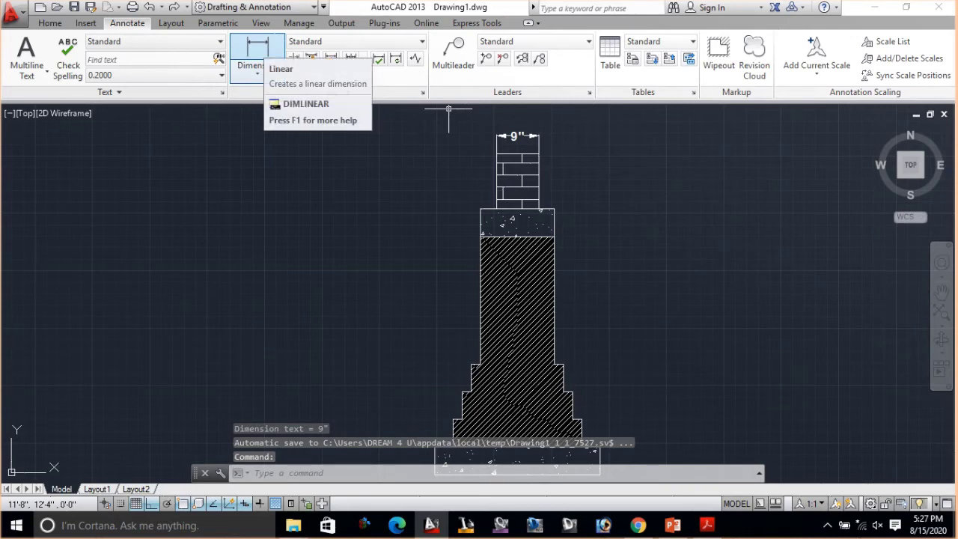
pyautogui.click(50, 22)
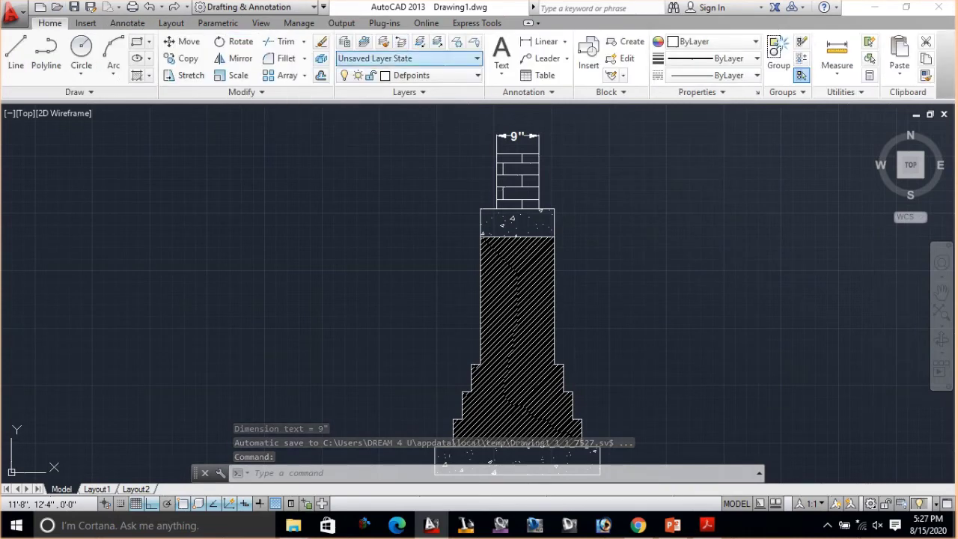
# - Make DIM the current layer and set its colour to red
pyautogui.click(410, 75)
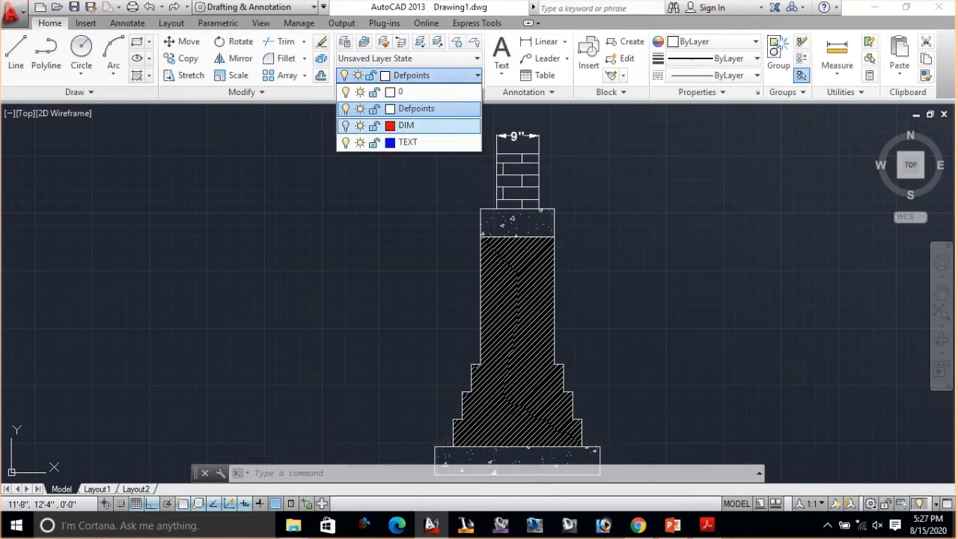
pyautogui.click(345, 108)
pyautogui.press('Escape')
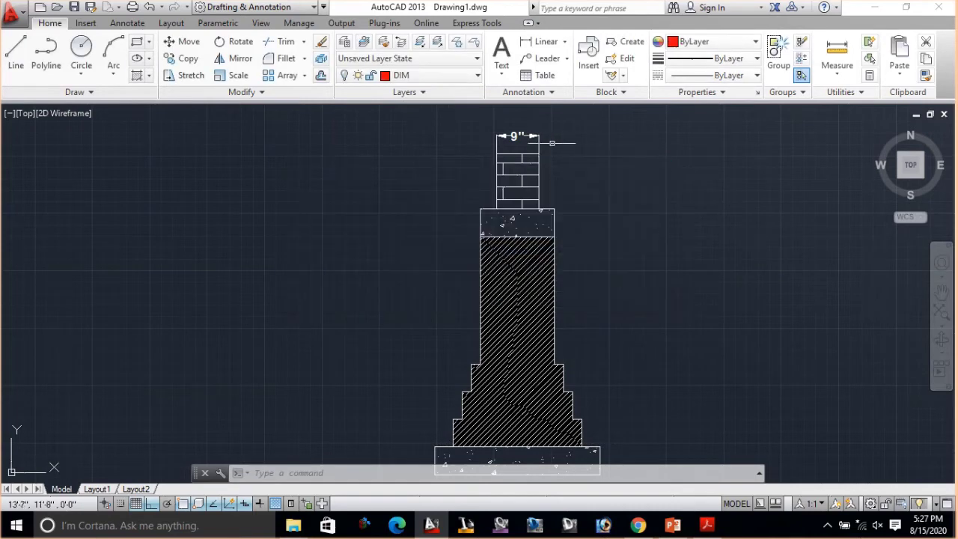
pyautogui.click(409, 74)
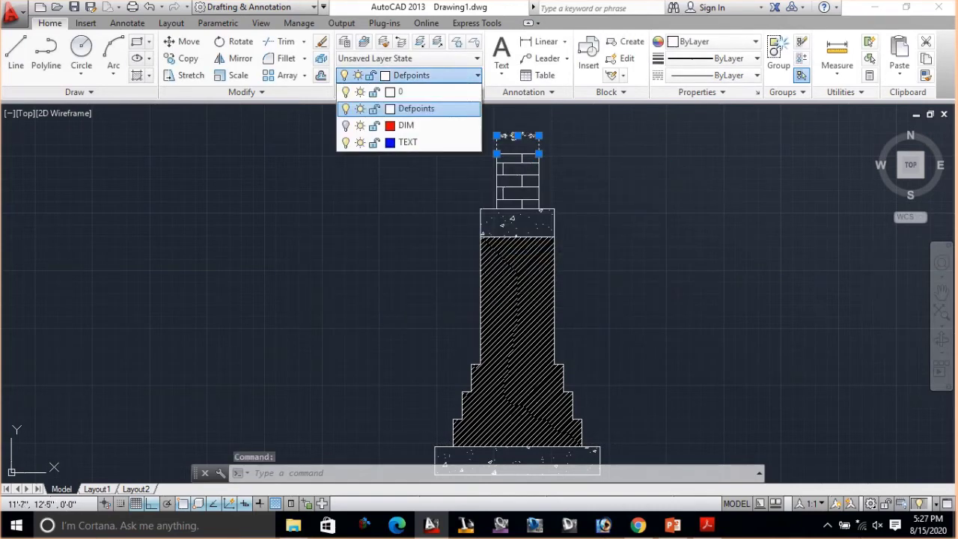
pyautogui.click(383, 121)
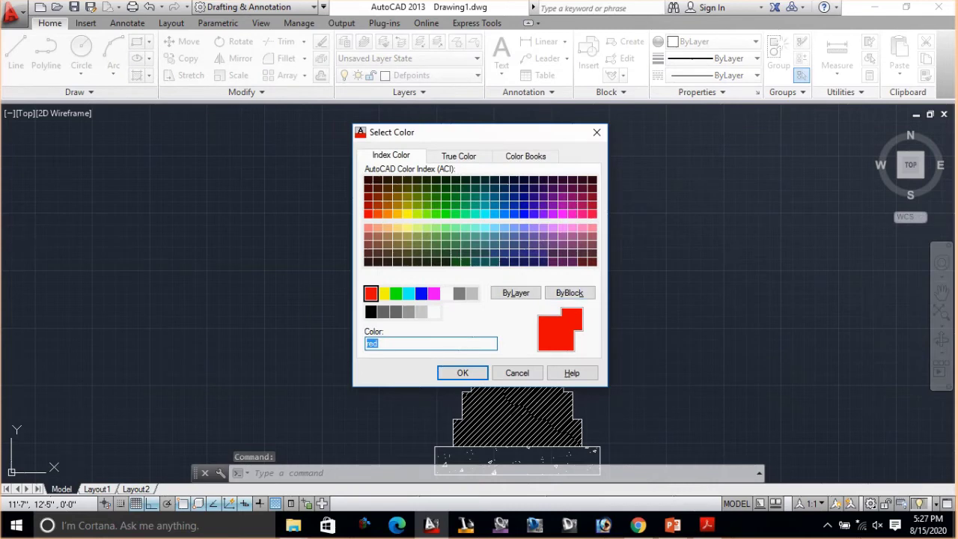
pyautogui.click(462, 373)
# - Select the two existing dimensions and delete them
pyautogui.click(678, 271)
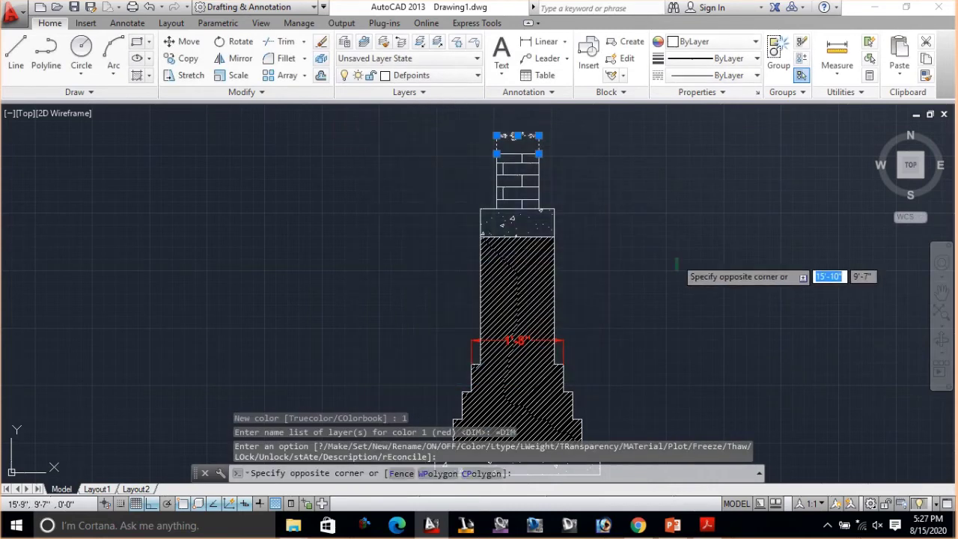
pyautogui.press('Escape')
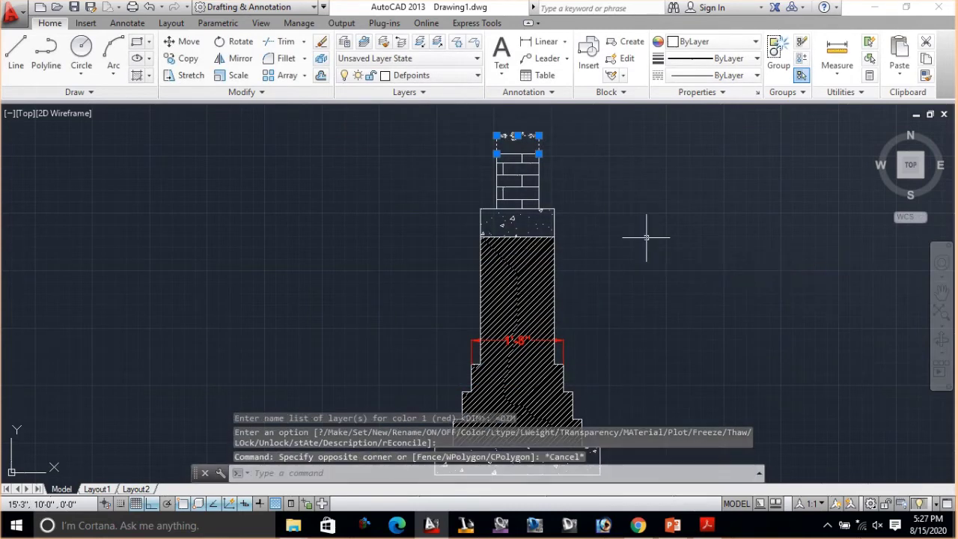
pyautogui.click(564, 344)
pyautogui.press('Delete')
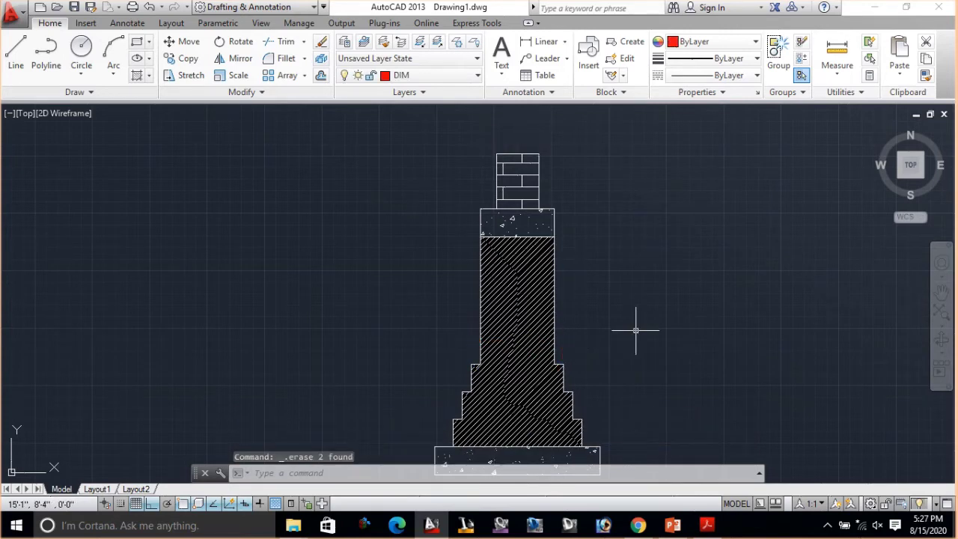
# - Dimension the brick wall with a 9" width above it and a 1' height at right
pyautogui.click(127, 23)
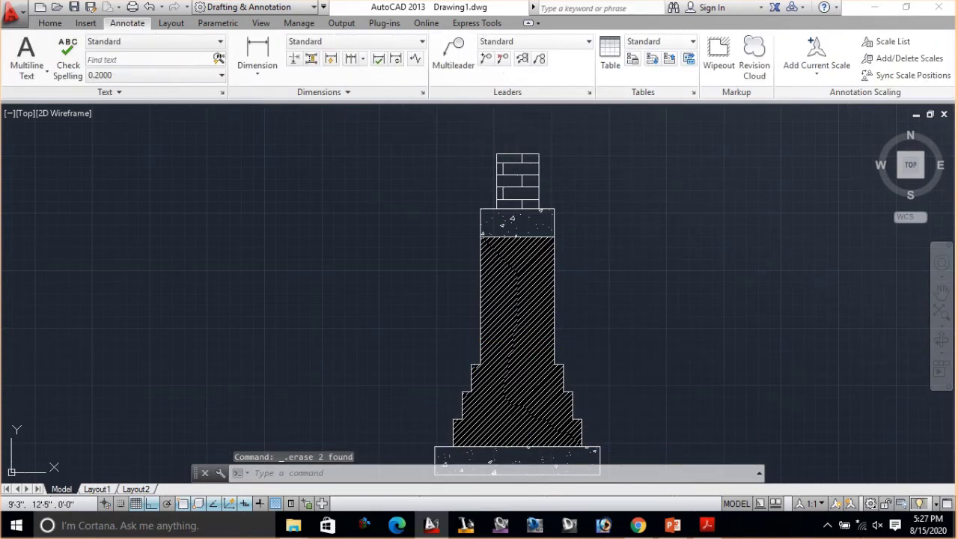
pyautogui.click(257, 51)
pyautogui.scroll(2, 460, 157)
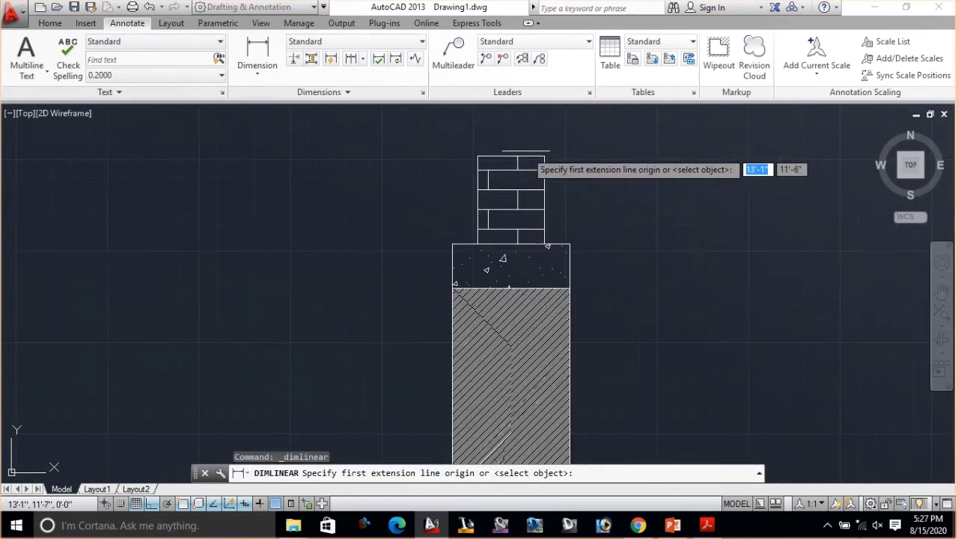
pyautogui.click(477, 156)
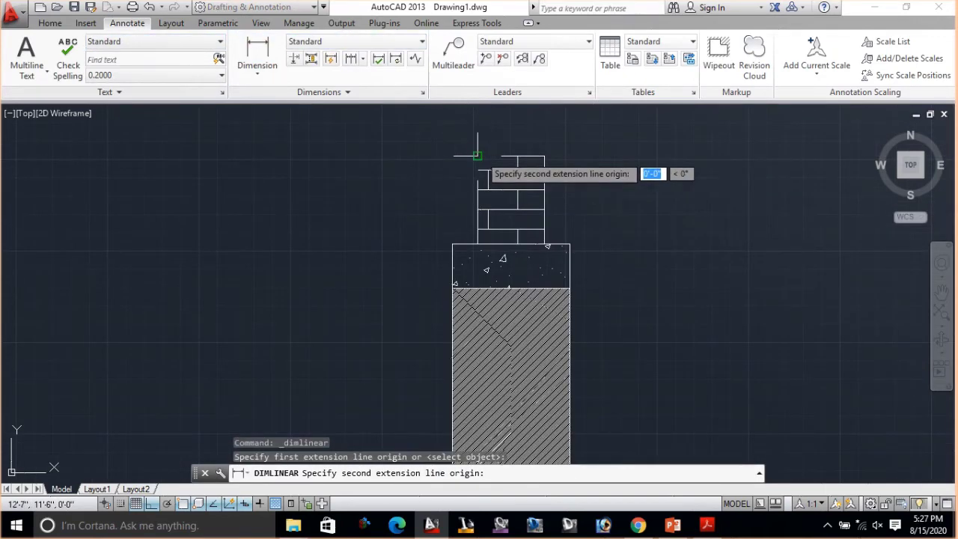
pyautogui.click(544, 156)
pyautogui.click(554, 134)
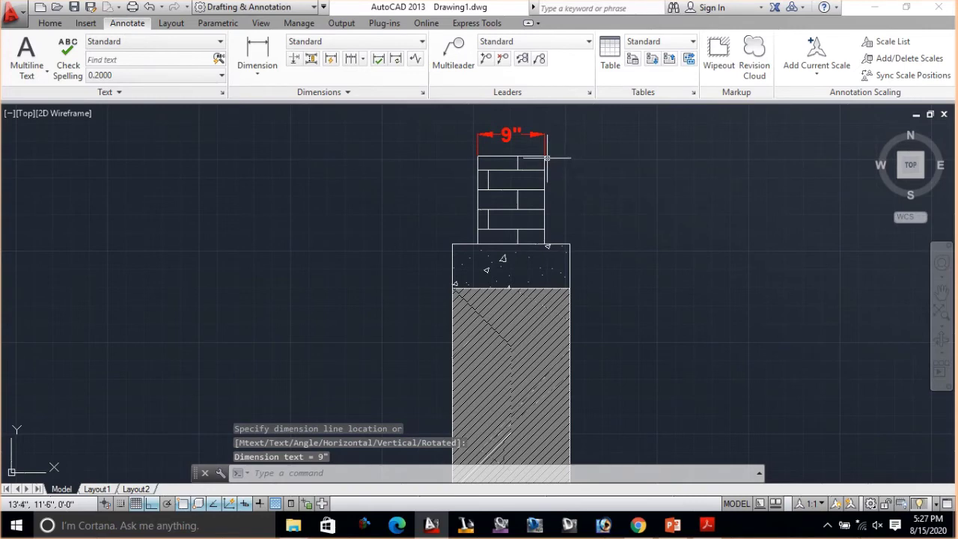
pyautogui.press('Return')
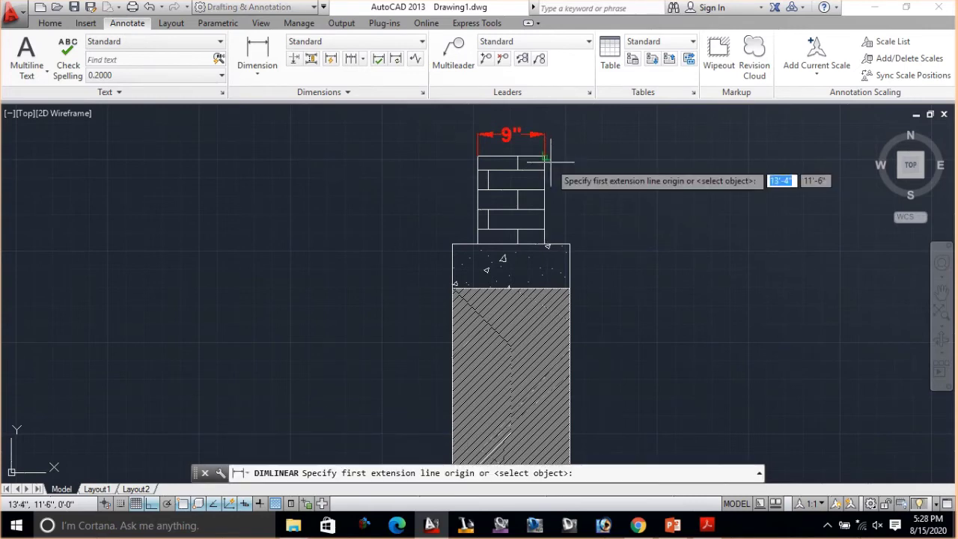
pyautogui.click(544, 156)
pyautogui.click(545, 245)
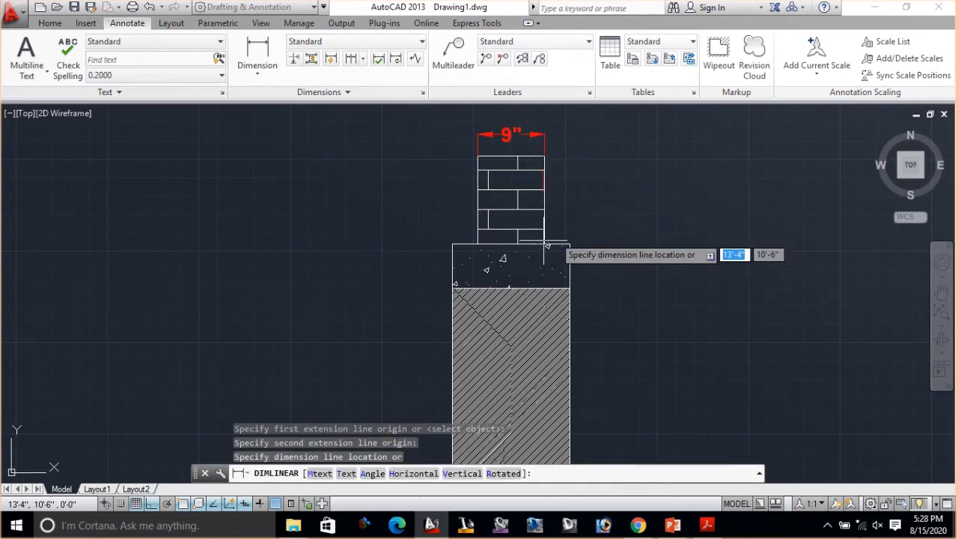
pyautogui.click(601, 202)
# - Add a 6" dimension to the left of the concrete cap block
pyautogui.press('Return')
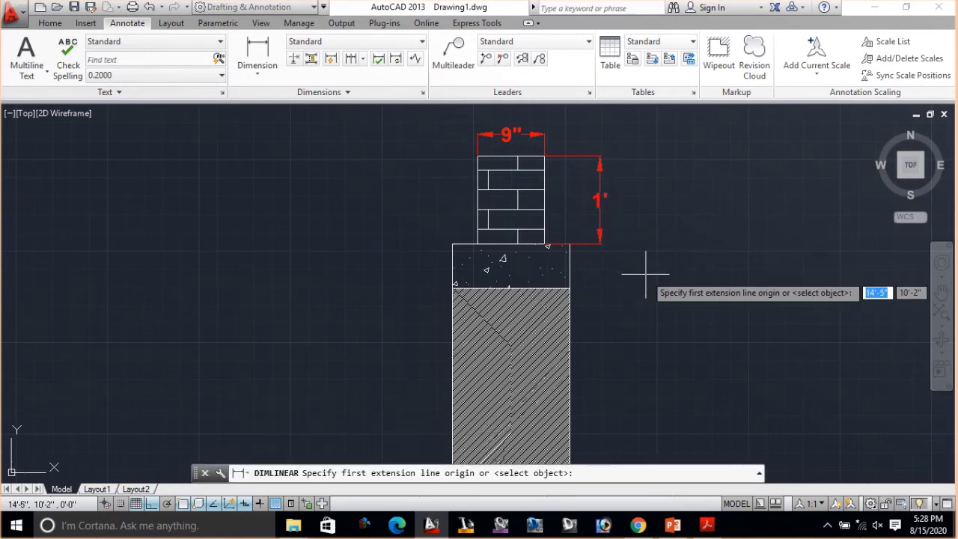
pyautogui.scroll(-4, 630, 274)
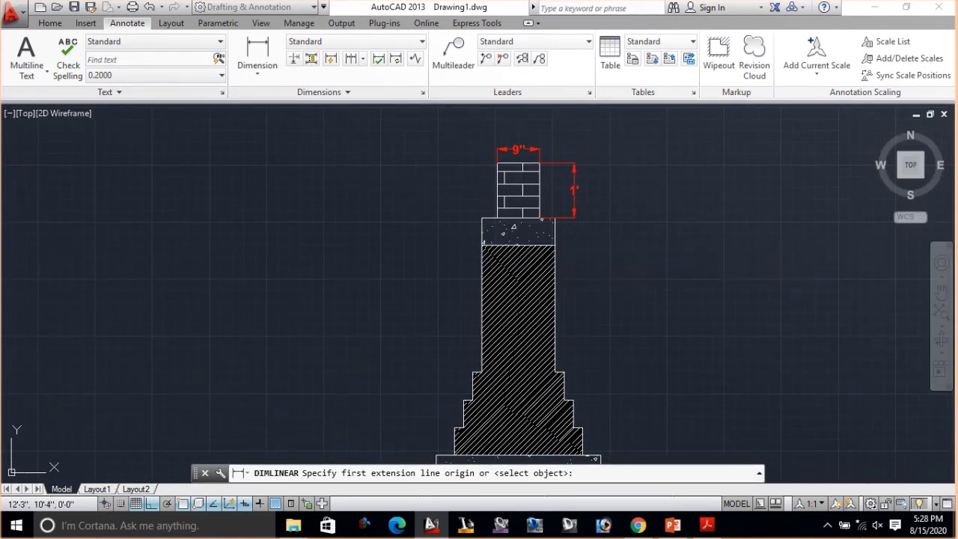
pyautogui.press('Return')
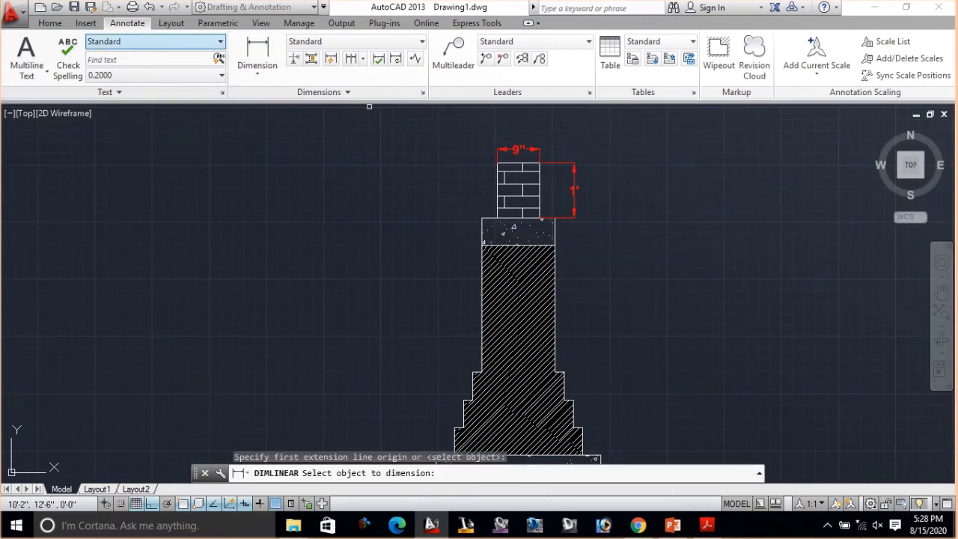
pyautogui.click(257, 52)
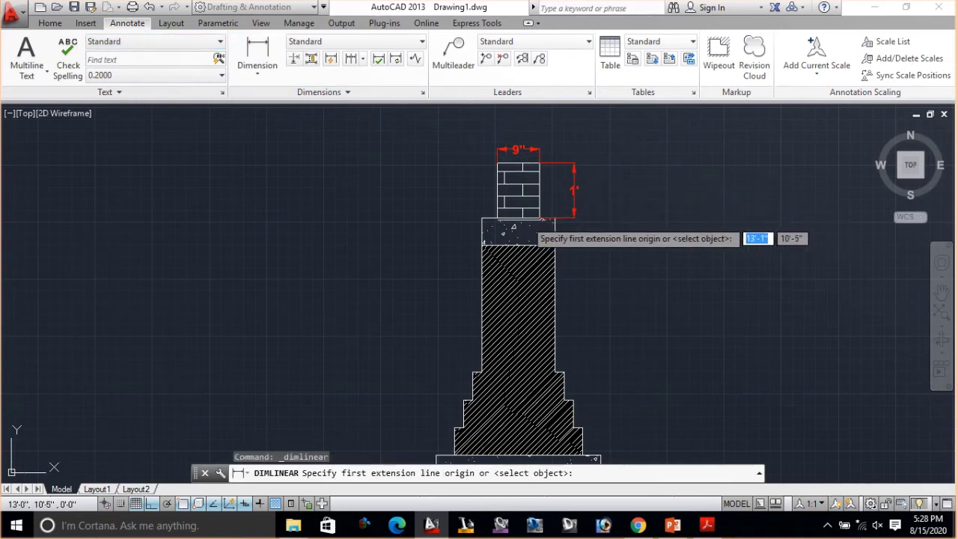
pyautogui.click(481, 244)
pyautogui.click(481, 218)
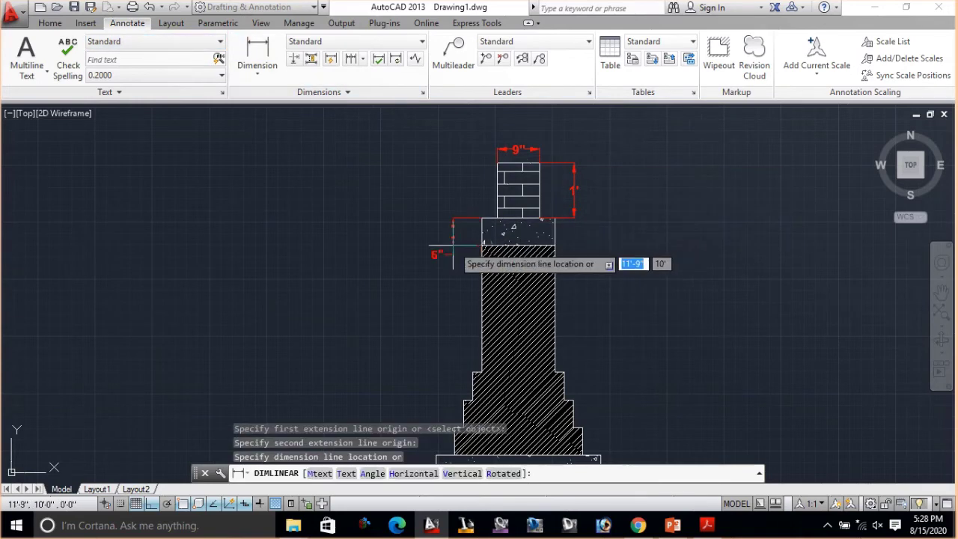
pyautogui.click(437, 253)
# - Add a 2'-4" vertical dimension right of the upper column, down to the first step
pyautogui.moveTo(577, 281); pyautogui.dragTo(534, 221, button='middle')
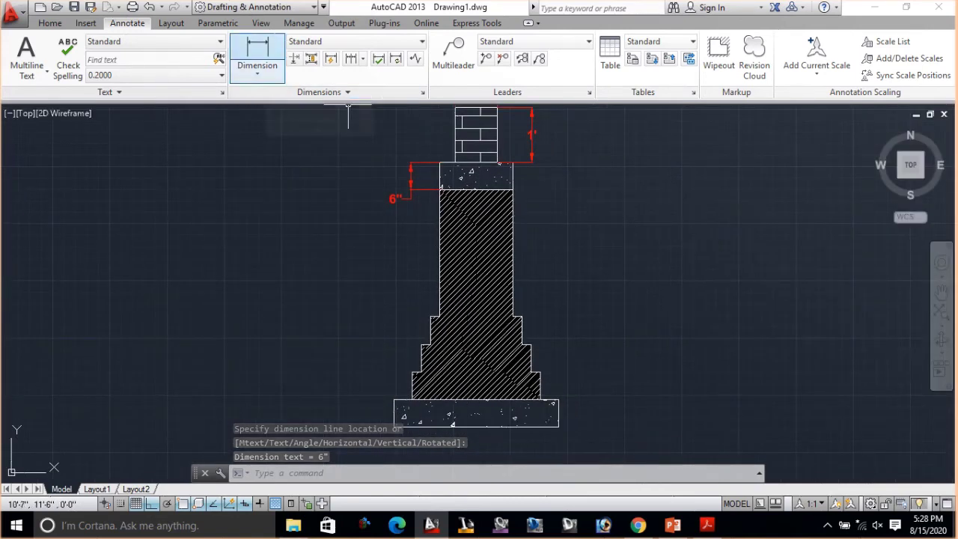
pyautogui.press('Return')
pyautogui.click(512, 192)
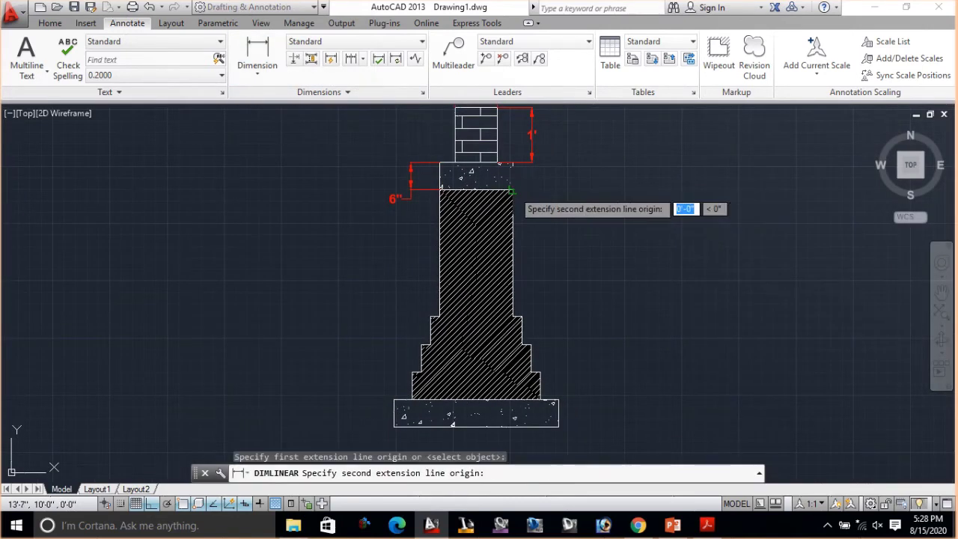
pyautogui.click(512, 316)
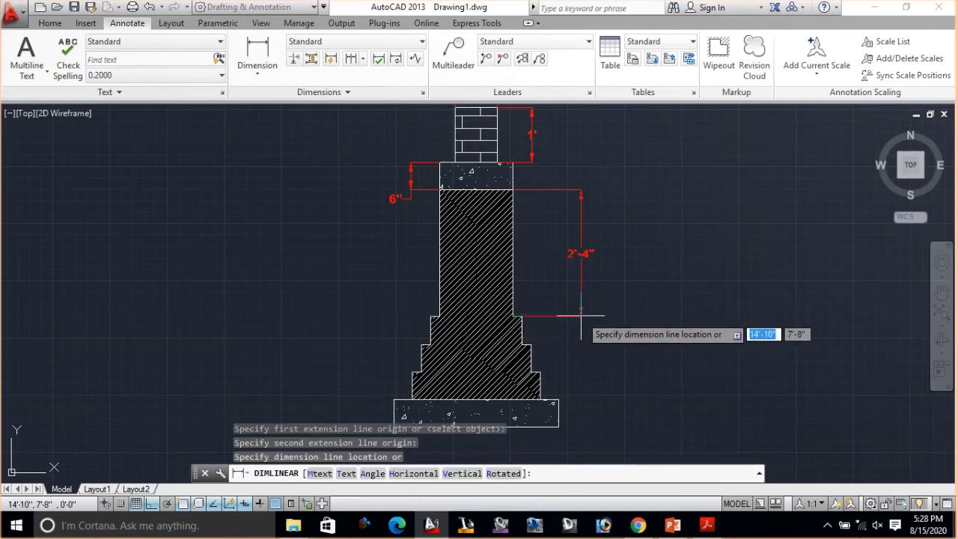
pyautogui.click(580, 321)
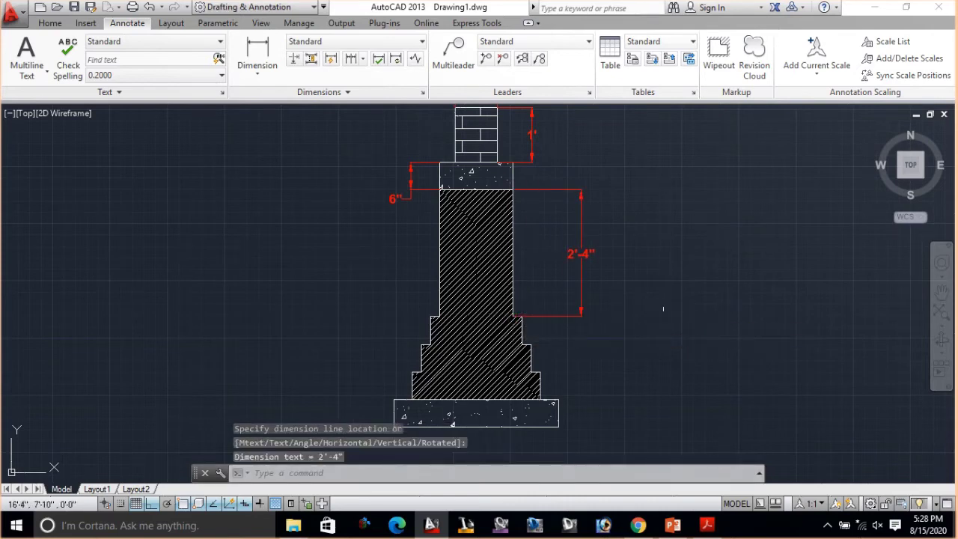
pyautogui.moveTo(652, 327); pyautogui.dragTo(615, 274, button='middle')
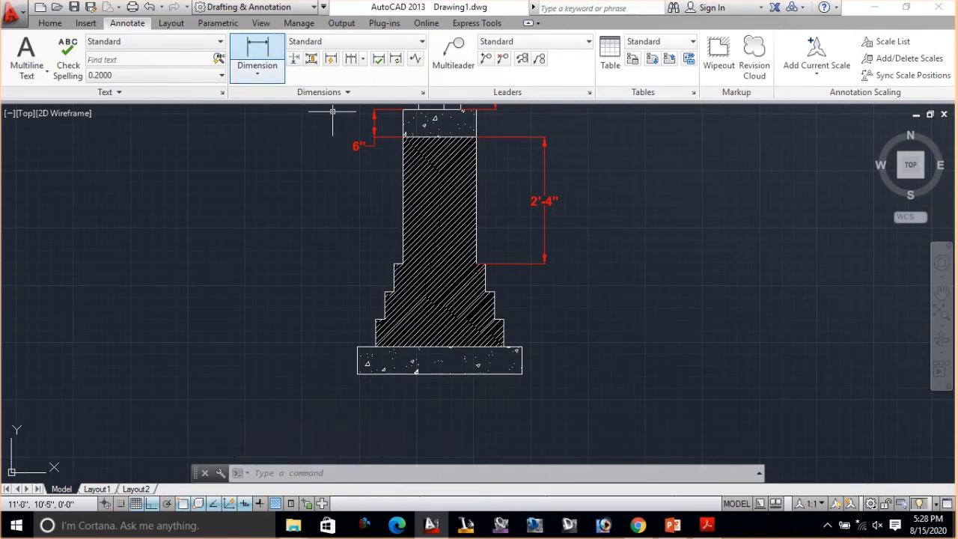
# - Dimension the footing's 3' bottom width and its 6" thickness on the right
pyautogui.click(257, 56)
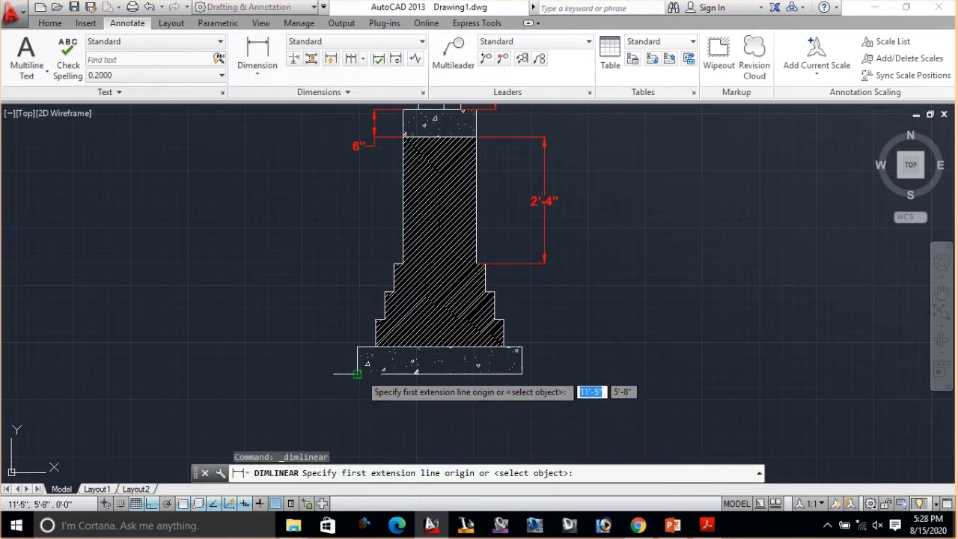
pyautogui.click(357, 373)
pyautogui.click(521, 373)
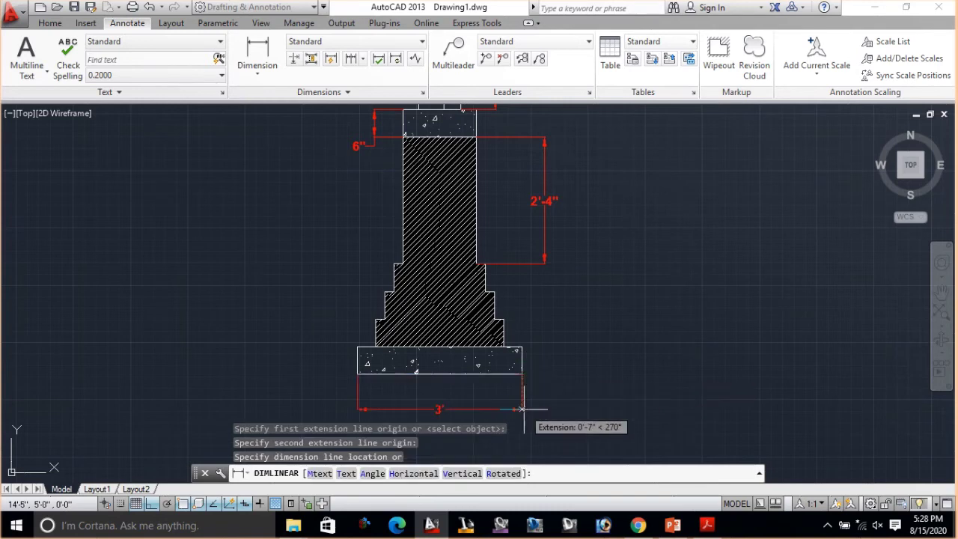
pyautogui.click(524, 408)
pyautogui.press('Return')
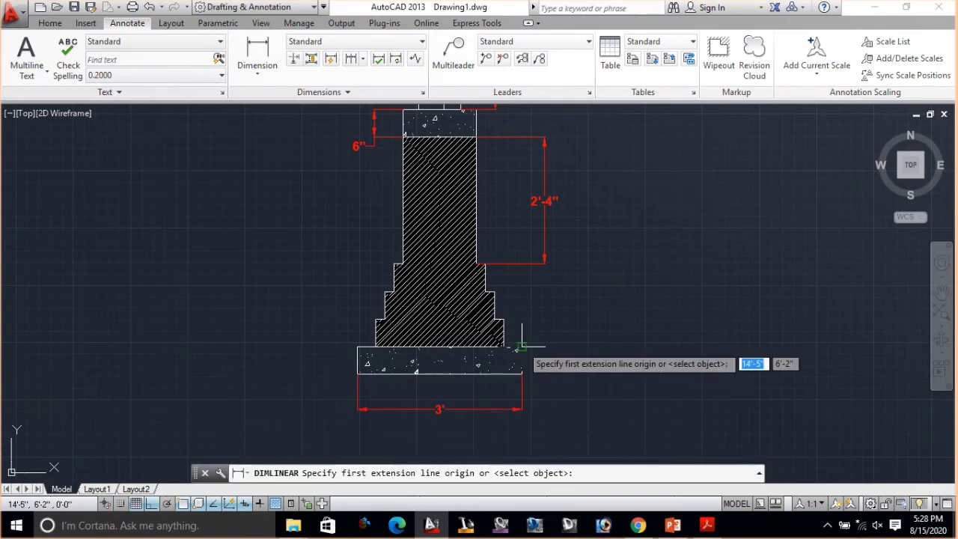
pyautogui.click(521, 347)
pyautogui.click(522, 373)
pyautogui.click(578, 374)
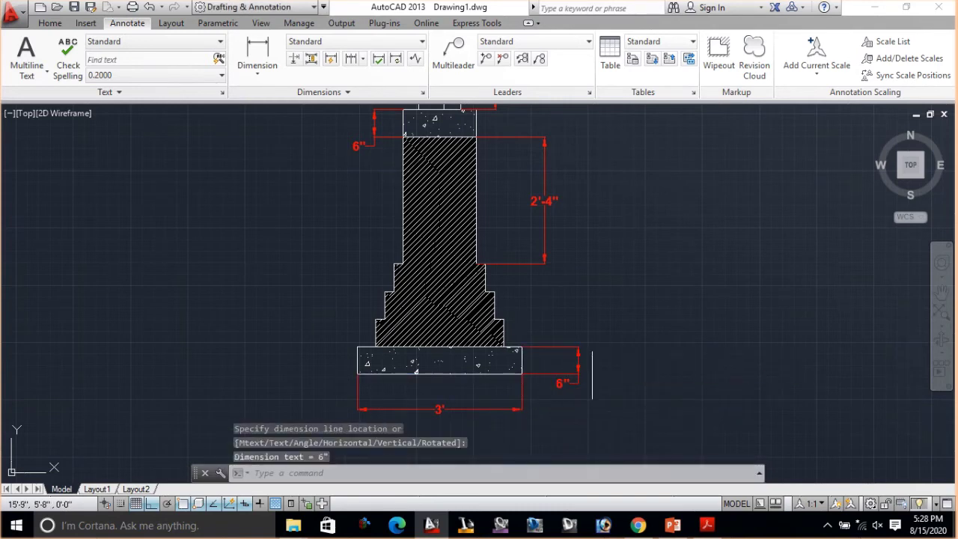
# - Add a 6" height dimension on the left side of the lowest step
pyautogui.press('Return')
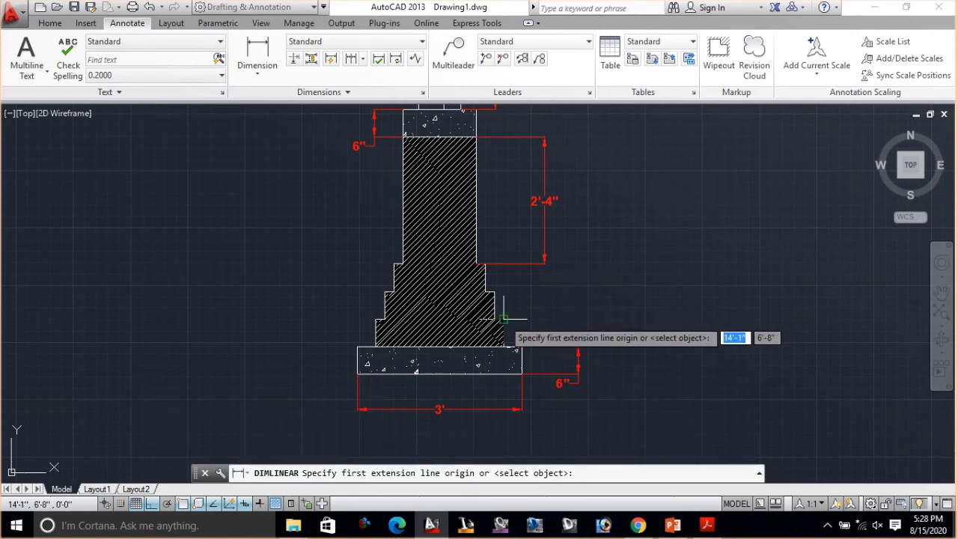
pyautogui.click(504, 320)
pyautogui.click(503, 345)
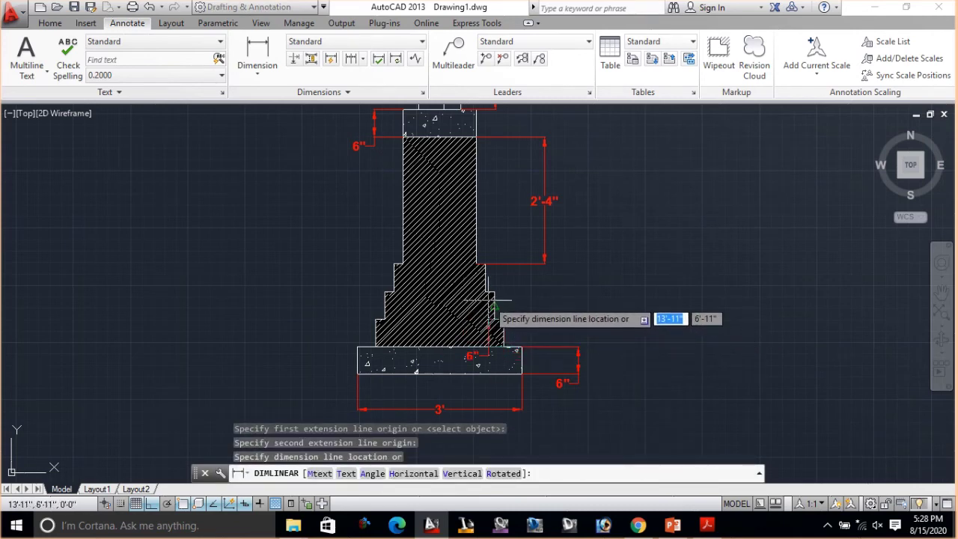
pyautogui.press('Escape')
pyautogui.press('Return')
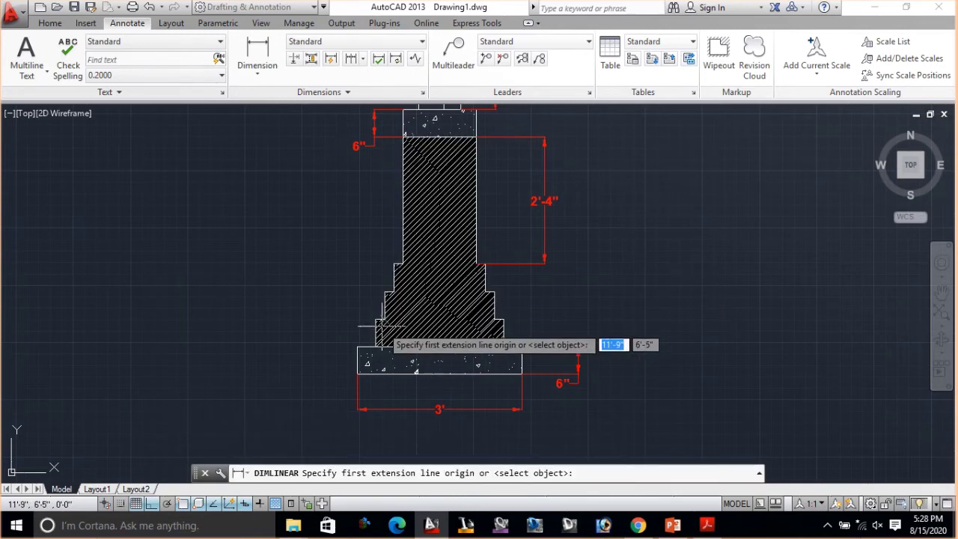
pyautogui.click(376, 321)
pyautogui.click(375, 346)
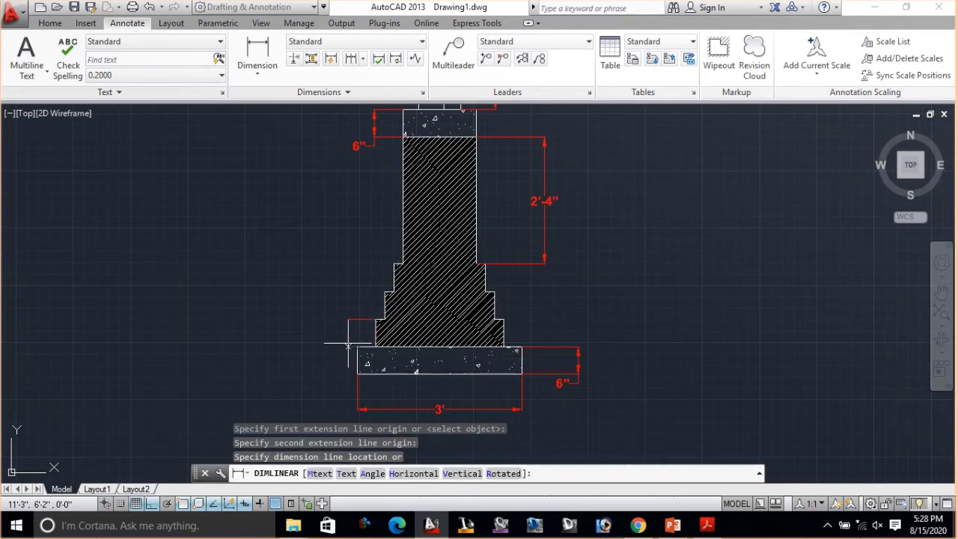
pyautogui.click(347, 345)
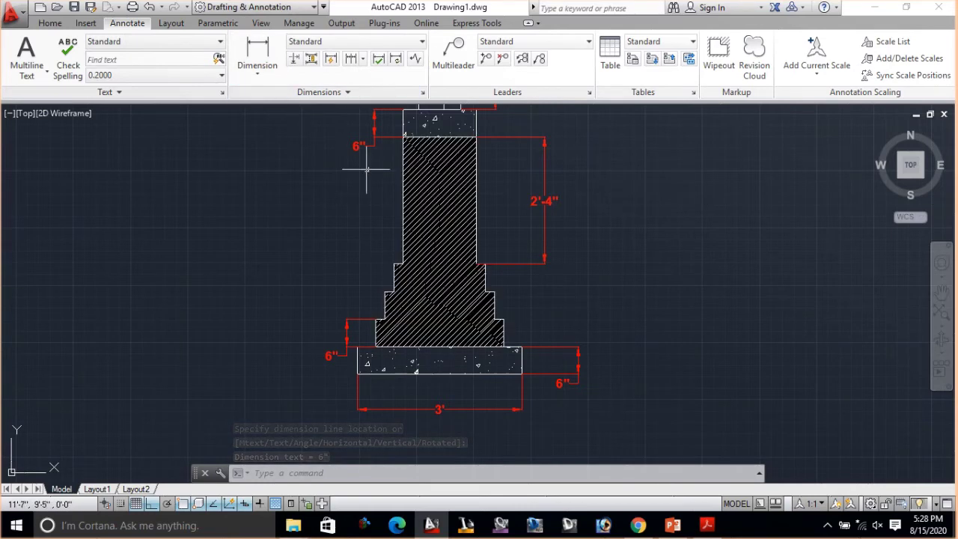
# - Place a 2' dimension across the upper step, then delete it as unwanted
pyautogui.click(257, 56)
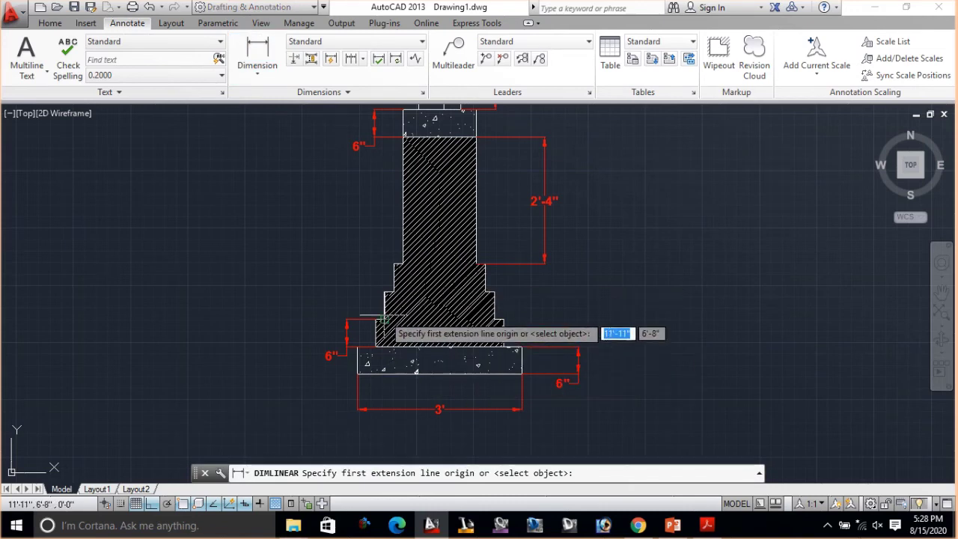
pyautogui.click(376, 320)
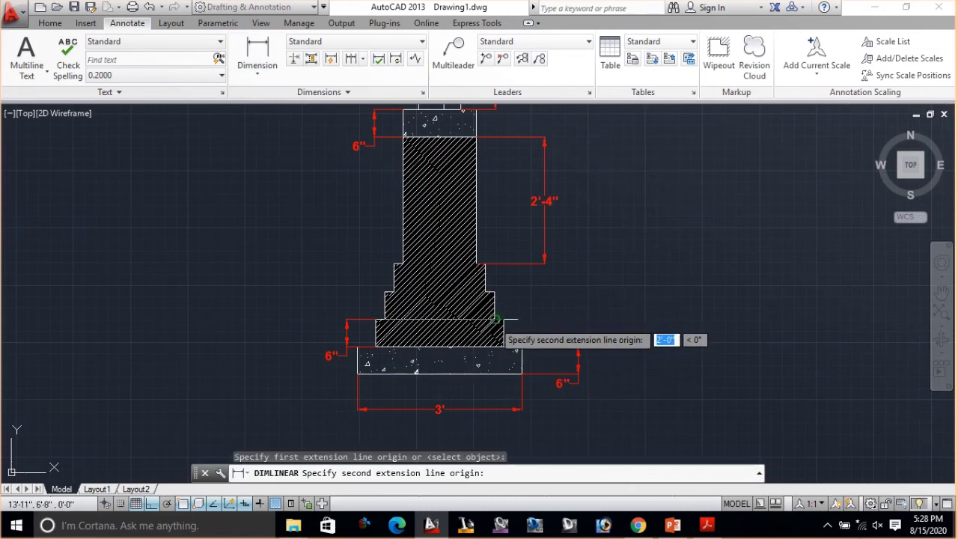
pyautogui.click(502, 320)
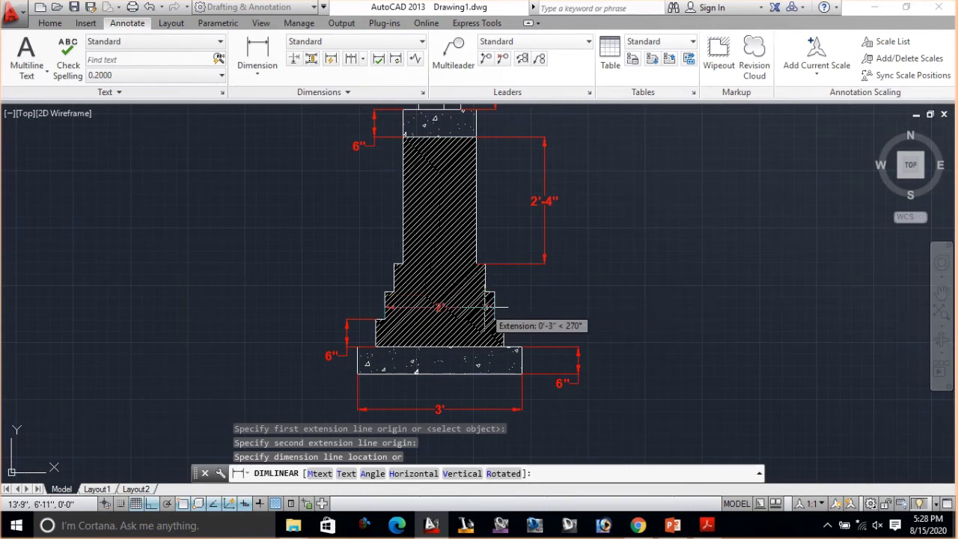
pyautogui.click(487, 306)
pyautogui.press('Return')
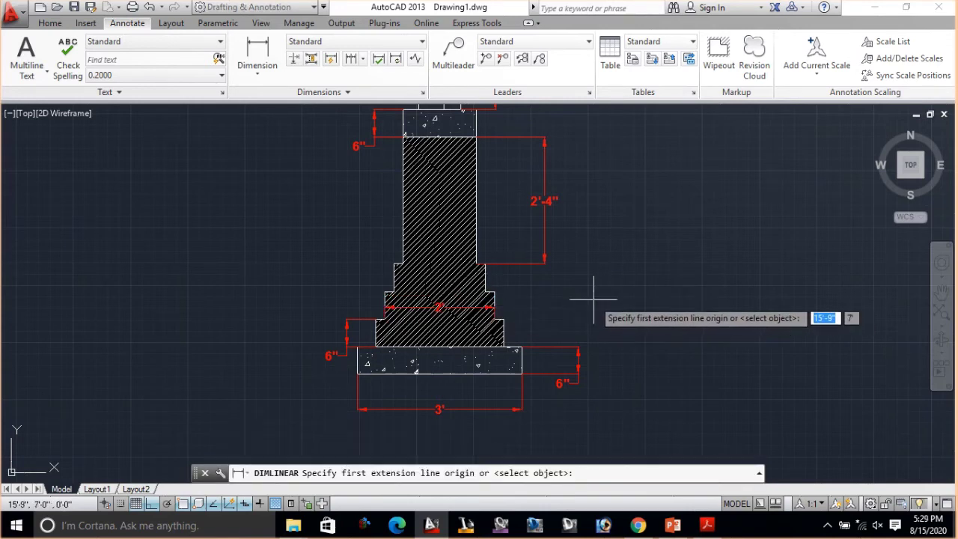
pyautogui.click(439, 307)
pyautogui.press('Escape')
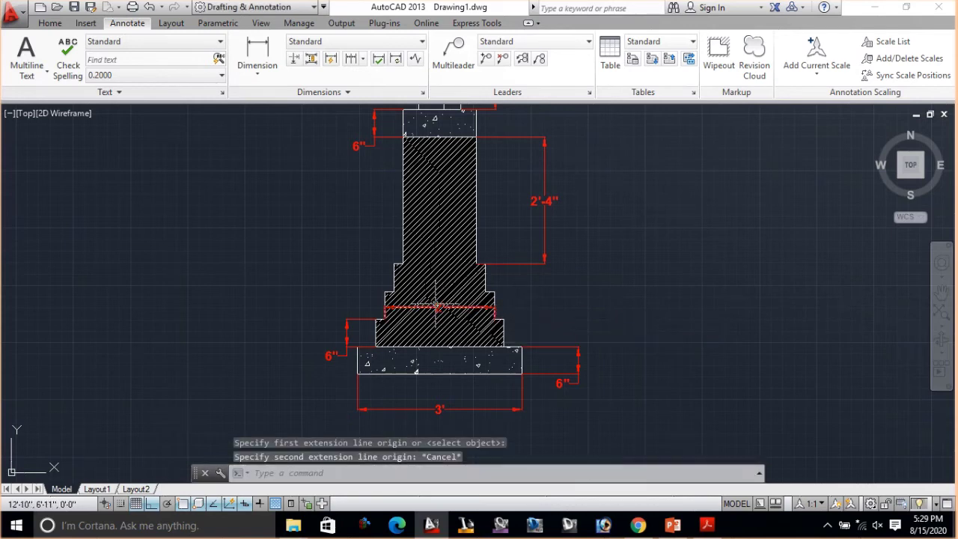
pyautogui.click(439, 307)
pyautogui.press('Delete')
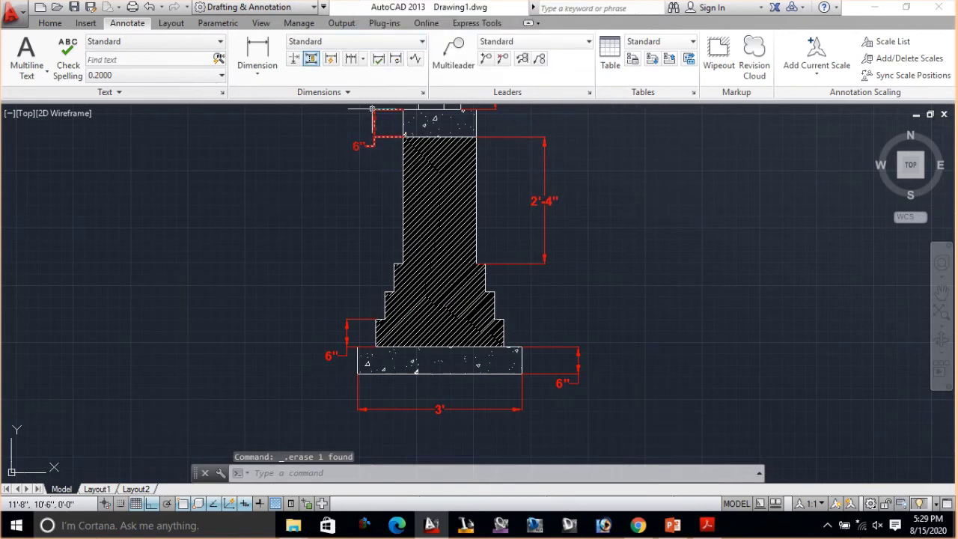
# - Dimension the three left-hand step offsets, each as 2"
pyautogui.click(258, 54)
pyautogui.click(402, 259)
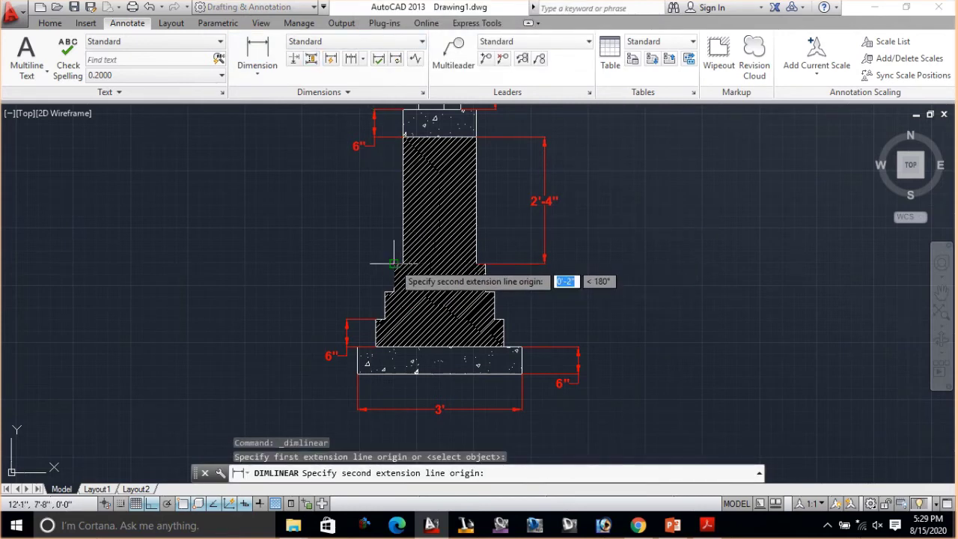
pyautogui.click(394, 259)
pyautogui.click(384, 246)
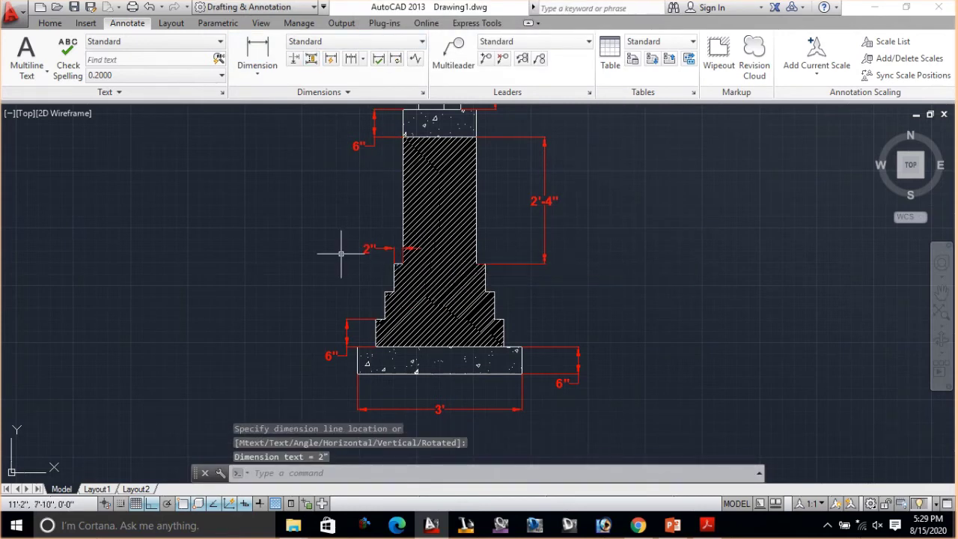
pyautogui.press('Return')
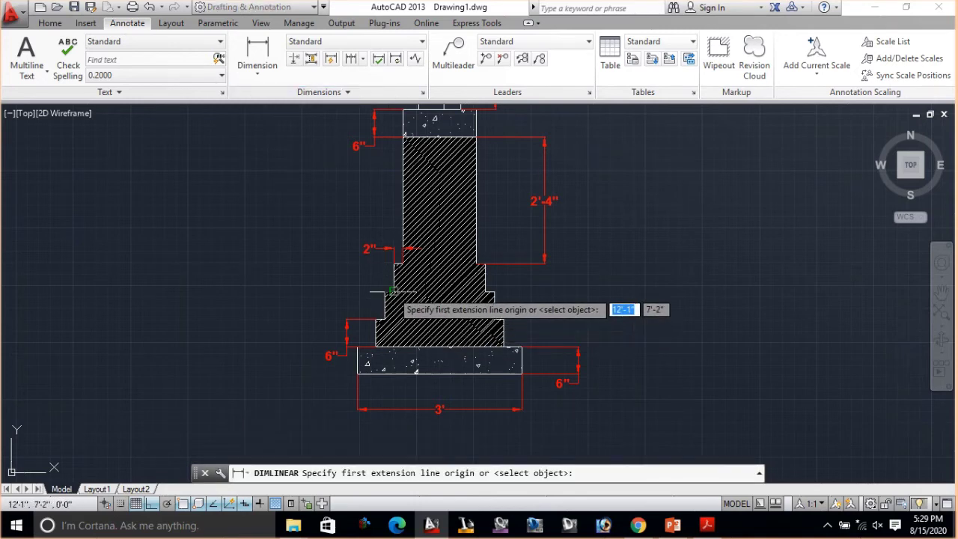
pyautogui.click(392, 291)
pyautogui.click(385, 293)
pyautogui.click(378, 268)
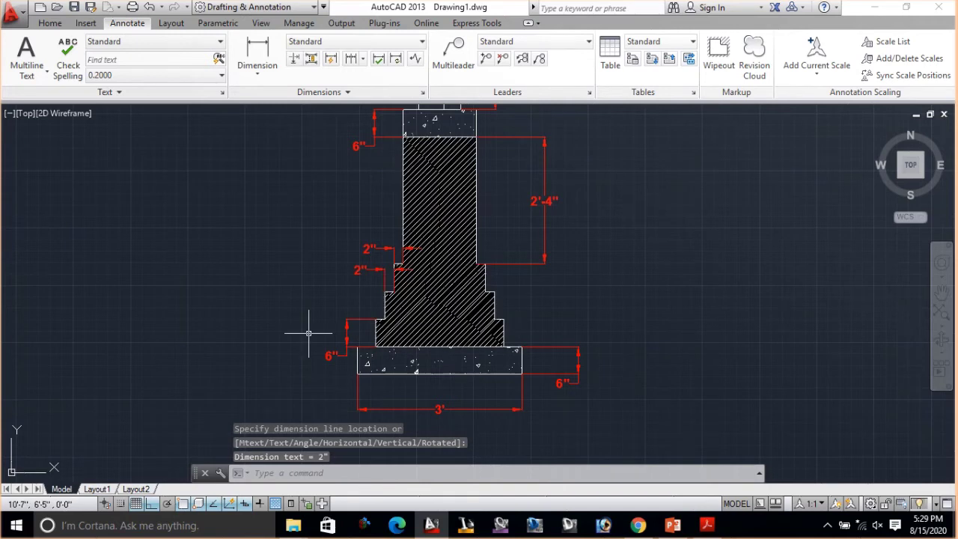
pyautogui.press('Return')
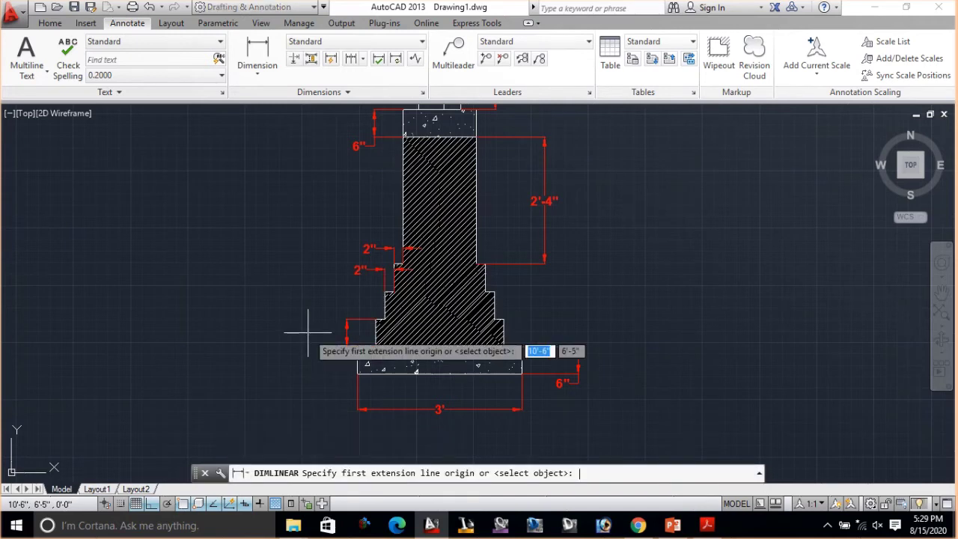
pyautogui.click(377, 320)
pyautogui.click(385, 312)
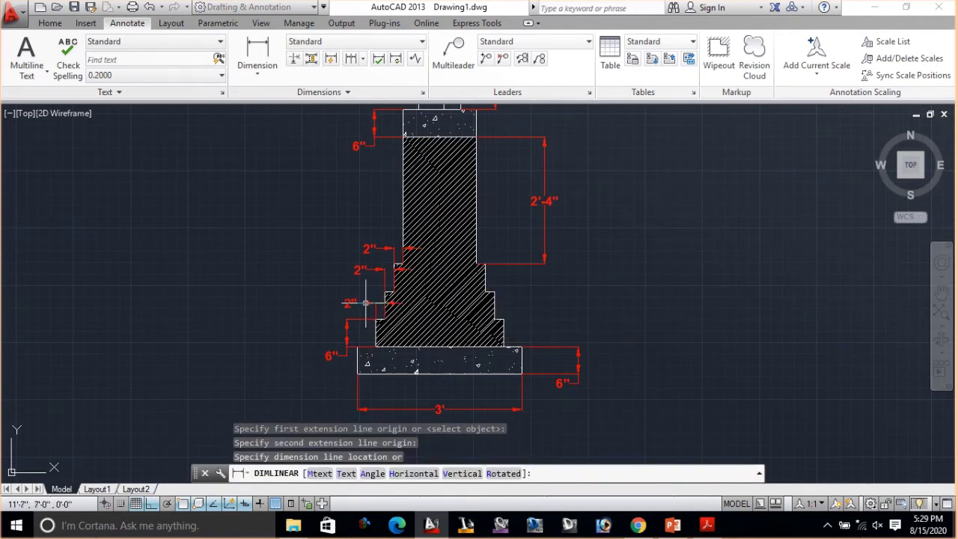
pyautogui.click(378, 303)
# - Add 6" height dimensions to two right-hand footing steps
pyautogui.press('Return')
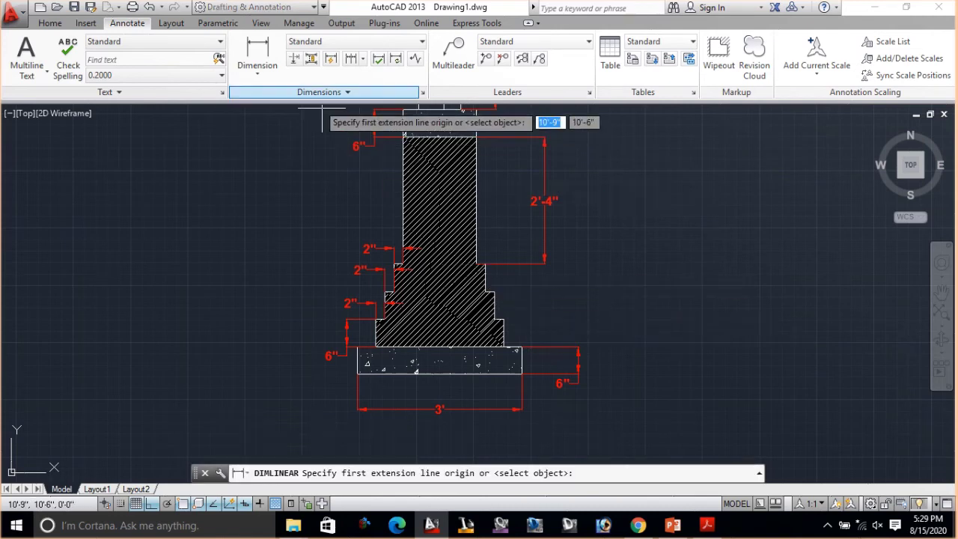
pyautogui.click(494, 291)
pyautogui.click(502, 320)
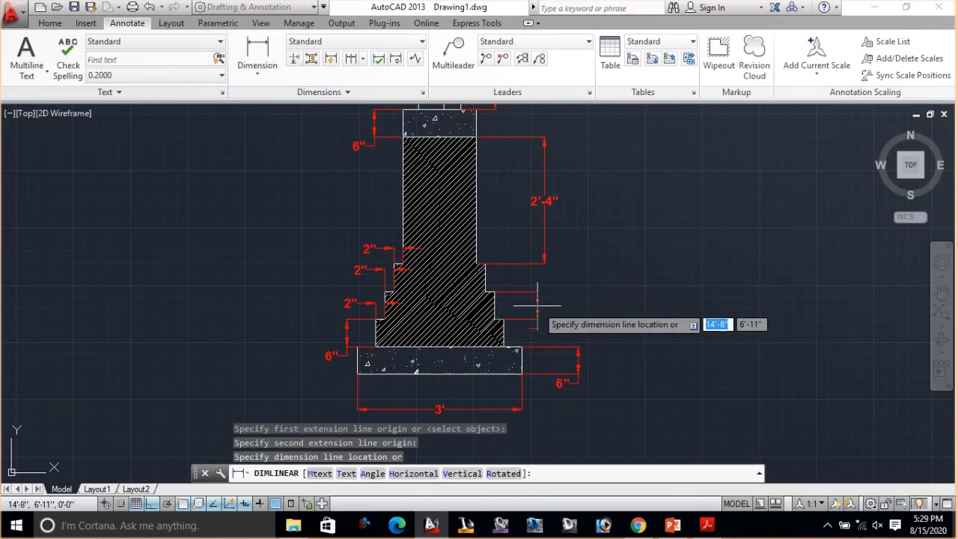
pyautogui.click(537, 306)
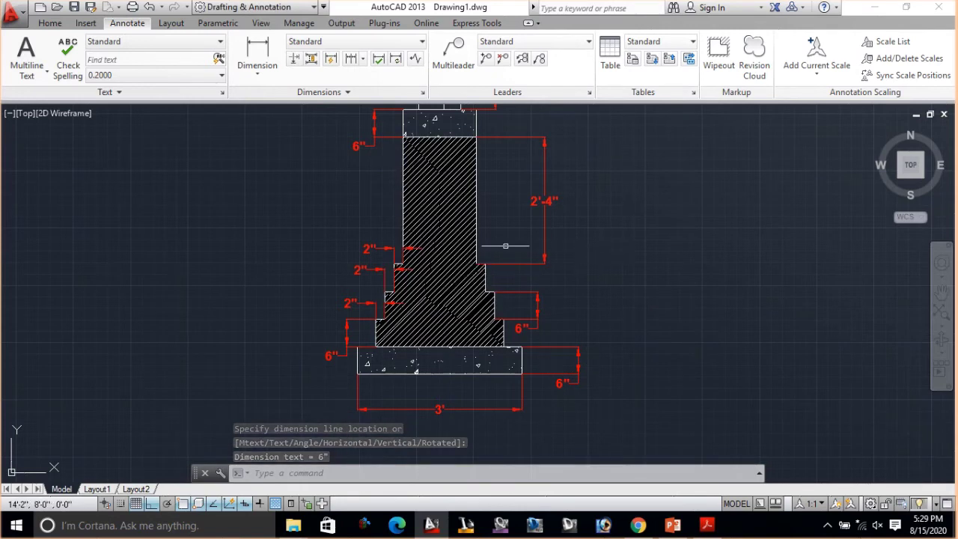
pyautogui.press('Return')
pyautogui.click(486, 264)
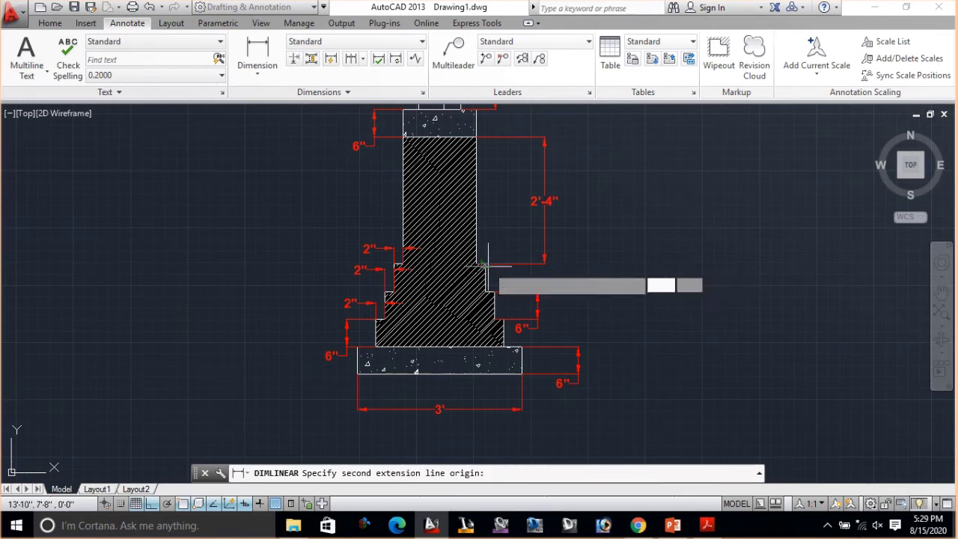
pyautogui.click(494, 291)
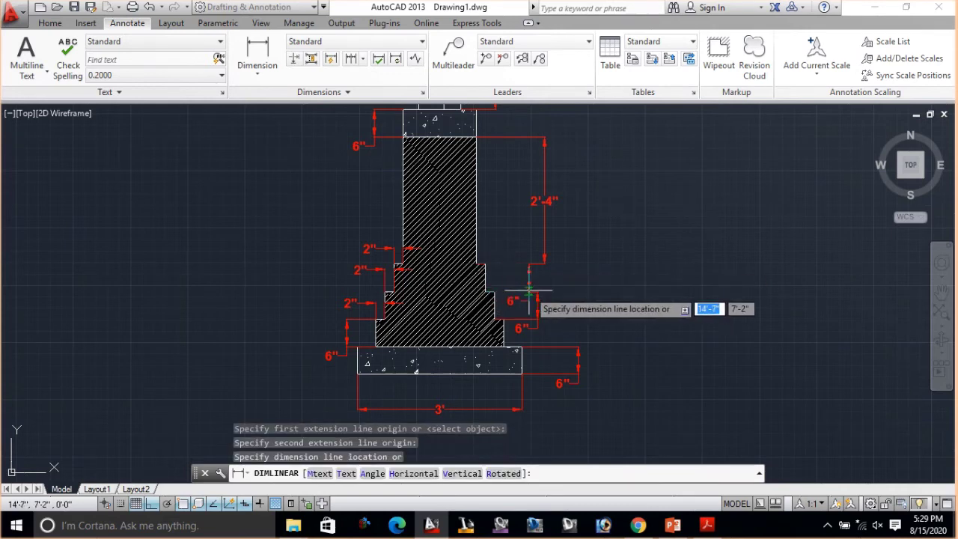
pyautogui.click(529, 295)
pyautogui.press('Return')
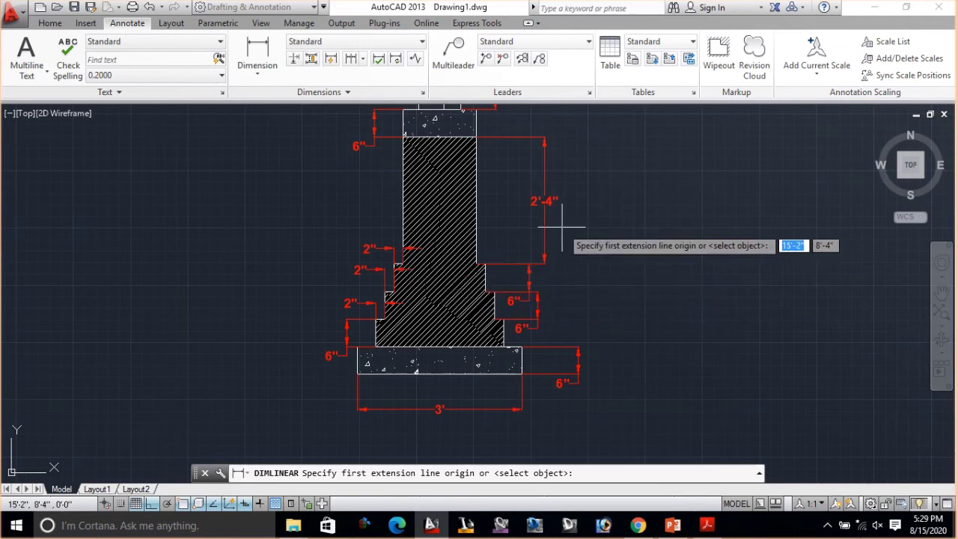
pyautogui.scroll(-2, 630, 233)
pyautogui.scroll(-2, 633, 318)
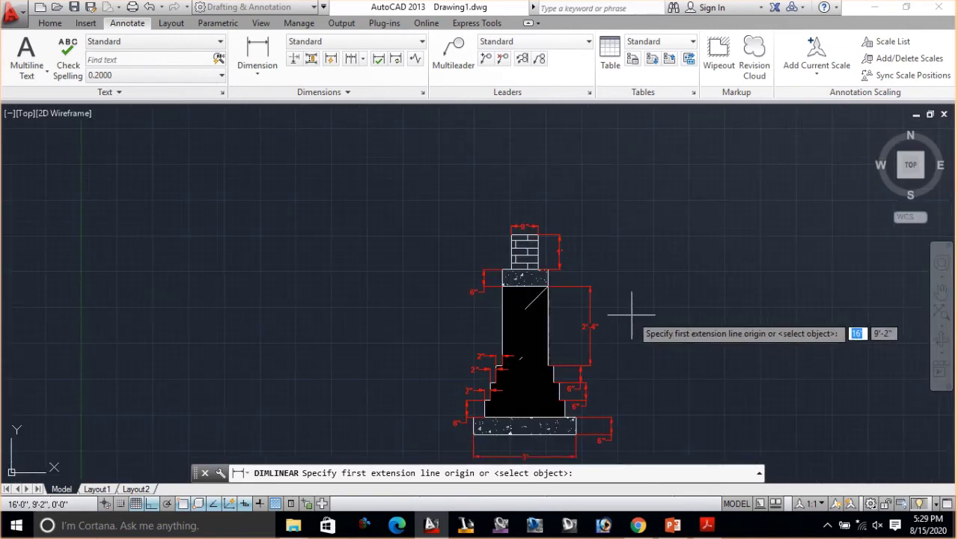
pyautogui.scroll(4, 632, 320)
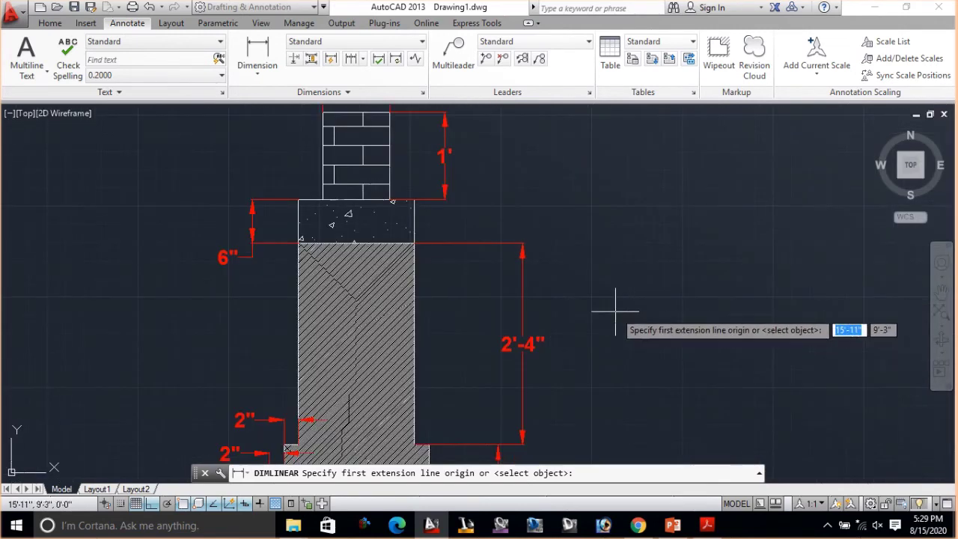
pyautogui.scroll(-2, 614, 316)
pyautogui.scroll(1, 567, 327)
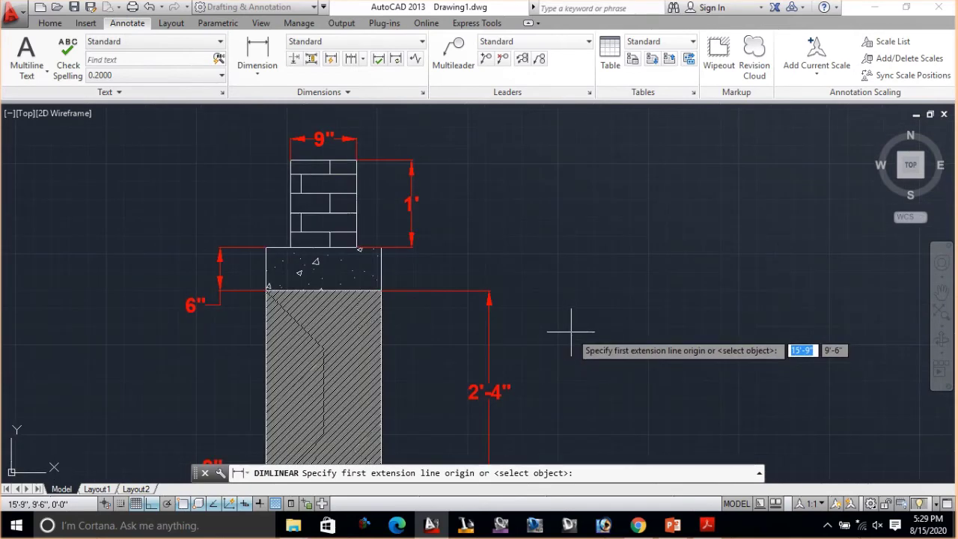
pyautogui.scroll(-1, 571, 330)
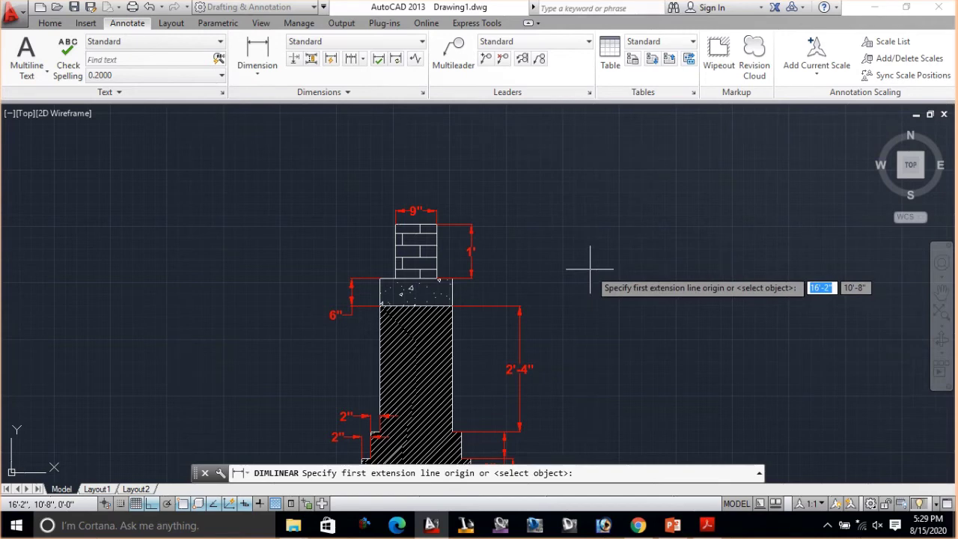
pyautogui.scroll(-1, 591, 273)
pyautogui.scroll(1, 604, 280)
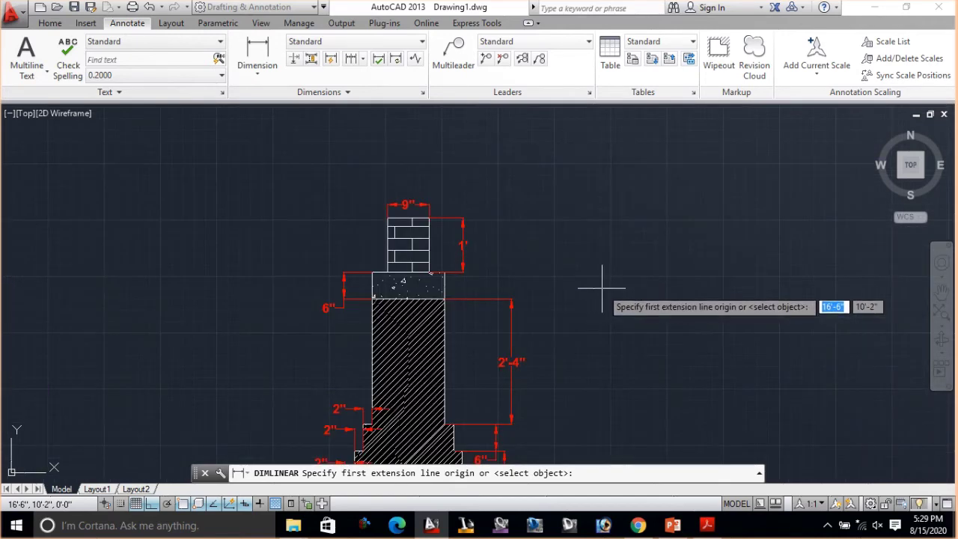
pyautogui.moveTo(606, 282); pyautogui.dragTo(635, 209, button='middle')
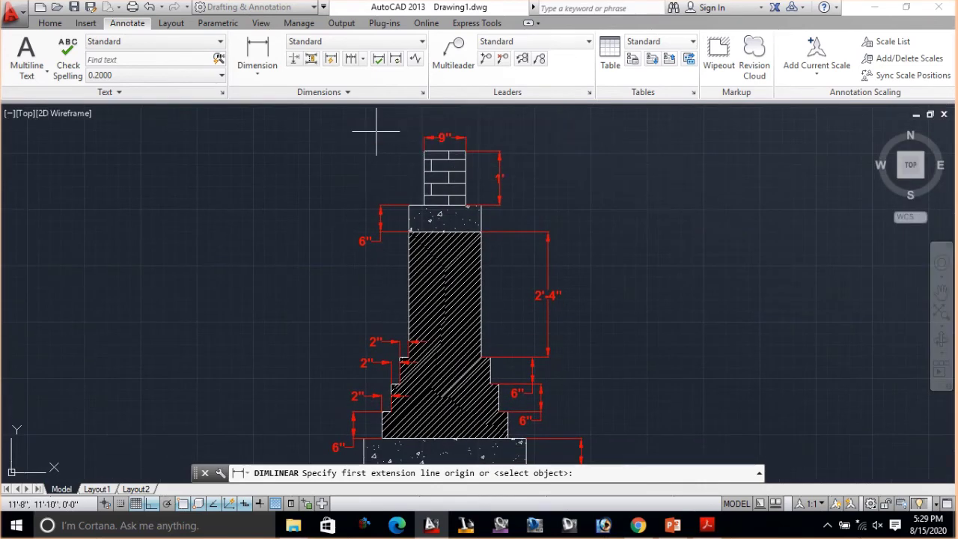
pyautogui.click(50, 22)
# - Make Defpoints the current layer and start the LINE command
pyautogui.click(419, 74)
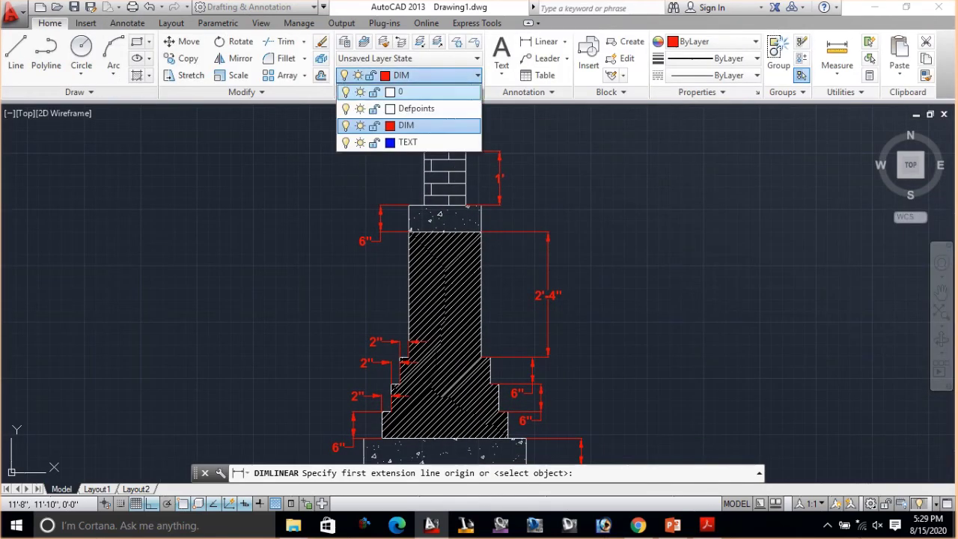
pyautogui.click(416, 109)
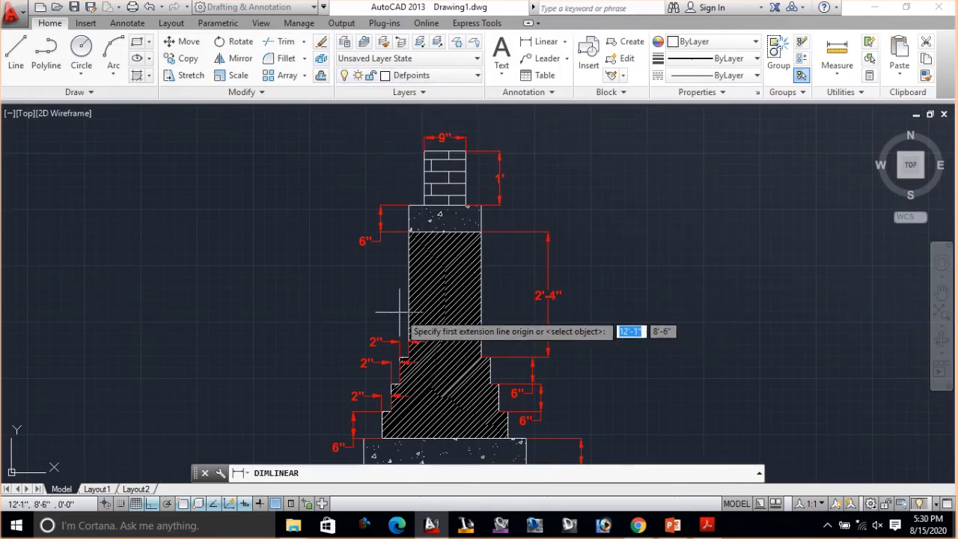
pyautogui.write('LIN')
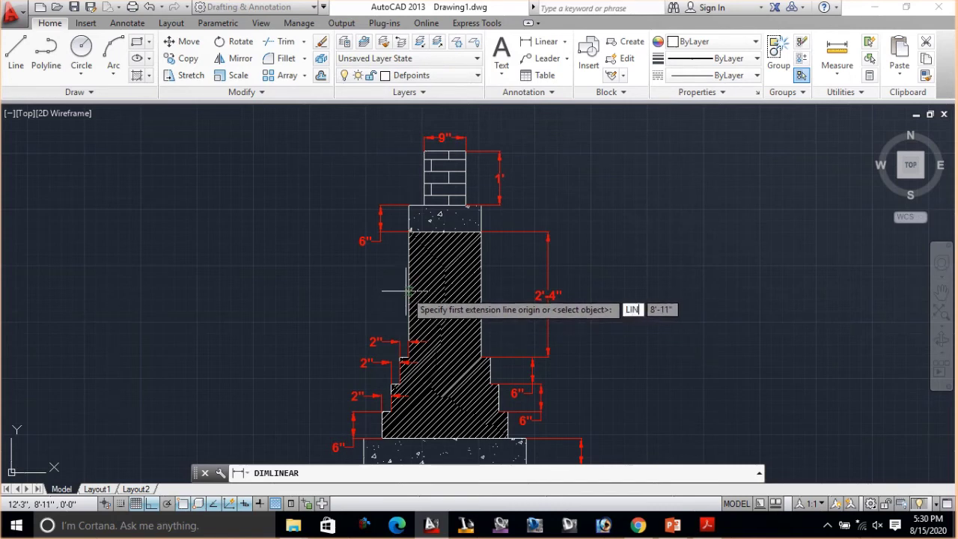
pyautogui.write('E')
pyautogui.press('Return')
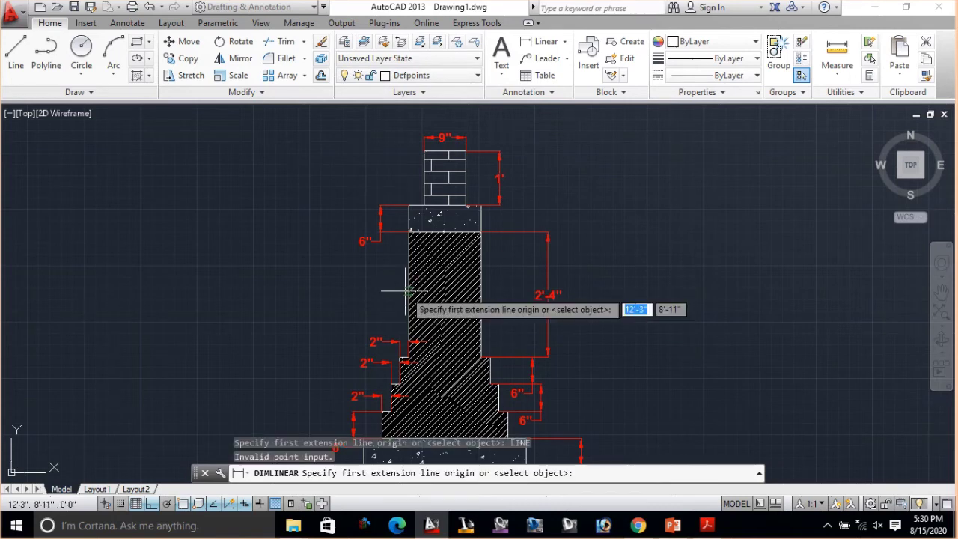
# - Pick two points left from the wall corner, cancel, and leave layer colours unchanged
pyautogui.click(409, 282)
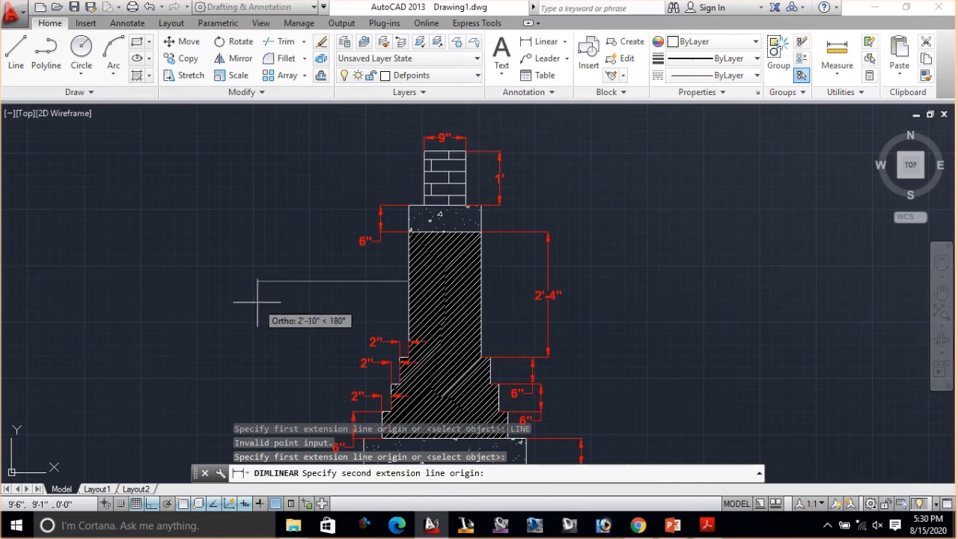
pyautogui.click(242, 280)
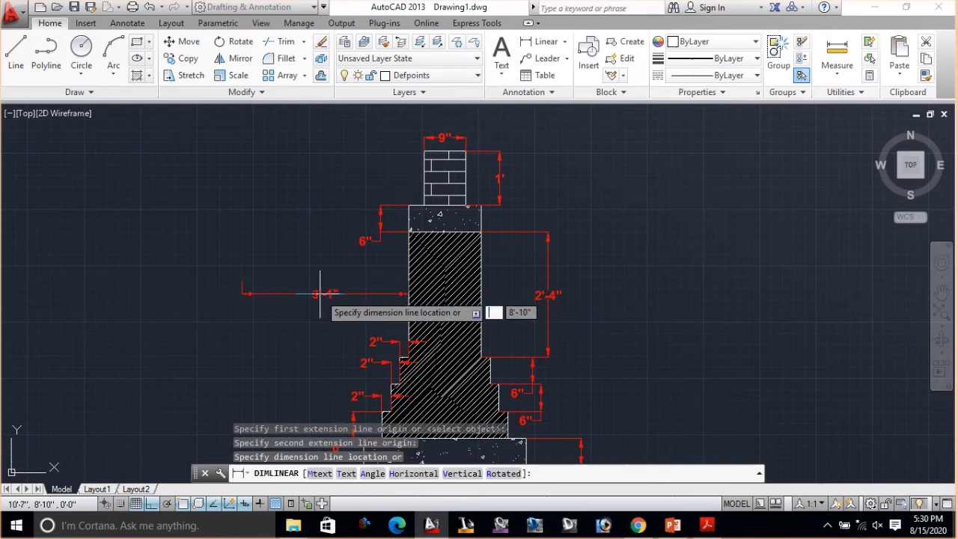
pyautogui.press('Escape')
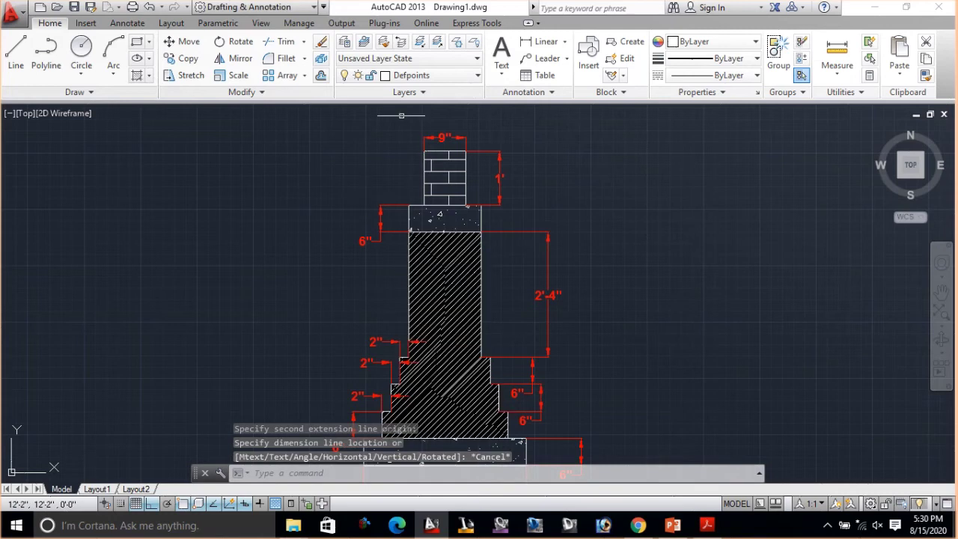
pyautogui.click(434, 75)
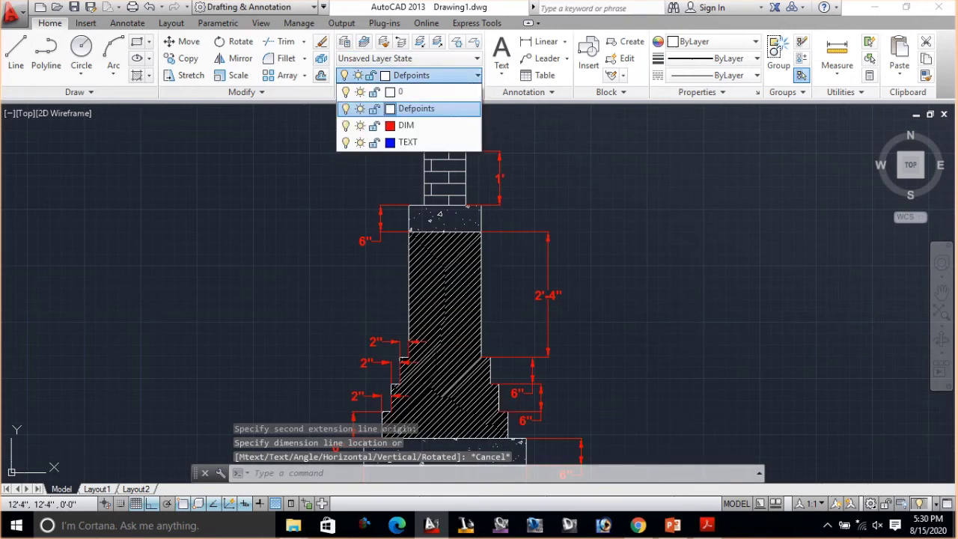
pyautogui.click(377, 107)
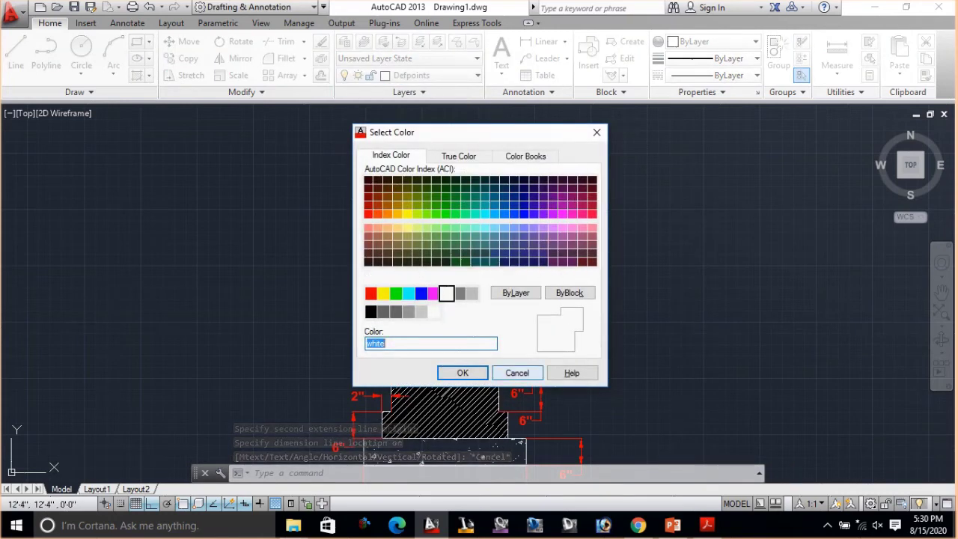
pyautogui.click(515, 368)
pyautogui.press('Escape')
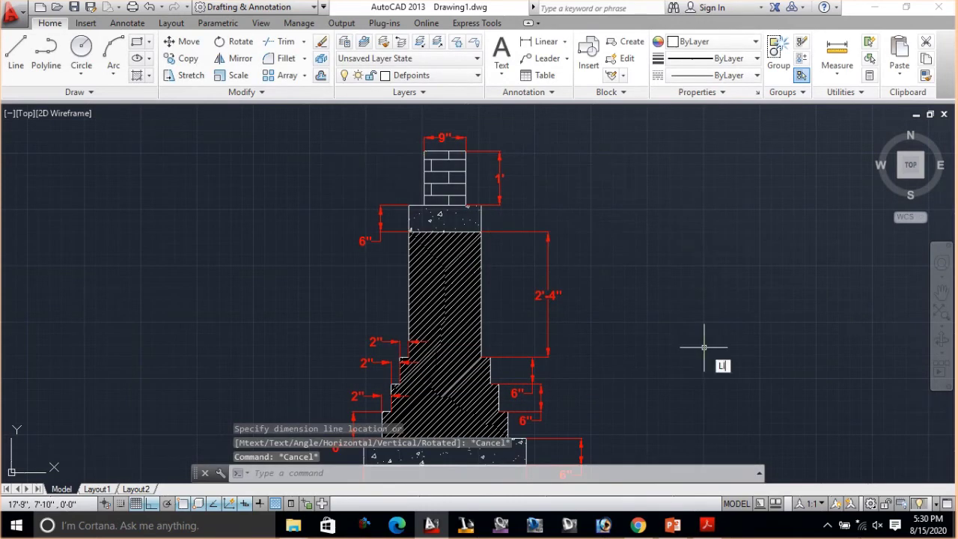
# - Draw a horizontal line left of the wall and another rightward from the concrete pad's top corner
pyautogui.press('Return')
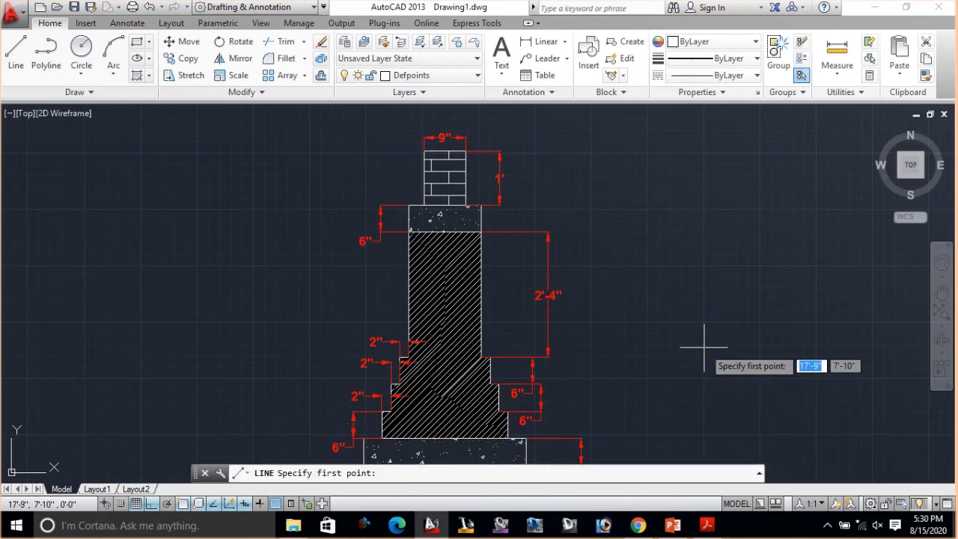
pyautogui.click(408, 281)
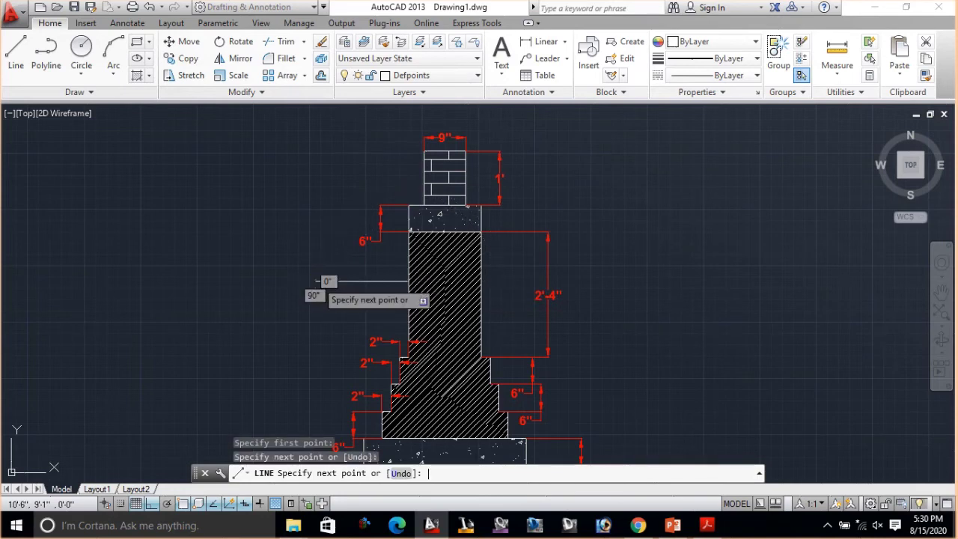
pyautogui.press('Escape')
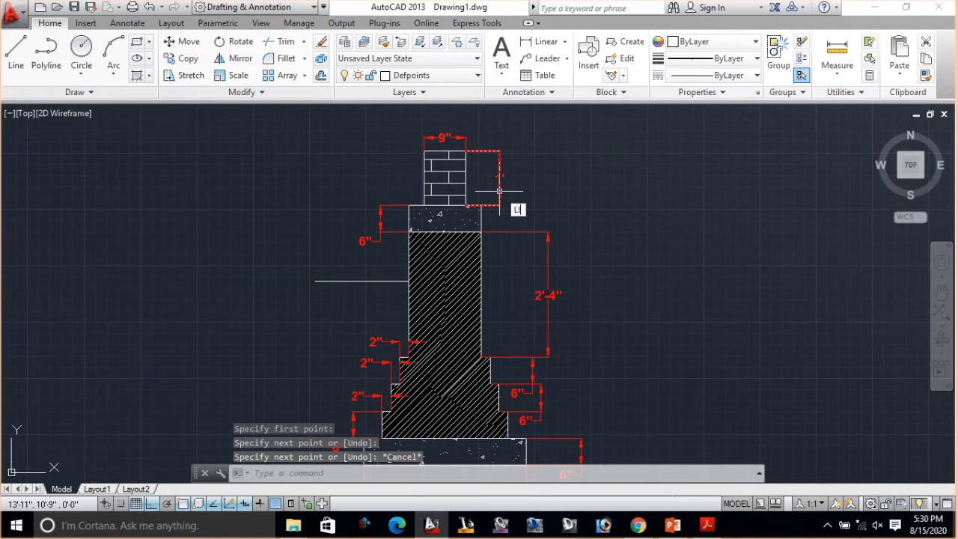
pyautogui.write('LINE')
pyautogui.press('Return')
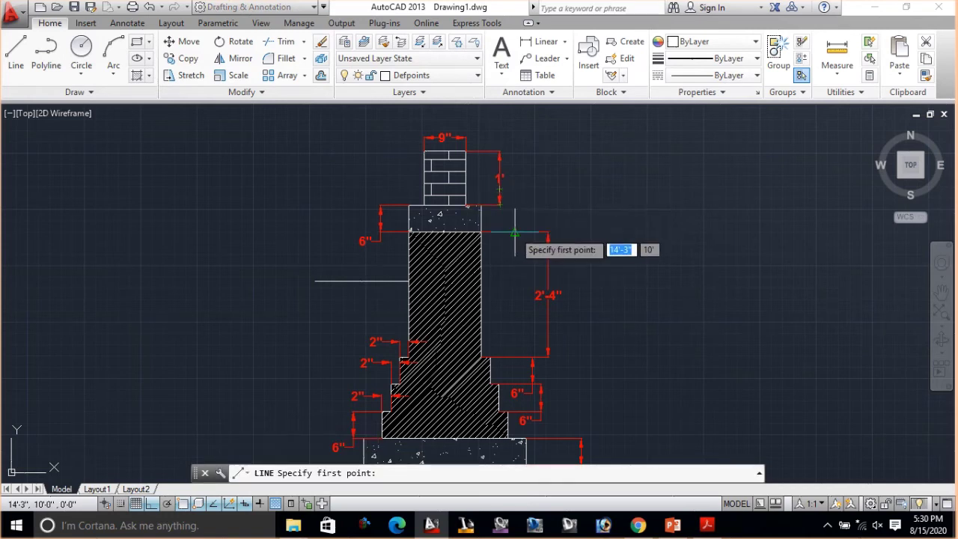
pyautogui.click(466, 205)
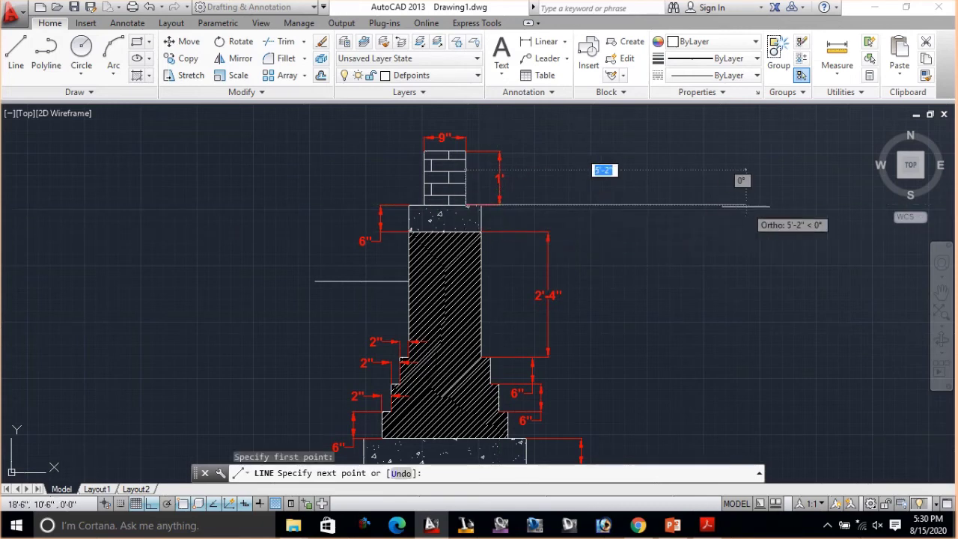
pyautogui.click(653, 196)
pyautogui.press('Escape')
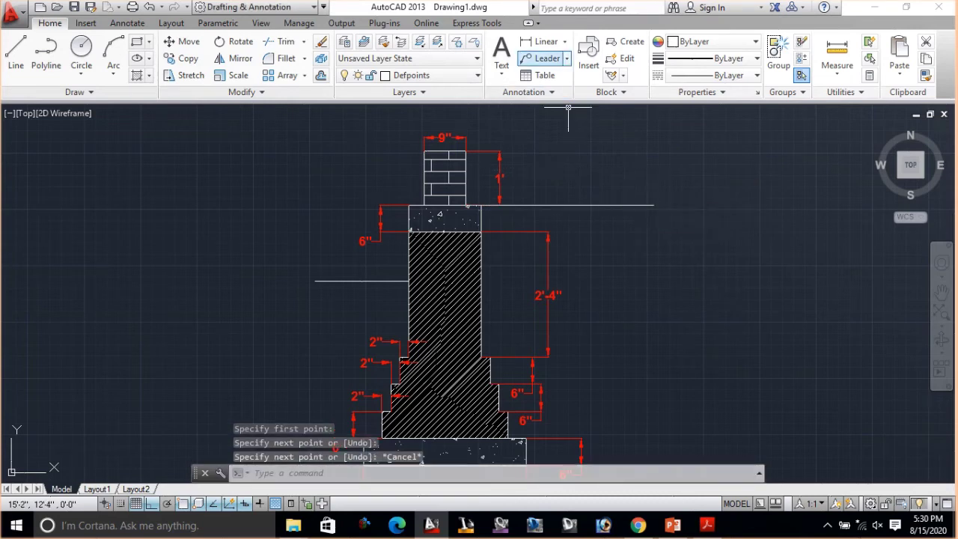
# - Add a text-less leader pointing at the concrete top below the brickwork, landing to the right
pyautogui.click(545, 57)
pyautogui.click(464, 217)
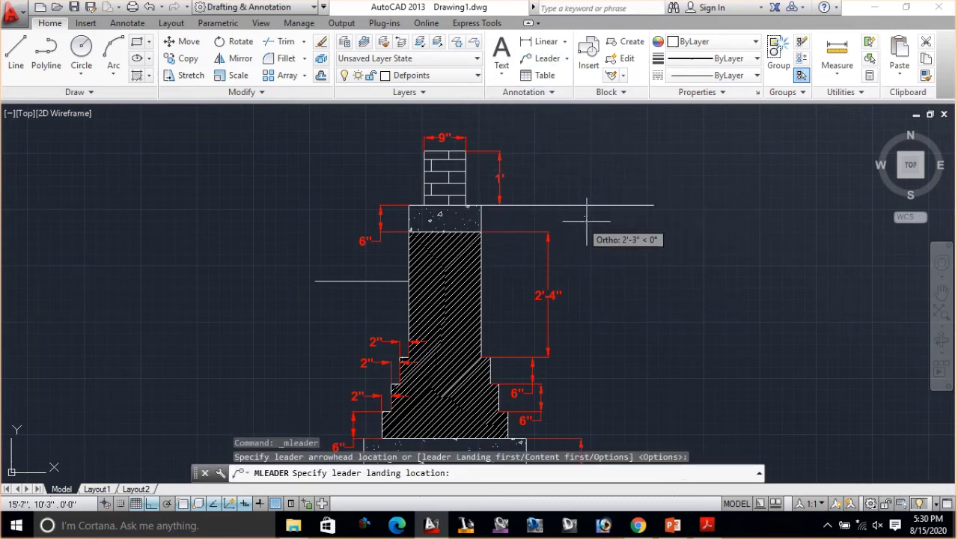
pyautogui.click(588, 221)
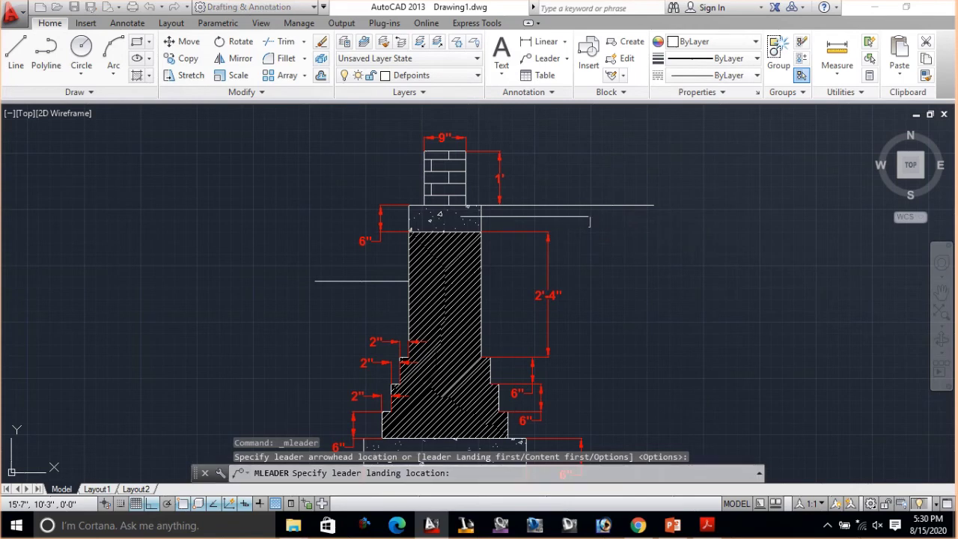
pyautogui.click(594, 300)
pyautogui.scroll(2, 591, 292)
pyautogui.scroll(-2, 573, 261)
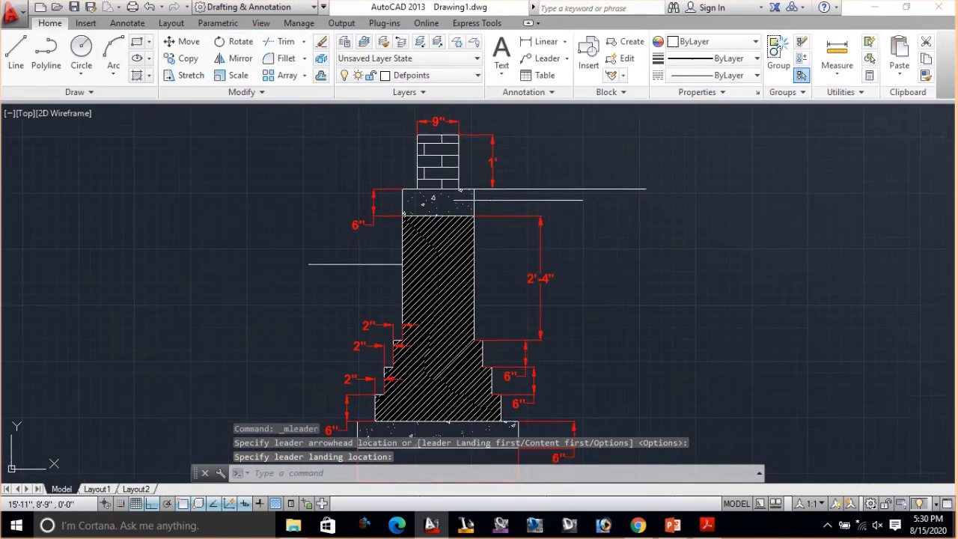
pyautogui.moveTo(597, 374); pyautogui.dragTo(605, 306, button='middle')
pyautogui.scroll(-2, 636, 191)
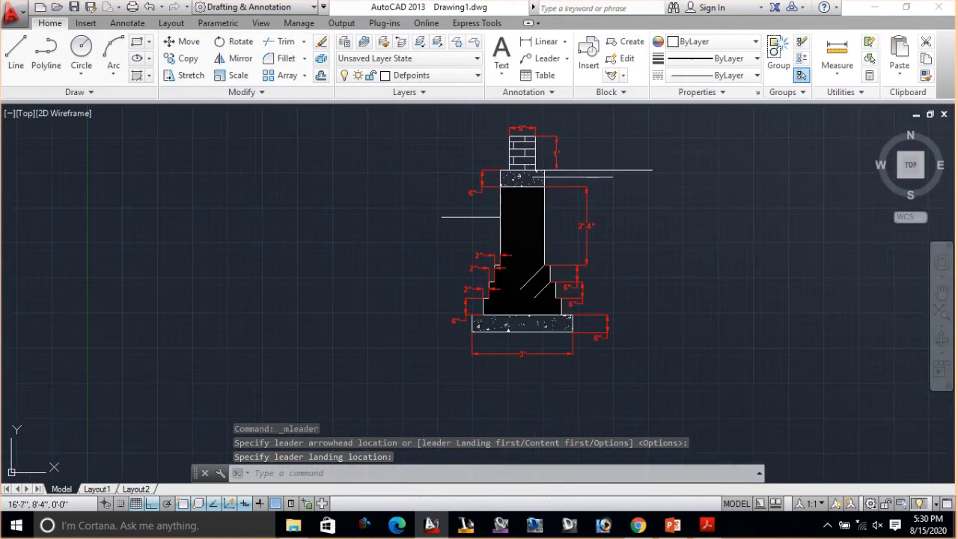
pyautogui.scroll(2, 641, 267)
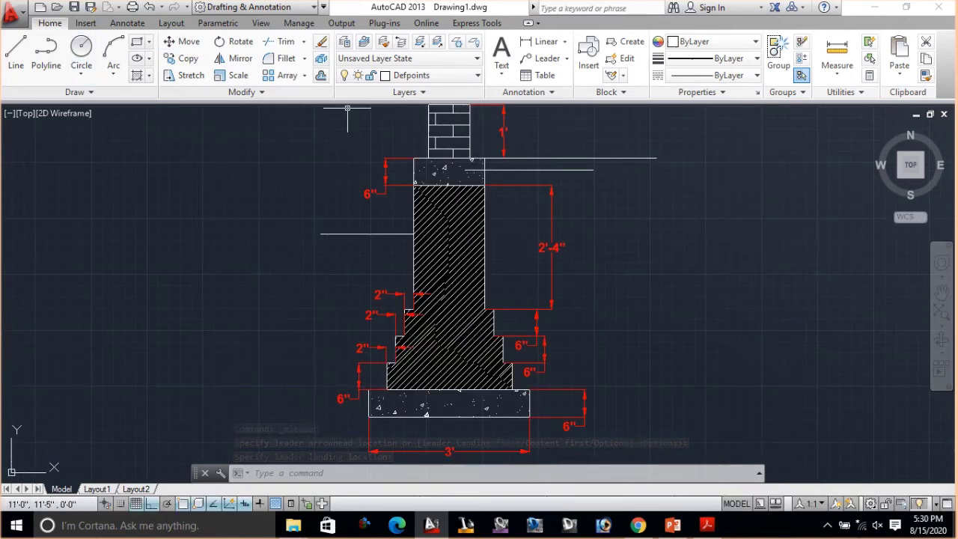
# - Start a multiline text label and make TEXT the current layer
pyautogui.click(127, 23)
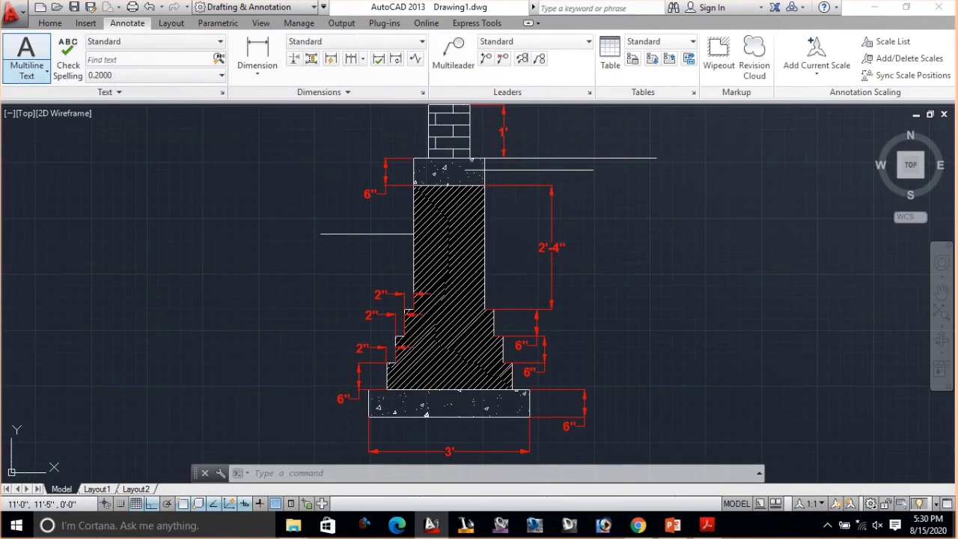
pyautogui.click(26, 54)
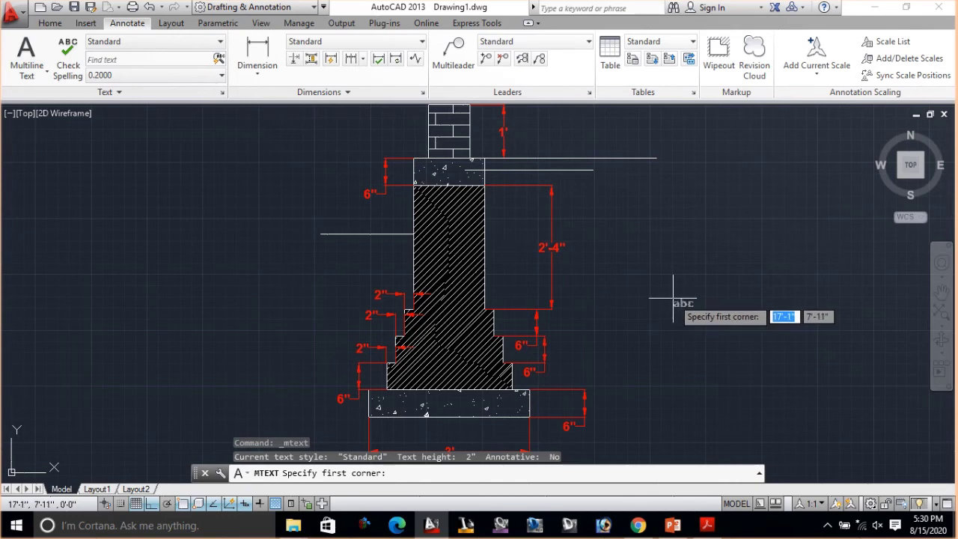
pyautogui.moveTo(675, 289); pyautogui.dragTo(811, 337, button='middle')
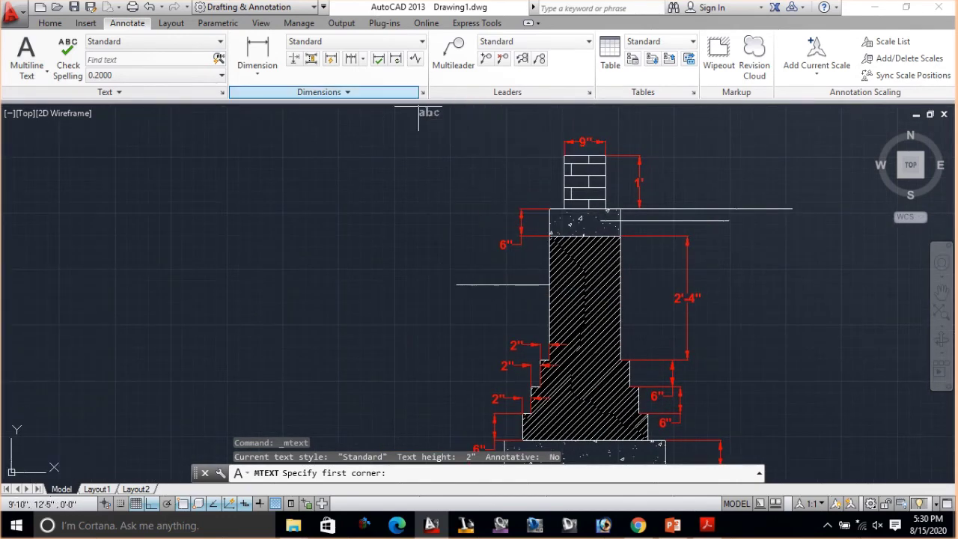
pyautogui.moveTo(464, 3)
pyautogui.click(50, 22)
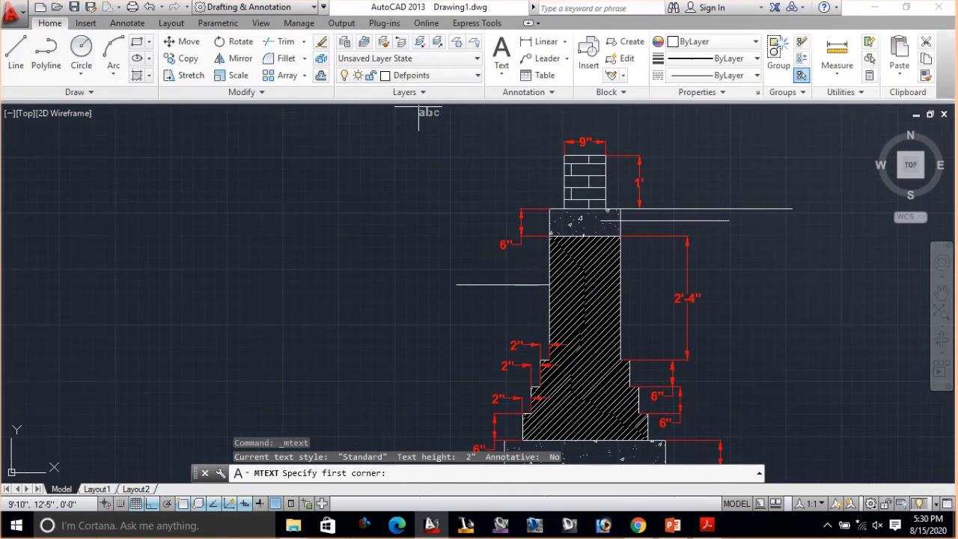
pyautogui.click(411, 75)
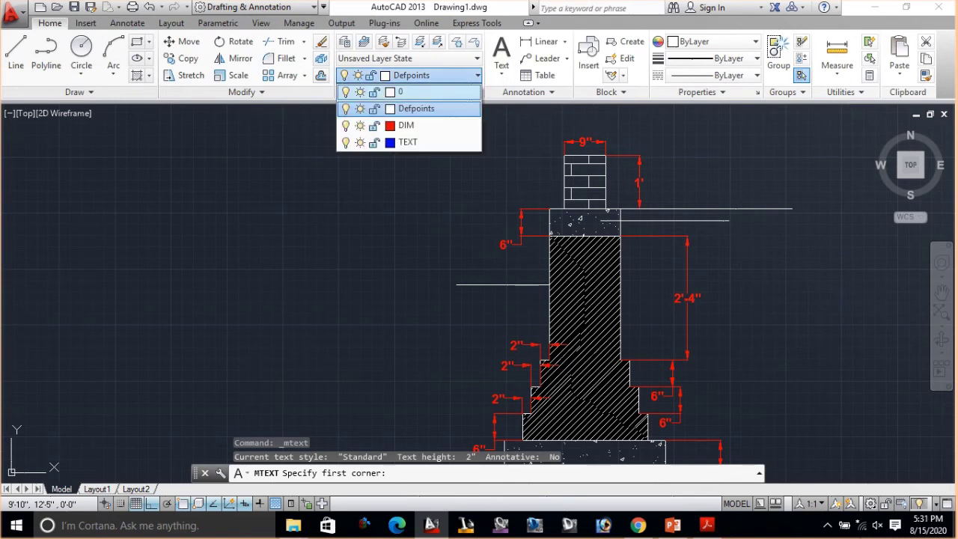
pyautogui.click(408, 142)
# - Write the GROUND LEVEL label in a text box left of the wall
pyautogui.click(472, 265)
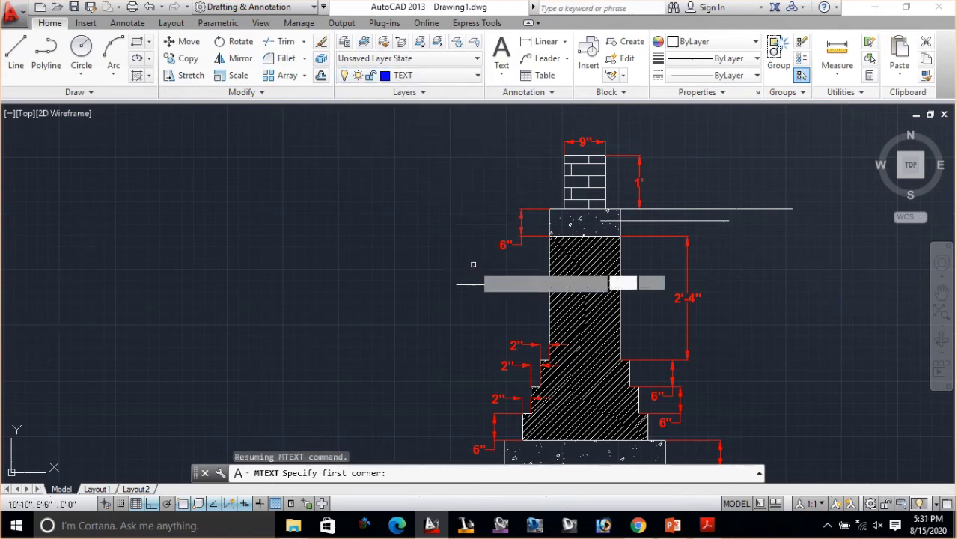
pyautogui.click(529, 279)
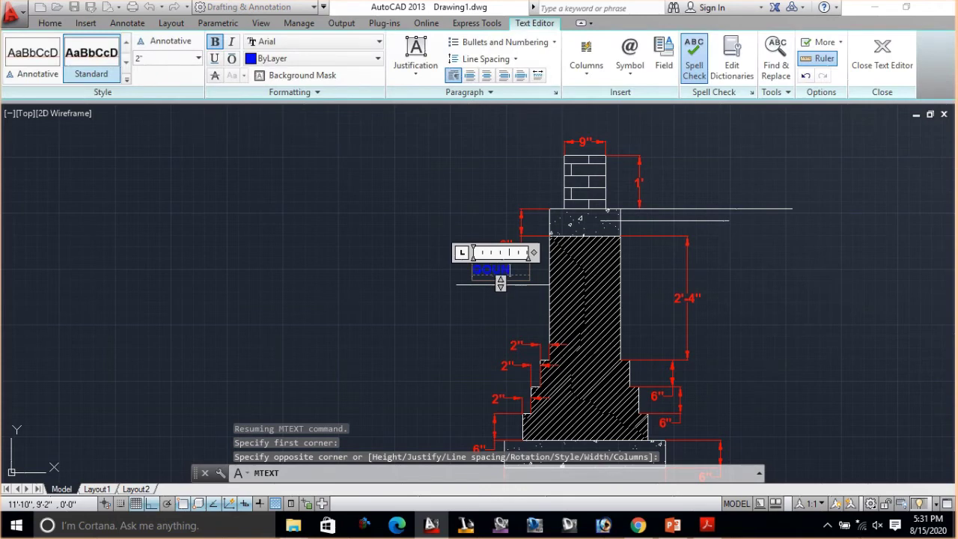
pyautogui.press('BackSpace')
pyautogui.press('BackSpace')
pyautogui.press('BackSpace')
pyautogui.press('BackSpace')
pyautogui.press('BackSpace')
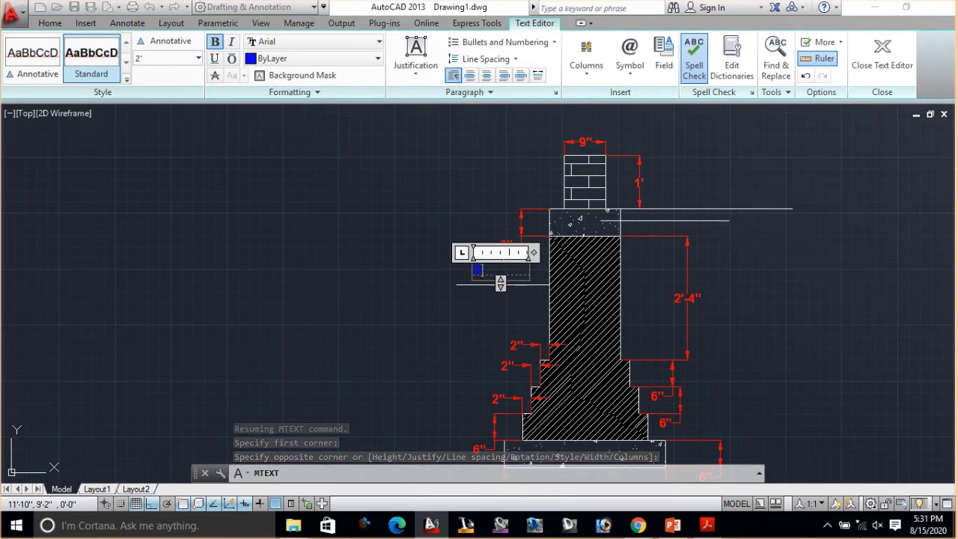
pyautogui.write('ROUND')
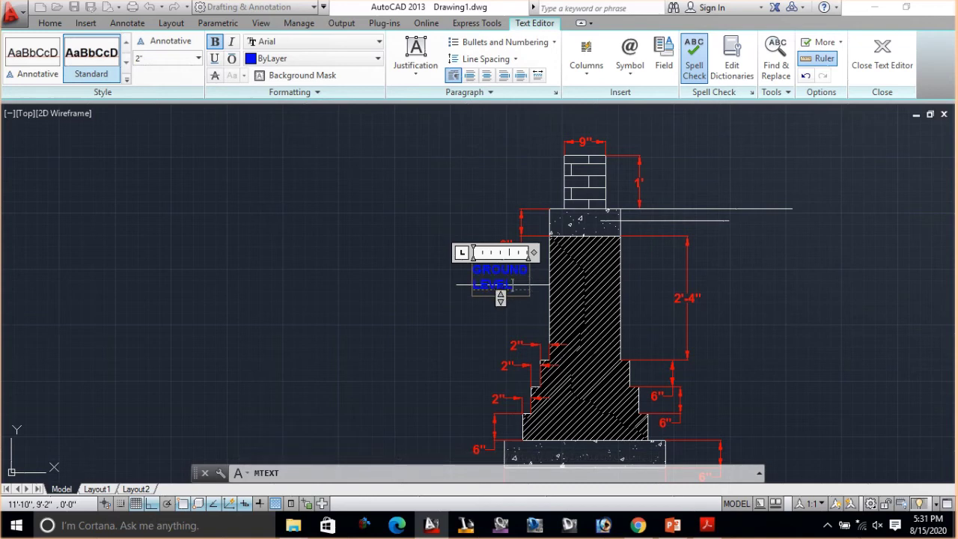
pyautogui.click(804, 274)
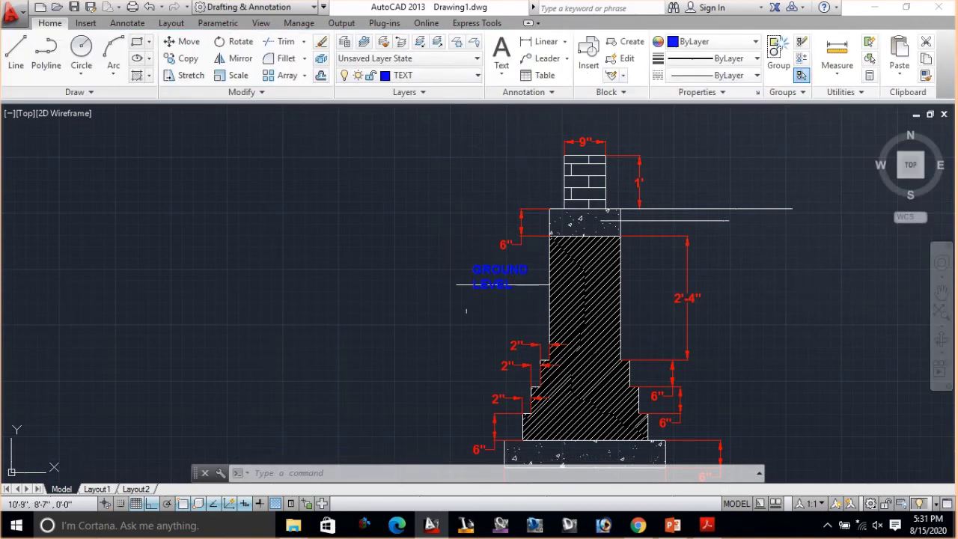
# - Reposition the GROUND LEVEL label just above the ground line beside the wall
pyautogui.click(469, 264)
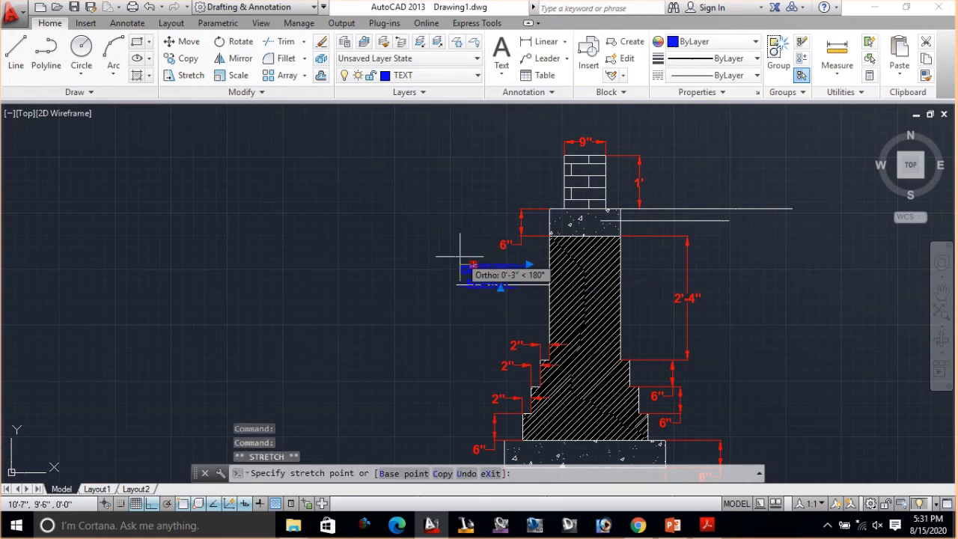
pyautogui.click(440, 244)
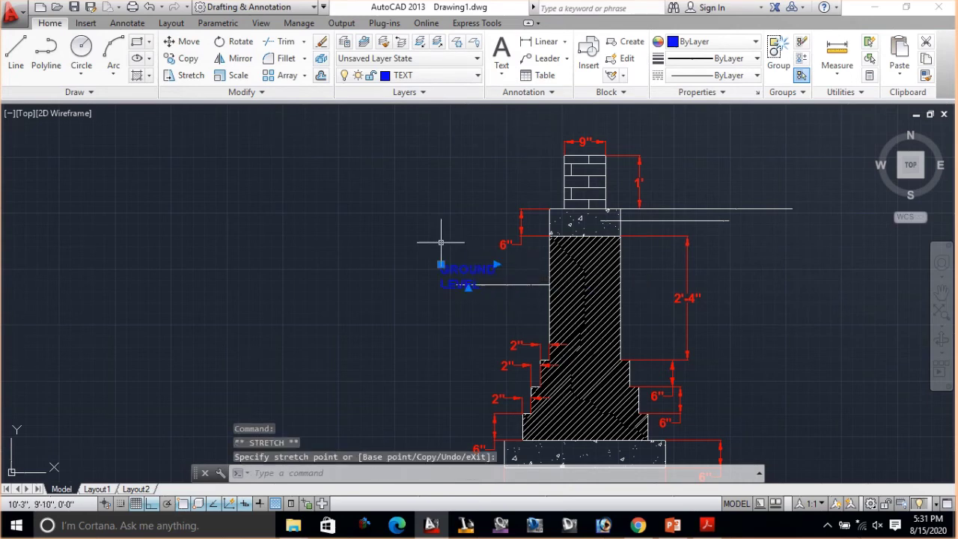
pyautogui.click(443, 264)
pyautogui.click(440, 252)
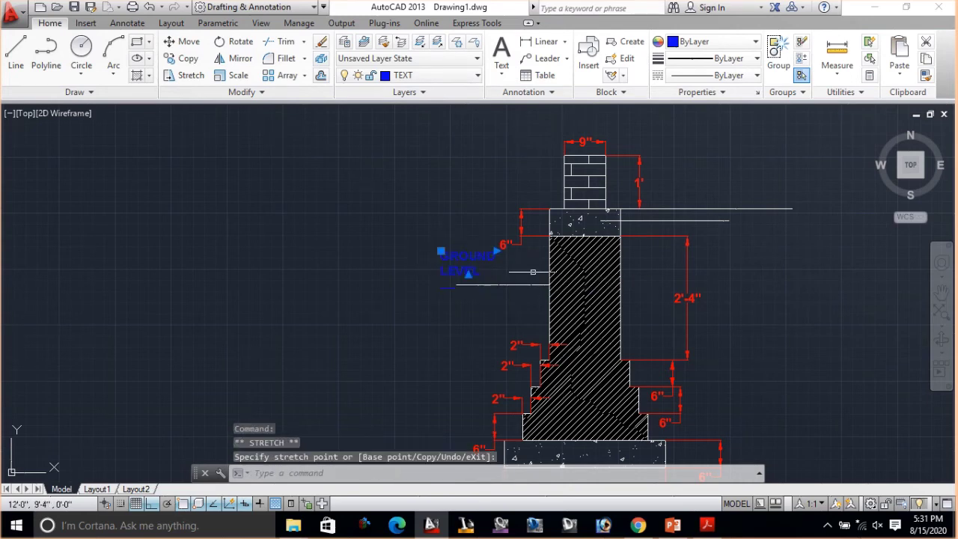
pyautogui.click(440, 252)
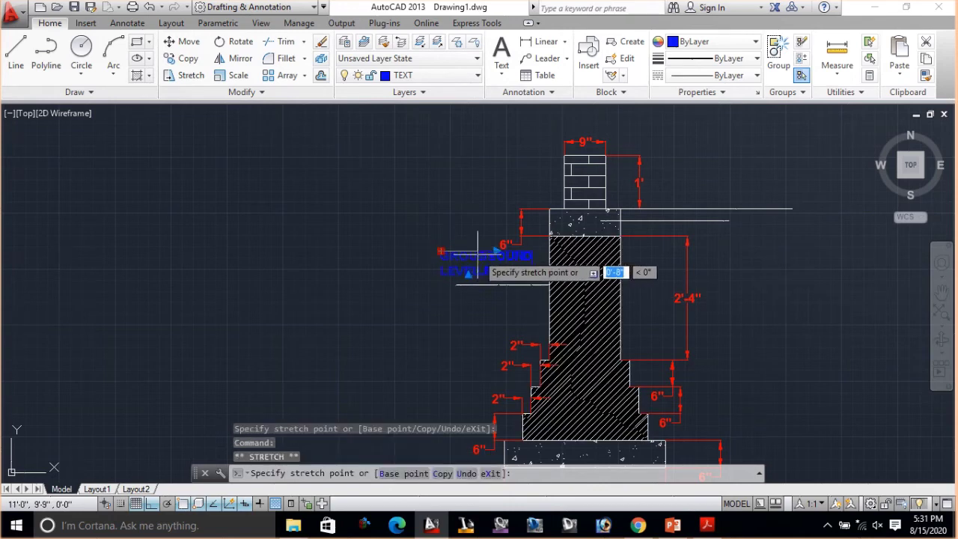
pyautogui.click(488, 252)
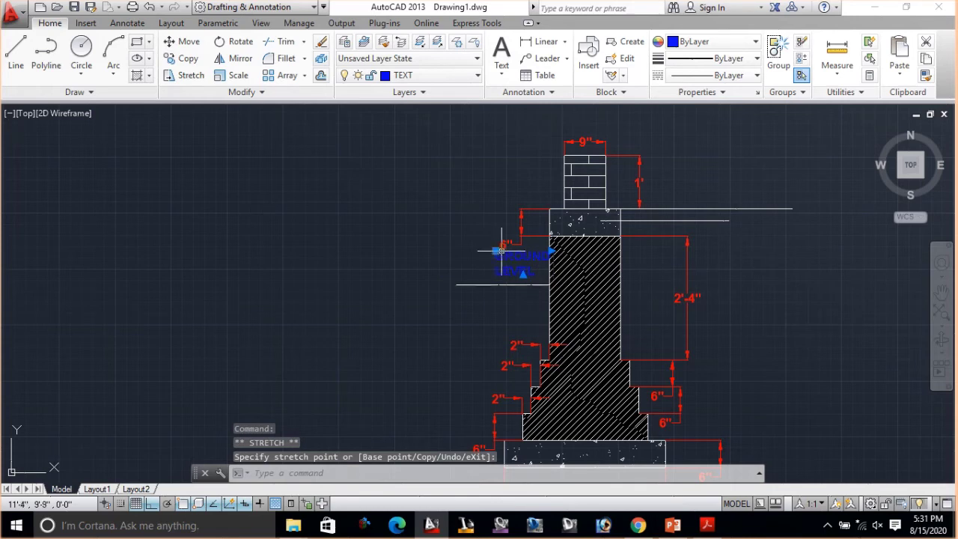
pyautogui.click(498, 251)
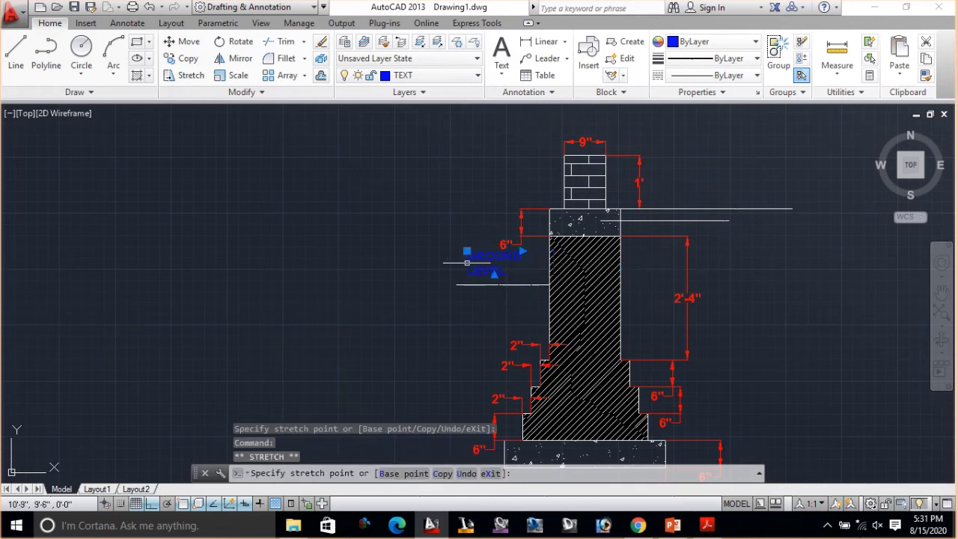
pyautogui.click(466, 262)
# - Drop the empty MTEXT box, then write multiline text FLOOR LEVEL above the floor line
pyautogui.write('mt')
pyautogui.press('Return')
pyautogui.click(839, 274)
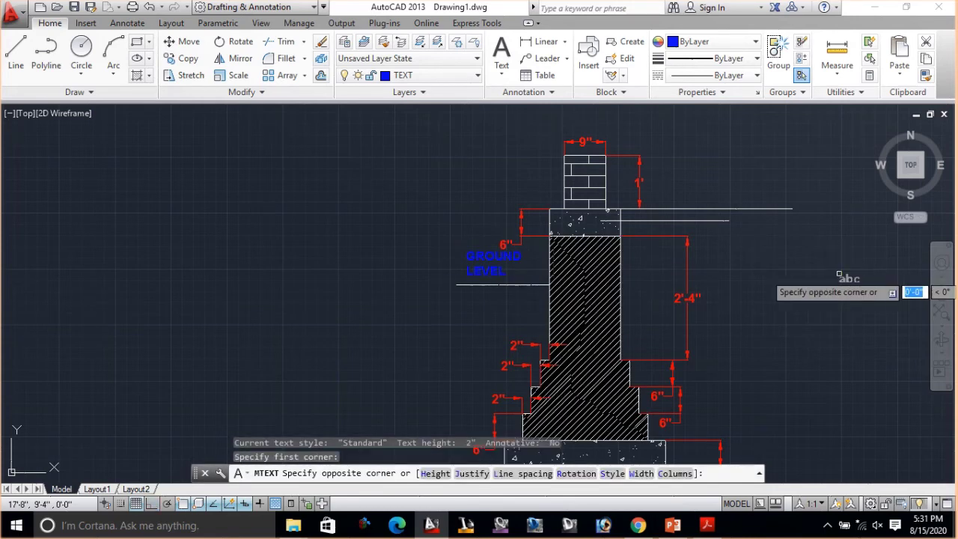
pyautogui.click(857, 286)
pyautogui.click(733, 278)
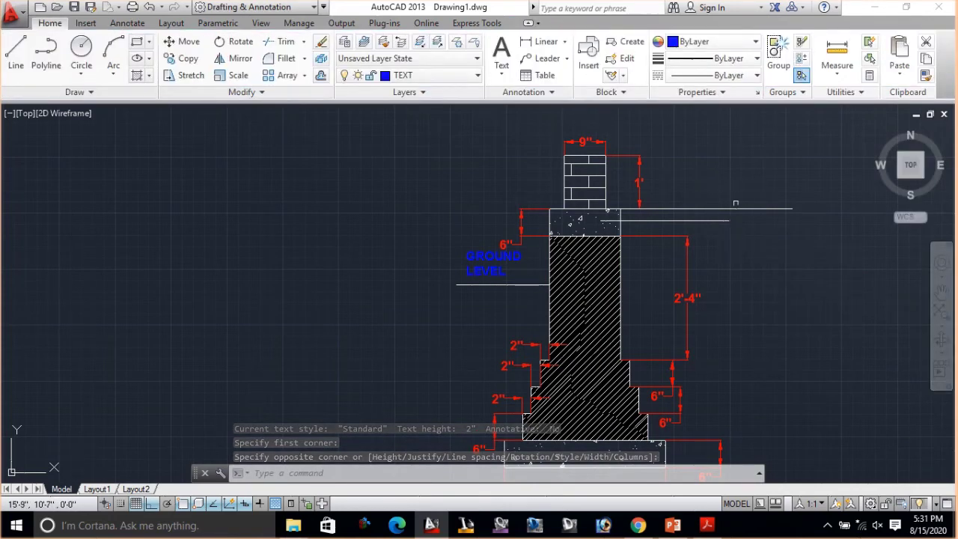
pyautogui.click(128, 23)
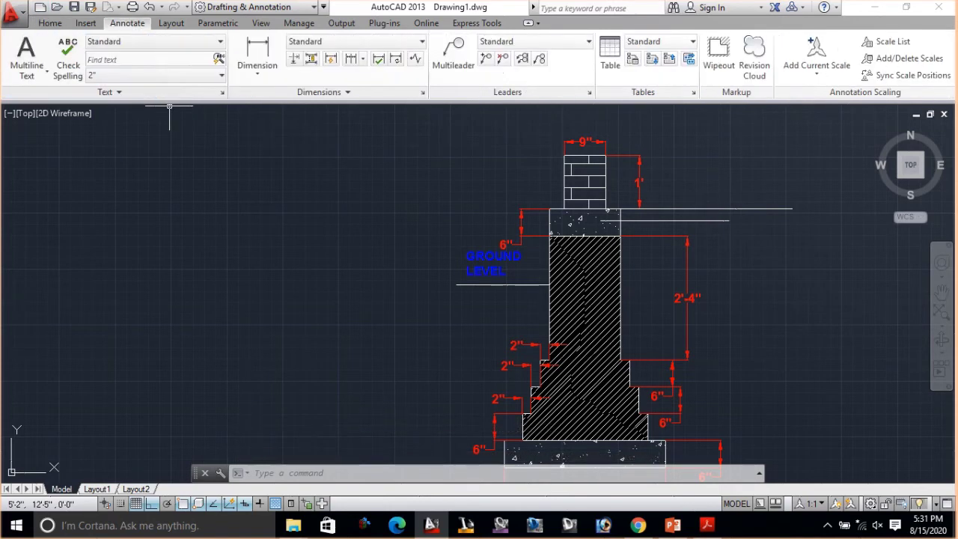
pyautogui.click(26, 52)
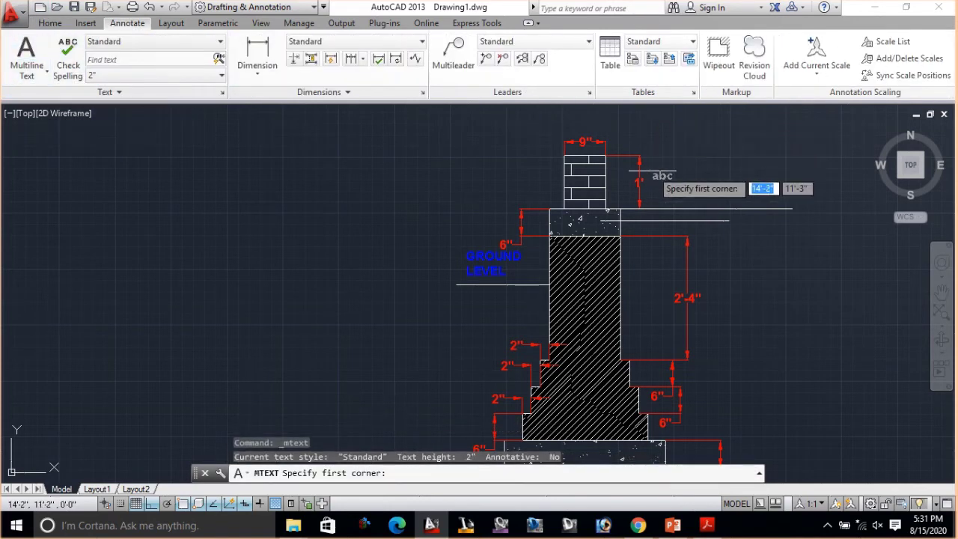
pyautogui.click(664, 175)
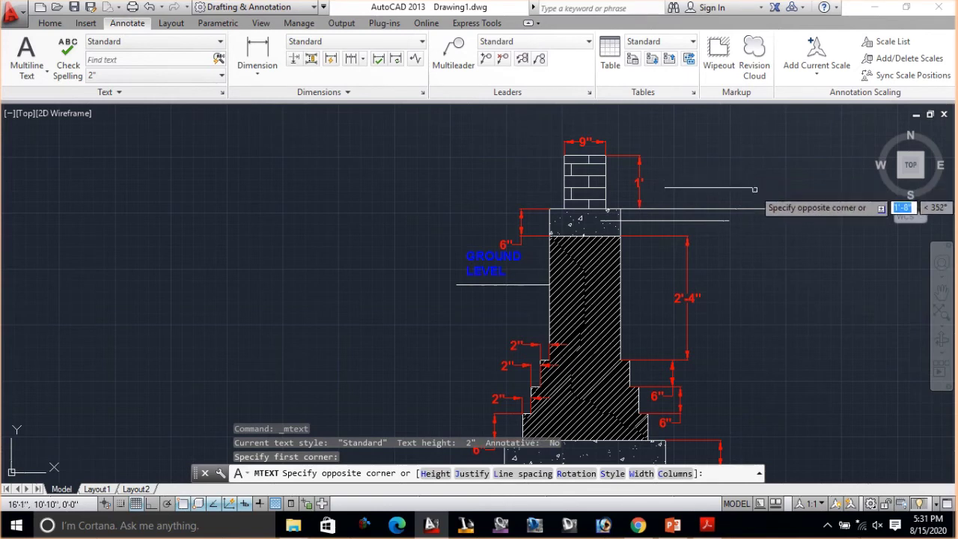
pyautogui.click(757, 196)
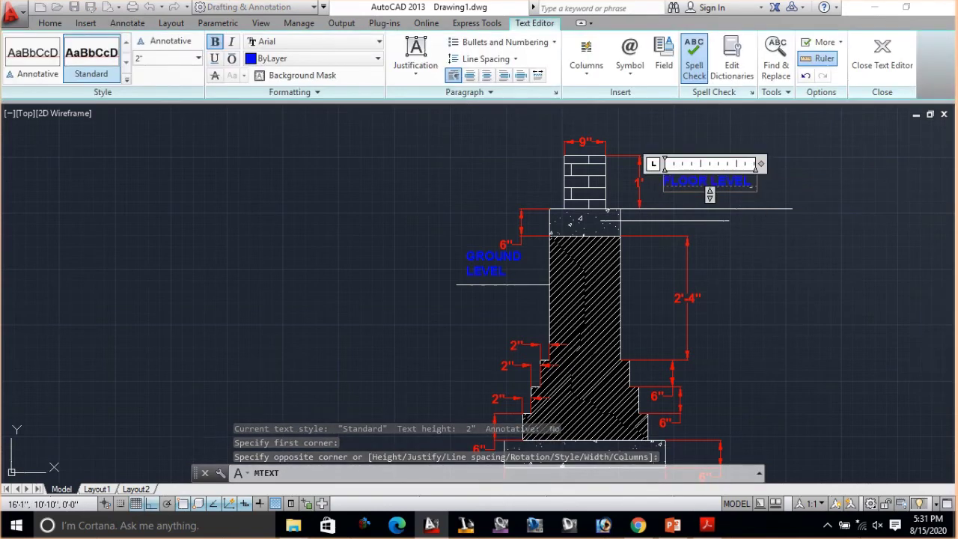
pyautogui.click(327, 461)
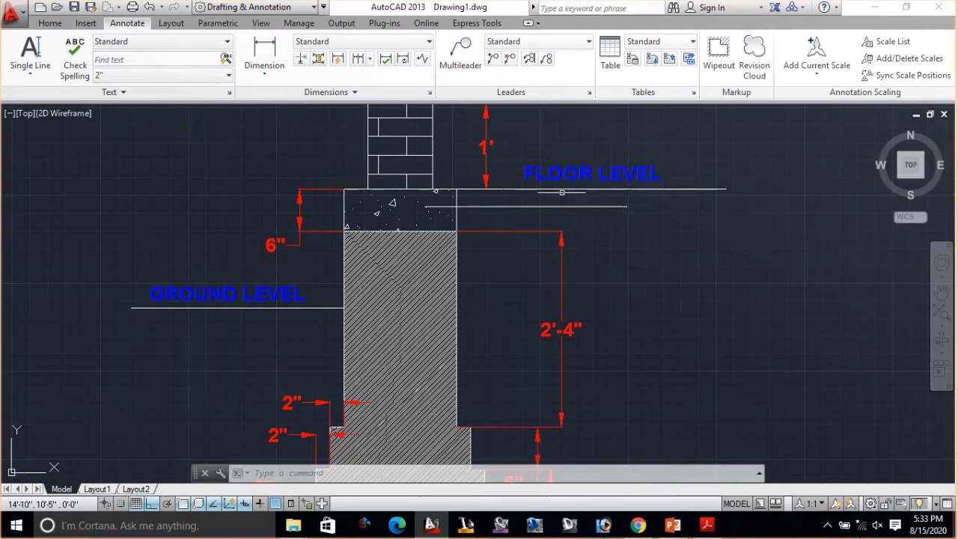
# - Place the single-line label D.PC just below the floor line, right of the concrete base
pyautogui.click(479, 198)
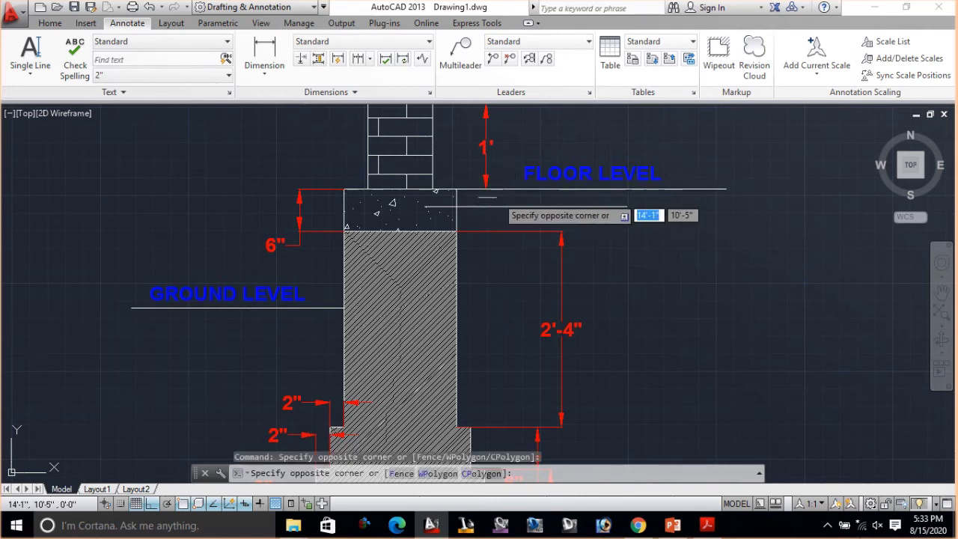
pyautogui.click(496, 196)
pyautogui.click(30, 52)
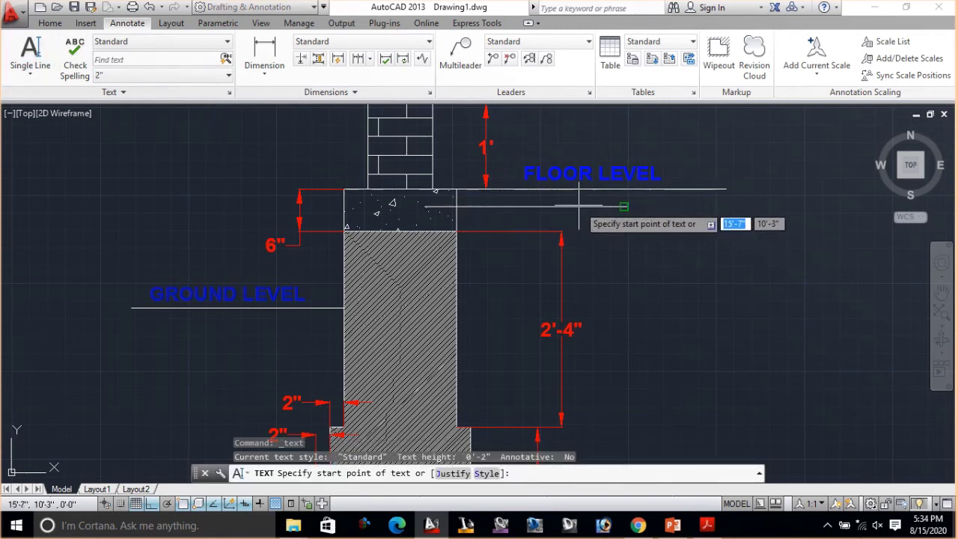
pyautogui.click(626, 205)
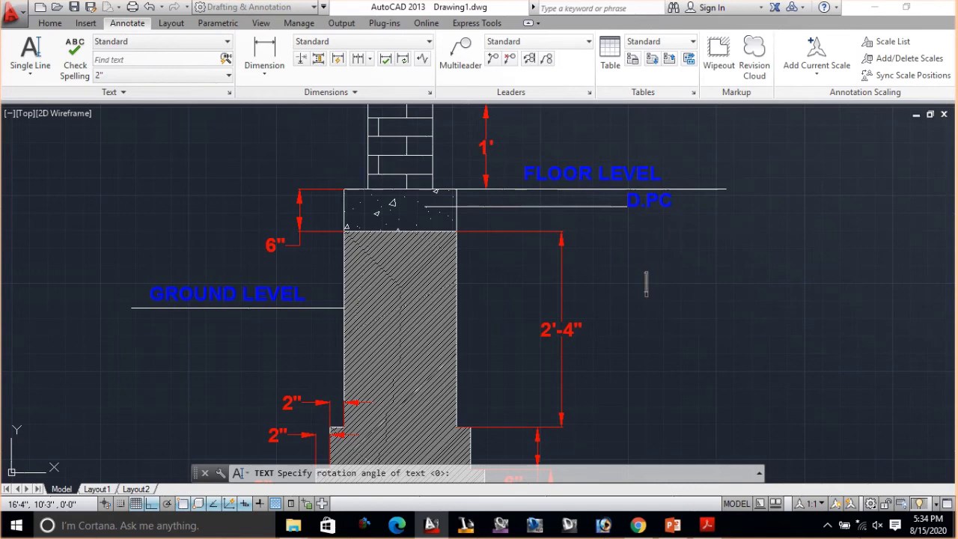
pyautogui.moveTo(646, 283); pyautogui.dragTo(699, 367, button='middle')
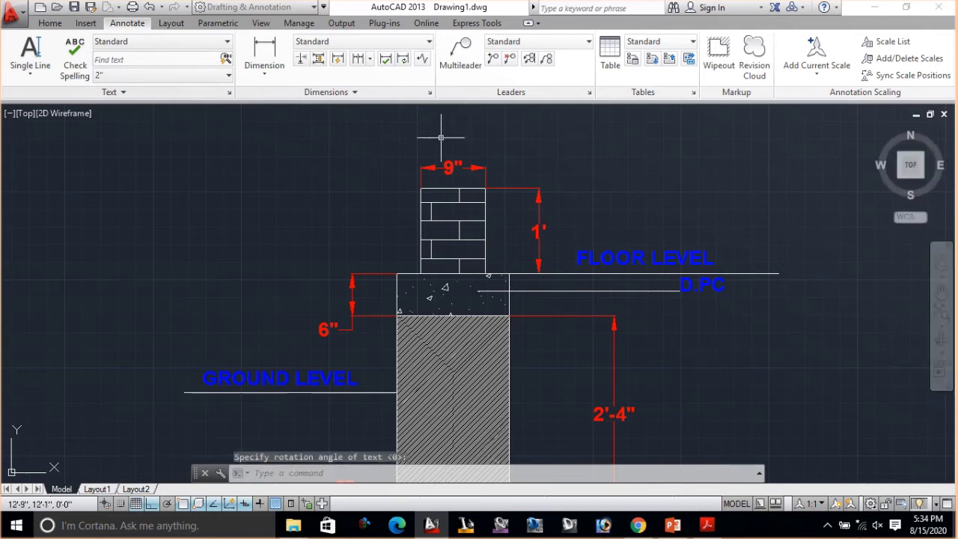
# - Clear the stray leader-edit prompt and selection, abandoning a first leader attempt
pyautogui.click(493, 59)
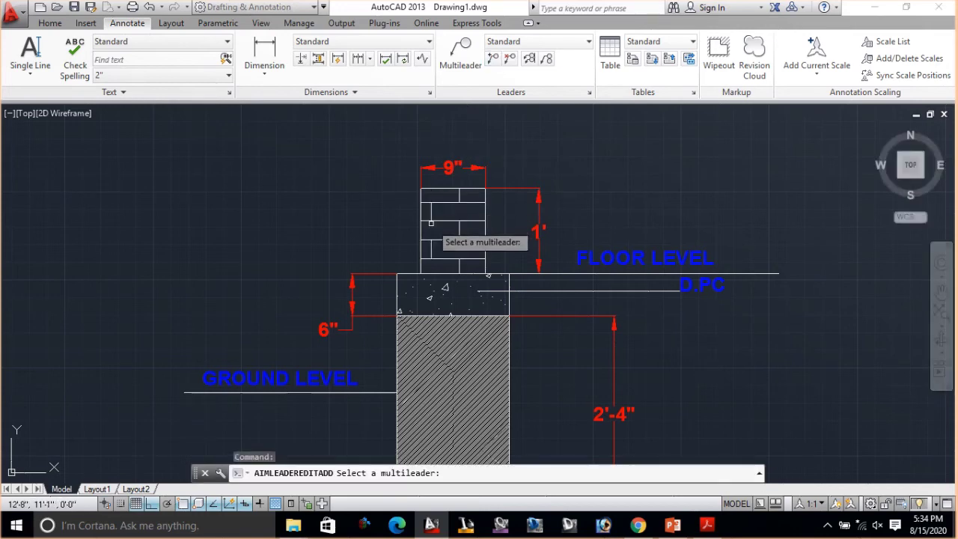
pyautogui.press('Escape')
pyautogui.press('Escape')
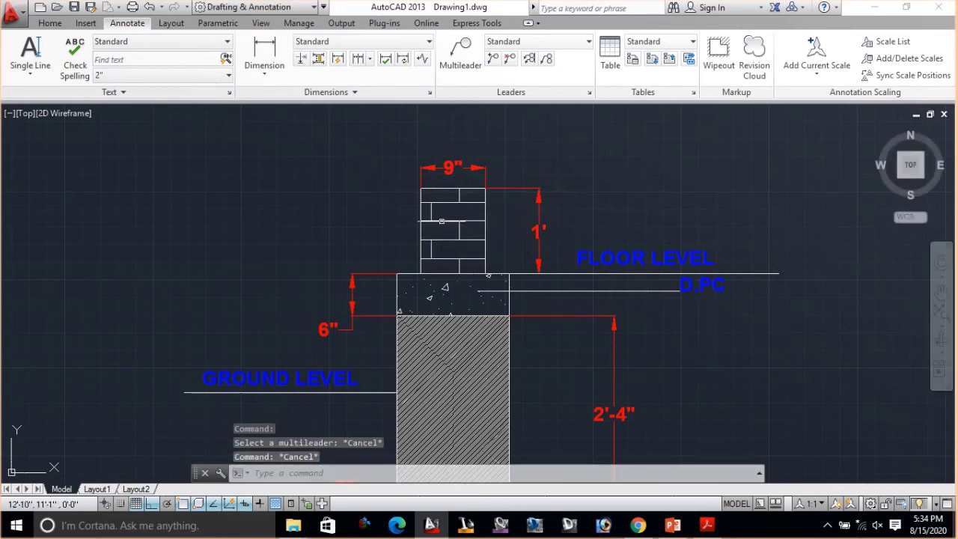
pyautogui.click(447, 213)
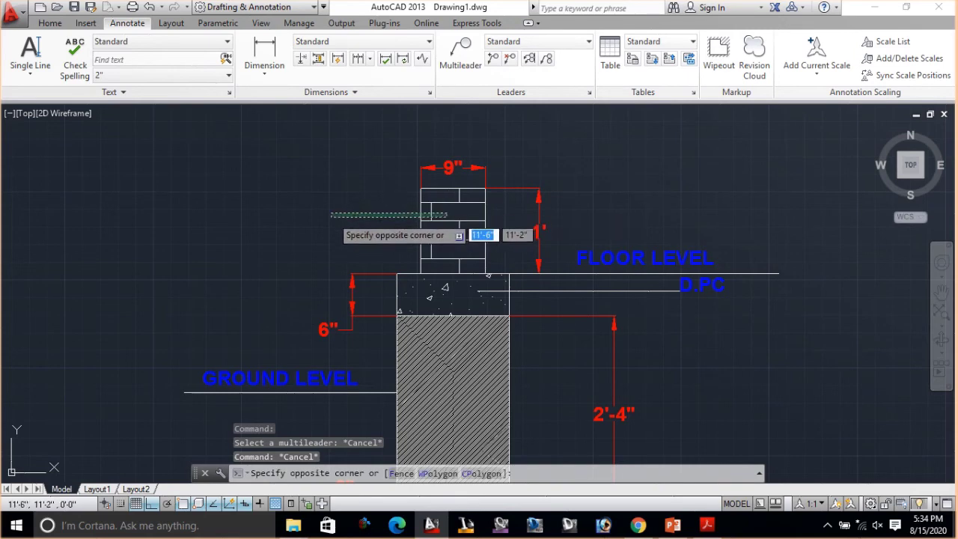
pyautogui.press('Escape')
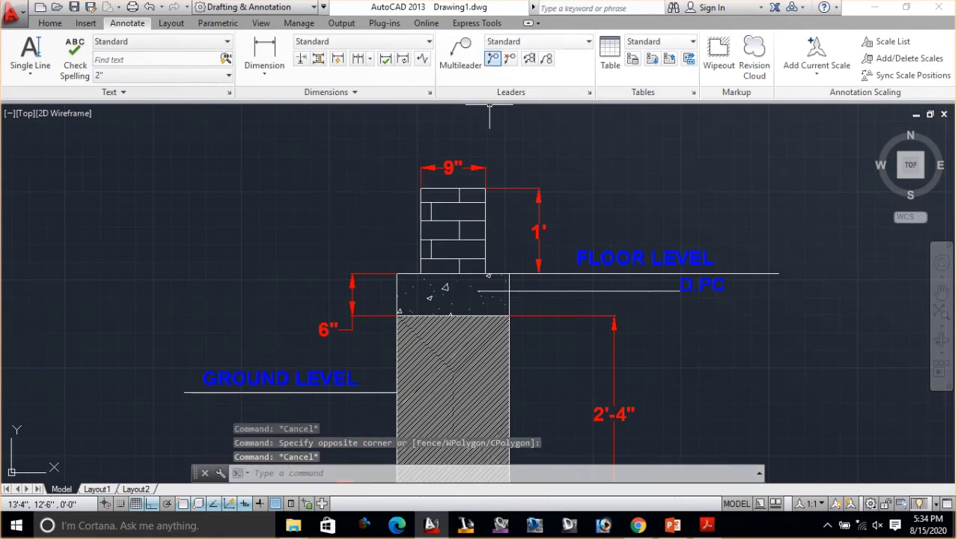
pyautogui.click(50, 23)
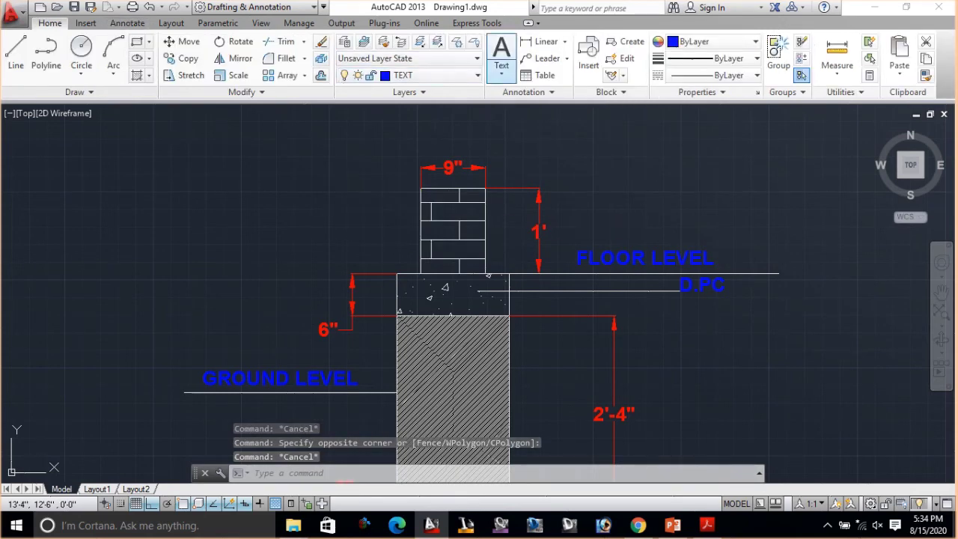
pyautogui.click(547, 58)
pyautogui.click(433, 229)
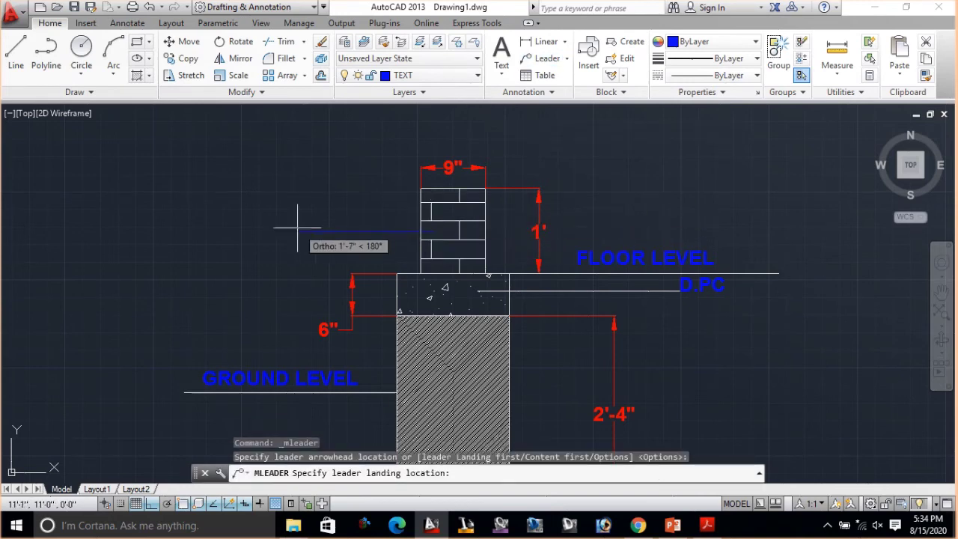
pyautogui.press('Escape')
# - Make Defpoints the current layer and draw a text-less leader from the brick wall leftward
pyautogui.click(419, 75)
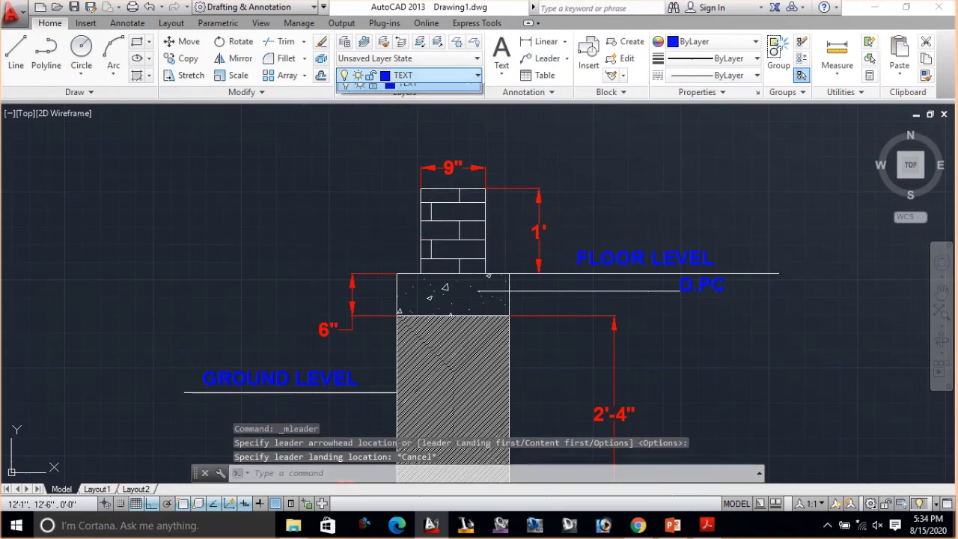
pyautogui.click(416, 108)
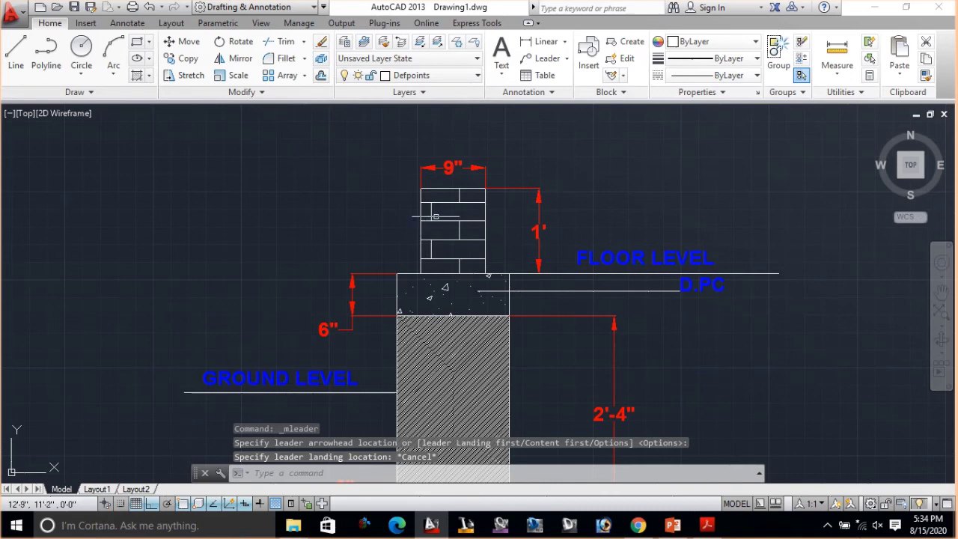
pyautogui.click(547, 58)
pyautogui.click(433, 229)
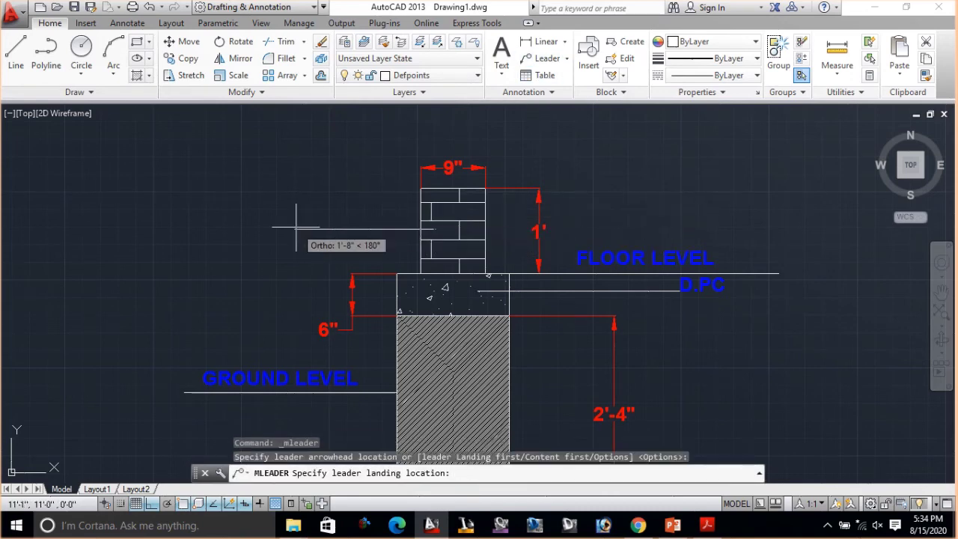
pyautogui.click(295, 226)
pyautogui.press('Escape')
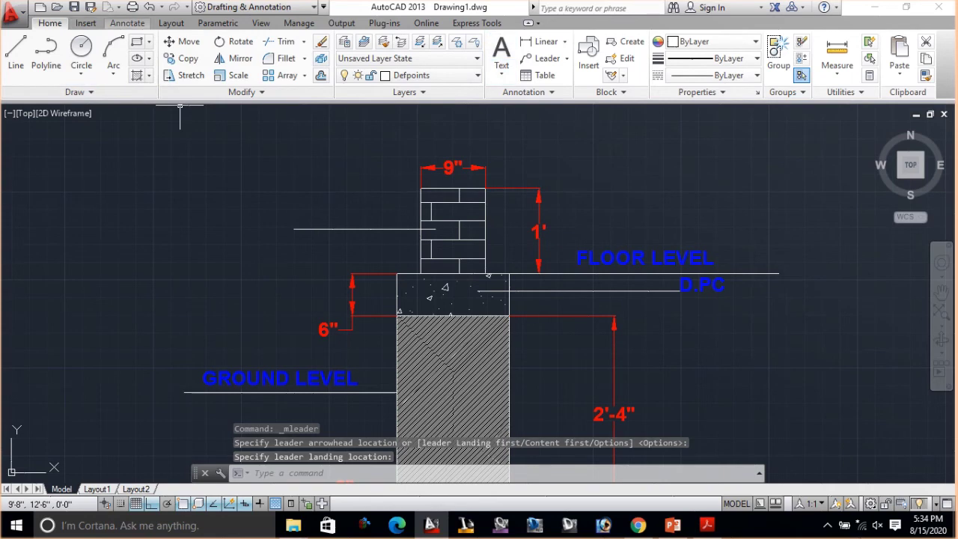
pyautogui.click(127, 22)
pyautogui.click(30, 52)
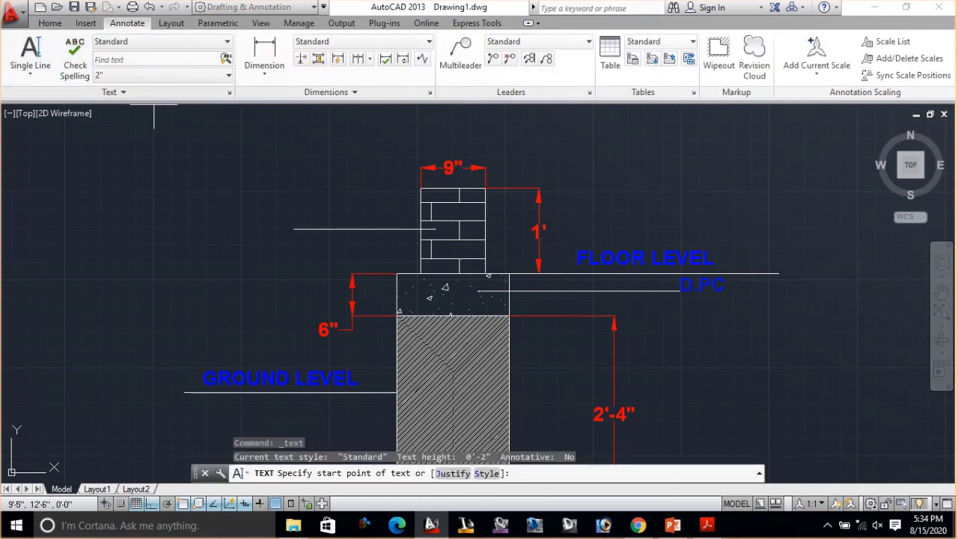
# - Write single-line text WALL at zero rotation at the leader's left end
pyautogui.click(283, 218)
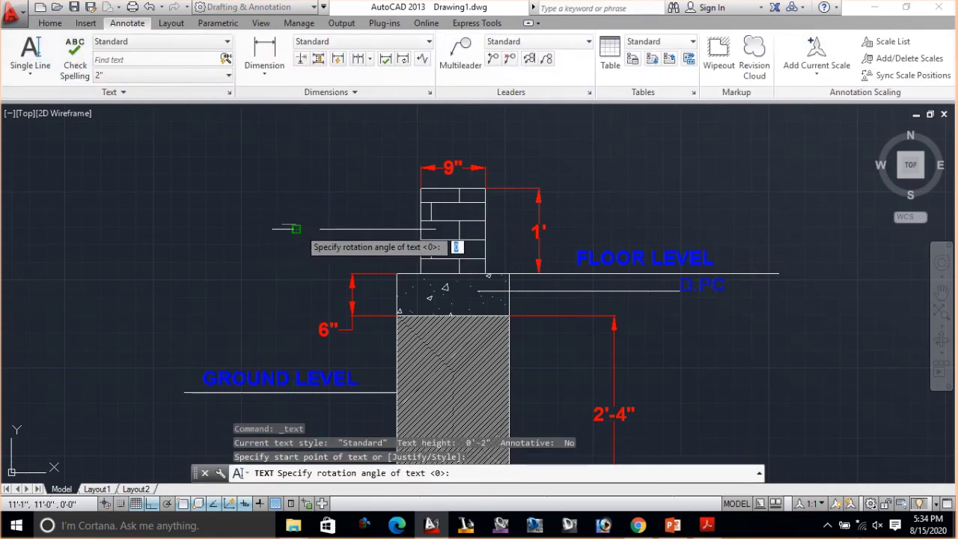
pyautogui.click(293, 228)
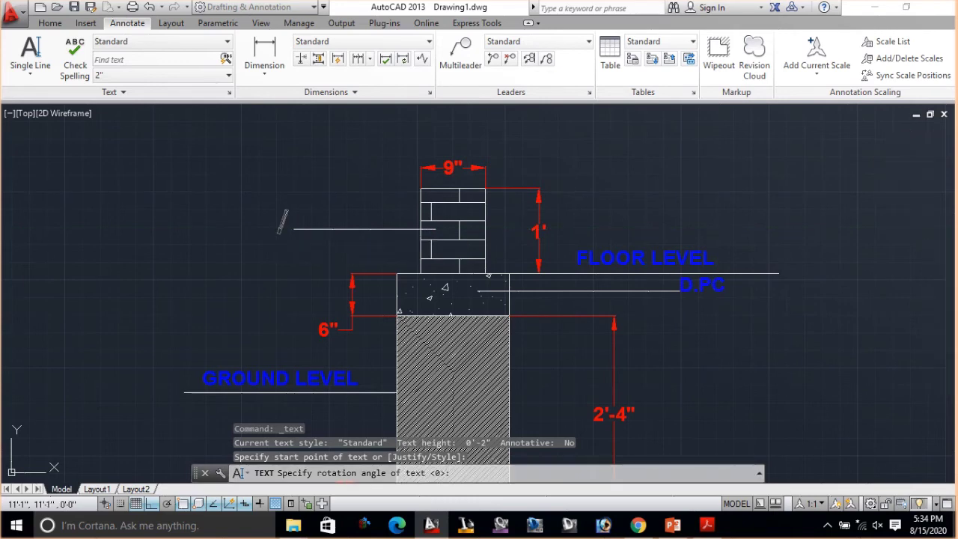
pyautogui.press('Escape')
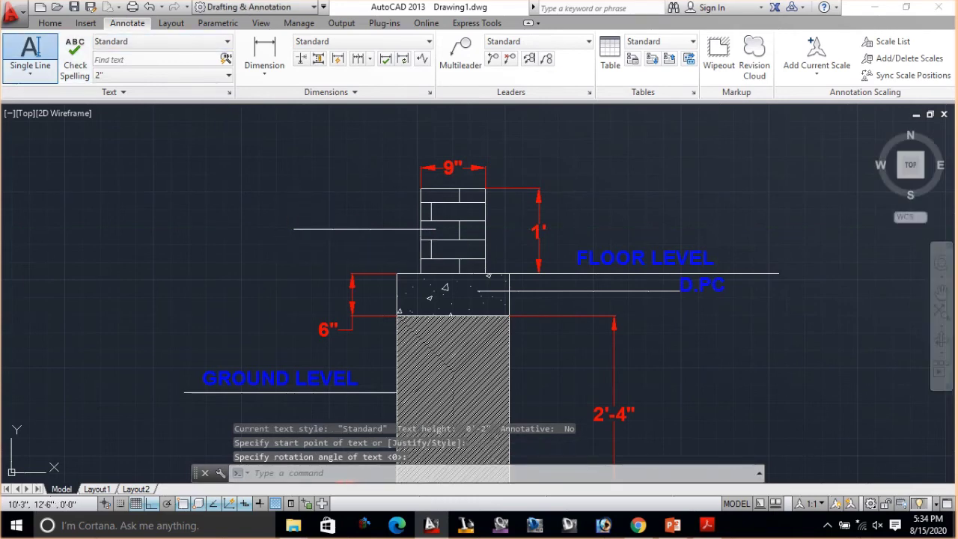
pyautogui.click(30, 52)
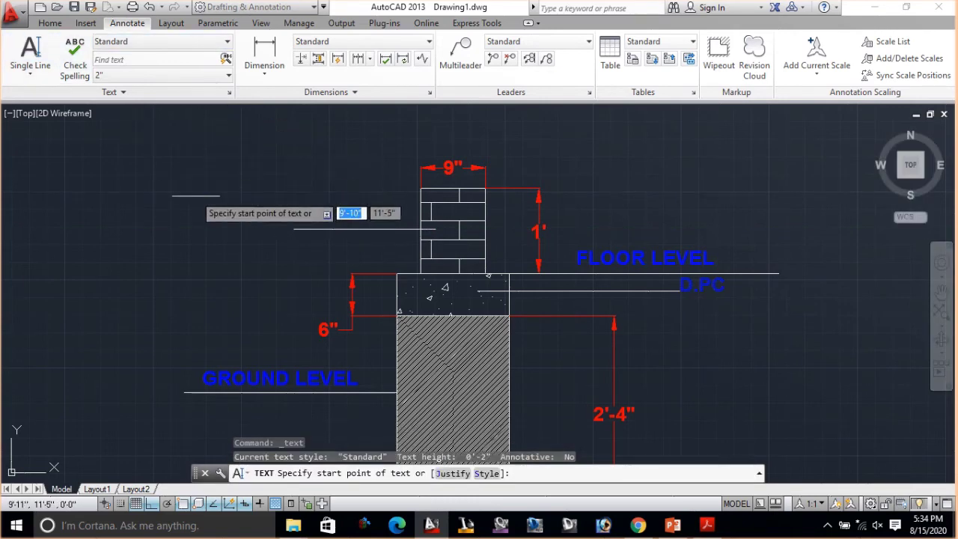
pyautogui.click(293, 228)
pyautogui.click(293, 228)
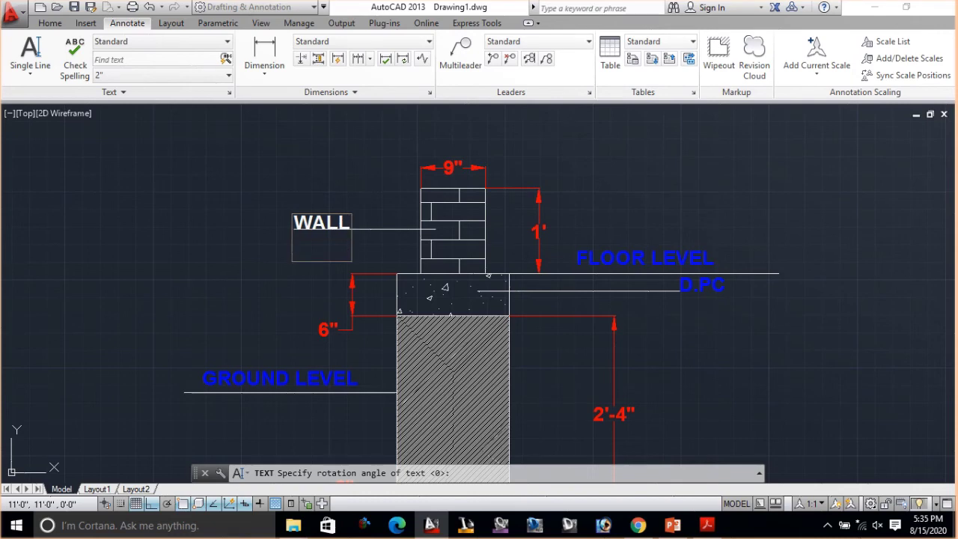
pyautogui.click(645, 180)
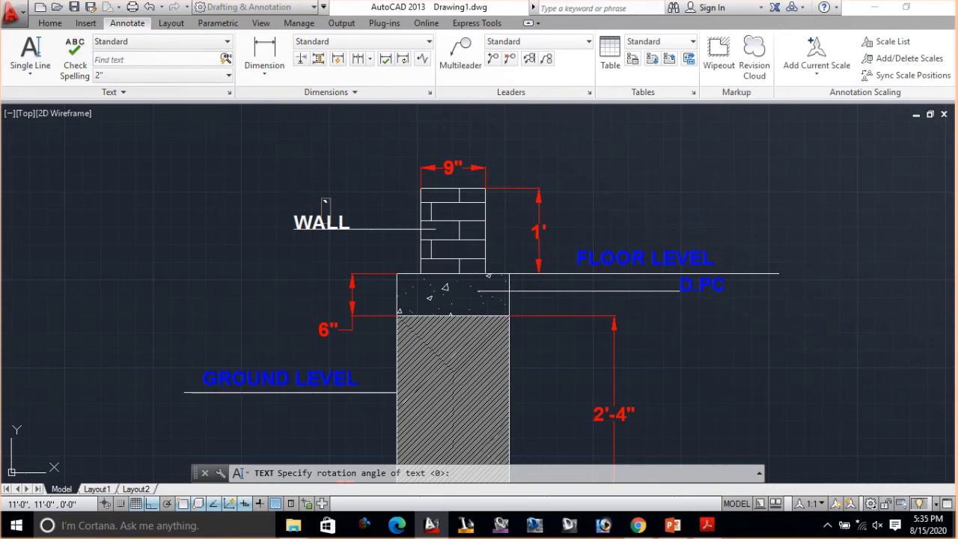
pyautogui.press('Return')
pyautogui.click(322, 222)
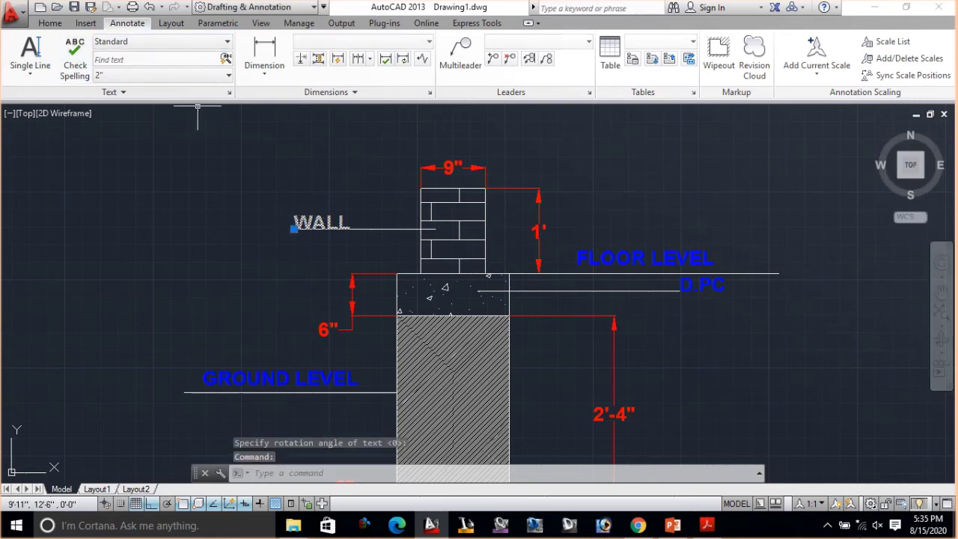
# - Move the WALL text onto the blue TEXT layer
pyautogui.click(51, 23)
pyautogui.click(408, 75)
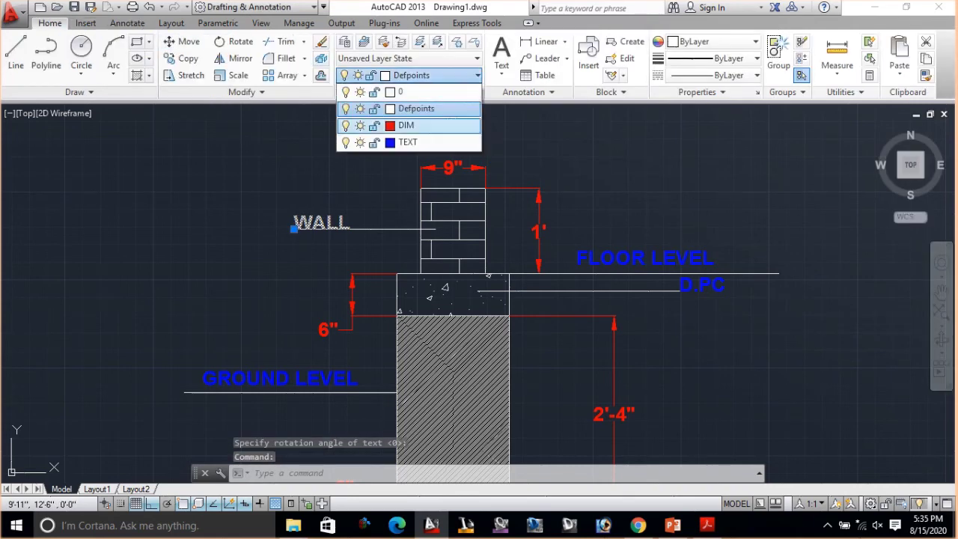
pyautogui.click(408, 142)
pyautogui.press('Escape')
pyautogui.press('Escape')
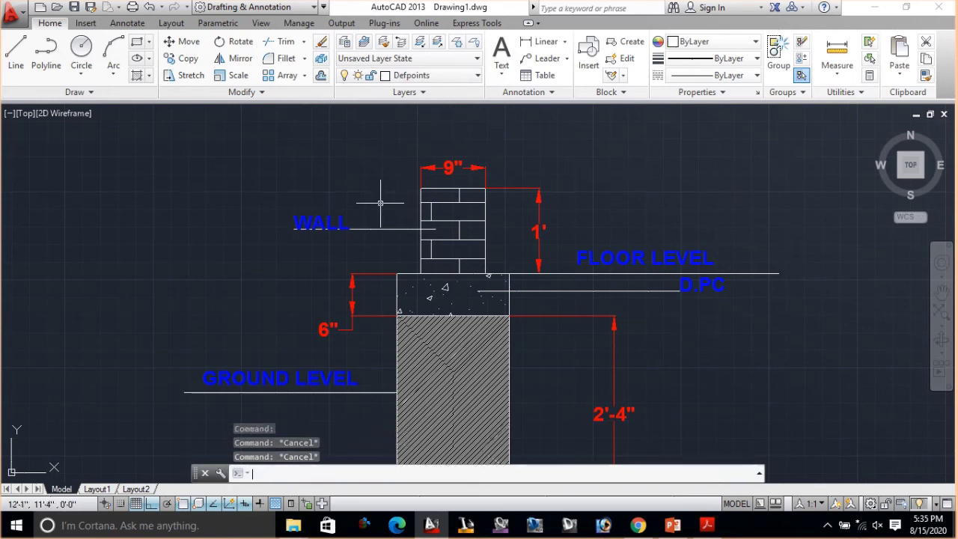
# - Reposition the WALL text down onto the leader line left of the brickwork
pyautogui.click(313, 221)
pyautogui.click(294, 228)
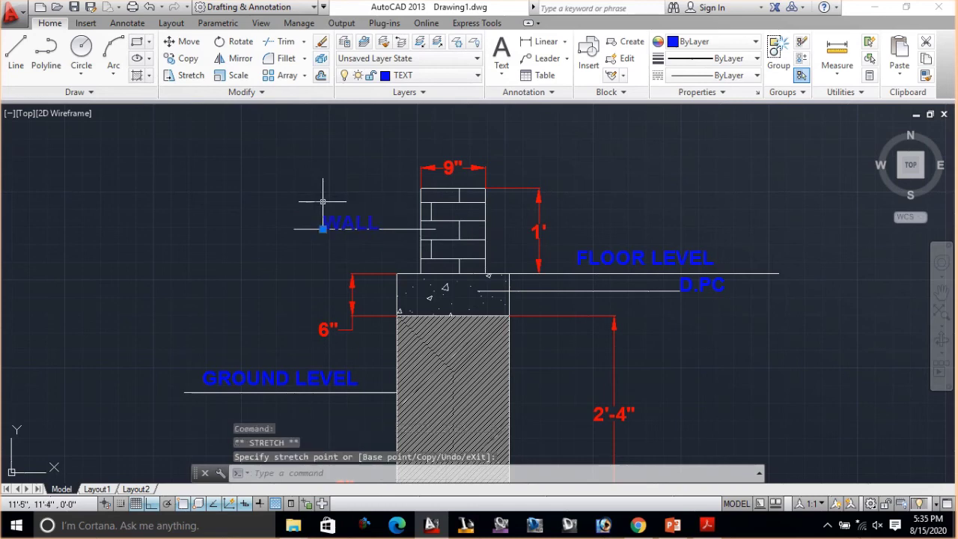
pyautogui.press('Escape')
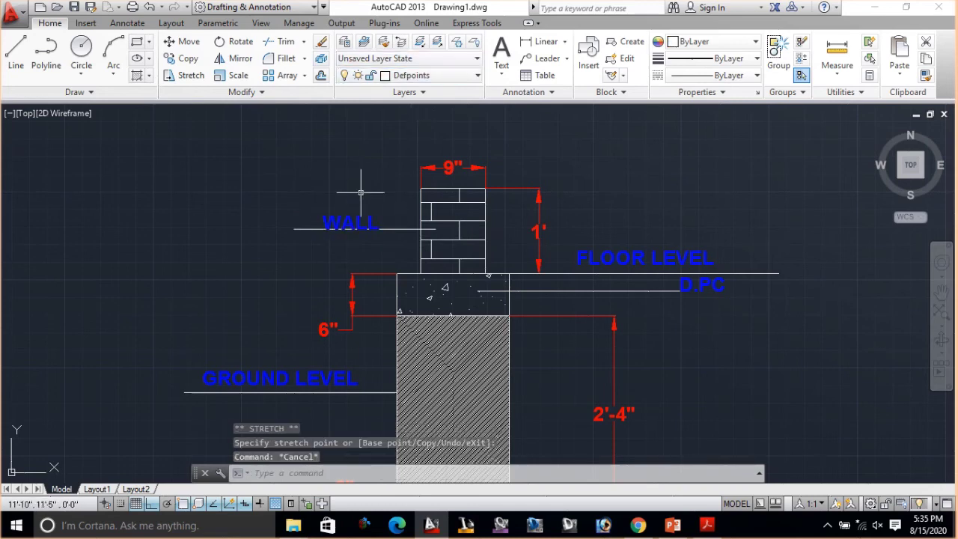
pyautogui.click(320, 228)
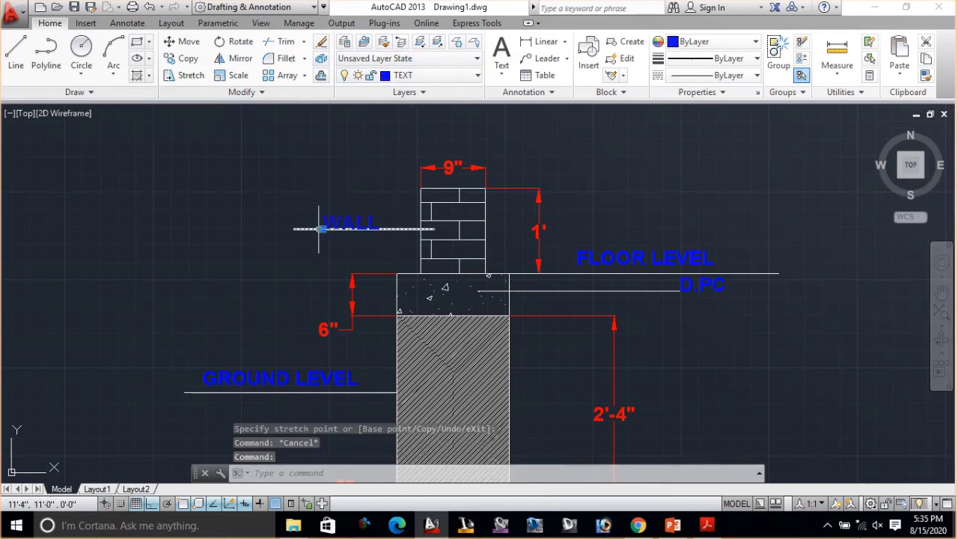
pyautogui.click(320, 229)
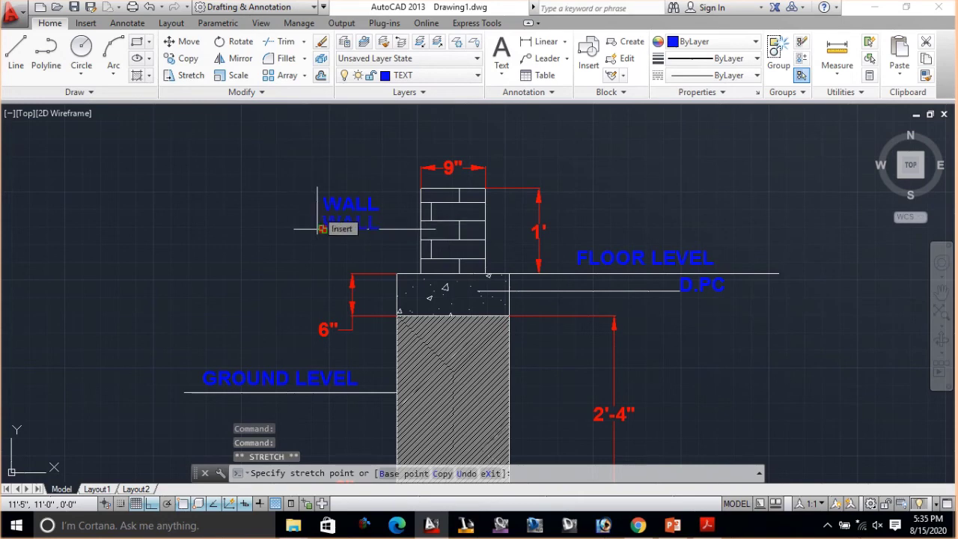
pyautogui.click(317, 210)
pyautogui.press('Escape')
pyautogui.press('Escape')
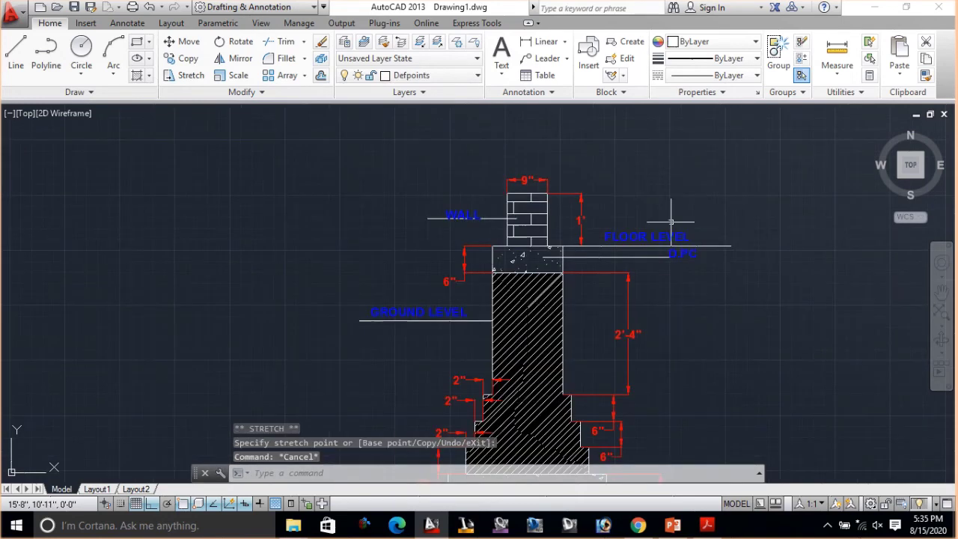
pyautogui.scroll(-2, 673, 214)
pyautogui.moveTo(761, 336); pyautogui.dragTo(653, 232, button='middle')
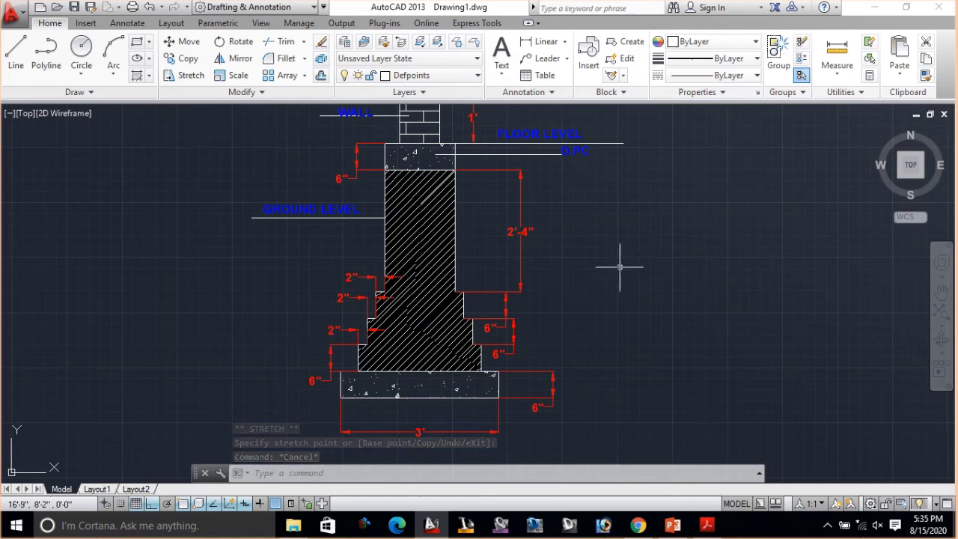
pyautogui.click(554, 407)
pyautogui.press('Escape')
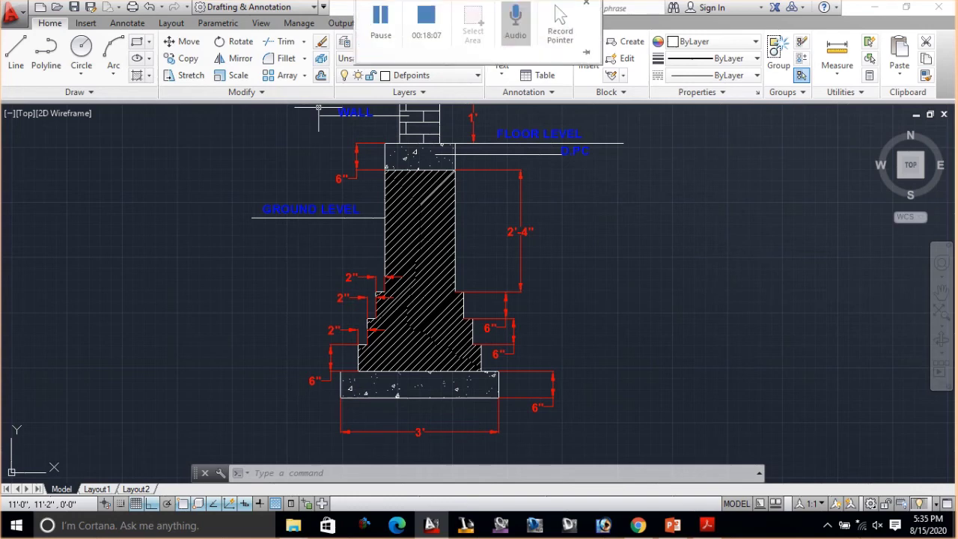
pyautogui.click(545, 59)
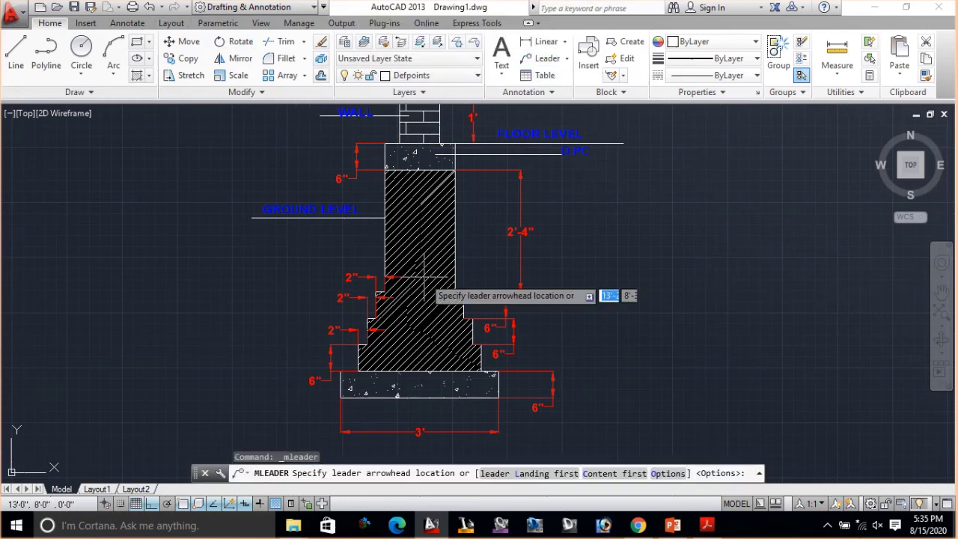
pyautogui.click(345, 382)
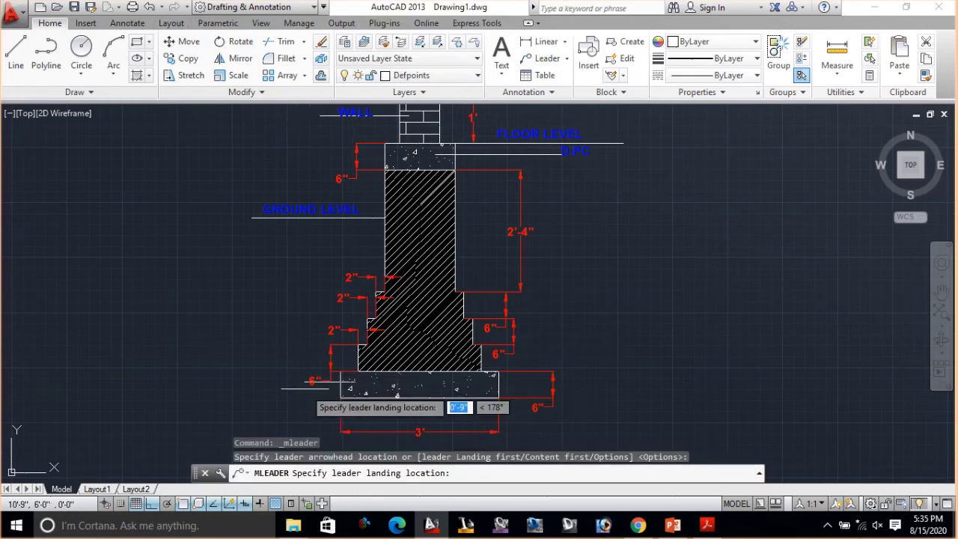
pyautogui.click(258, 382)
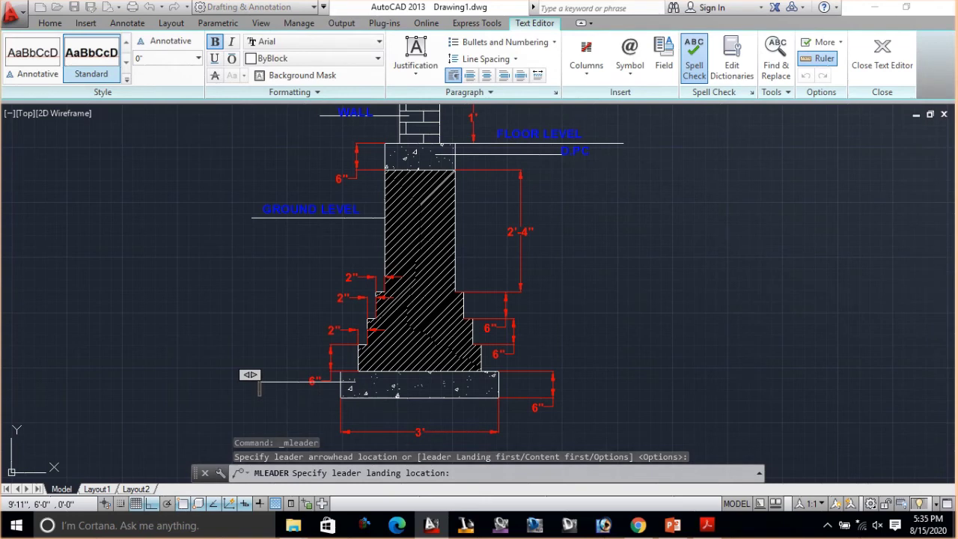
pyautogui.write('P.C.C')
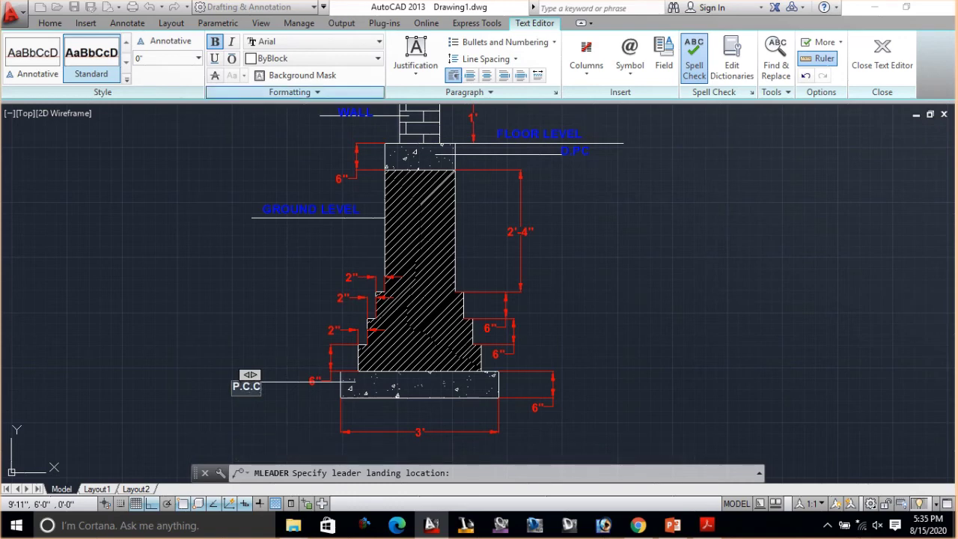
pyautogui.click(50, 24)
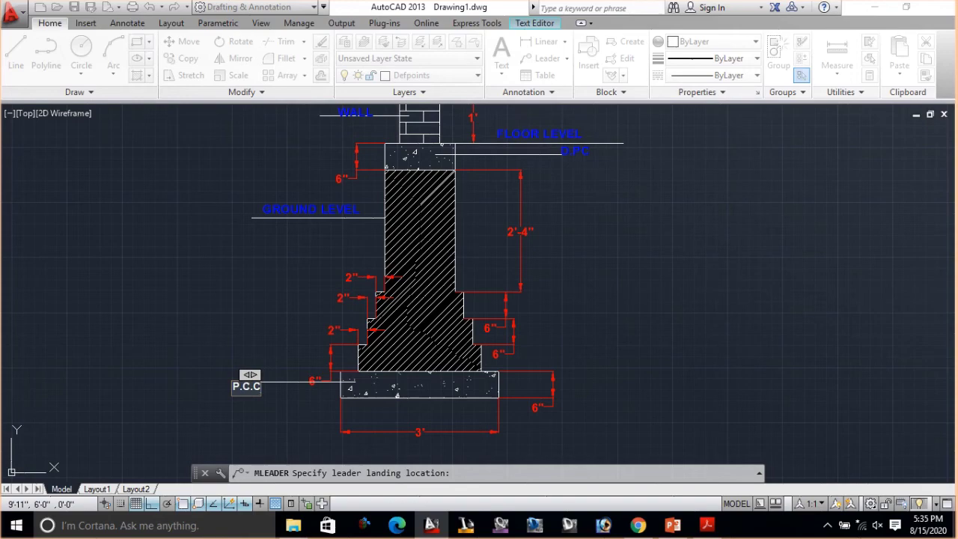
pyautogui.click(702, 309)
pyautogui.press('Escape')
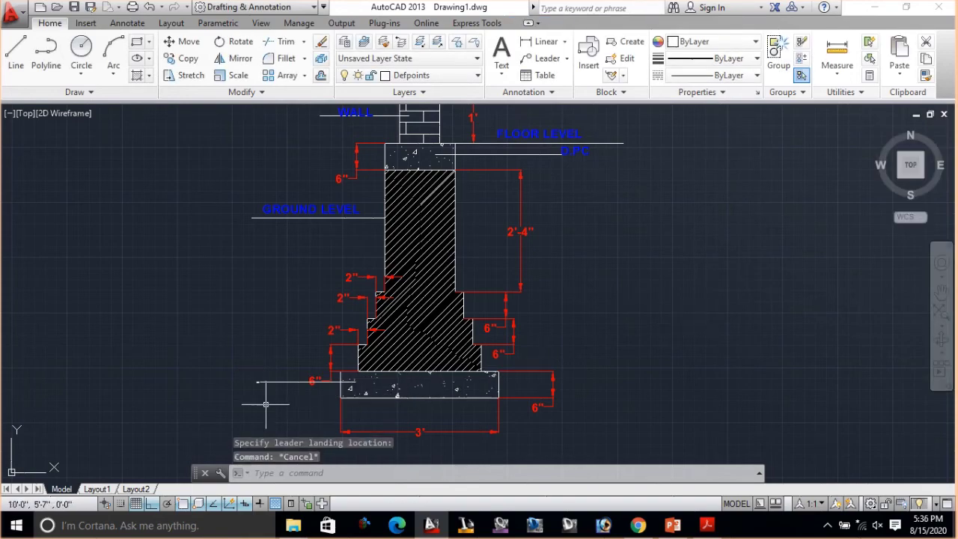
pyautogui.scroll(6, 264, 404)
pyautogui.click(220, 315)
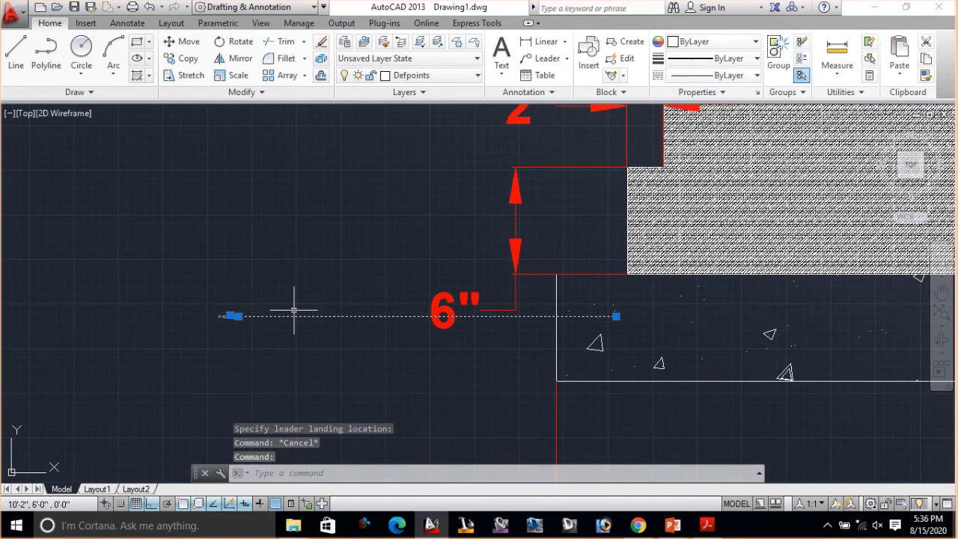
pyautogui.press('Delete')
pyautogui.scroll(-4, 648, 349)
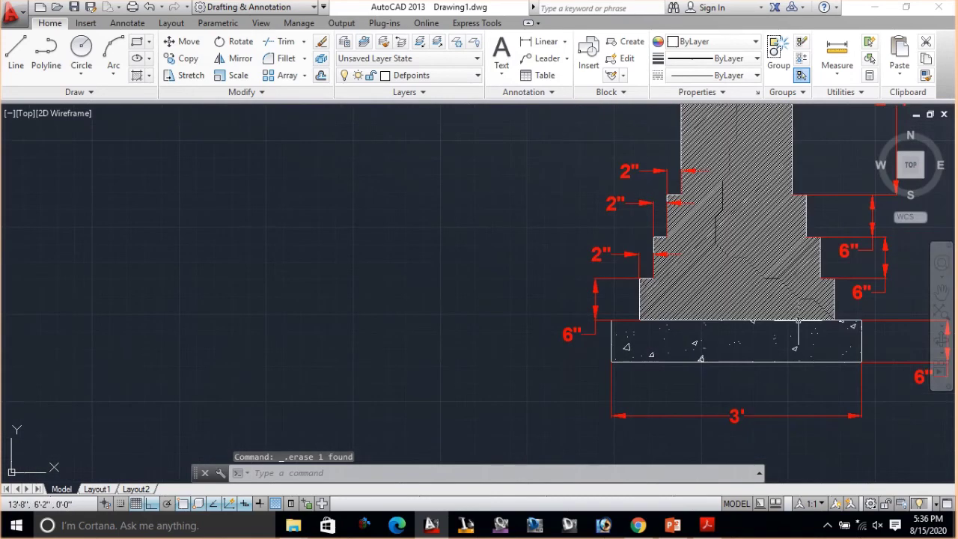
pyautogui.moveTo(538, 327); pyautogui.dragTo(338, 356, button='middle')
pyautogui.scroll(-3, 274, 263)
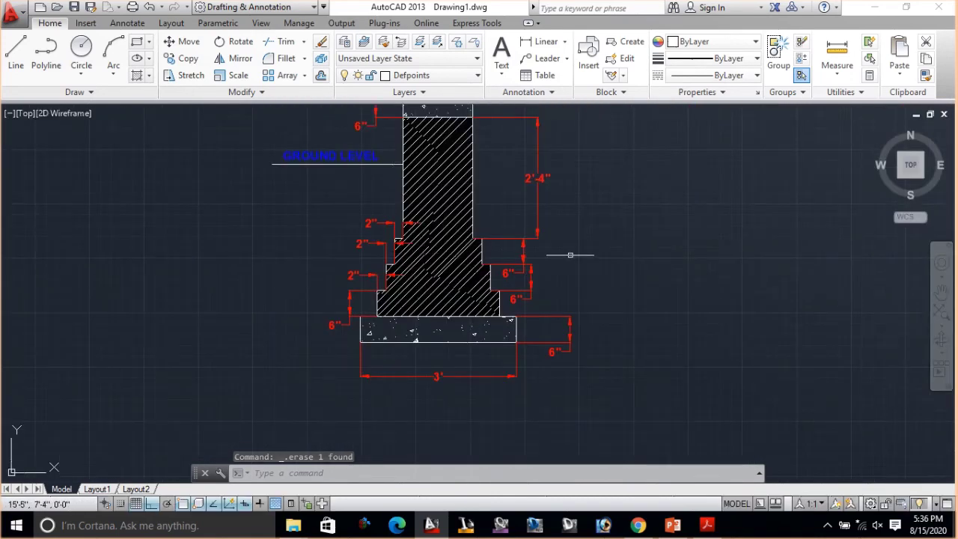
pyautogui.scroll(3, 583, 258)
# - Draw a text-less leader from inside the concrete footing horizontally out to its left
pyautogui.moveTo(594, 264); pyautogui.dragTo(697, 239, button='middle')
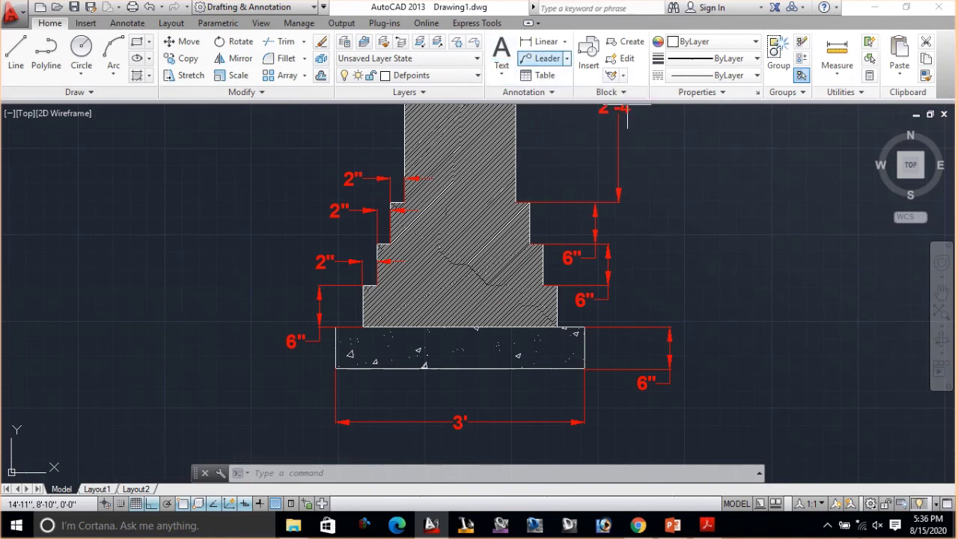
pyautogui.click(547, 57)
pyautogui.click(376, 343)
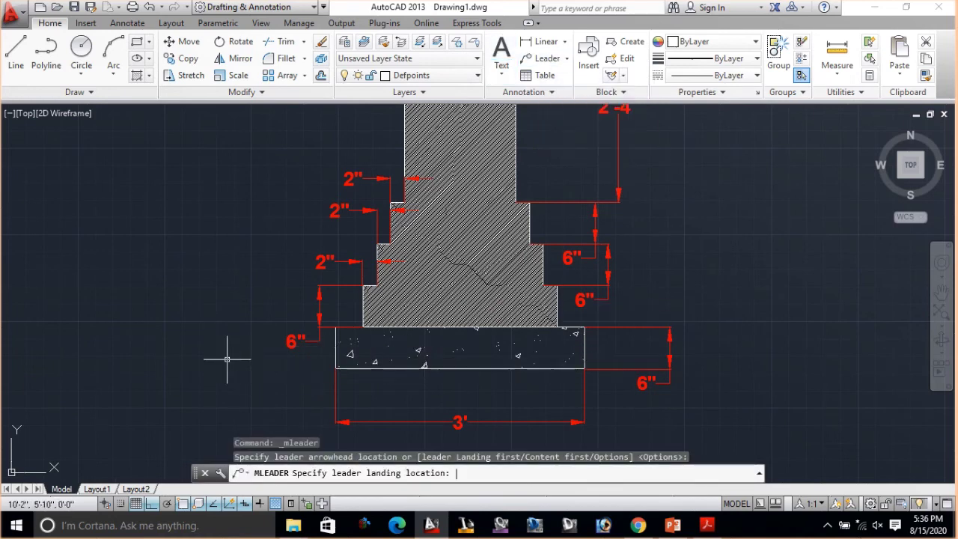
pyautogui.press('Escape')
pyautogui.click(547, 57)
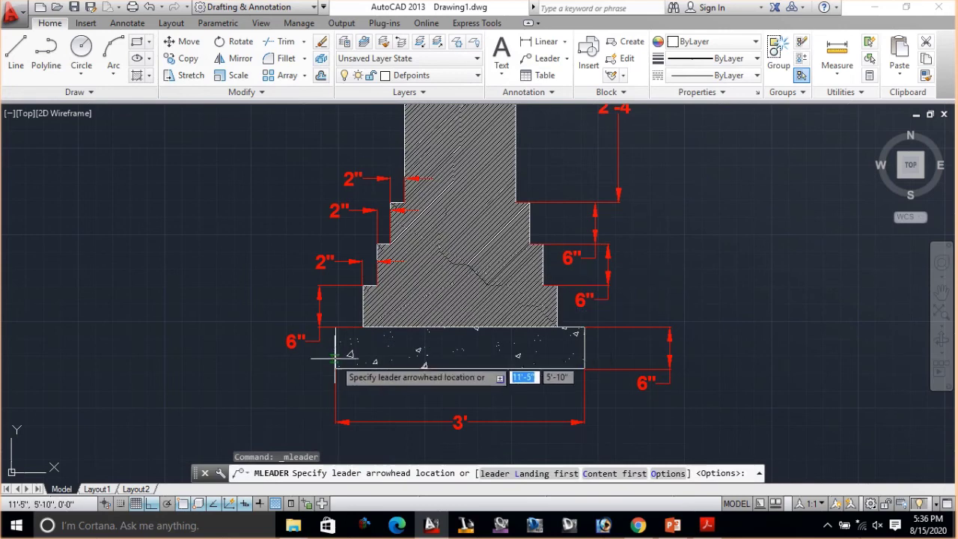
pyautogui.press('Escape')
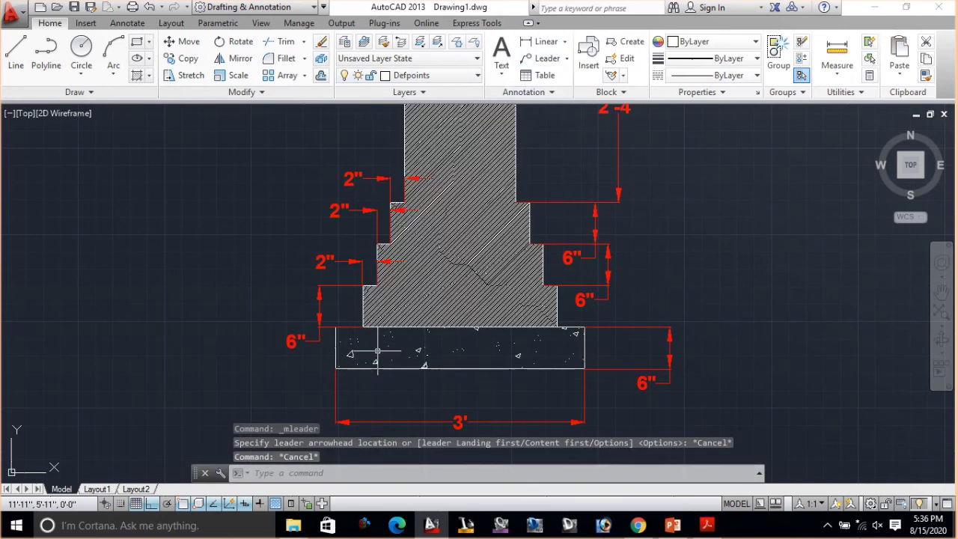
pyautogui.click(547, 57)
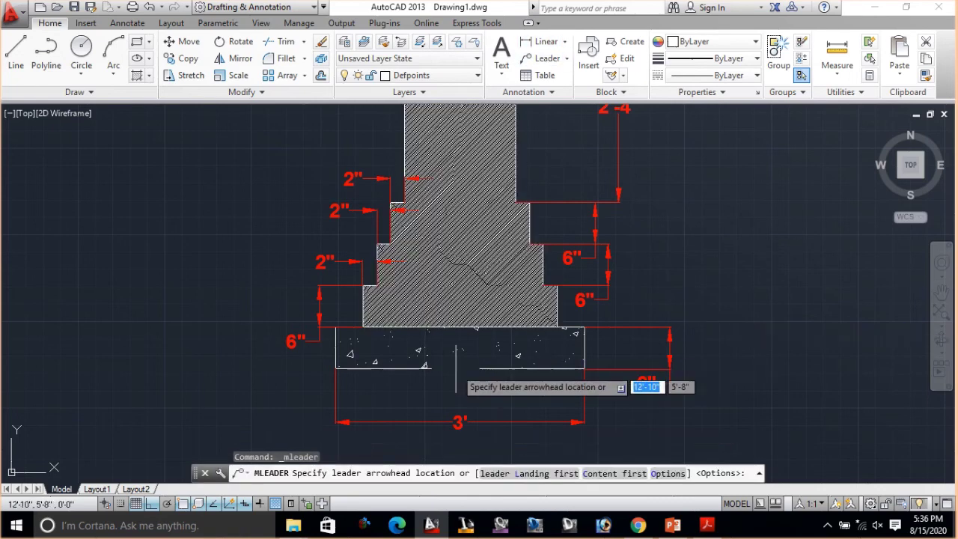
pyautogui.click(372, 368)
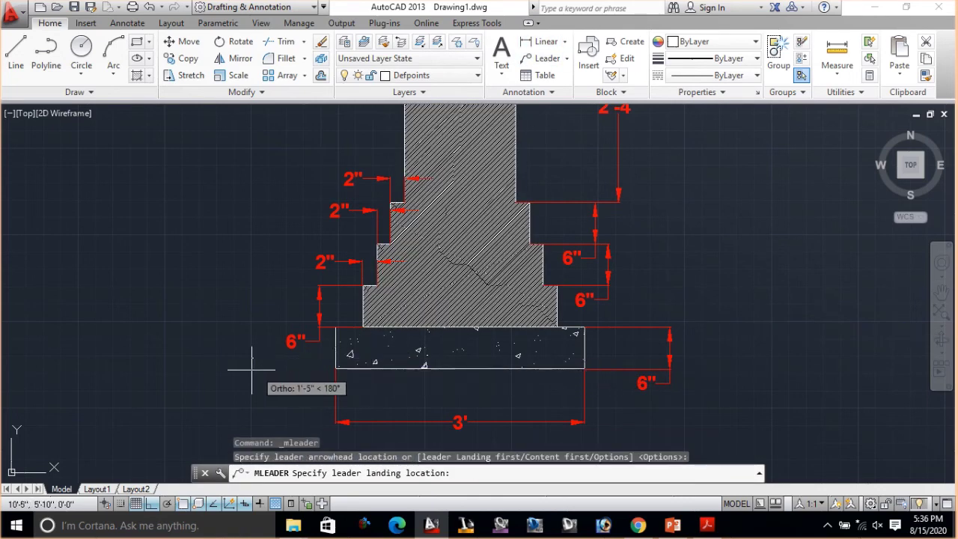
pyautogui.click(221, 367)
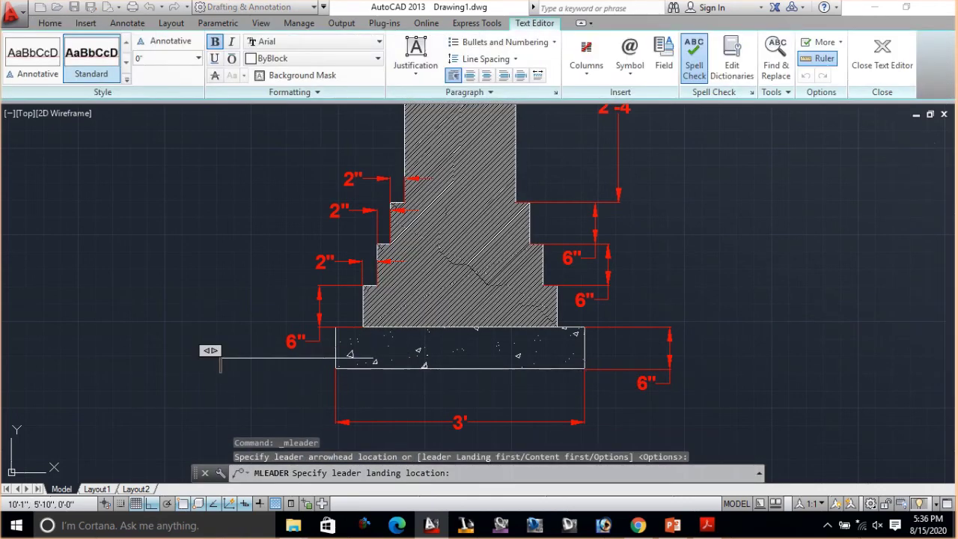
pyautogui.press('Escape')
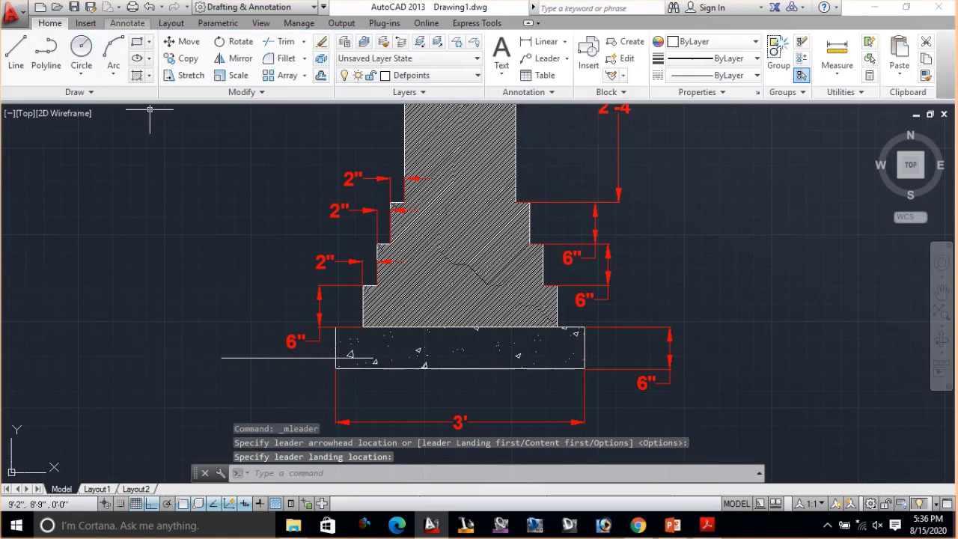
pyautogui.click(127, 22)
# - Write single-line text P.C.C at the footing leader's end with default rotation
pyautogui.click(30, 52)
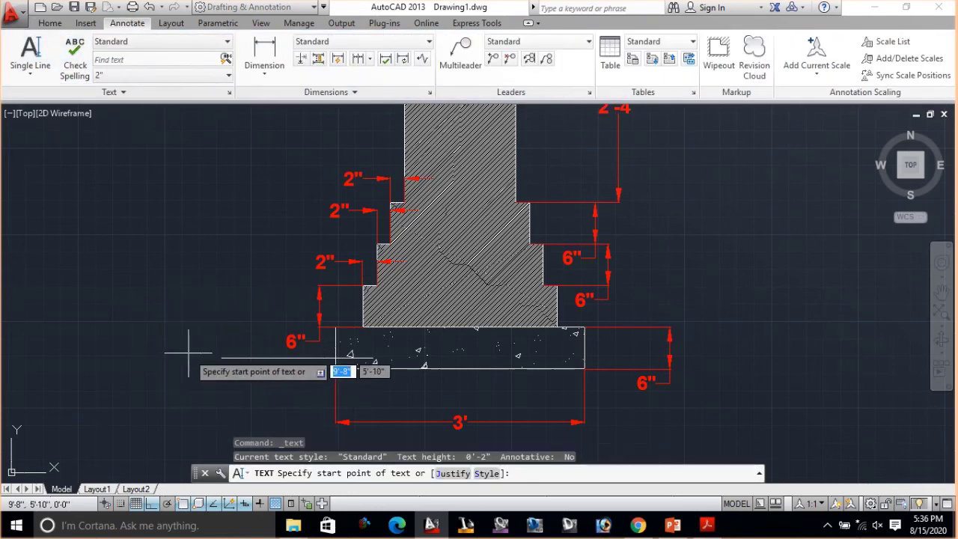
pyautogui.click(220, 357)
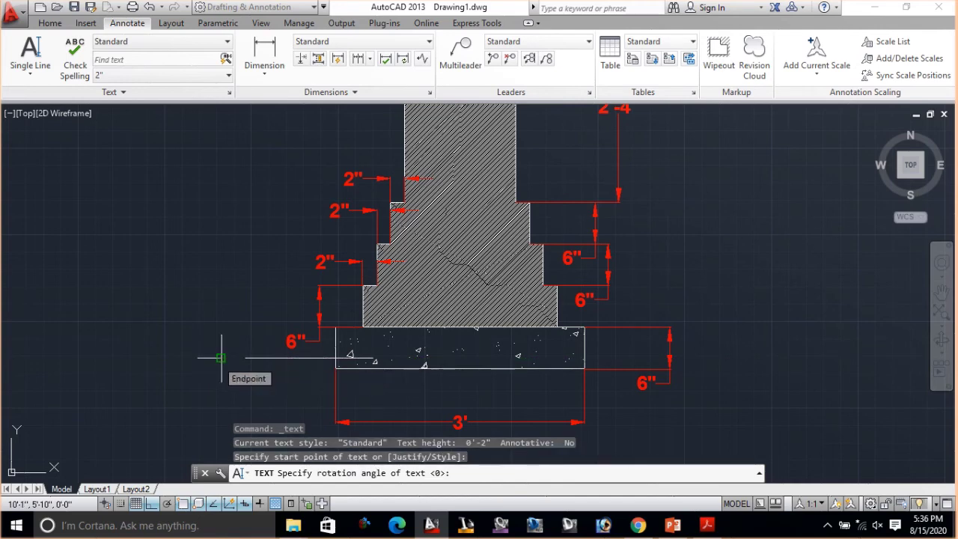
pyautogui.press('Return')
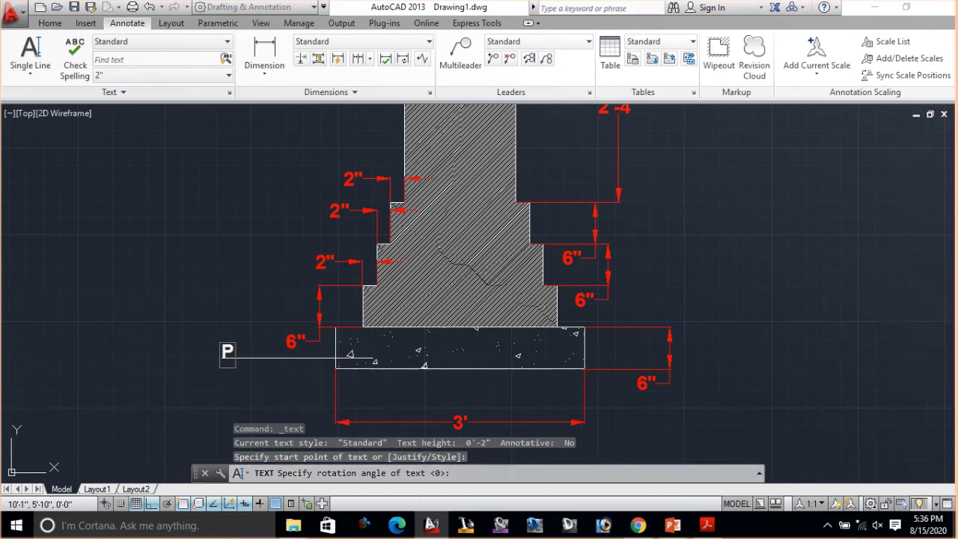
pyautogui.write('P.C.C')
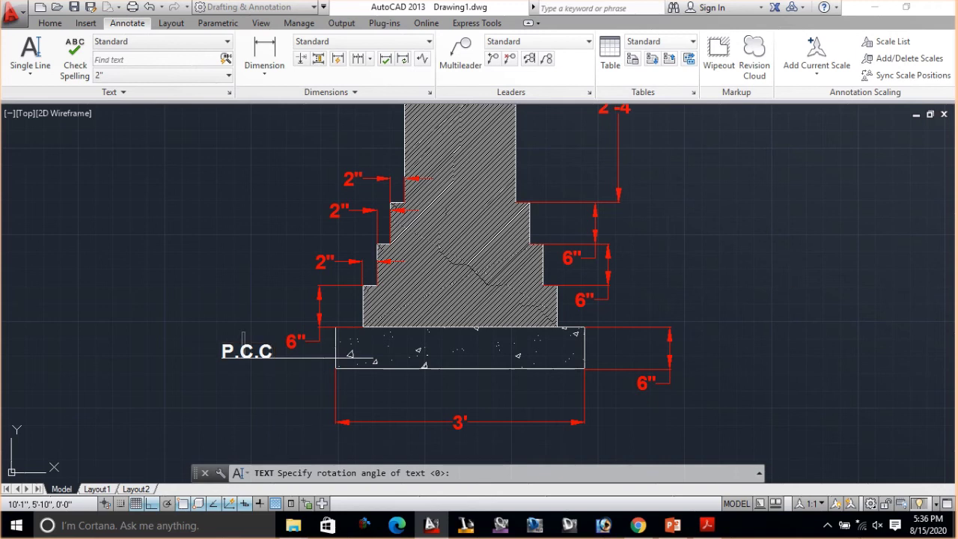
pyautogui.press('Return')
pyautogui.press('Return')
pyautogui.click(254, 350)
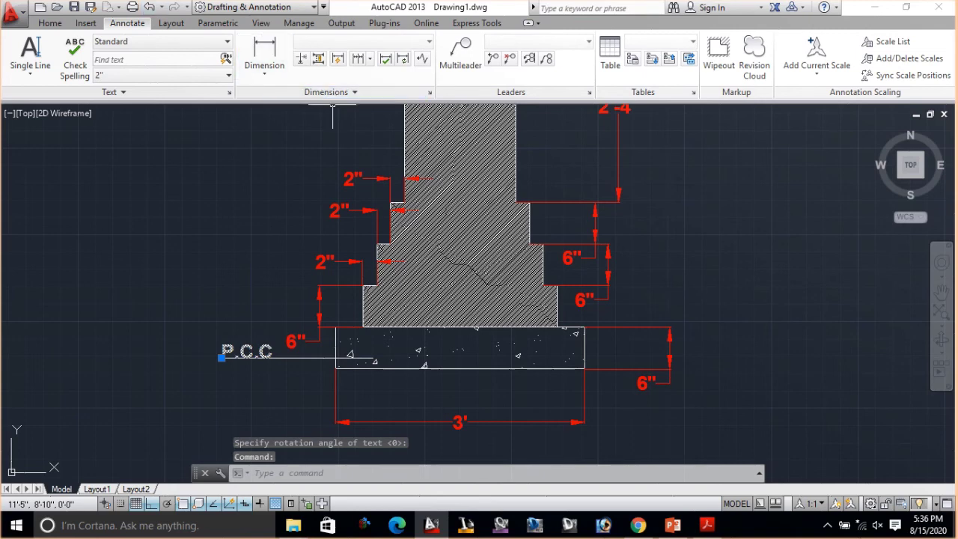
# - Put the P.C.C label on the blue TEXT layer
pyautogui.click(50, 23)
pyautogui.click(419, 74)
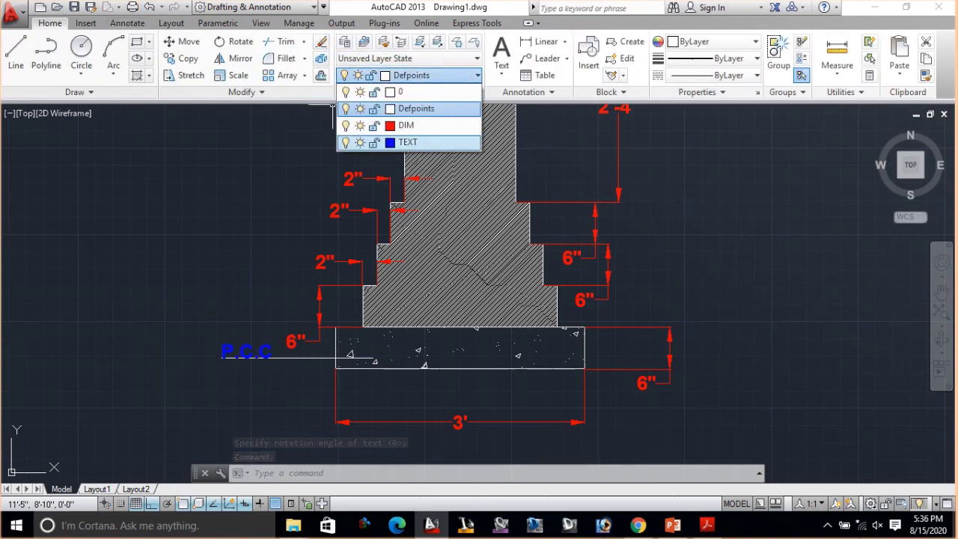
pyautogui.press('Escape')
pyautogui.press('Escape')
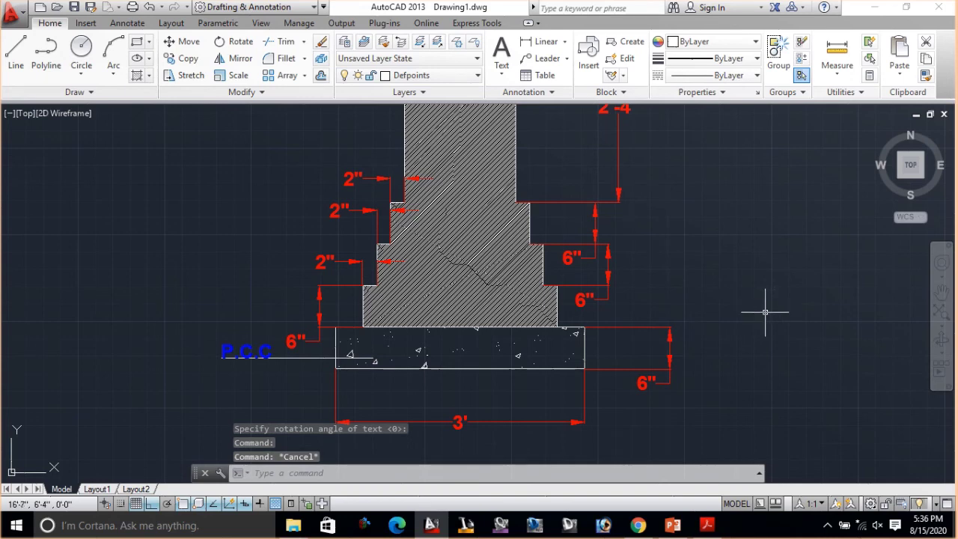
pyautogui.scroll(-1, 765, 311)
pyautogui.scroll(-2, 684, 321)
# - Open the Plot - Model dialog from the application menu's Print submenu
pyautogui.scroll(-2, 690, 316)
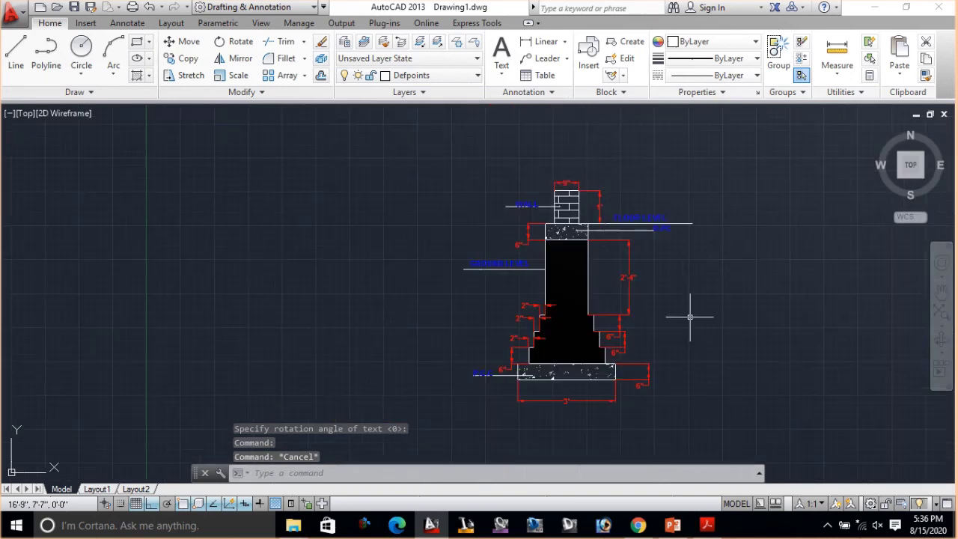
pyautogui.scroll(2, 689, 317)
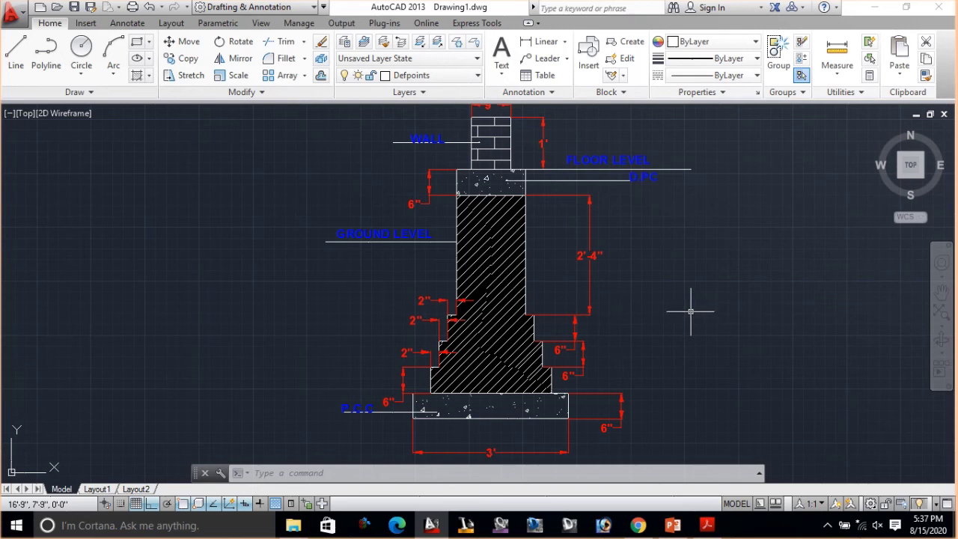
pyautogui.scroll(-2, 690, 310)
pyautogui.scroll(2, 688, 312)
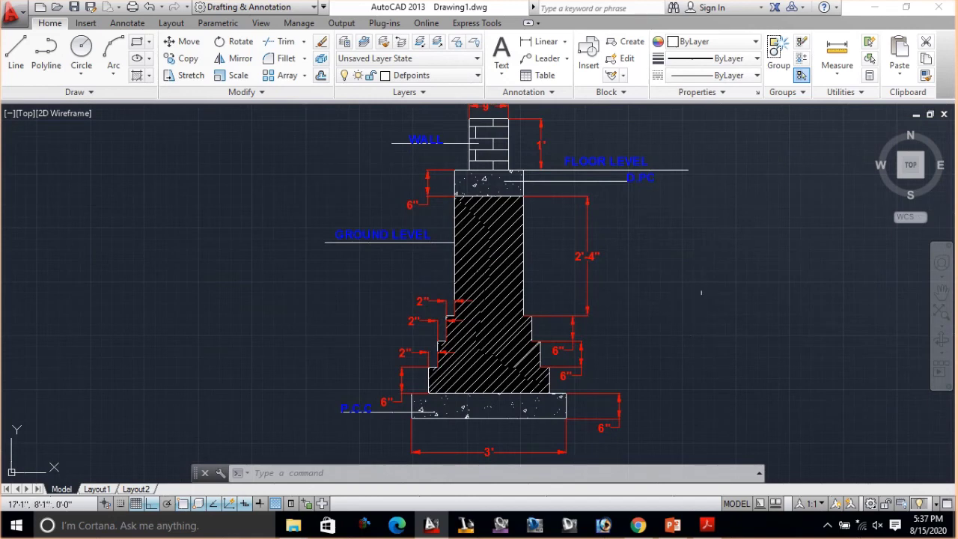
pyautogui.moveTo(723, 267)
pyautogui.mouseDown(button='middle')
pyautogui.moveTo(723, 296)
pyautogui.moveTo(720, 289)
pyautogui.mouseUp(button='middle')
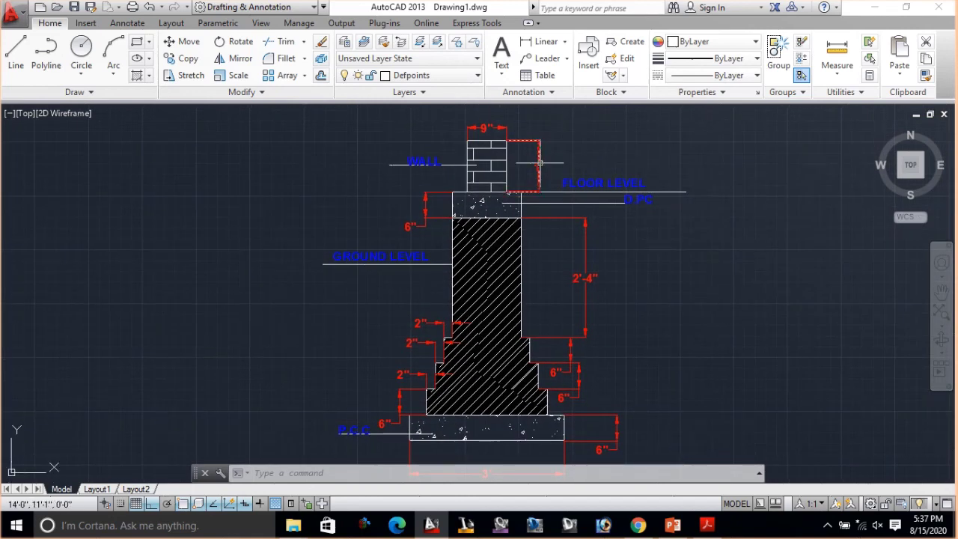
pyautogui.click(11, 13)
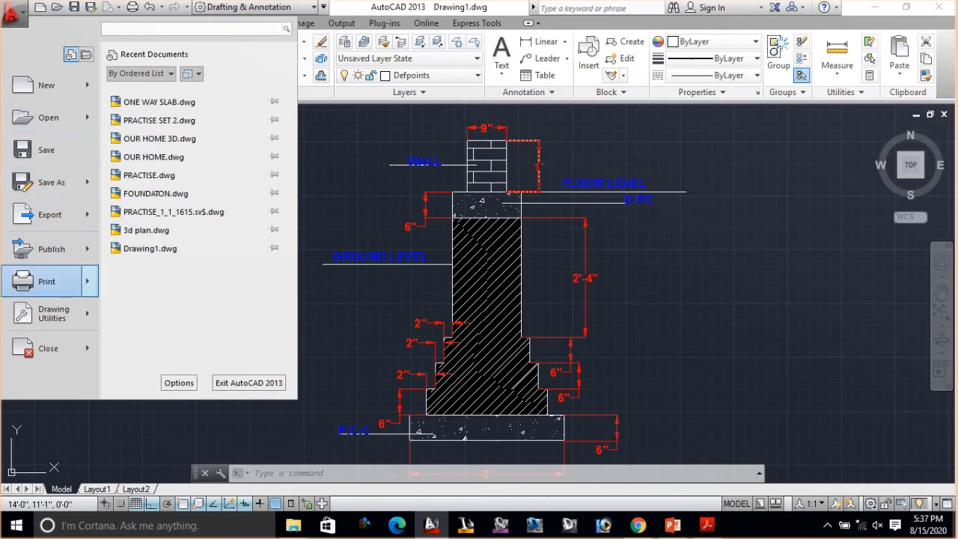
pyautogui.moveTo(47, 281)
pyautogui.click(146, 94)
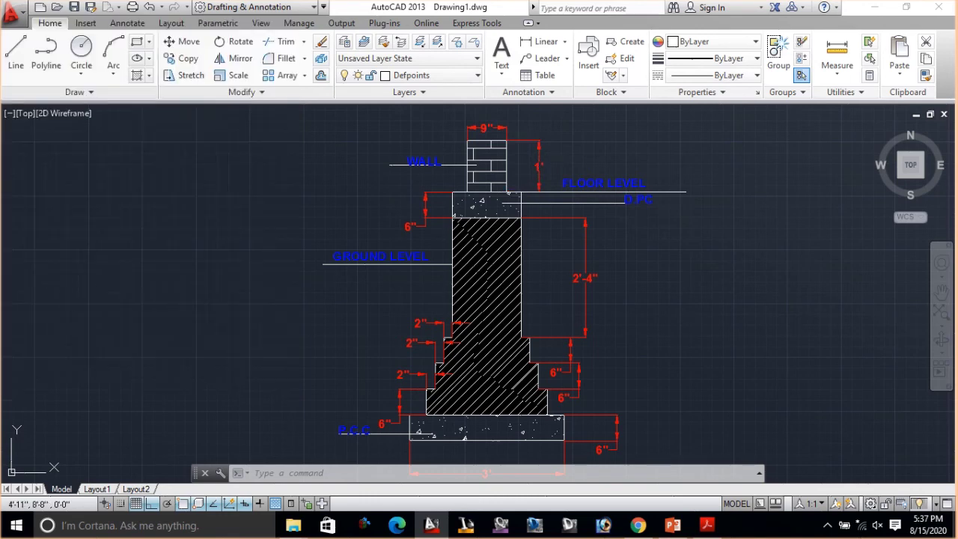
# - Set the plot area to Window and frame the entire foundation section with two corners
pyautogui.click(348, 331)
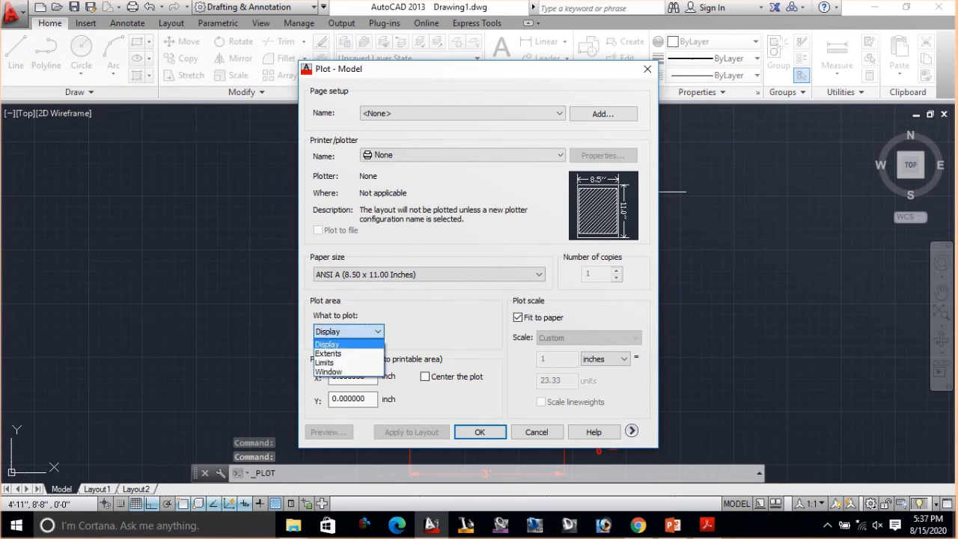
pyautogui.click(344, 371)
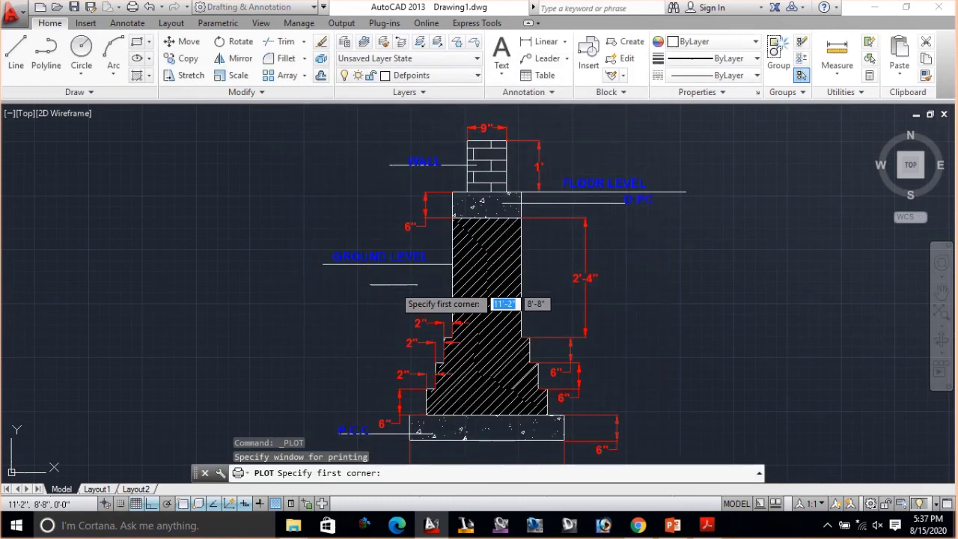
pyautogui.click(345, 116)
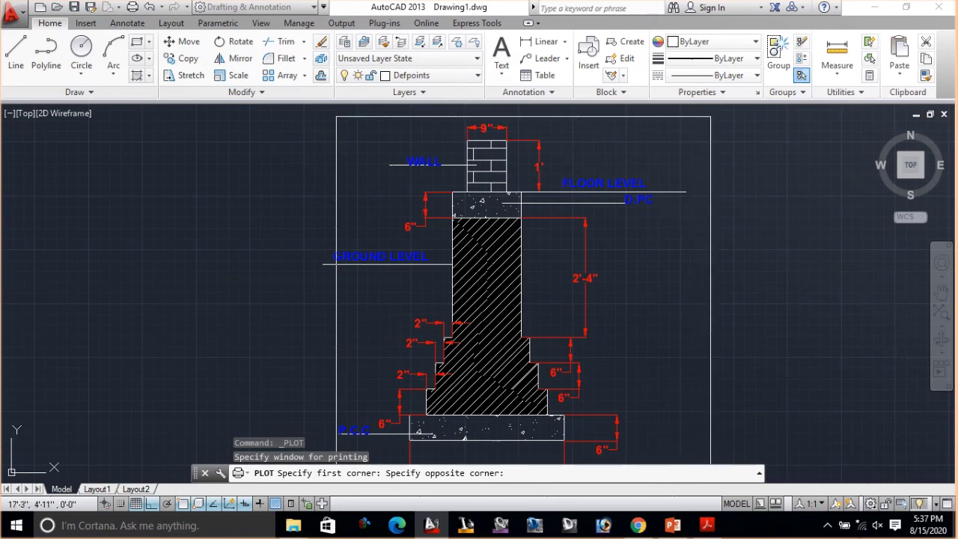
pyautogui.press('Escape')
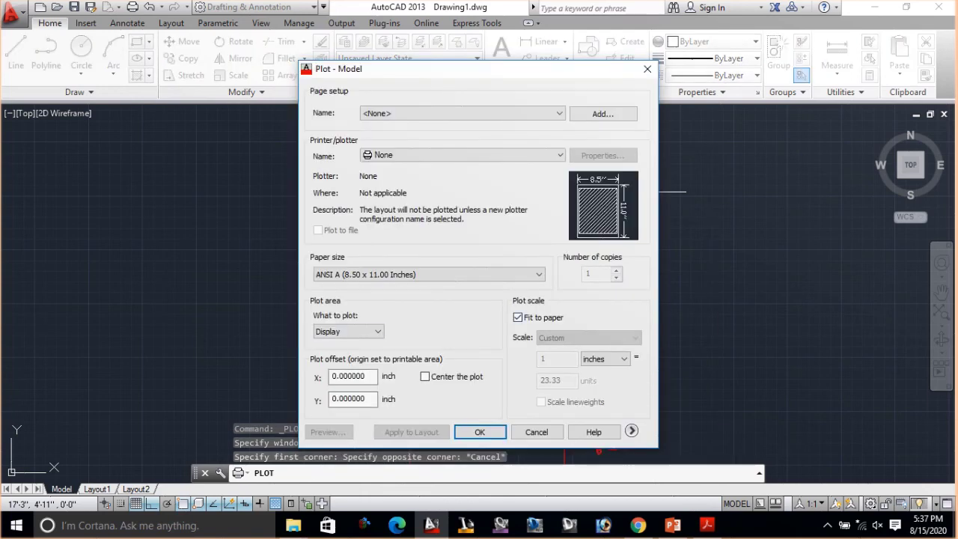
pyautogui.click(348, 330)
pyautogui.click(337, 374)
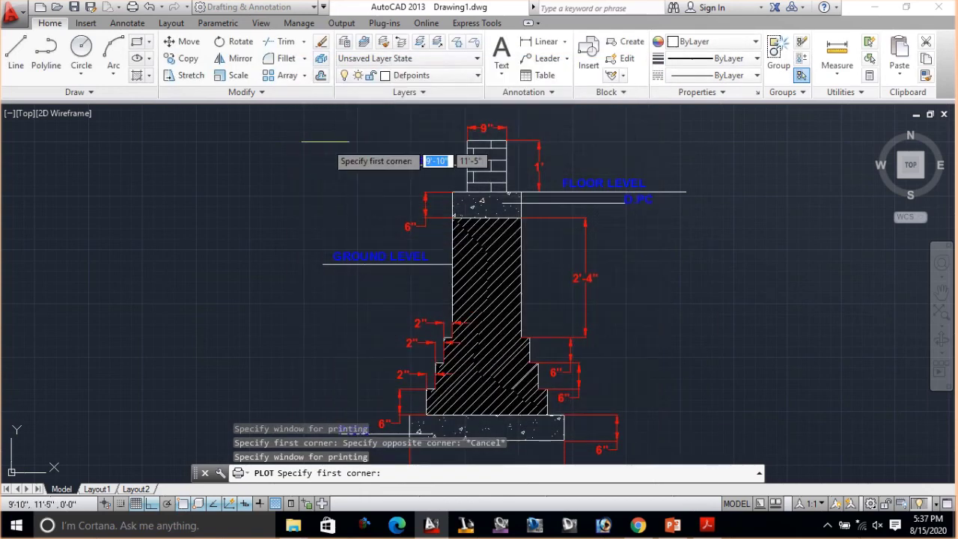
pyautogui.click(236, 107)
pyautogui.moveTo(486, 299); pyautogui.dragTo(486, 235, button='middle')
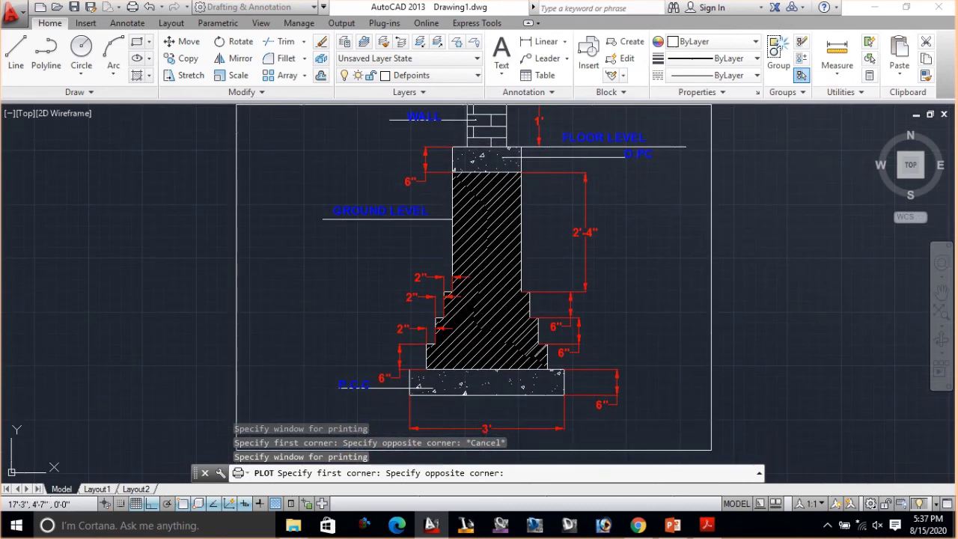
pyautogui.click(712, 443)
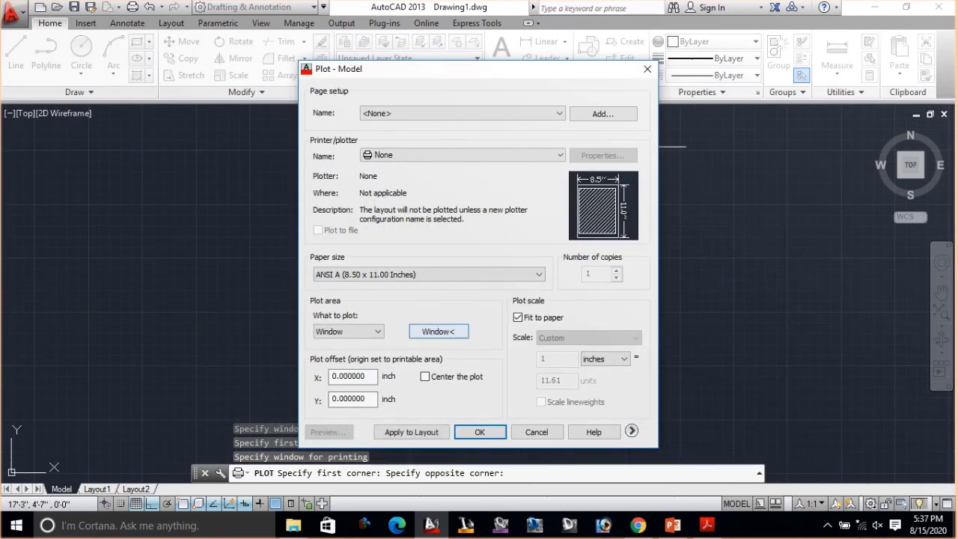
# - Center the plot on the paper and choose ISO A4 paper size
pyautogui.click(424, 376)
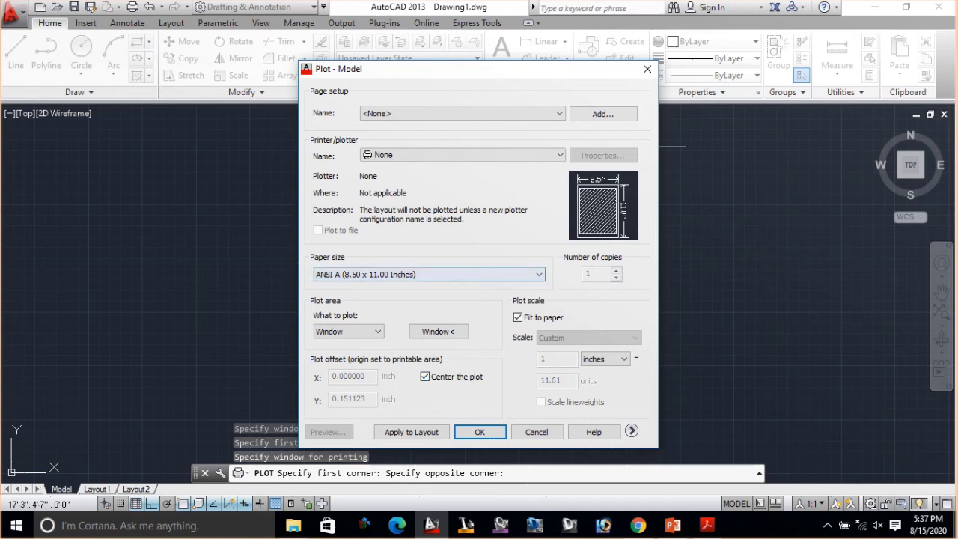
pyautogui.click(429, 273)
pyautogui.scroll(-3, 423, 160)
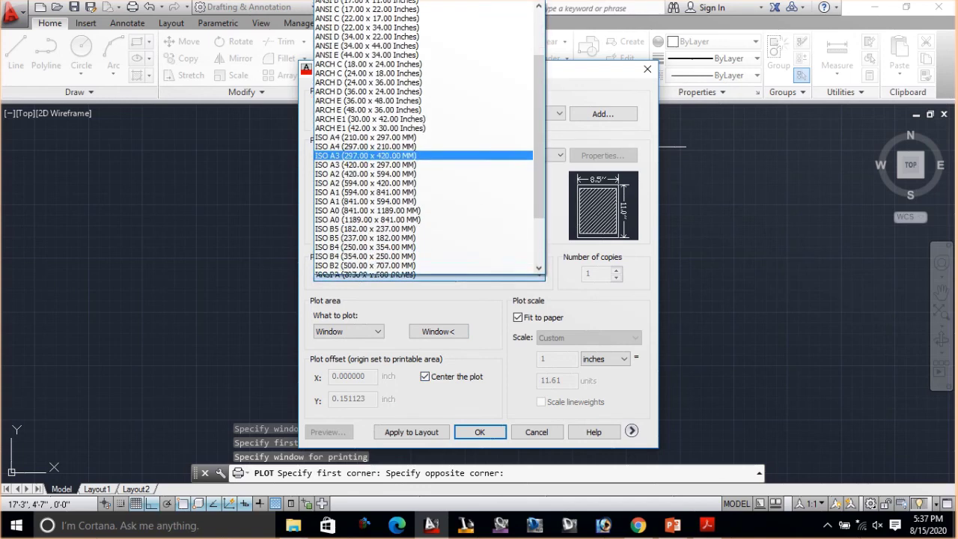
pyautogui.scroll(4, 422, 159)
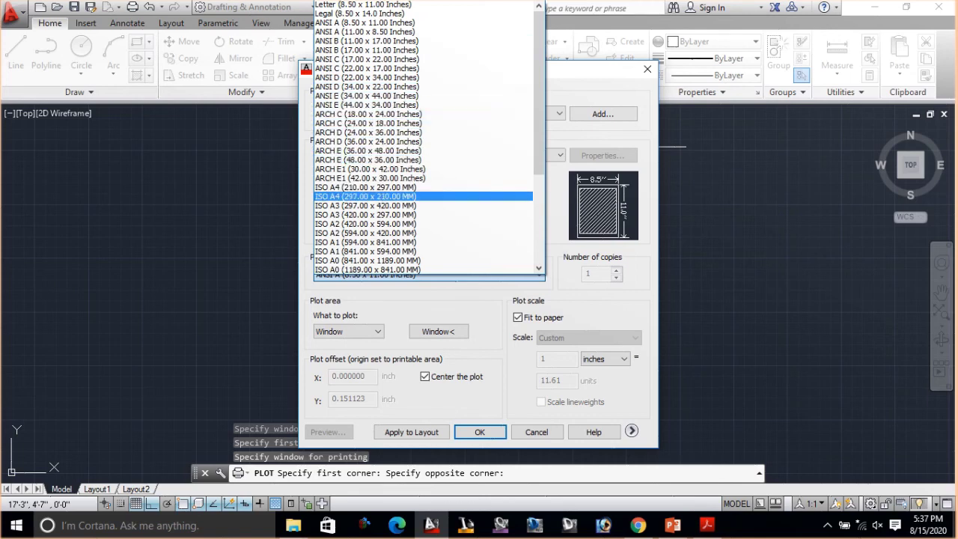
pyautogui.scroll(-1, 422, 224)
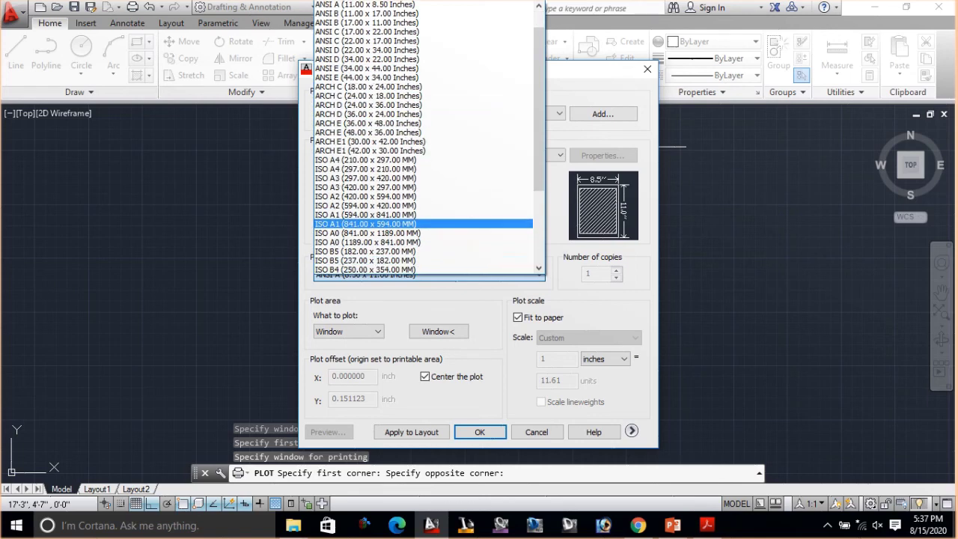
pyautogui.click(365, 159)
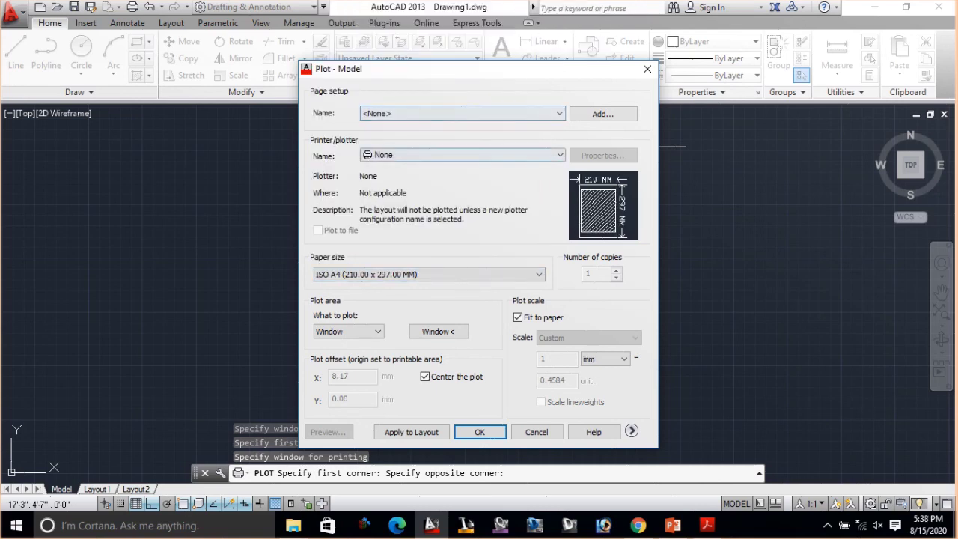
# - Select Microsoft Print to PDF, keep page setup None, and apply settings to the layout
pyautogui.click(462, 155)
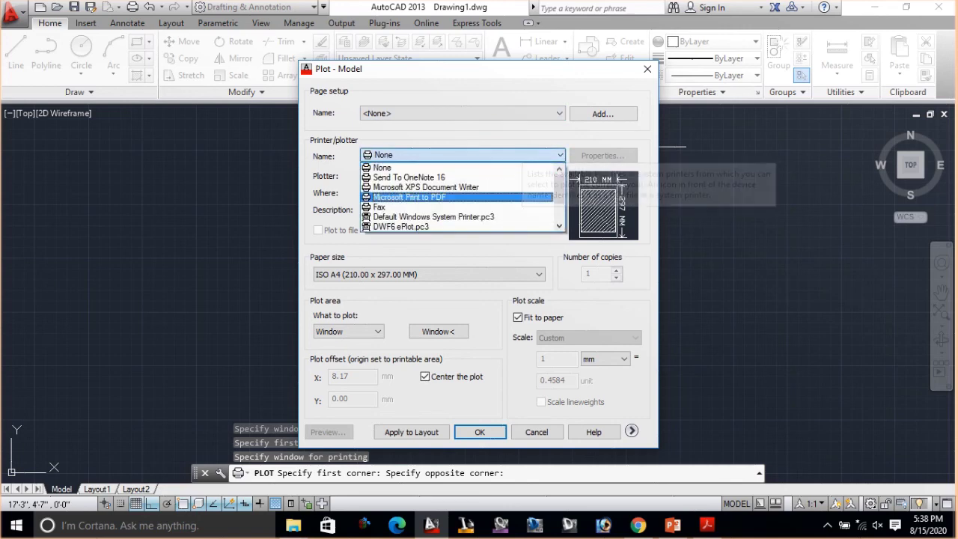
pyautogui.click(409, 196)
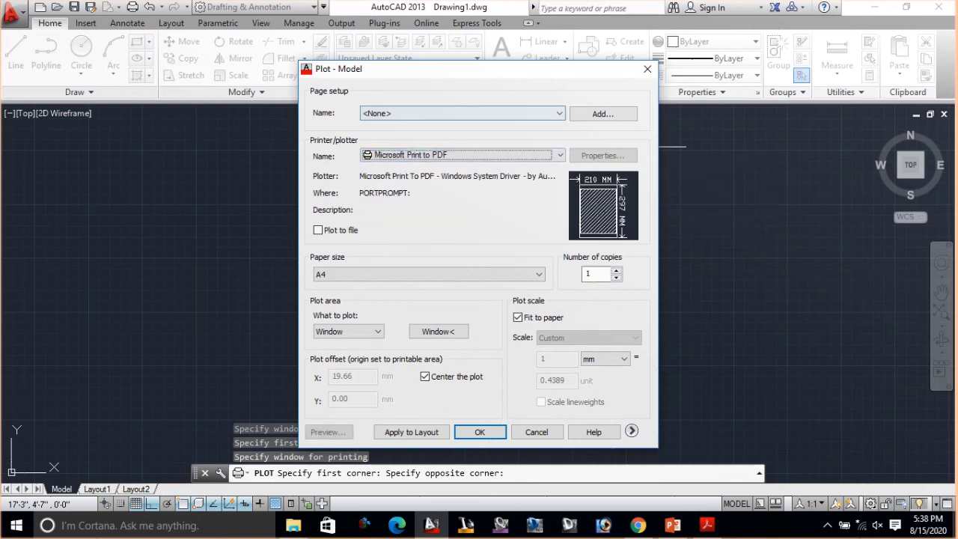
pyautogui.click(463, 112)
pyautogui.click(538, 113)
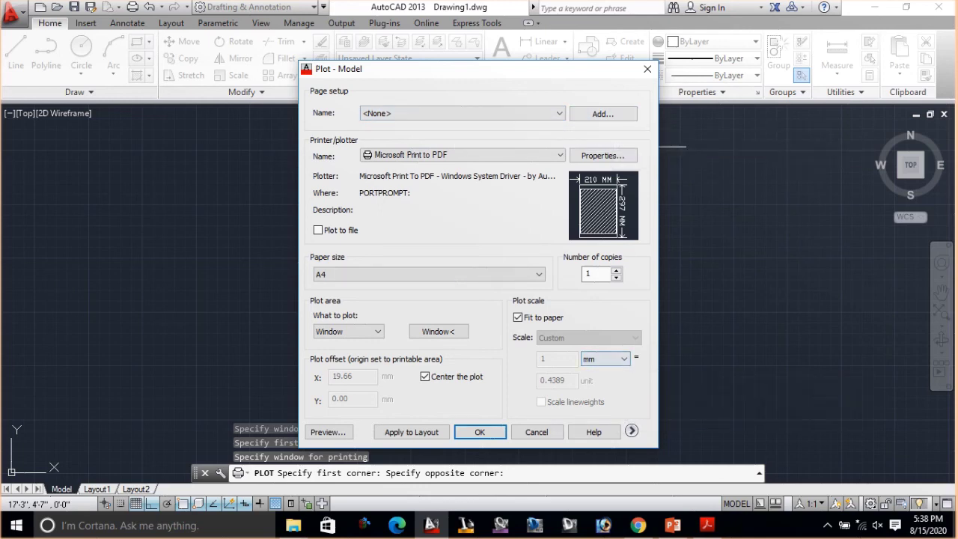
pyautogui.click(410, 431)
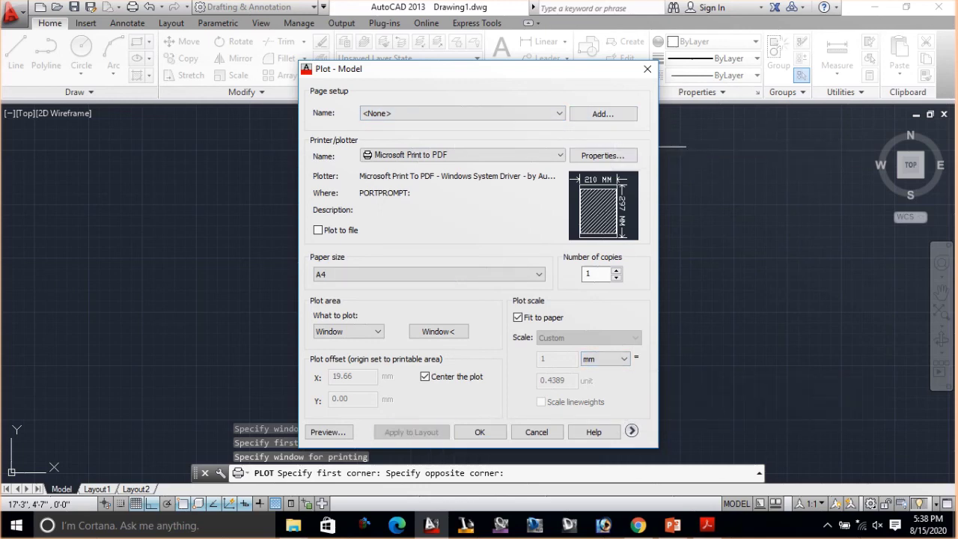
# - Plot to a PDF file named SP on the Desktop
pyautogui.click(479, 431)
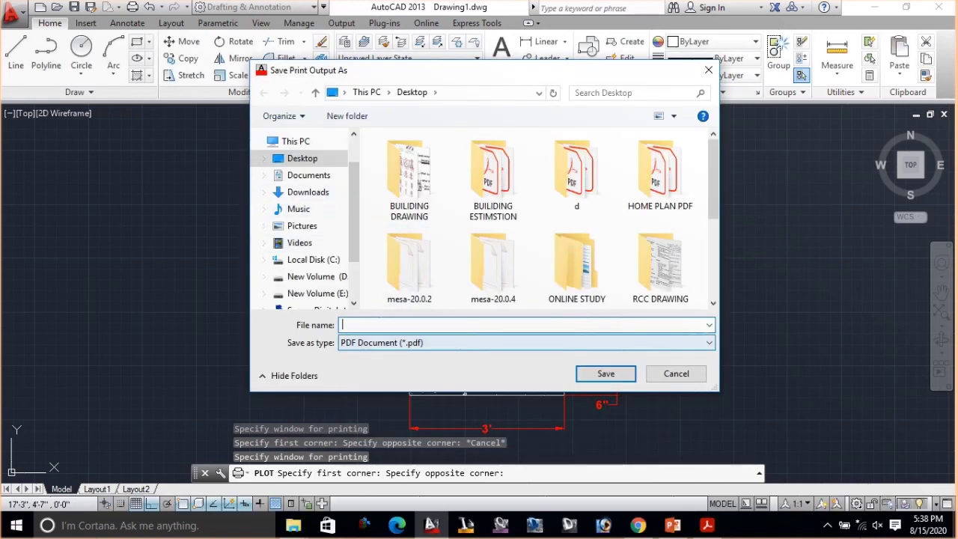
pyautogui.write('SP')
pyautogui.click(606, 374)
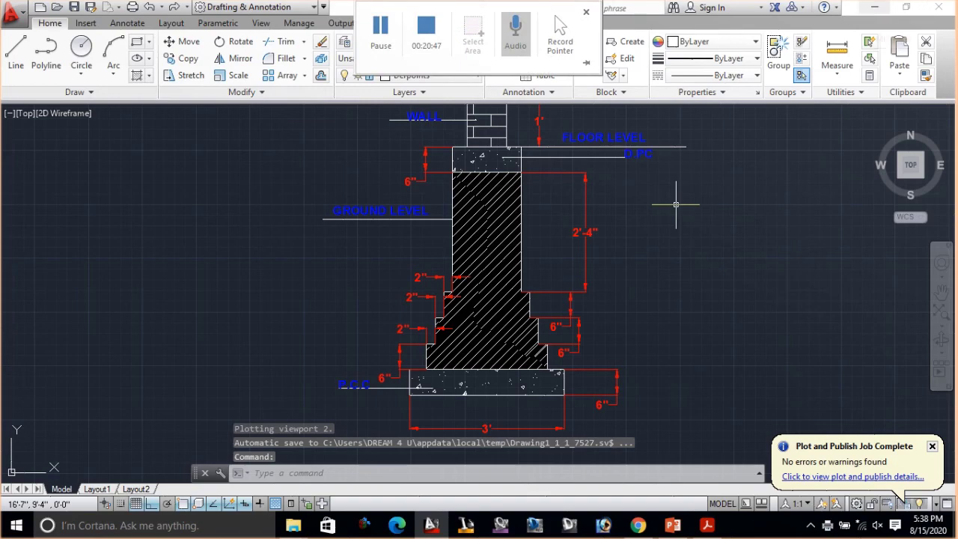
pyautogui.click(873, 7)
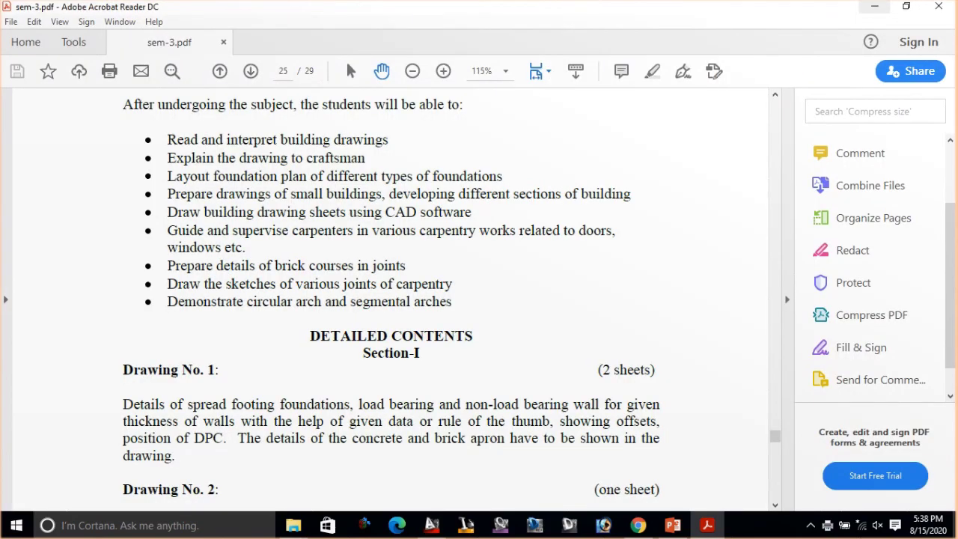
# - Open the plotted SP.pdf from the desktop and scroll through it to review the plot
pyautogui.click(874, 6)
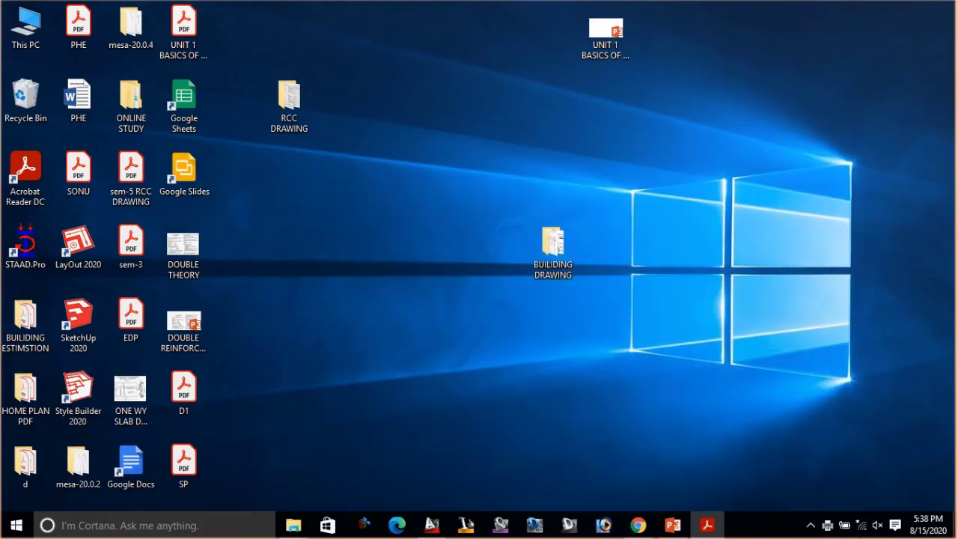
pyautogui.doubleClick(183, 464)
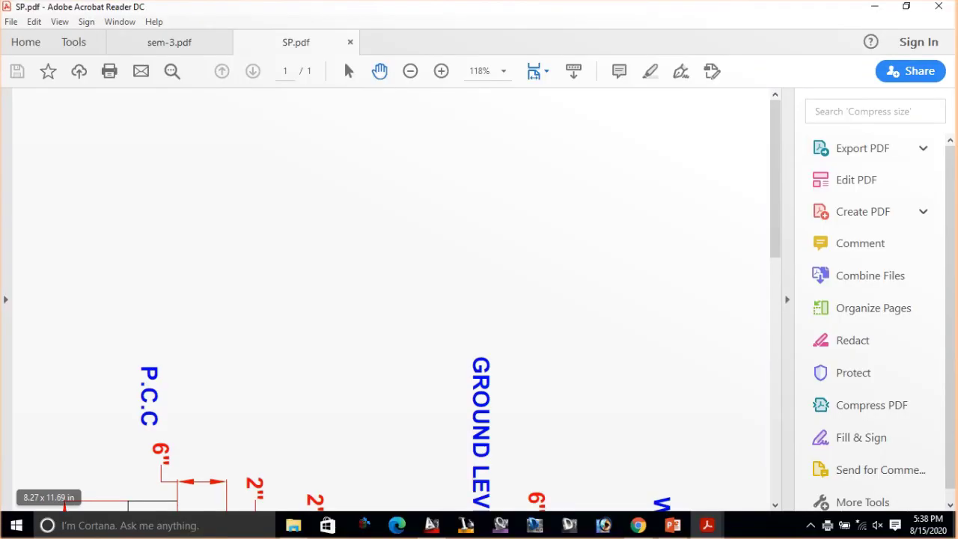
pyautogui.scroll(-5, 389, 300)
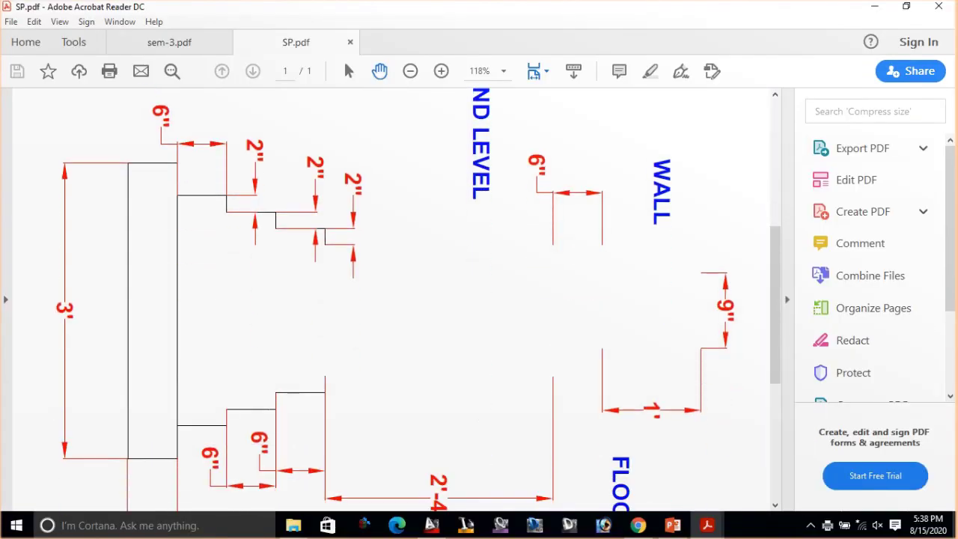
pyautogui.scroll(-3, 389, 299)
pyautogui.scroll(-3, 389, 300)
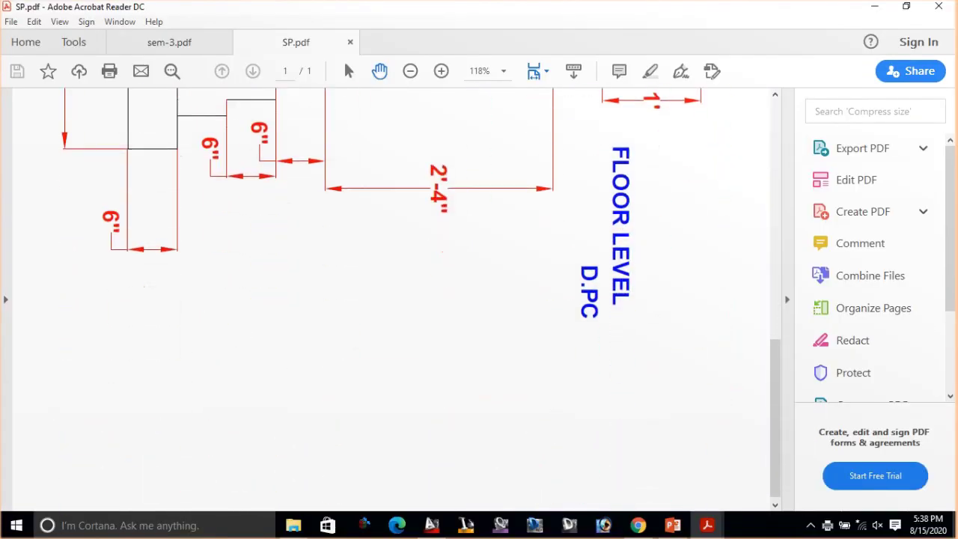
pyautogui.scroll(5, 389, 299)
pyautogui.scroll(3, 389, 299)
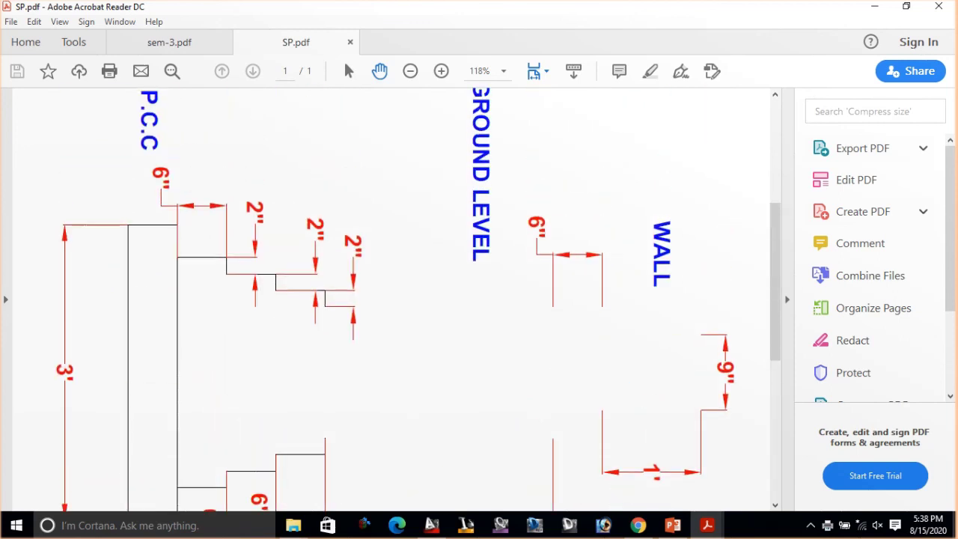
pyautogui.scroll(-3, 389, 299)
pyautogui.scroll(-2, 389, 299)
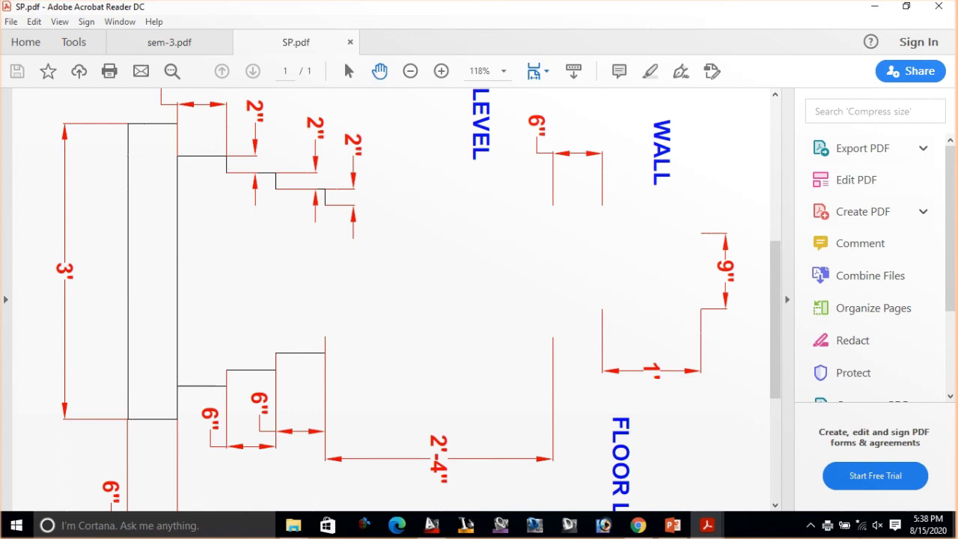
pyautogui.scroll(-3, 389, 300)
pyautogui.scroll(3, 389, 299)
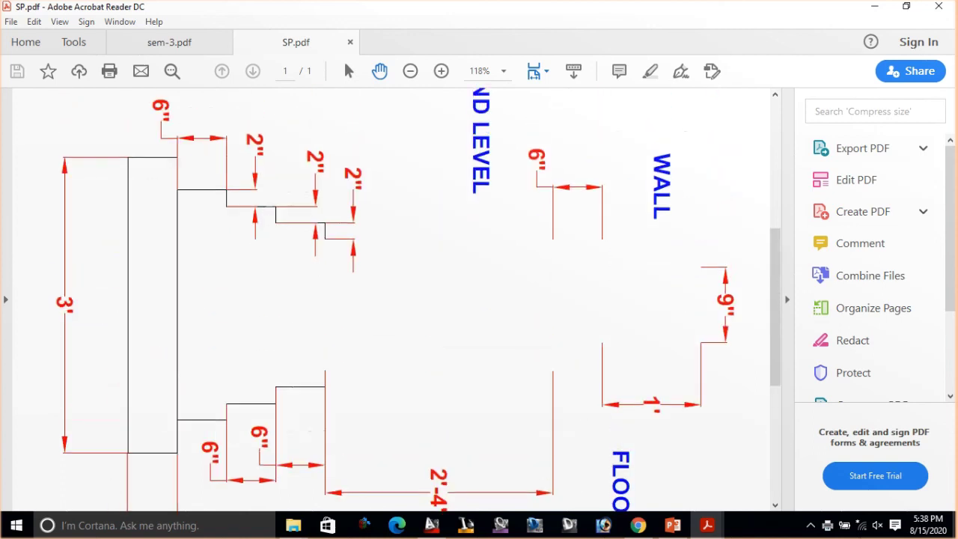
pyautogui.scroll(3, 389, 299)
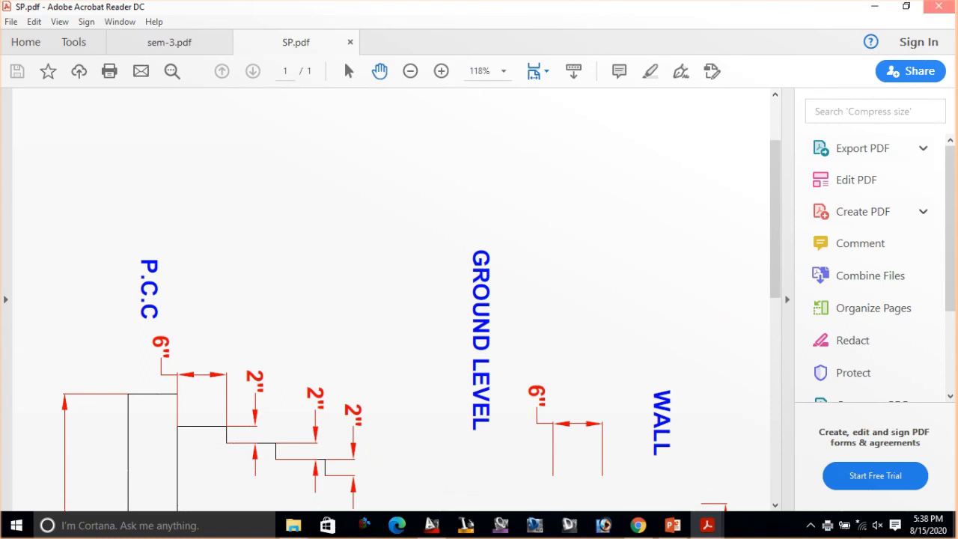
# - Close only the SP.pdf tab and minimize Acrobat Reader back to the desktop
pyautogui.click(938, 7)
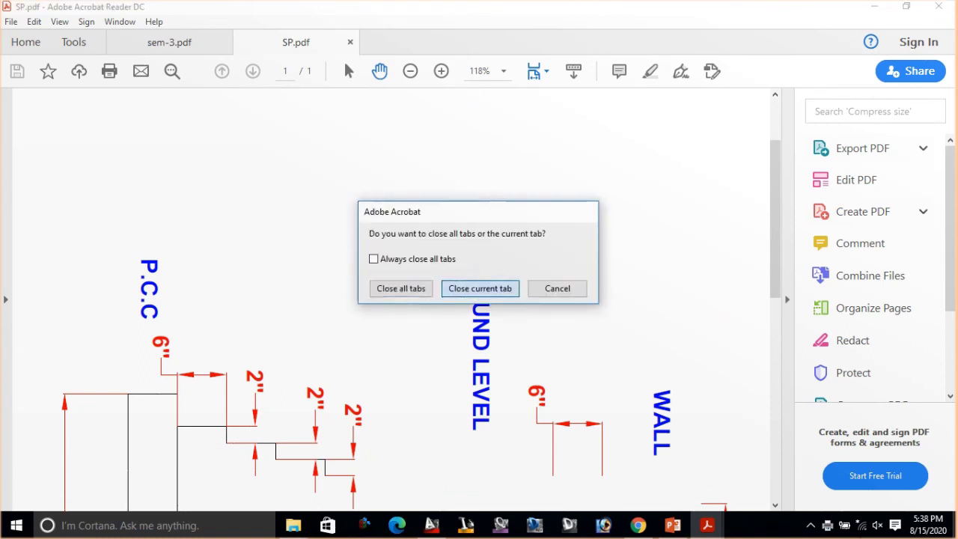
pyautogui.click(479, 288)
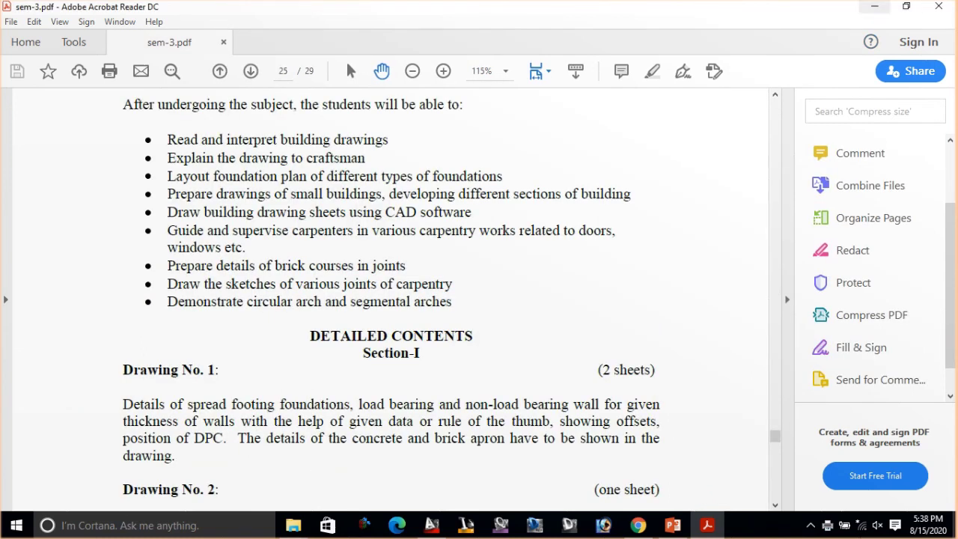
pyautogui.click(874, 7)
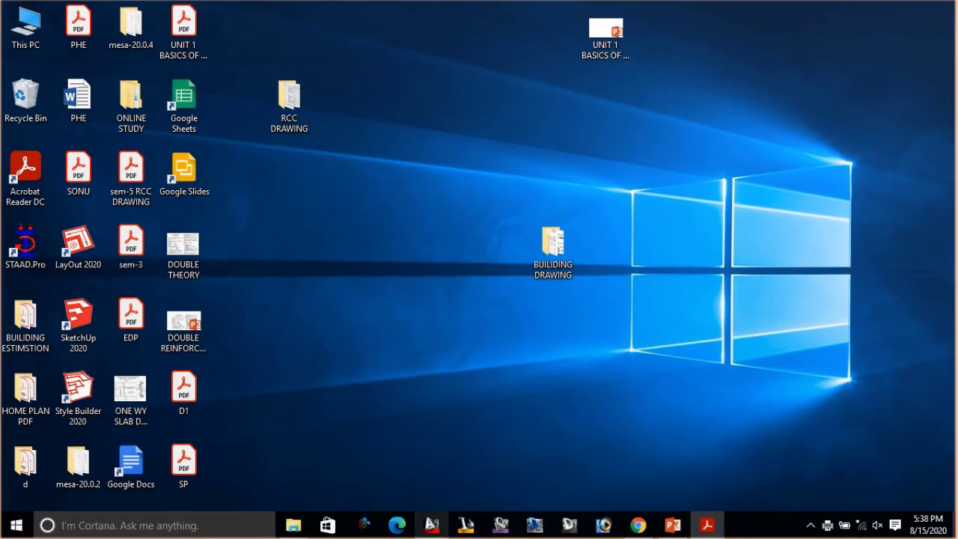
# - Restore AutoCAD and zoom and pan to frame the dimensioned foundation section
pyautogui.click(431, 525)
pyautogui.scroll(3, 562, 326)
pyautogui.scroll(-5, 551, 264)
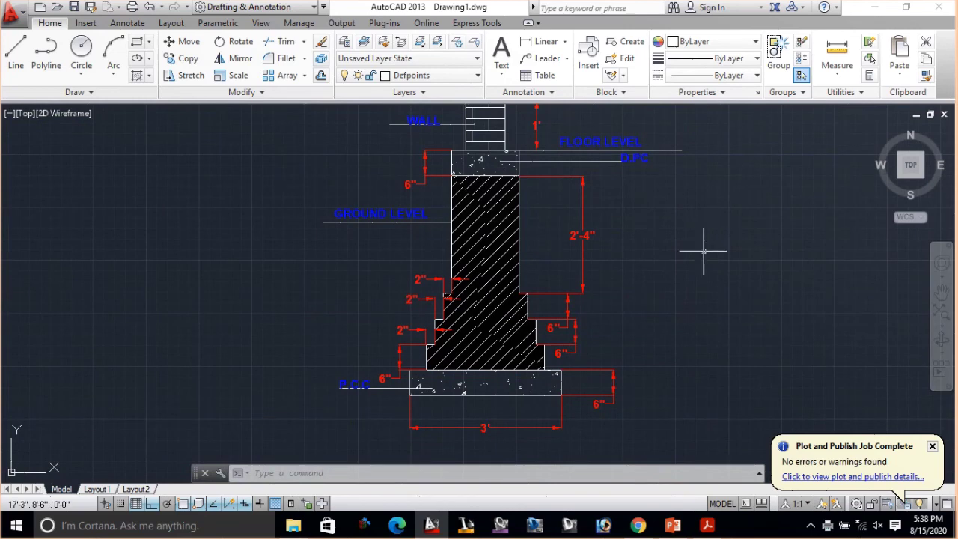
pyautogui.scroll(-3, 713, 269)
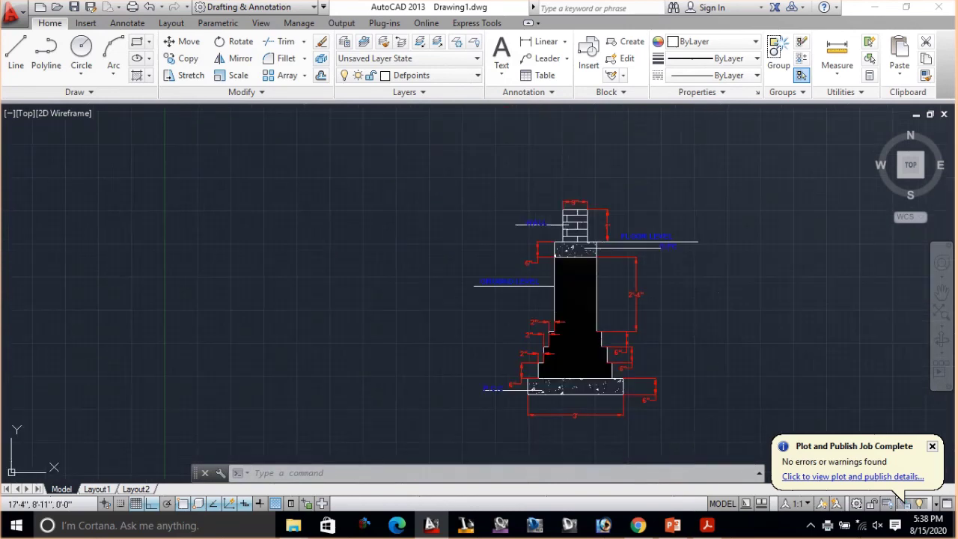
pyautogui.scroll(2, 715, 289)
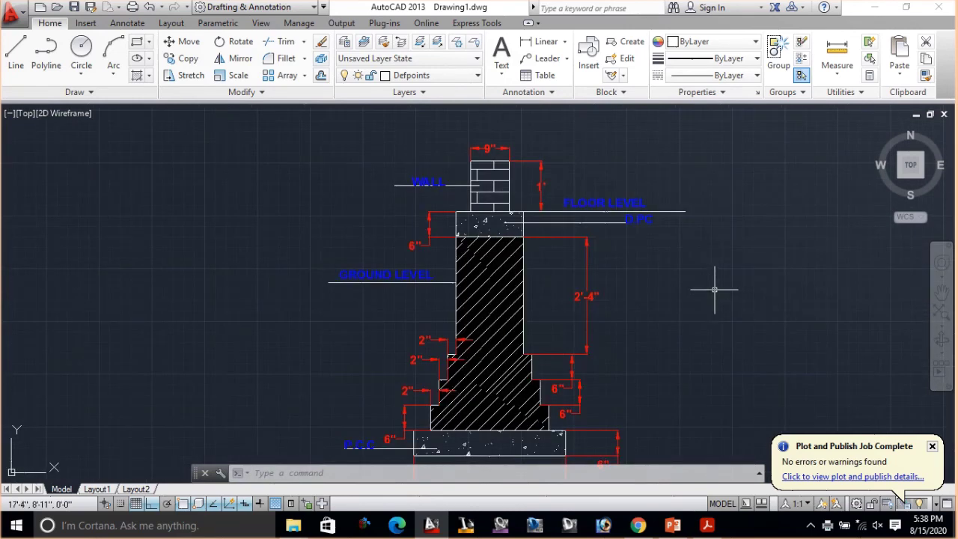
pyautogui.moveTo(712, 298); pyautogui.dragTo(669, 302, button='middle')
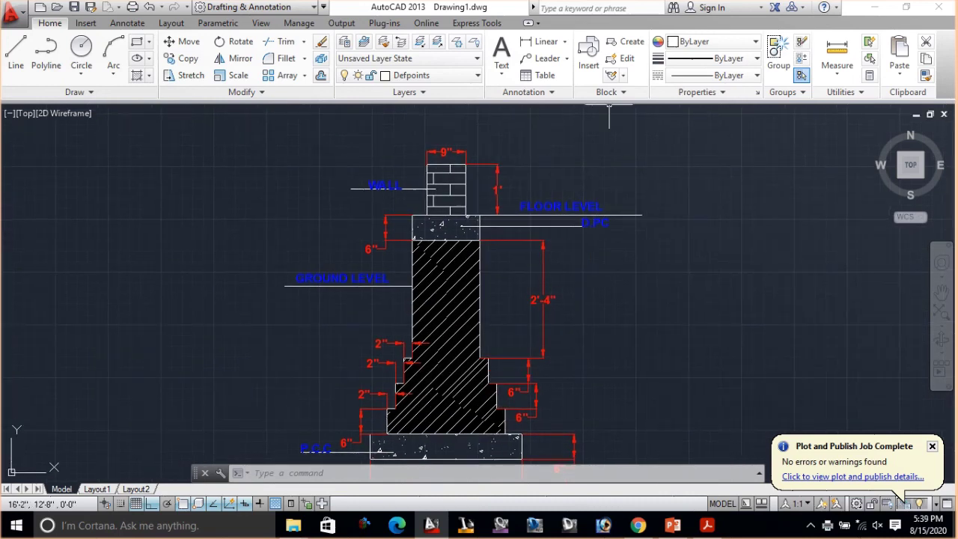